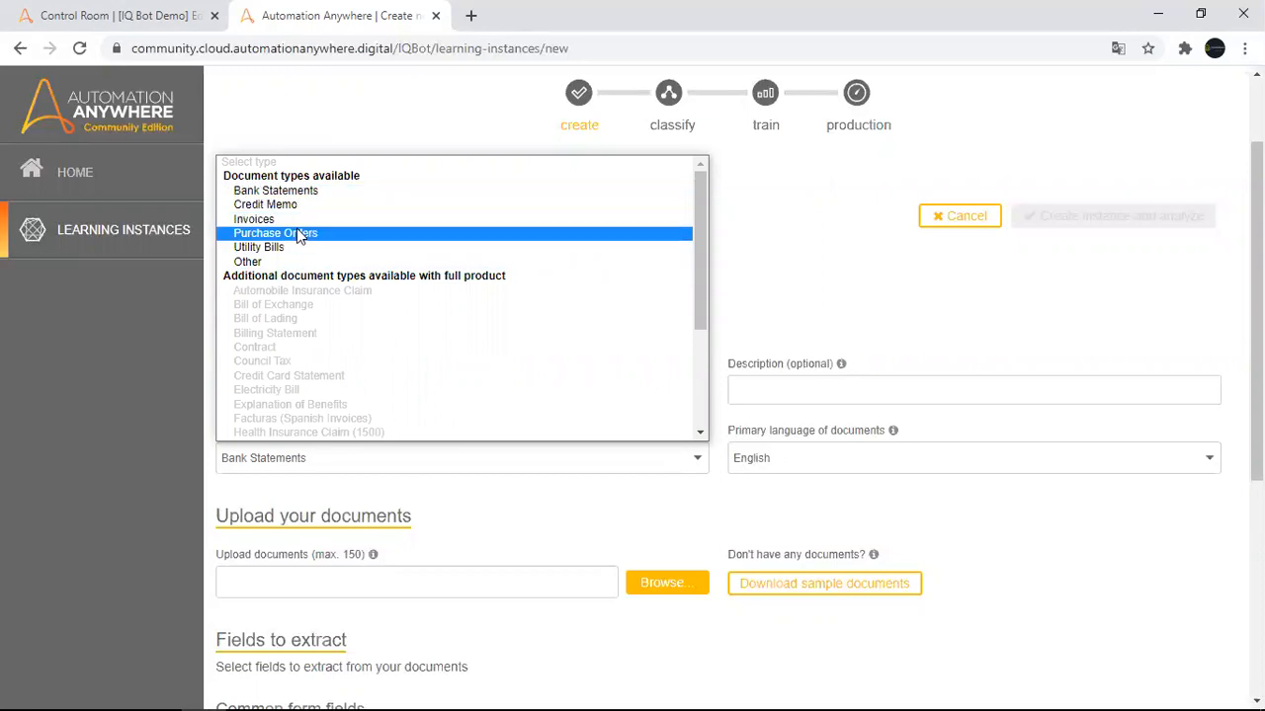
Set the document type to Other and choose MicrosoftAzureAPI as the OCR engine under the optical character recognition settings.
left_click(262, 262)
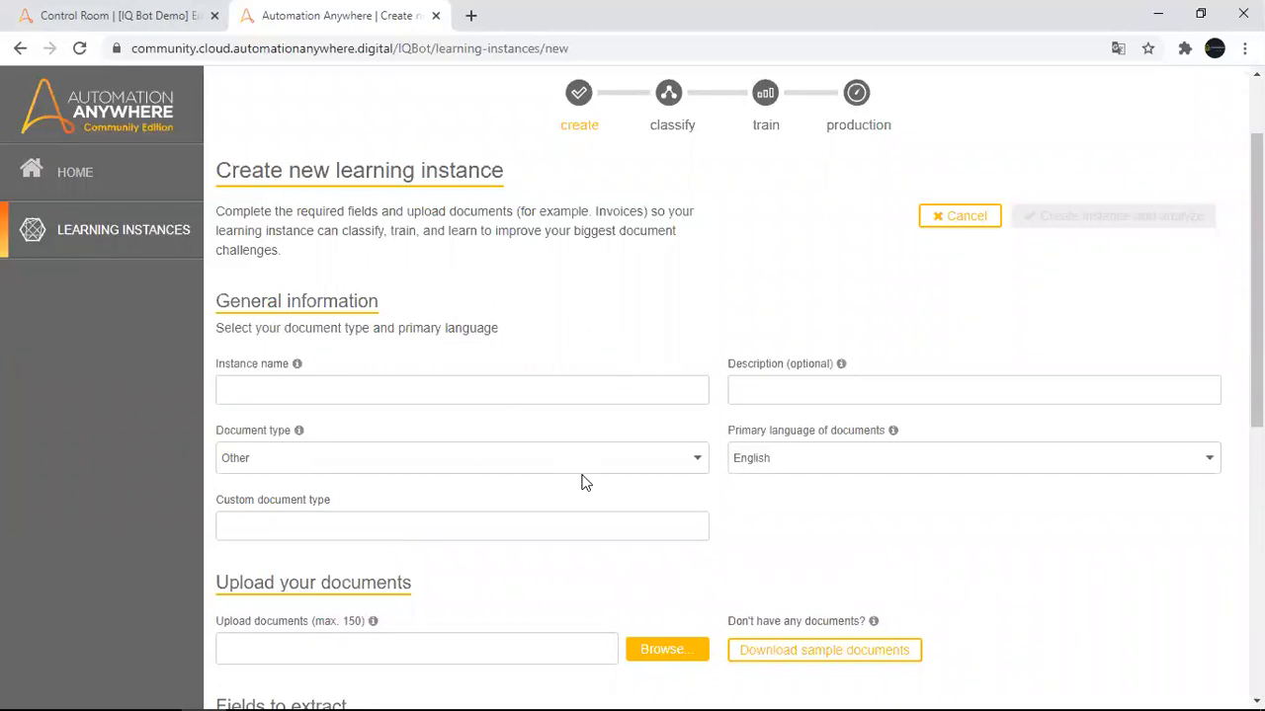
left_click_drag(1257, 266, 1257, 533)
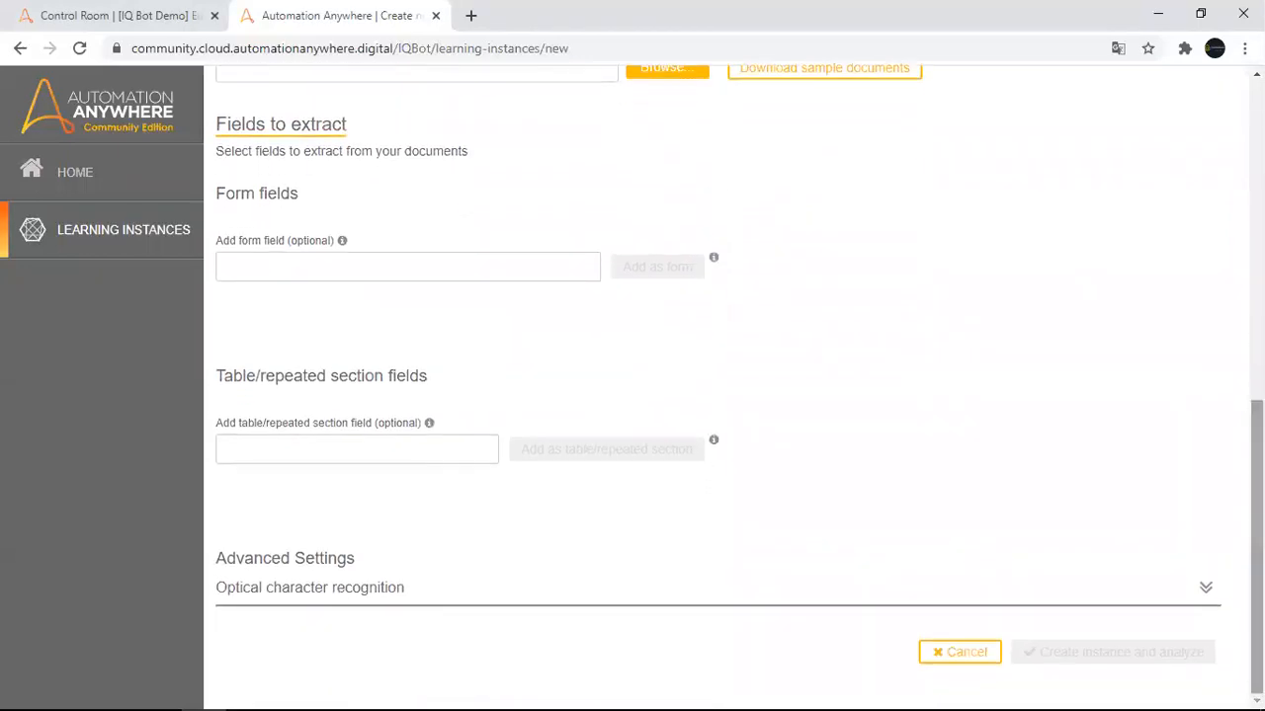
left_click(1201, 593)
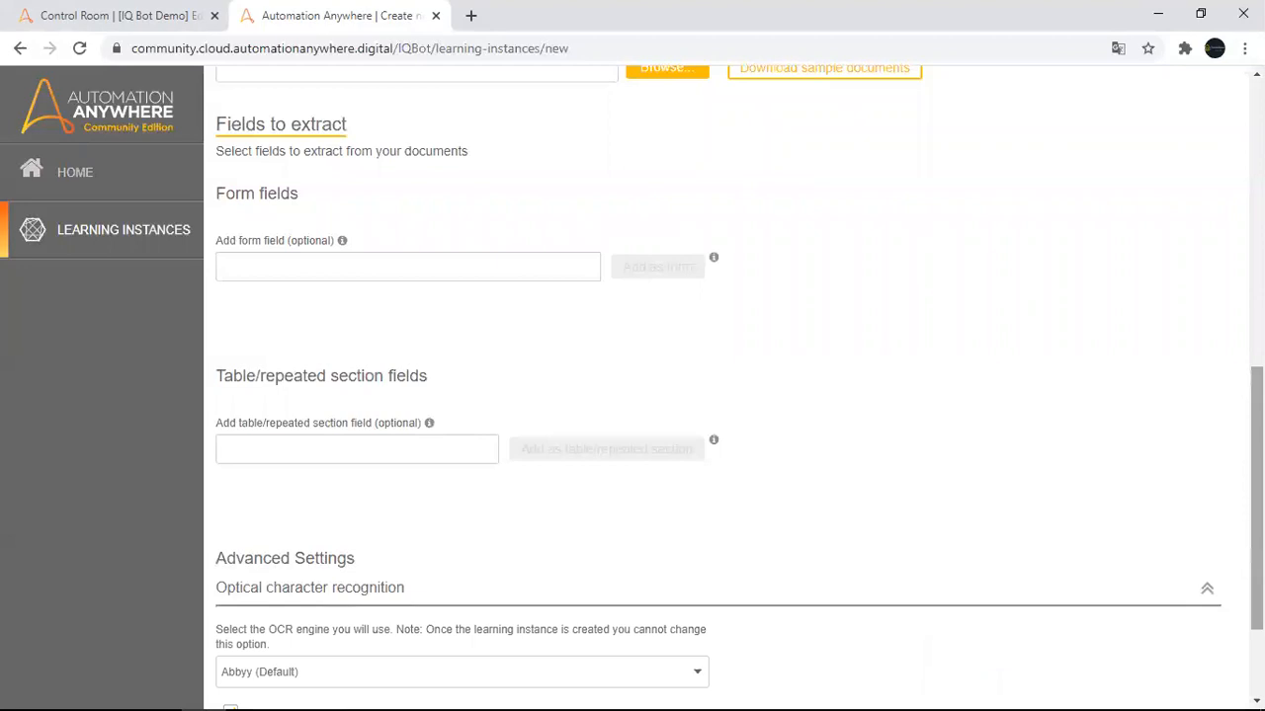
left_click_drag(1257, 486, 1257, 551)
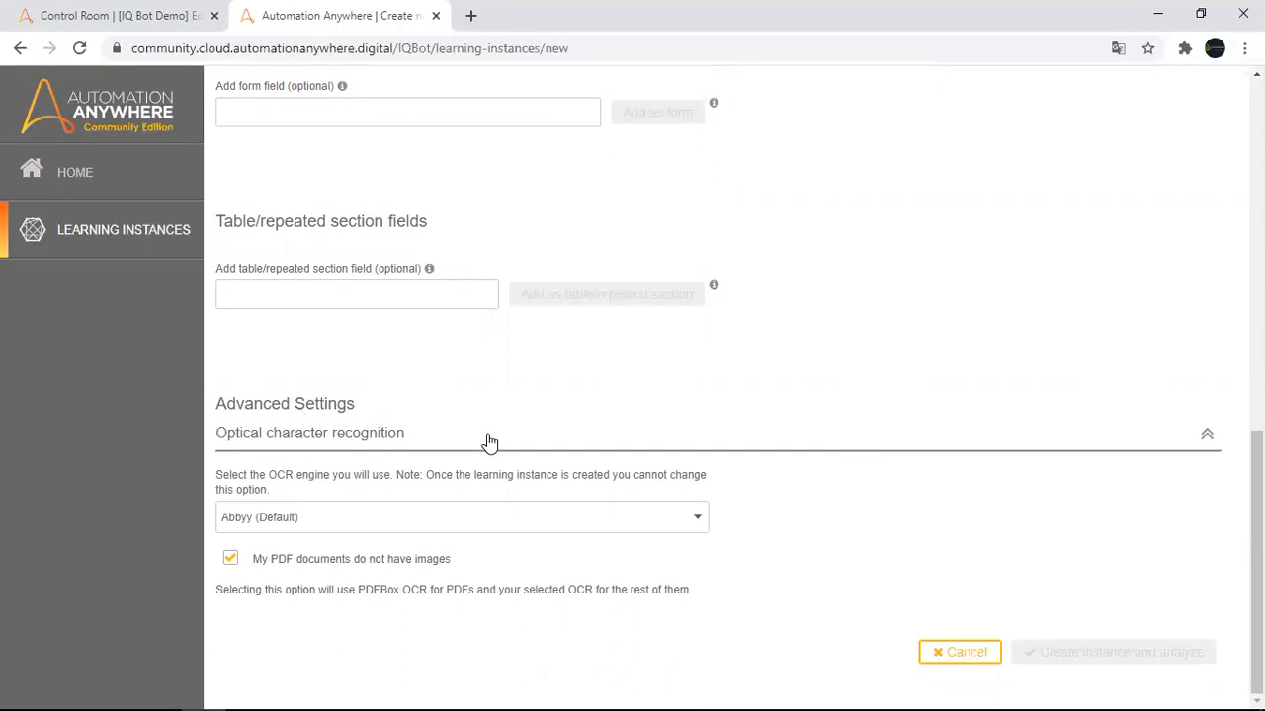
left_click(698, 520)
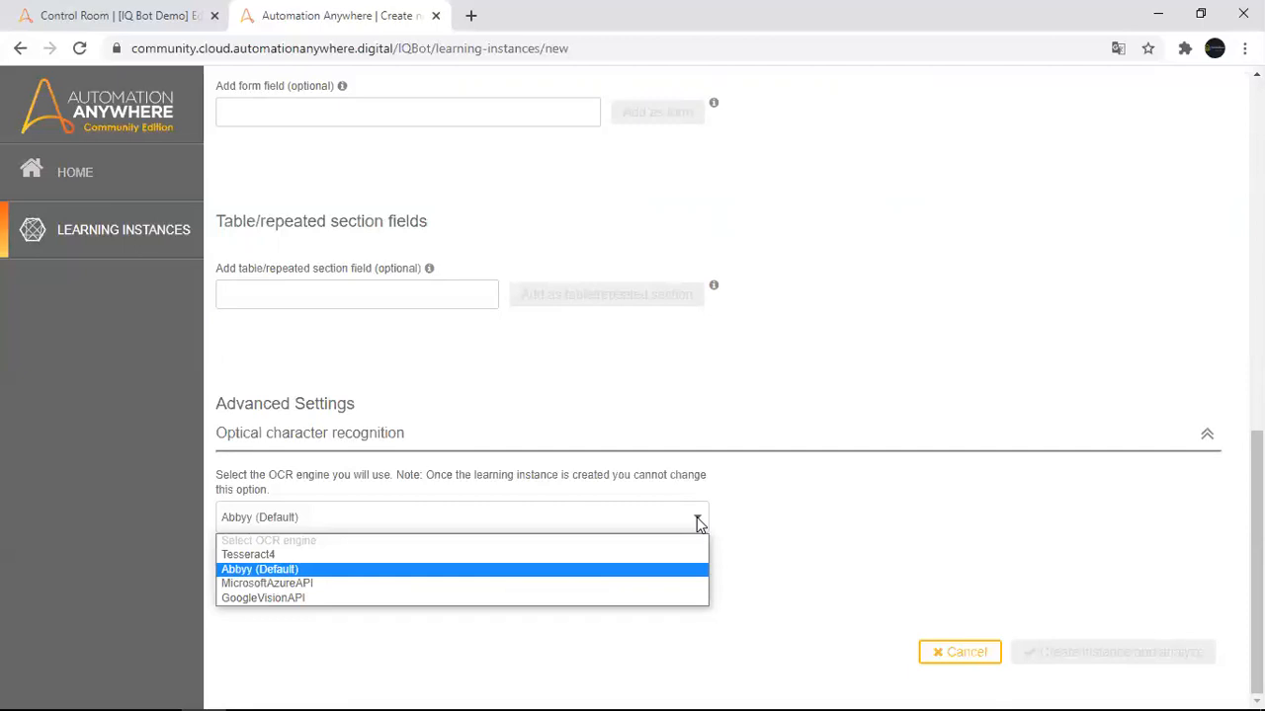
left_click(318, 585)
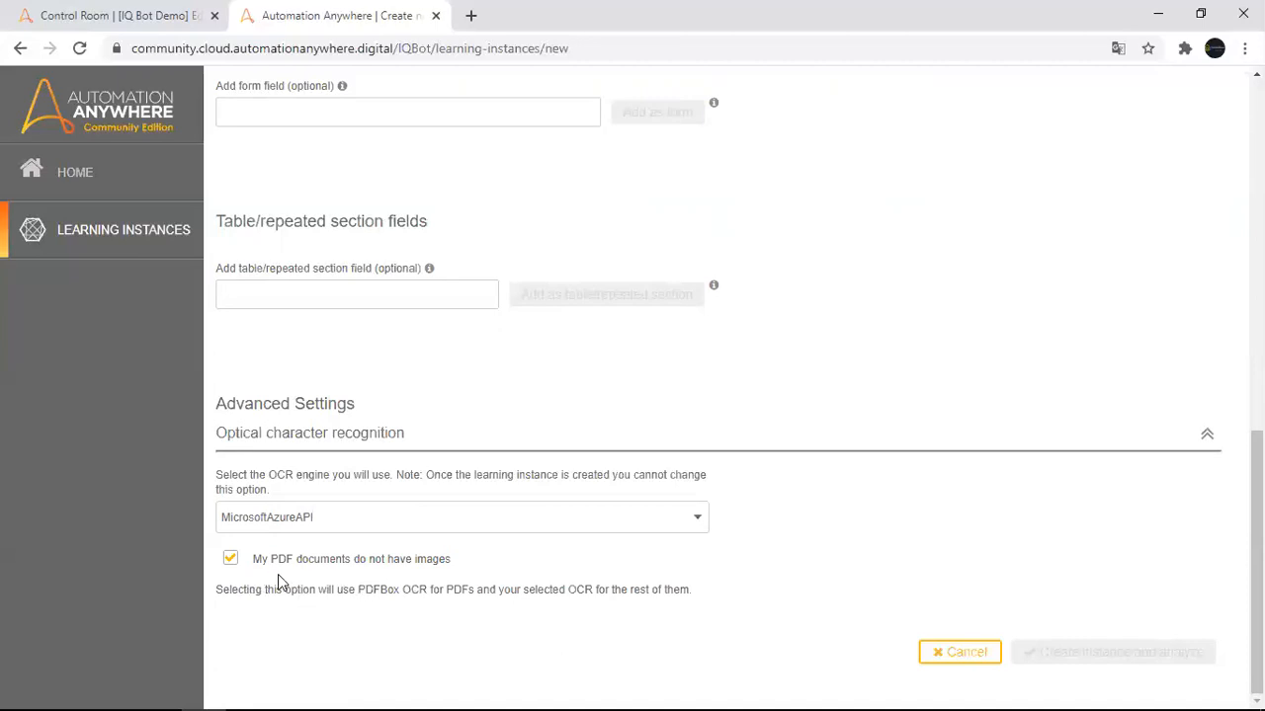
mouse_move(294, 692)
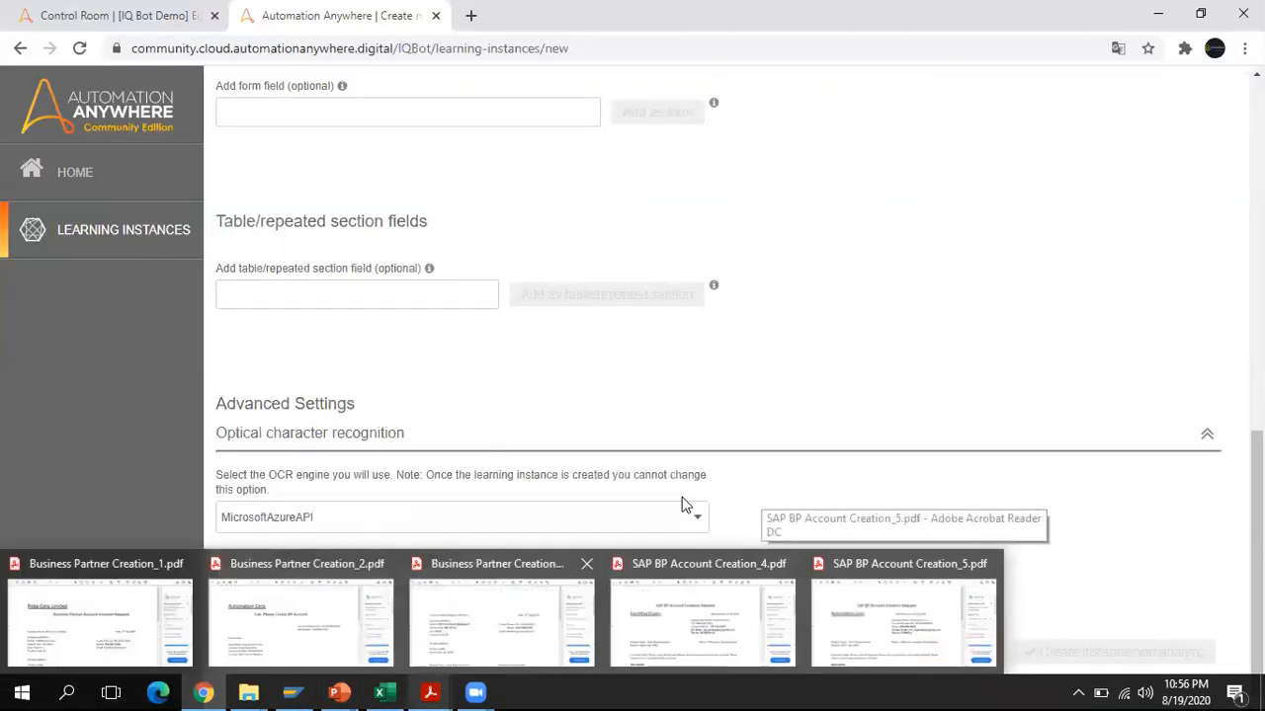
Switch the document type to Bank Statements and expand its additional form fields and additional table/repeated section fields.
scroll(731, 385, "up", 6)
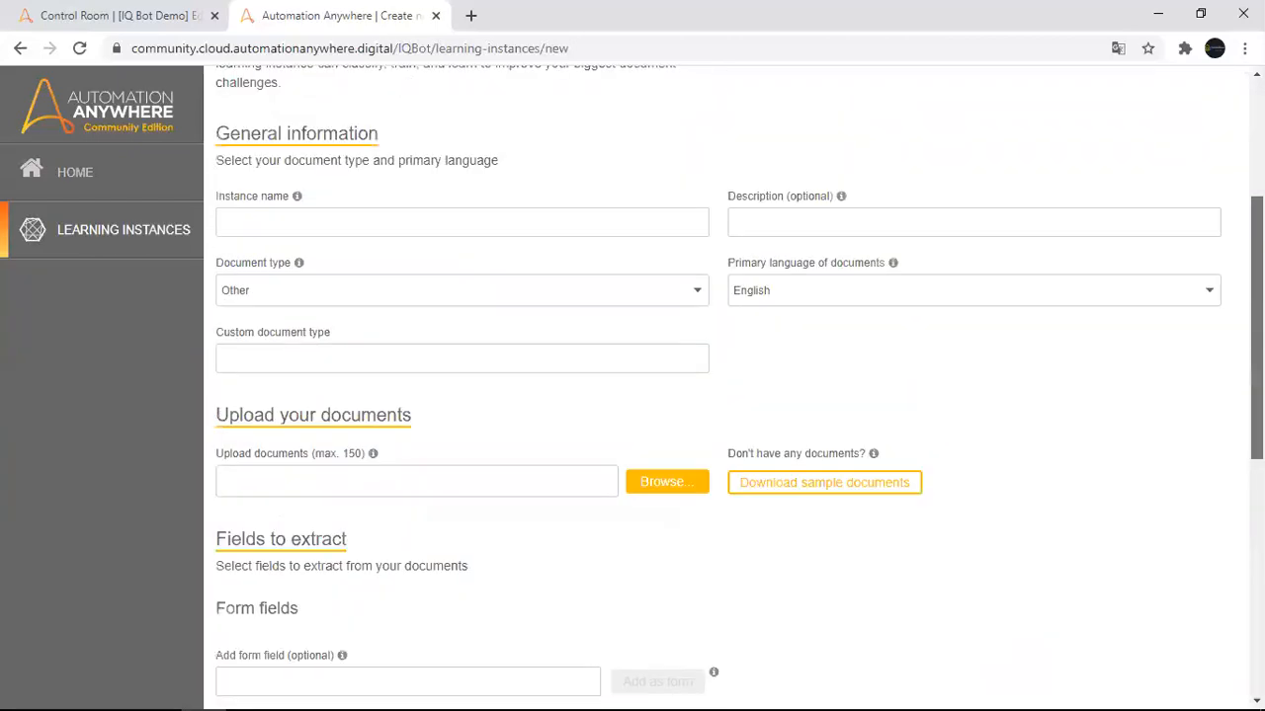
scroll(1083, 192, "up", 1)
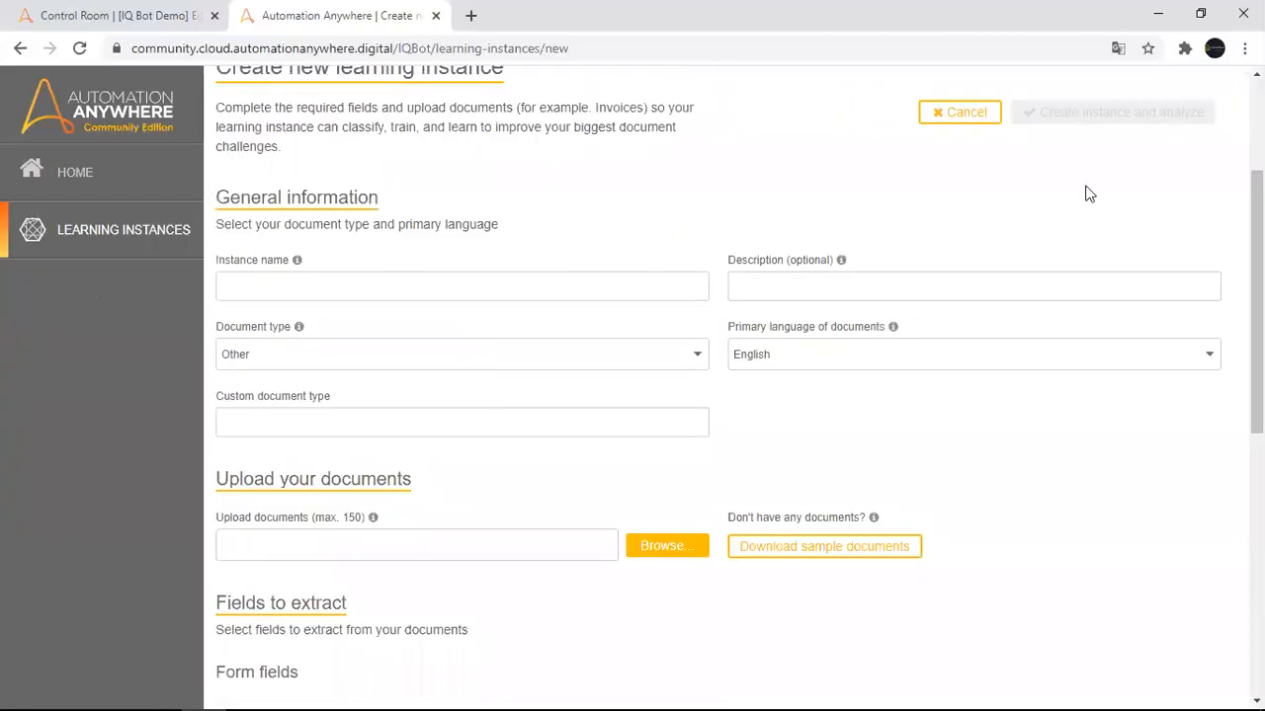
left_click(650, 356)
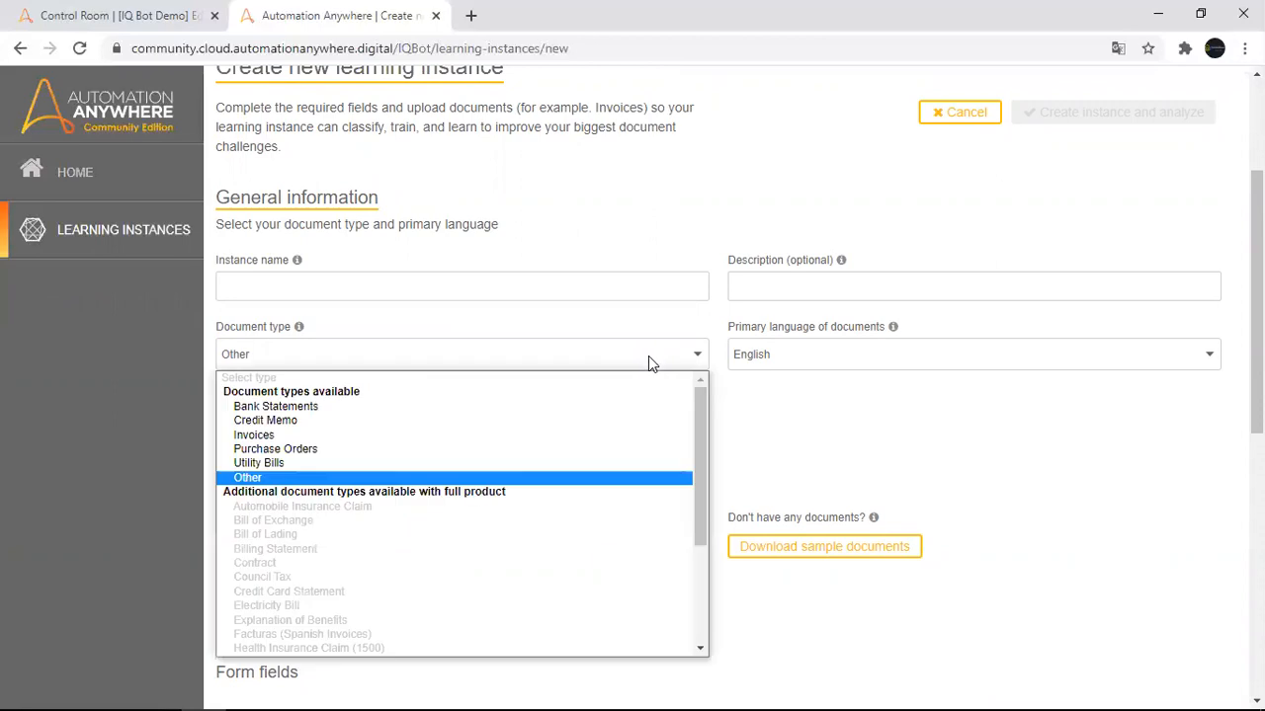
left_click(334, 416)
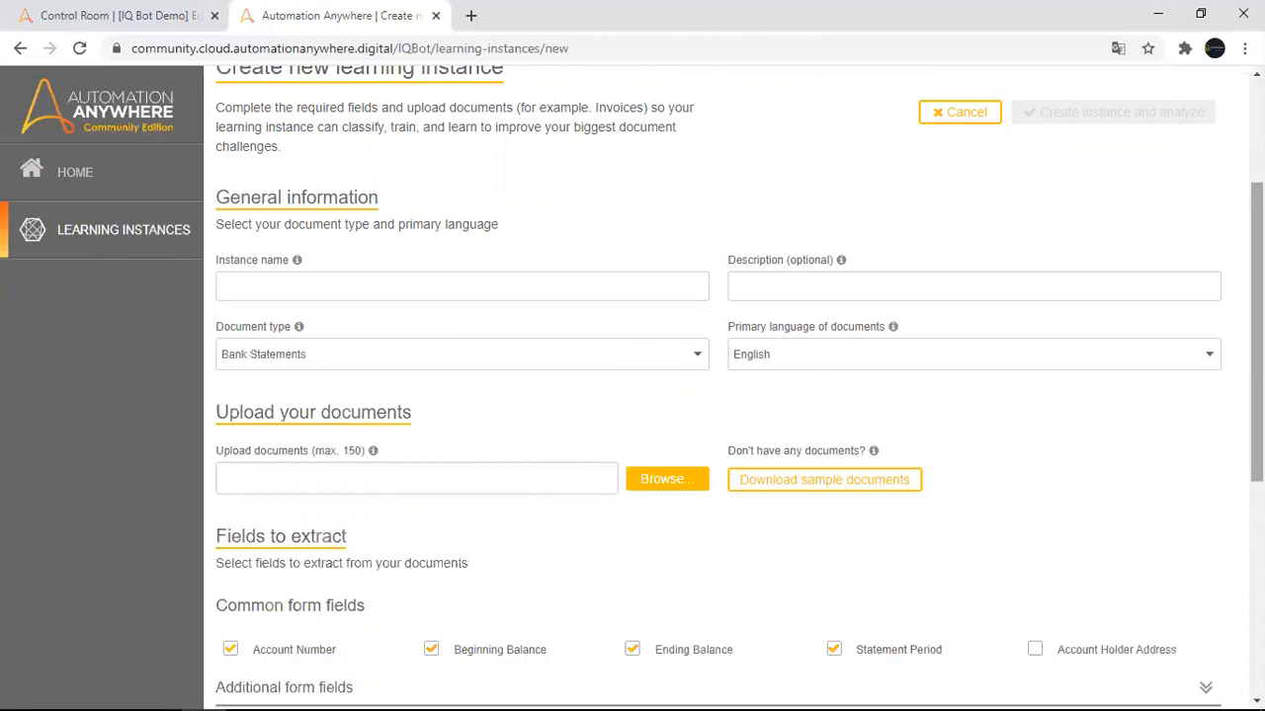
left_click_drag(1256, 332, 1256, 448)
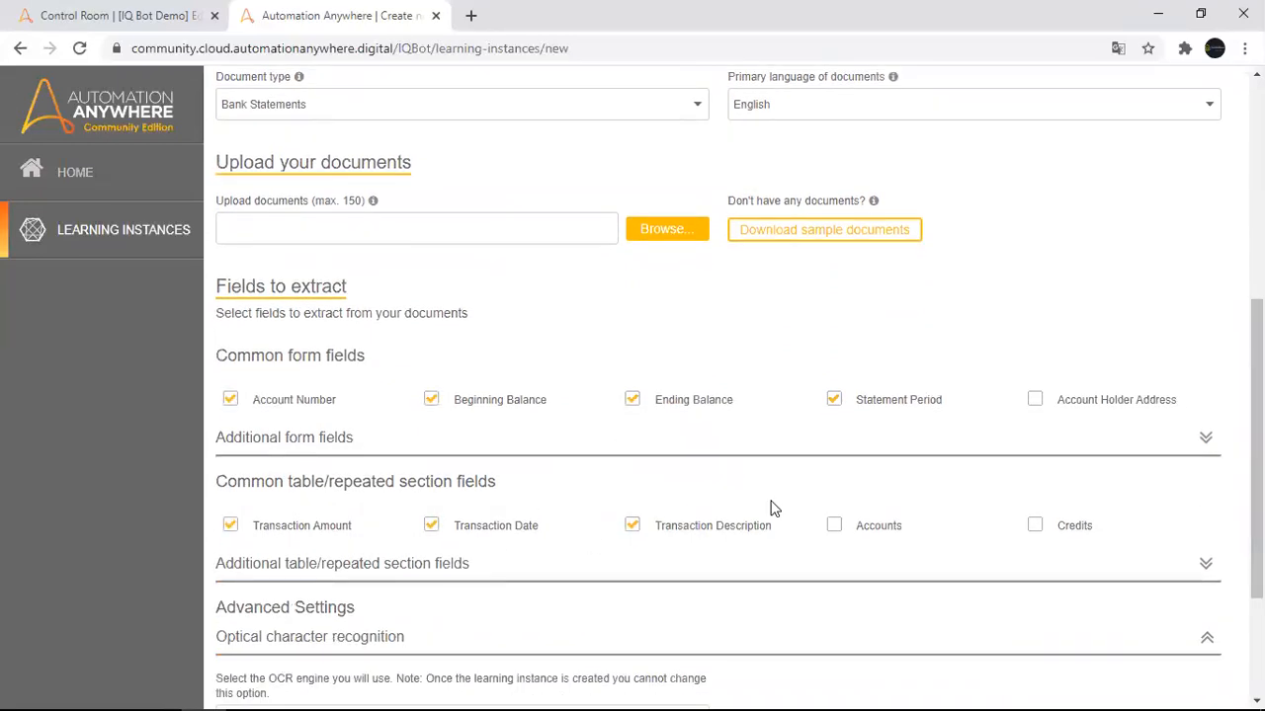
left_click(1206, 567)
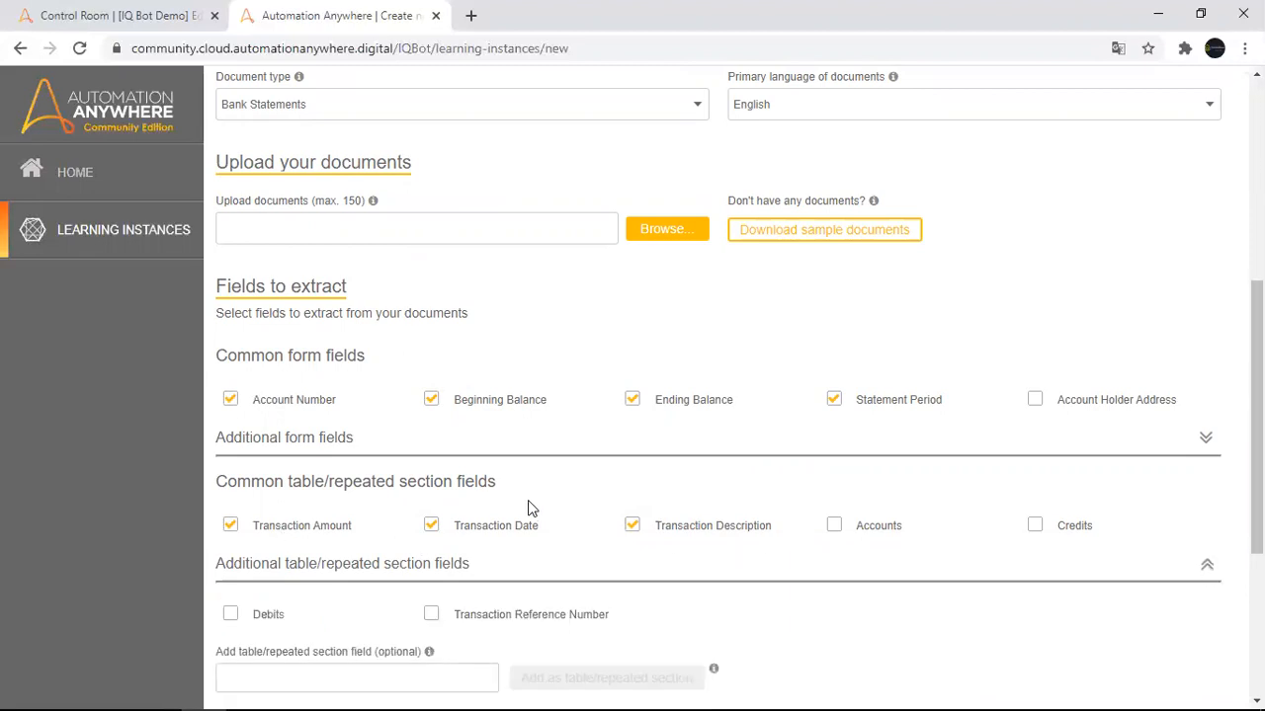
left_click(1207, 442)
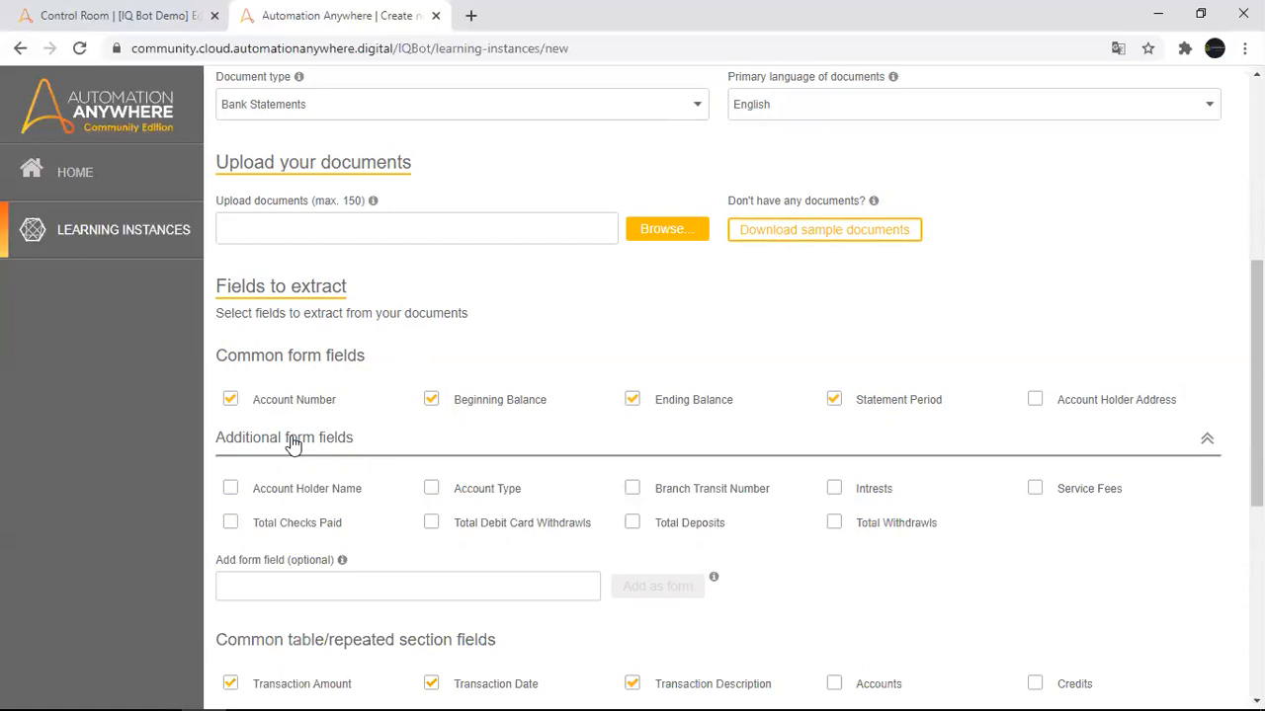
Change the document type to Credit Memo and Purchase Orders in turn to preview their preset form fields.
left_click(683, 110)
left_click(330, 170)
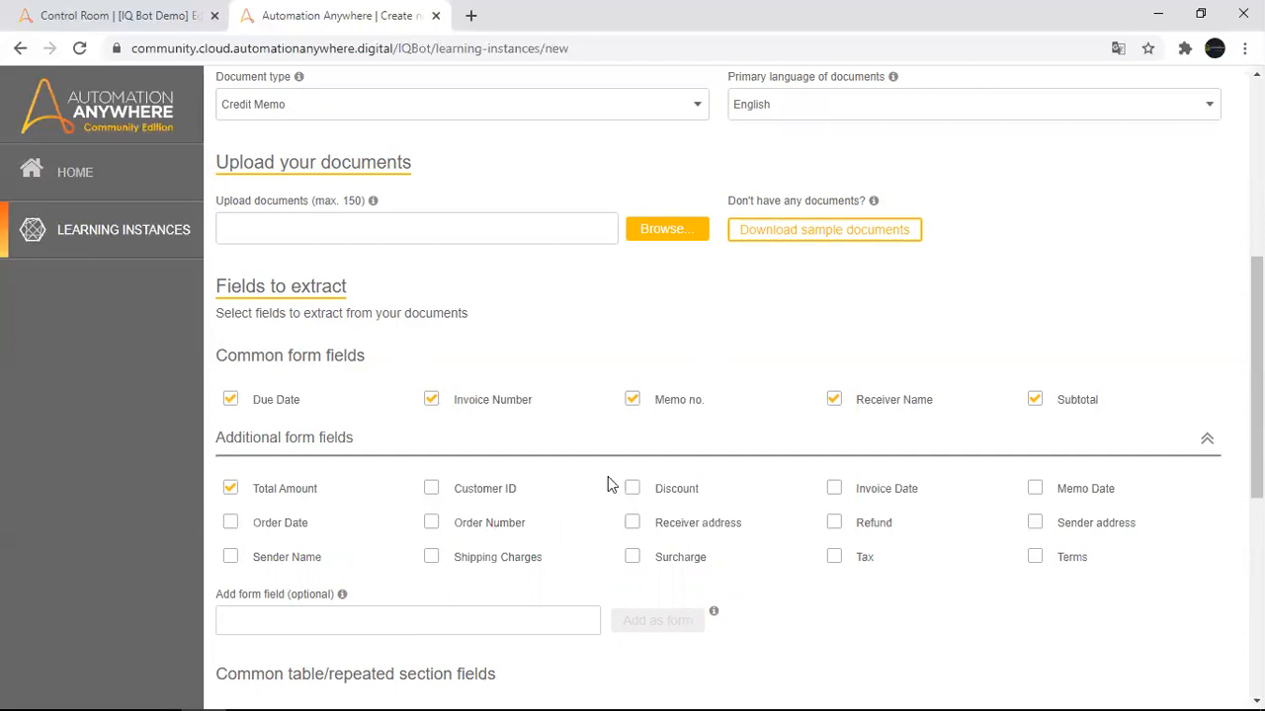
left_click(596, 119)
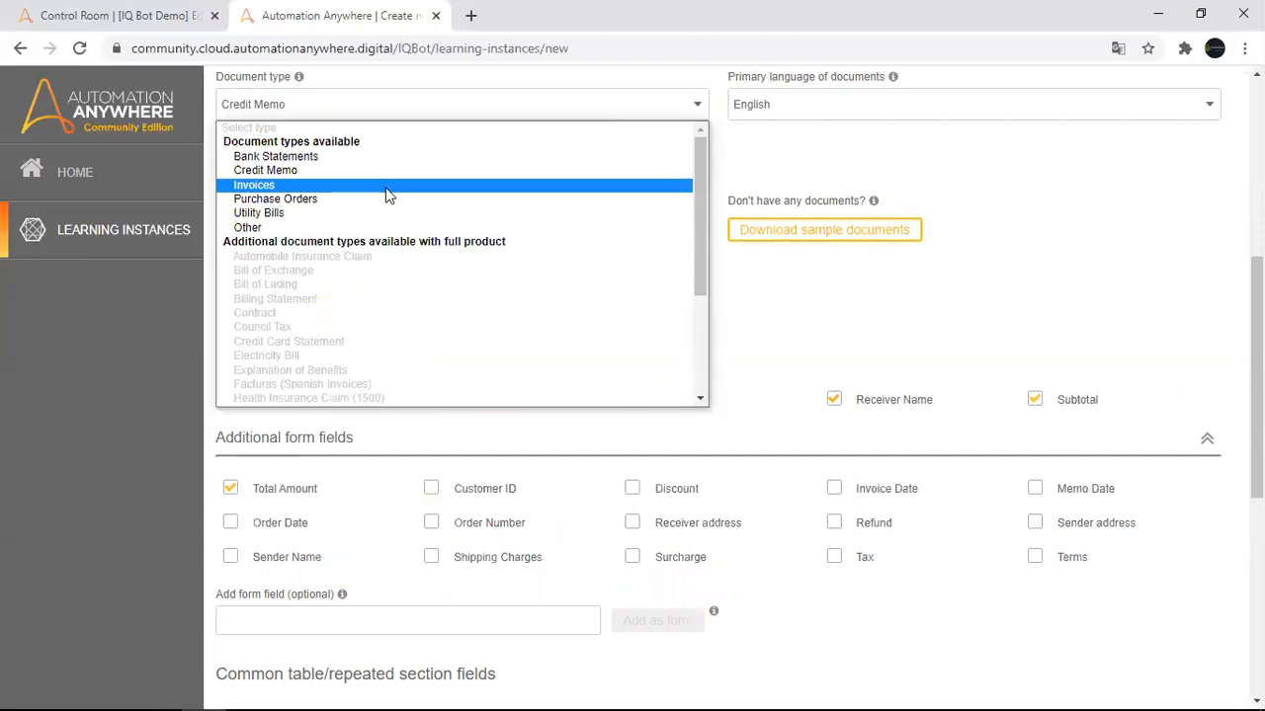
left_click(309, 203)
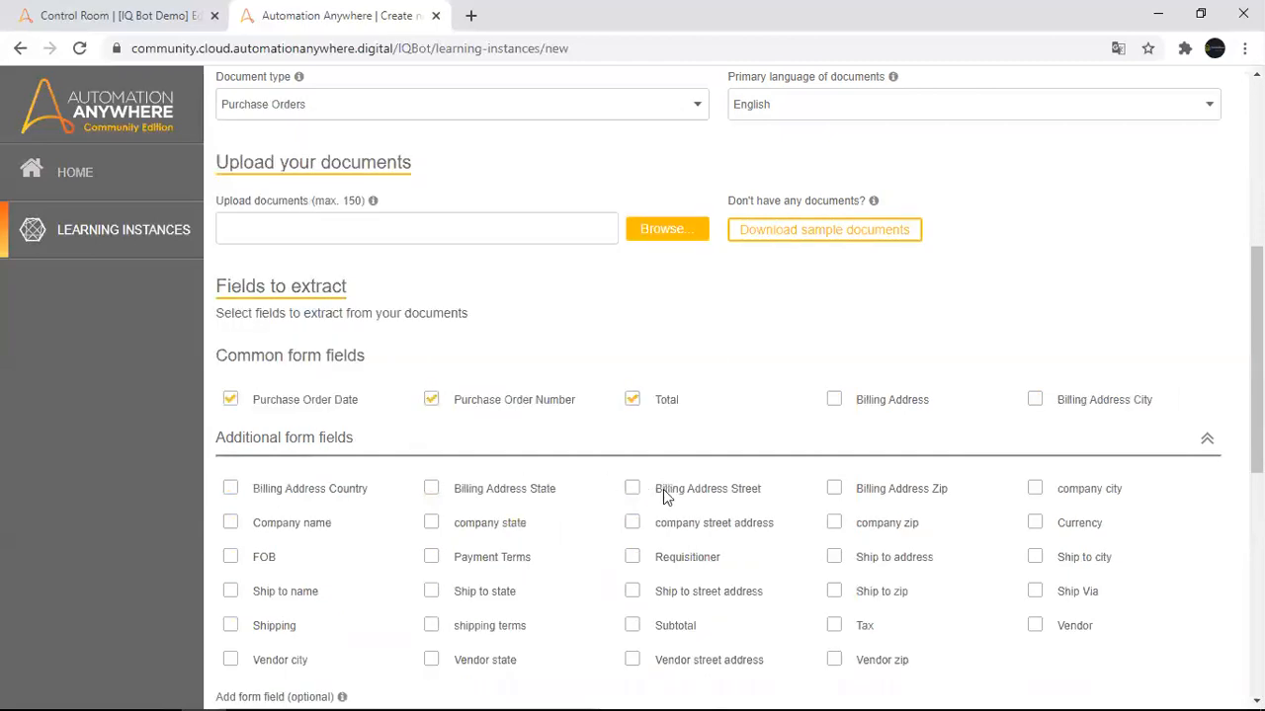
Set the document type back to Other so that custom form and table fields can be defined.
left_click_drag(1257, 406, 1257, 351)
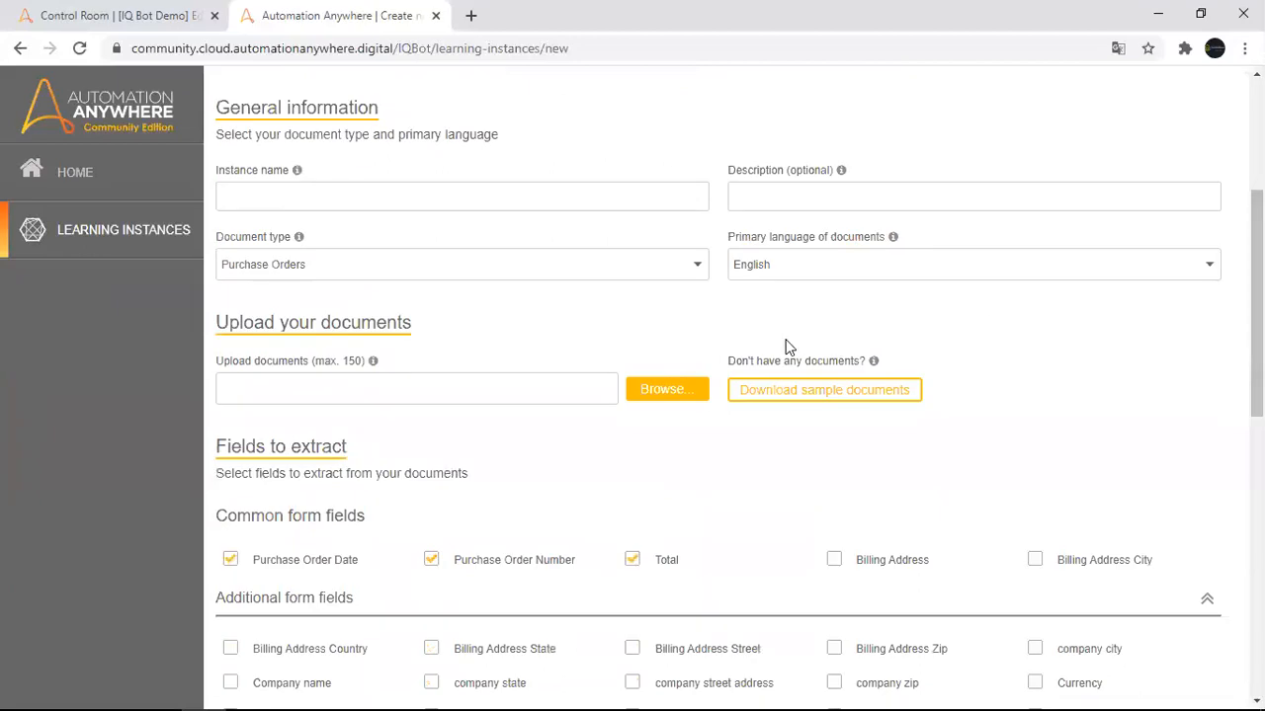
left_click(599, 270)
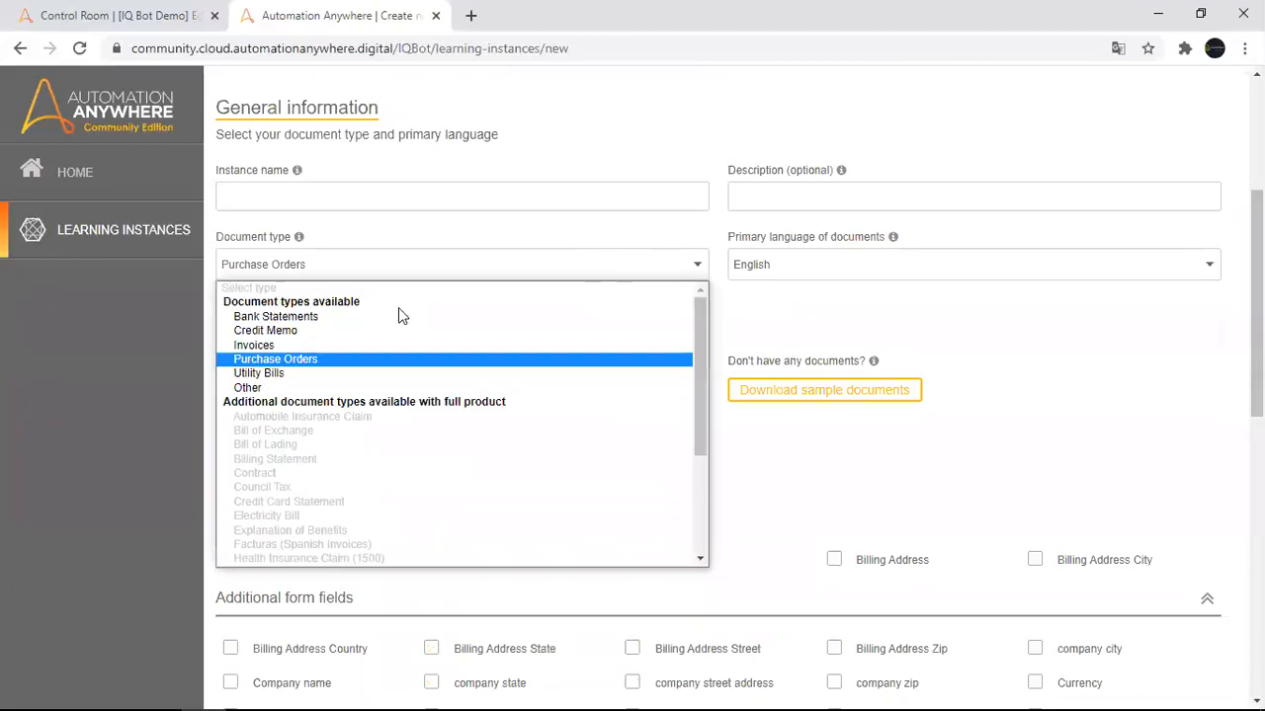
left_click(285, 387)
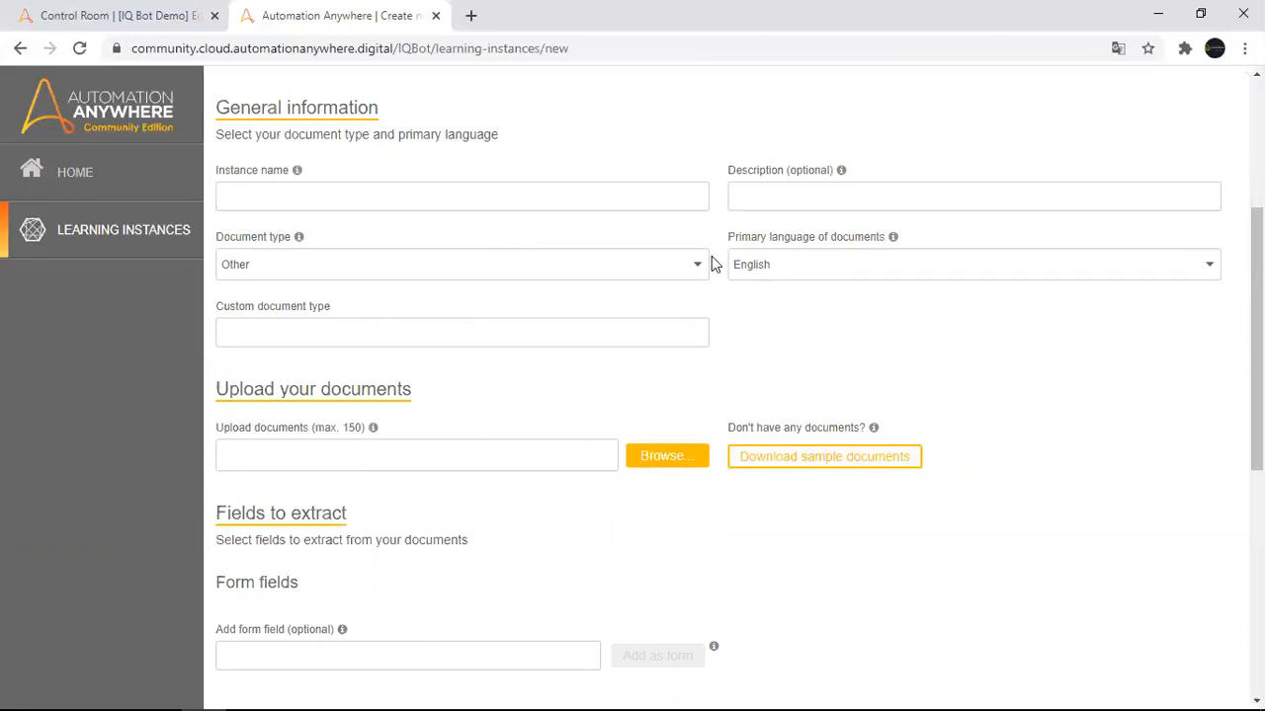
left_click(527, 258)
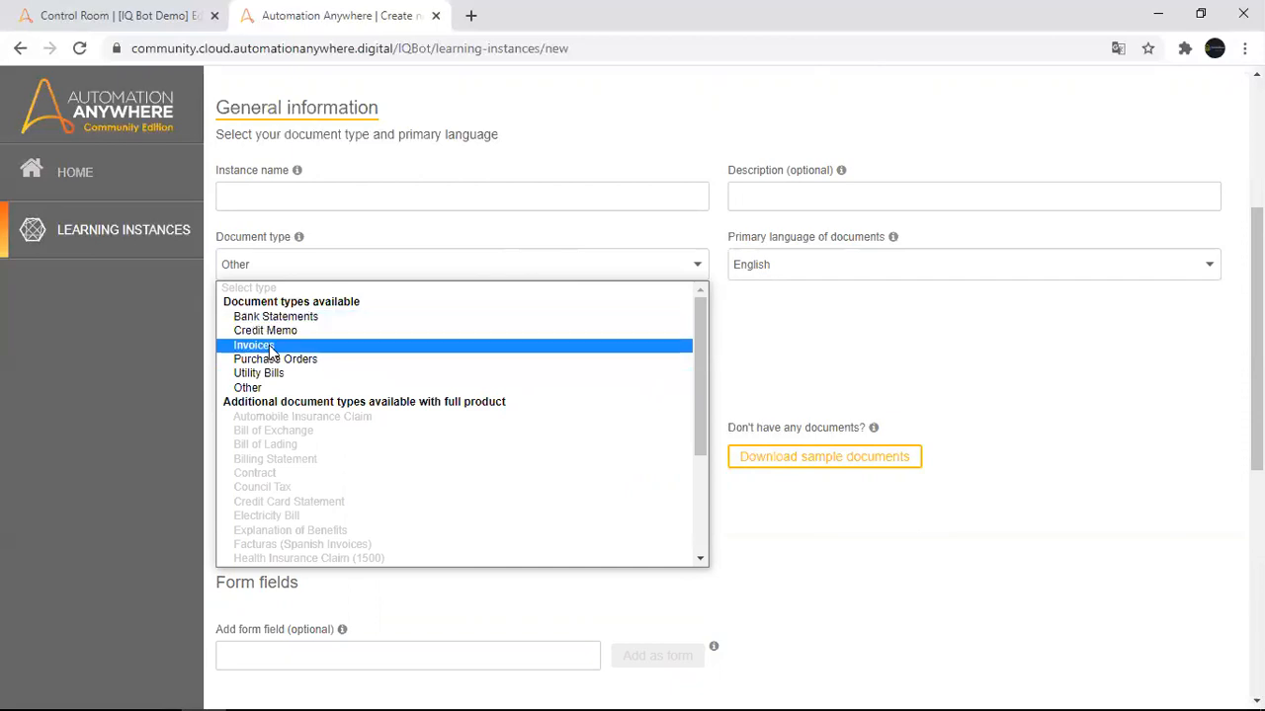
left_click(339, 387)
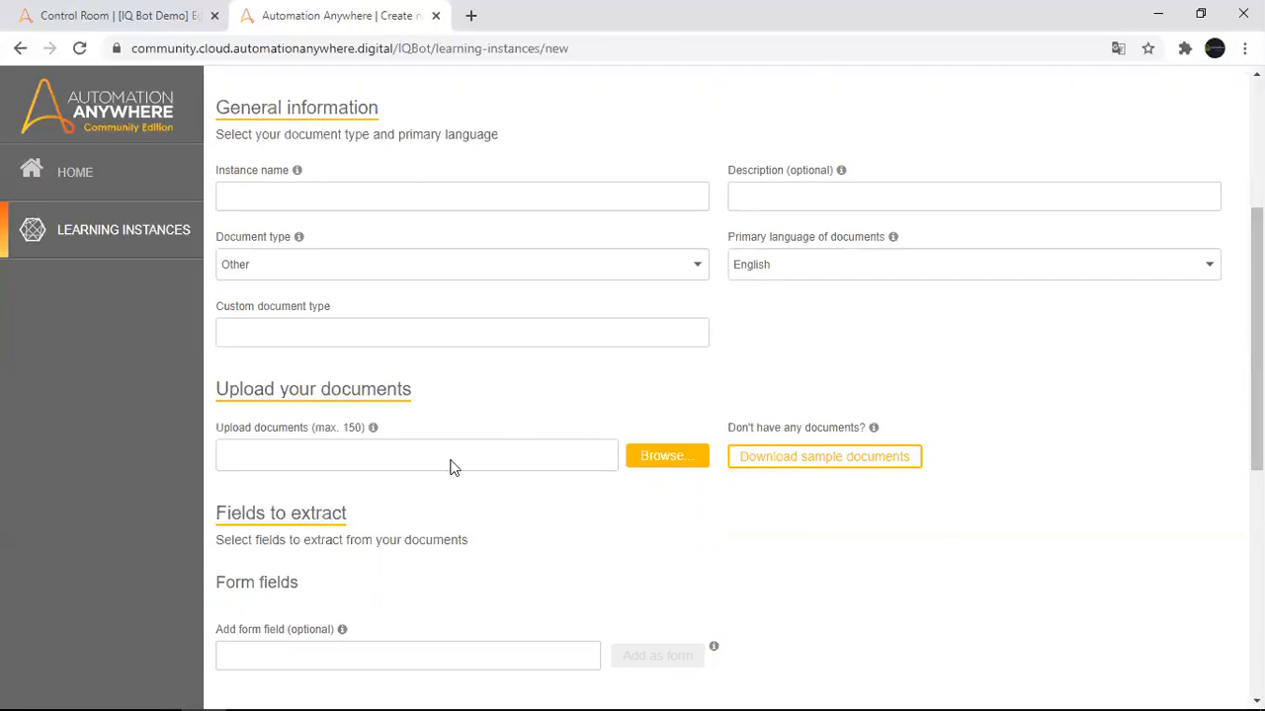
Switch to Business Partner Creation_1.pdf in Adobe Acrobat Reader and examine its company, address, contact and request type fields.
mouse_move(346, 691)
mouse_move(430, 691)
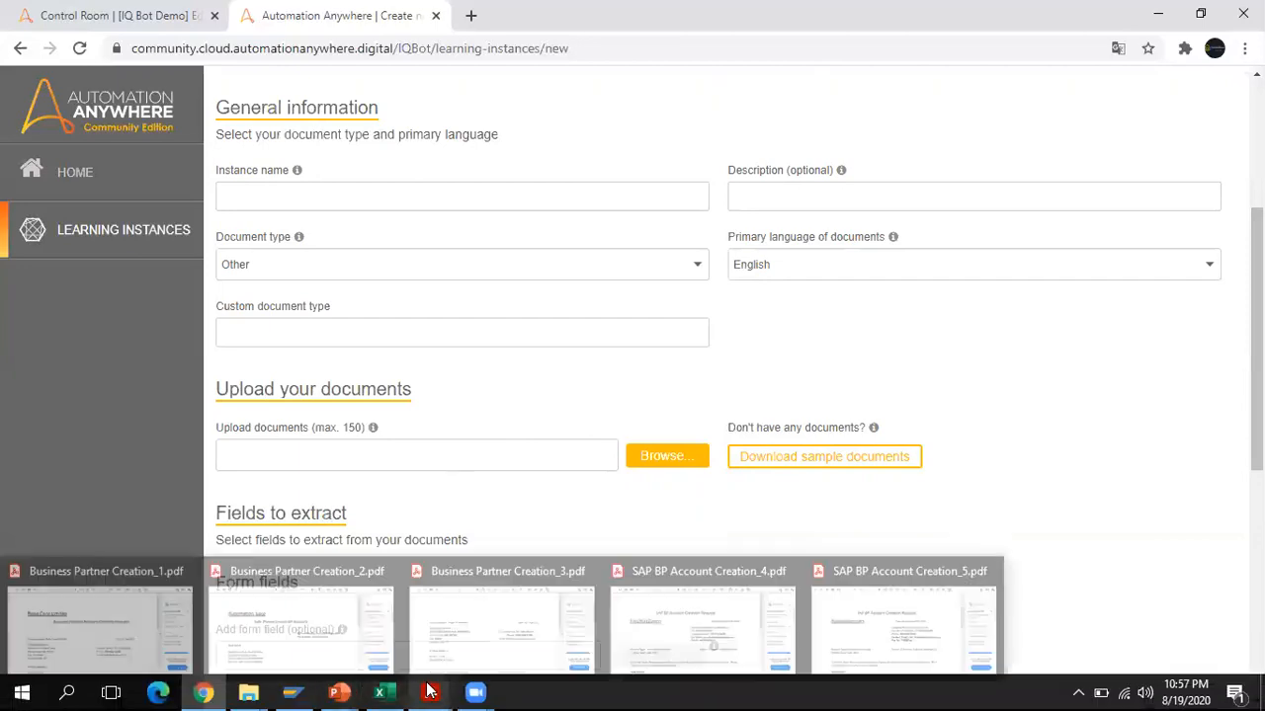
left_click(123, 623)
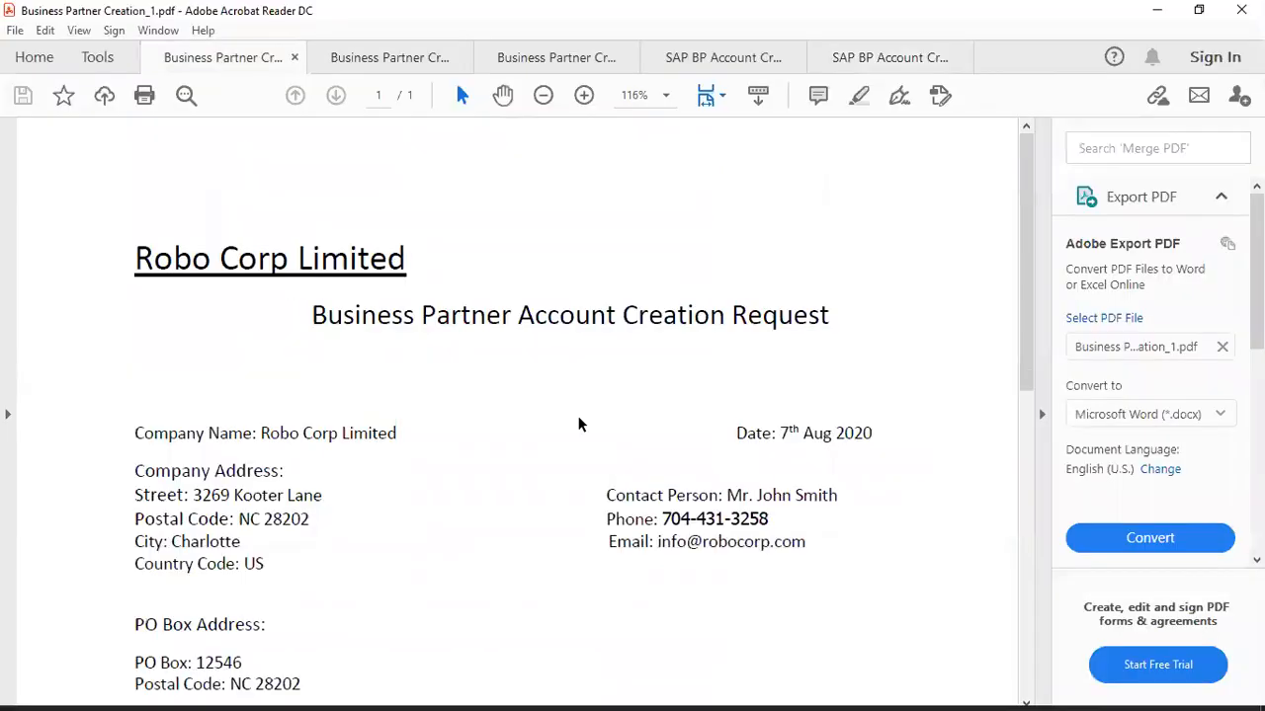
left_click(1041, 414)
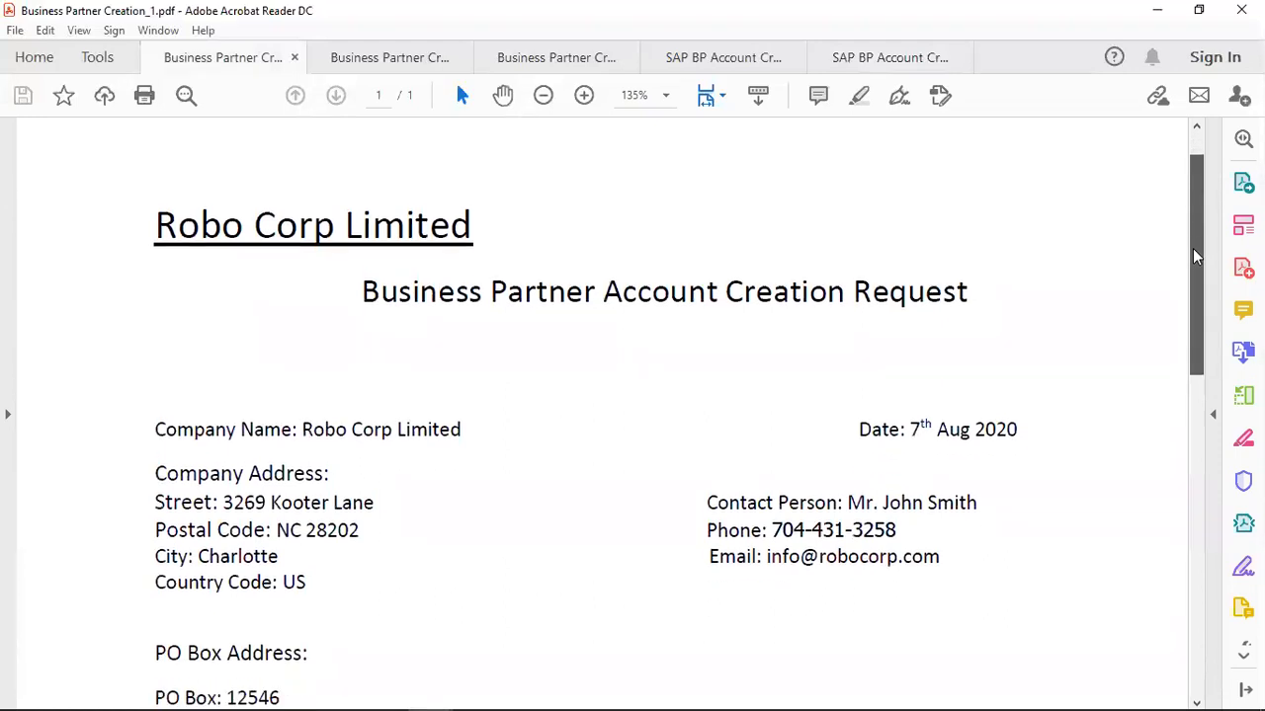
left_click_drag(1193, 256, 1198, 334)
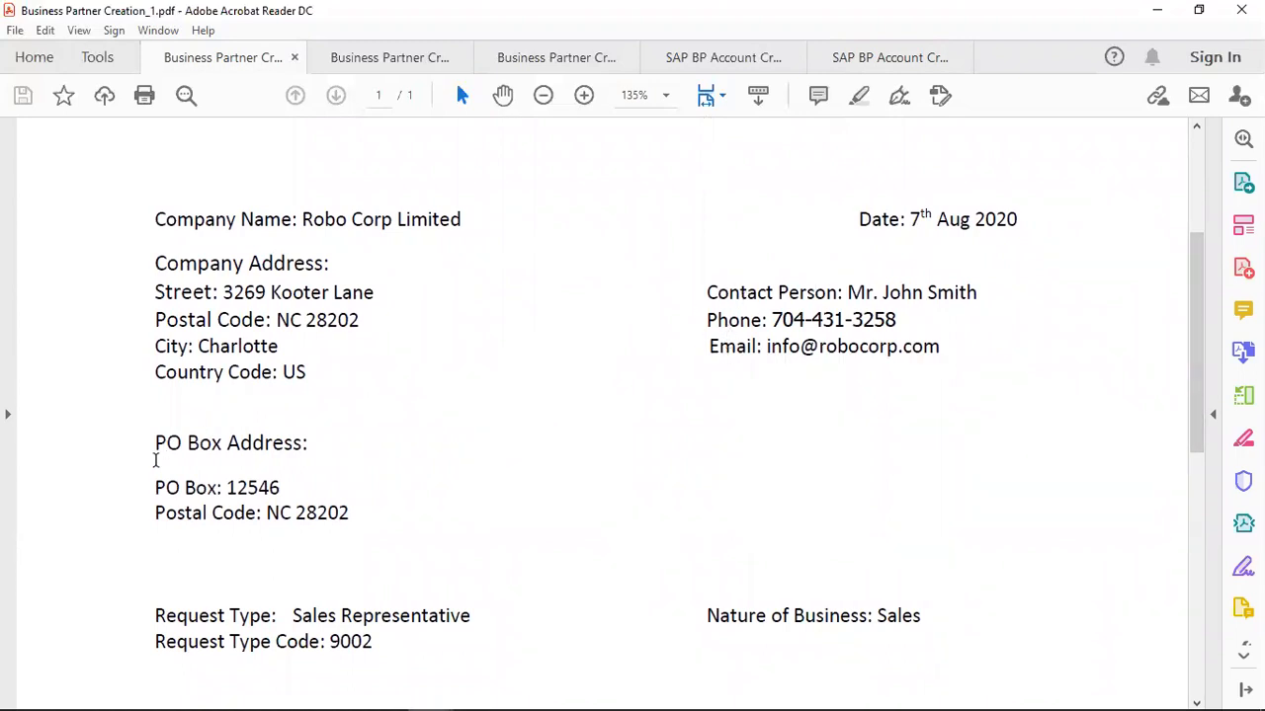
left_click_drag(1196, 296, 566, 200)
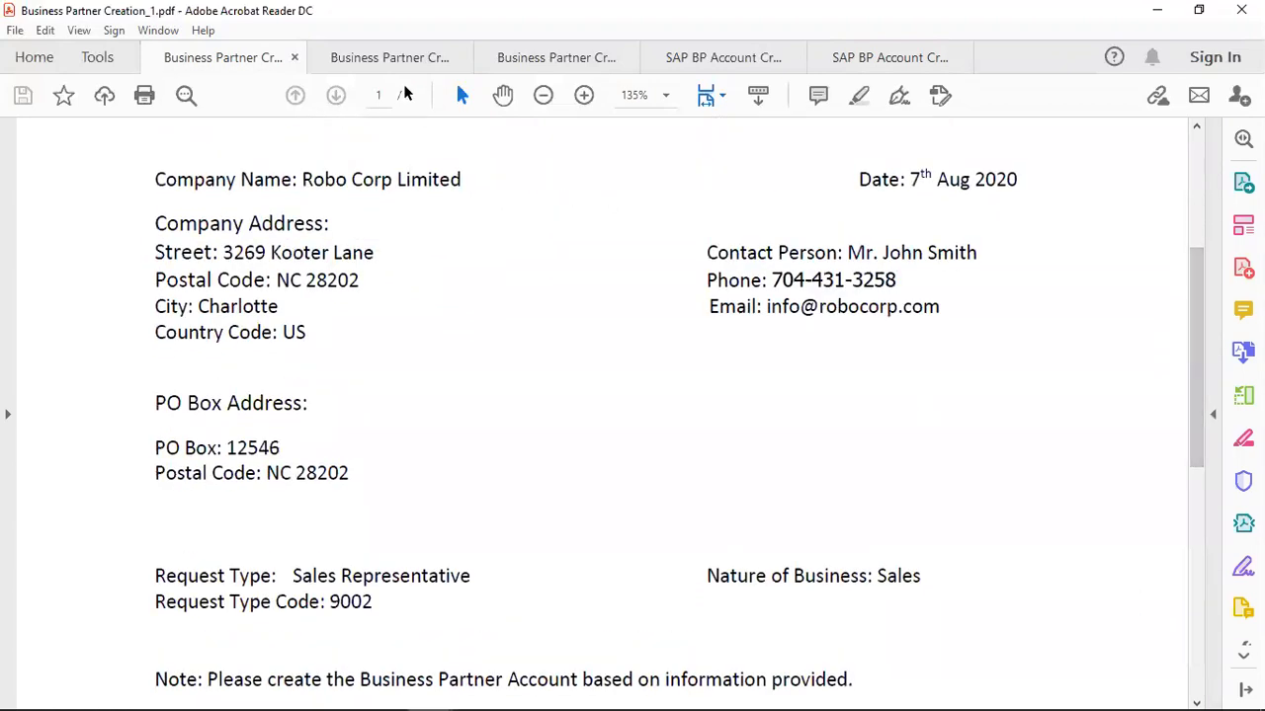
Compare the layouts of Business Partner Creation_2 and _3 and SAP BP Account Creation_4 and _5, and return to the learning instance form in Chrome.
left_click(417, 60)
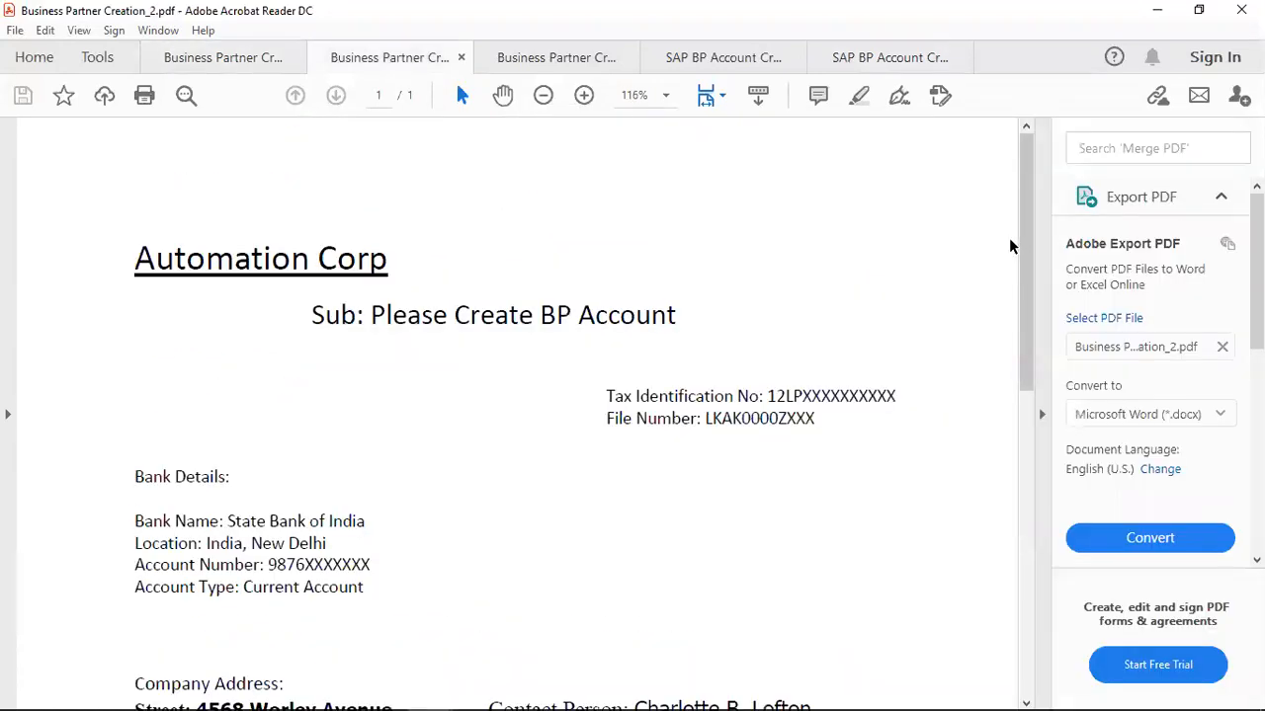
mouse_move(1027, 252)
left_mouse_down()
mouse_move(1031, 494)
mouse_move(1031, 229)
left_mouse_up()
left_click(553, 59)
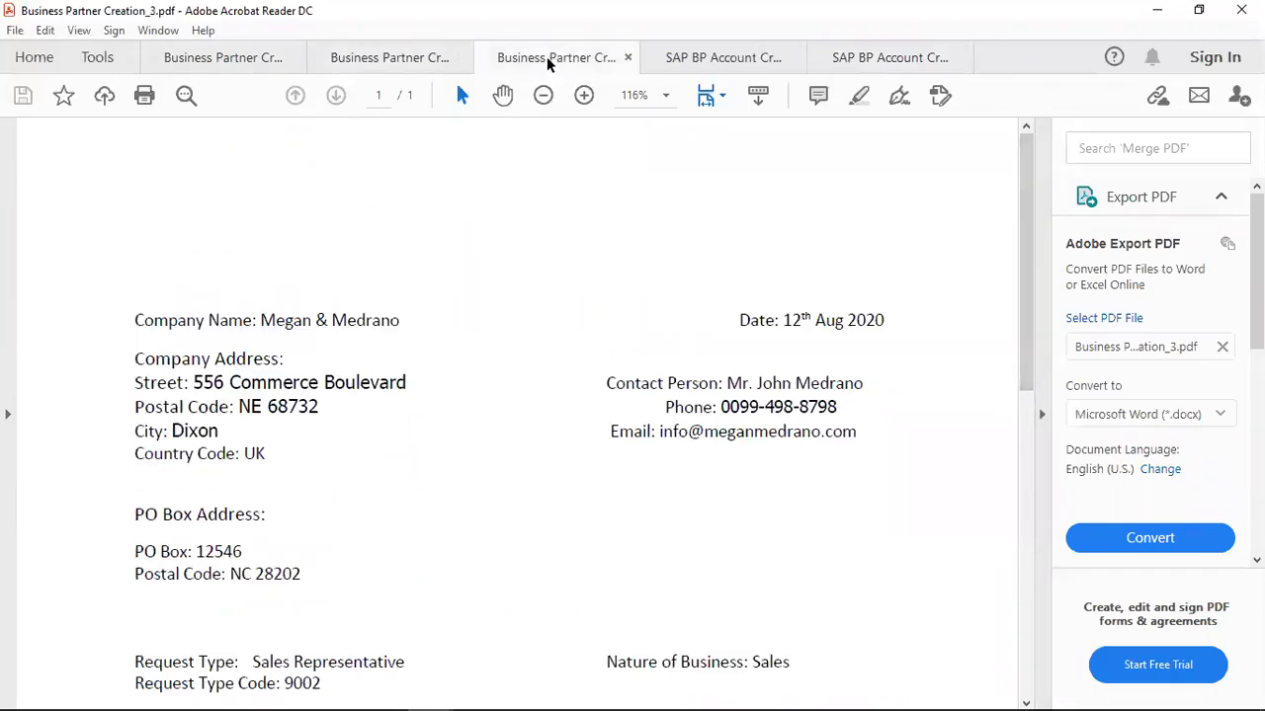
mouse_move(1029, 219)
left_mouse_down()
mouse_move(1028, 461)
mouse_move(1036, 231)
left_mouse_up()
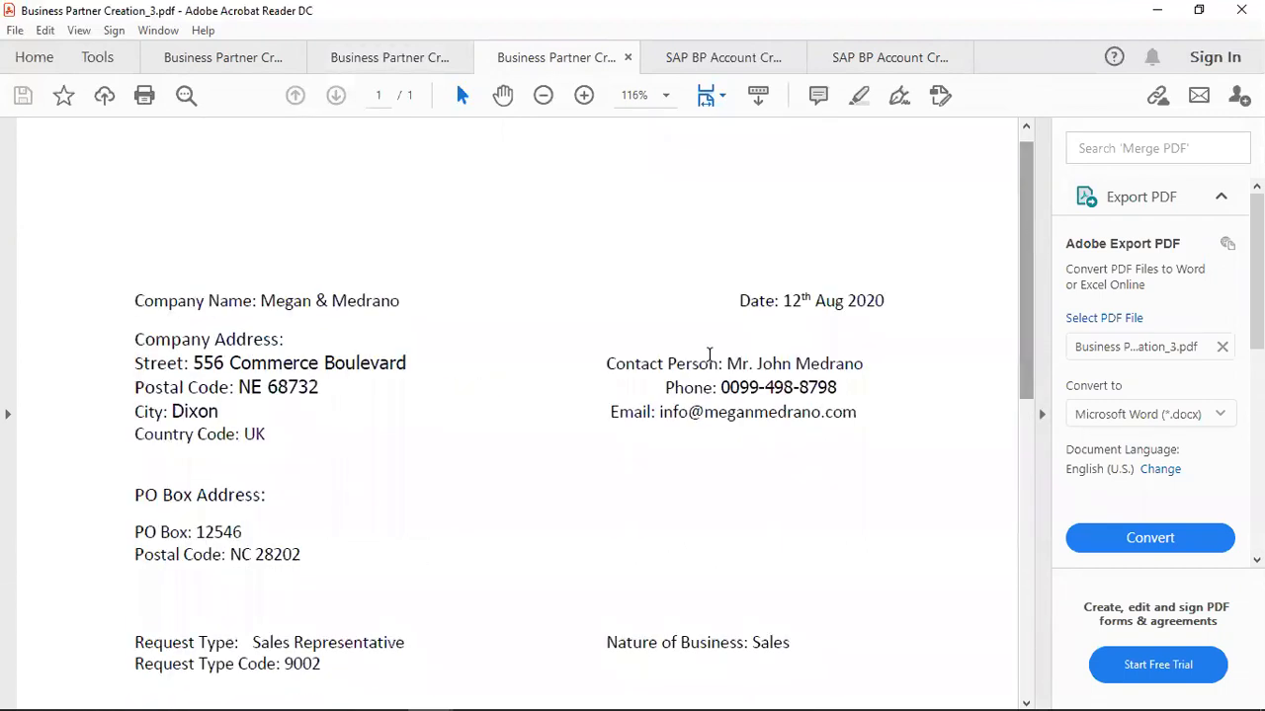
left_click(748, 57)
left_click(884, 61)
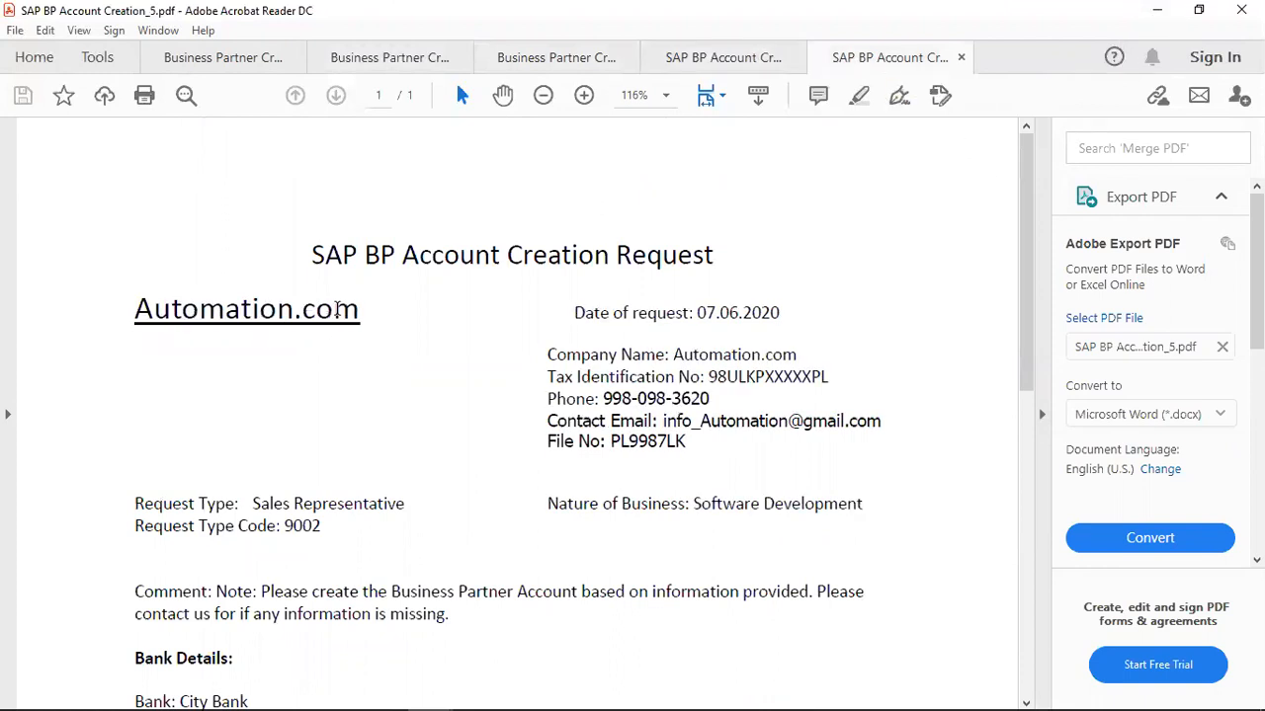
left_click_drag(689, 314, 570, 345)
left_click(568, 350)
left_click(1156, 10)
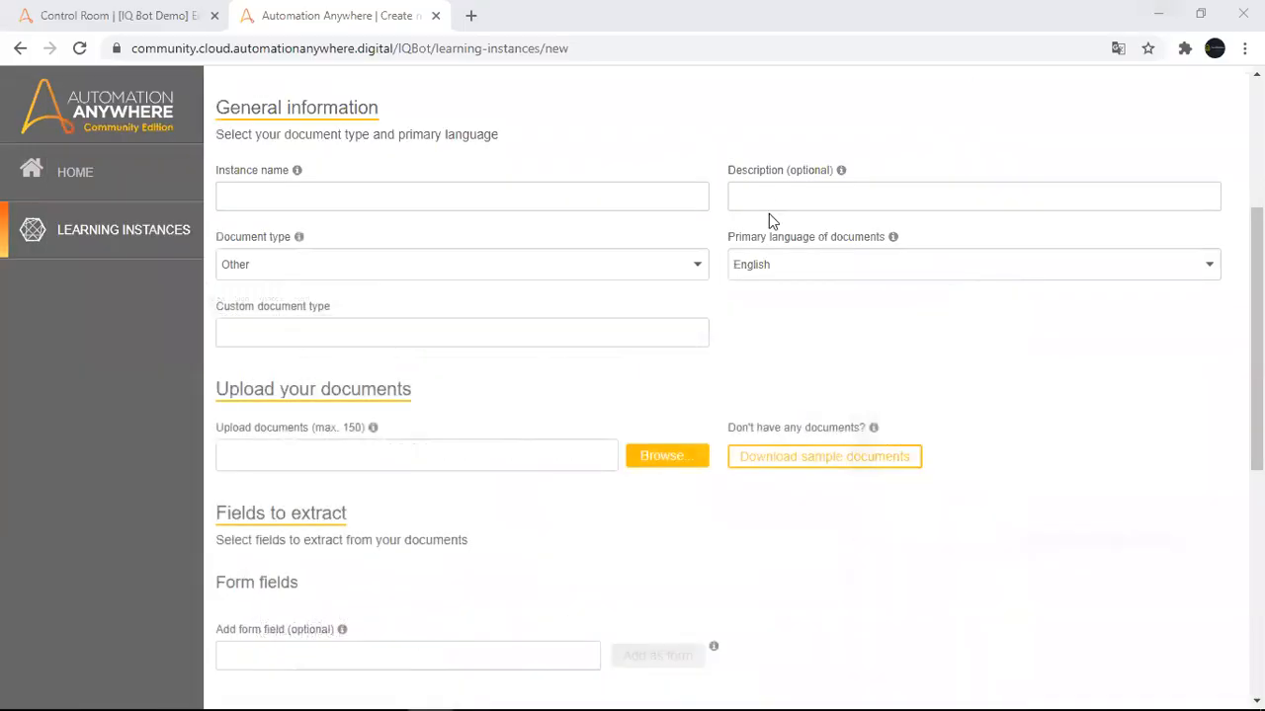
Review the available document types for the learning instance and keep Other selected.
left_click(483, 265)
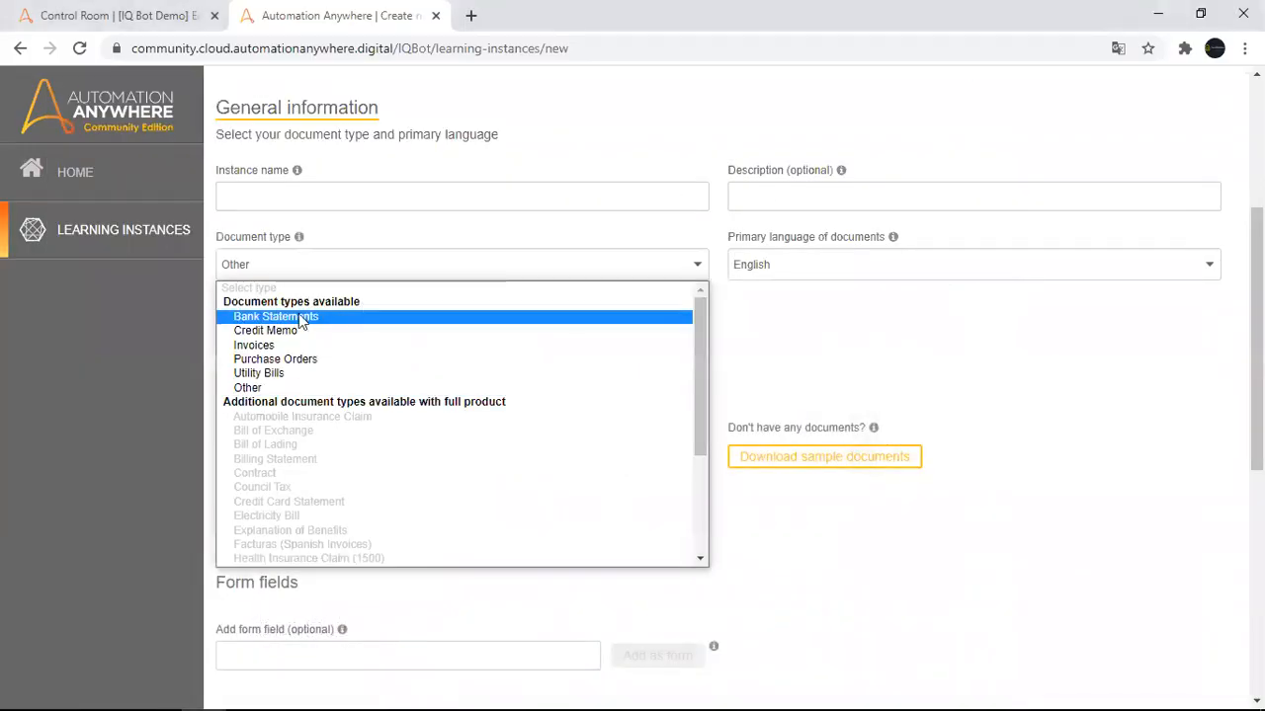
left_click(255, 387)
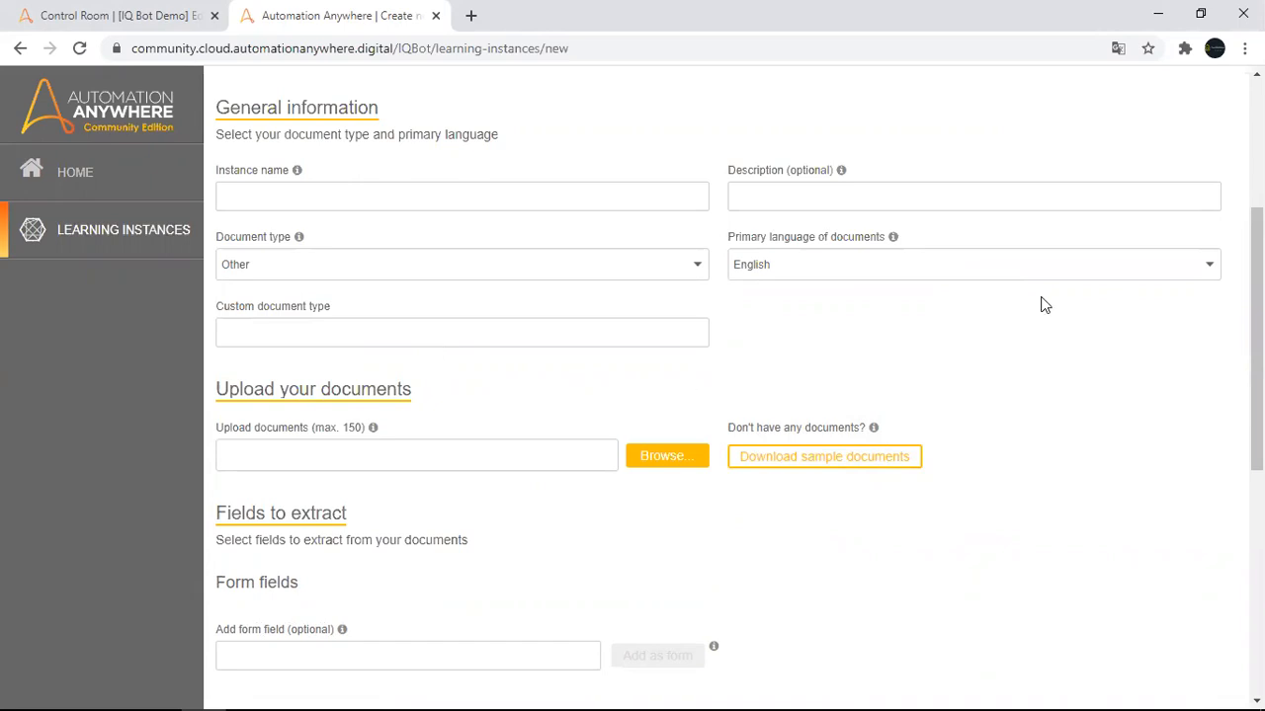
left_click_drag(1256, 336, 1255, 348)
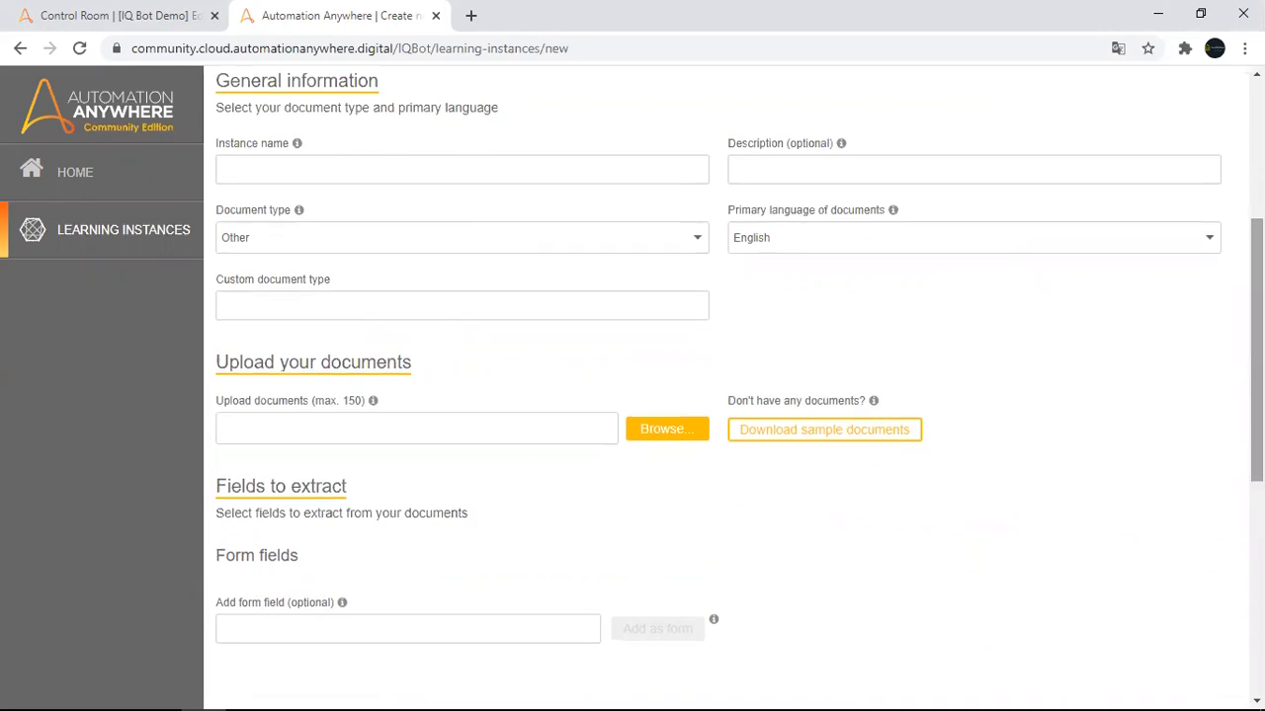
Switch to Excel, review the field names listed below Field Name in Book1, and return to the learning instance form in Chrome.
mouse_move(466, 690)
left_click(379, 691)
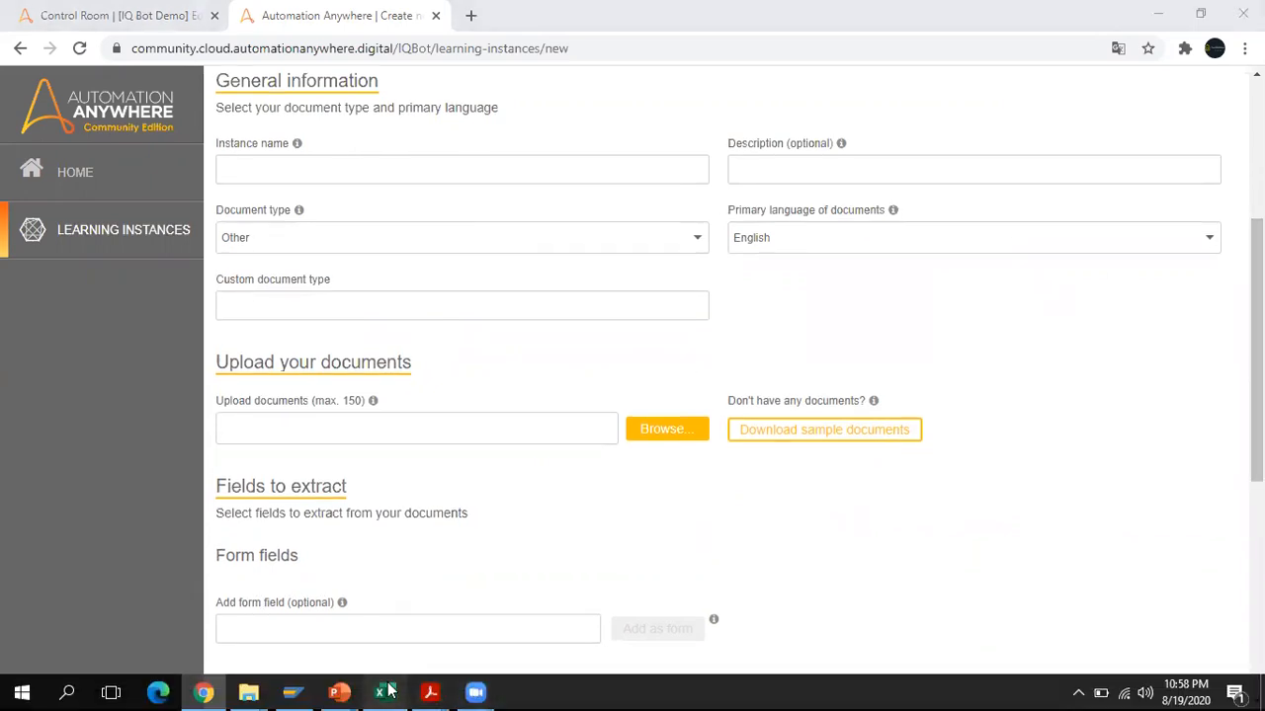
left_click_drag(347, 231, 334, 402)
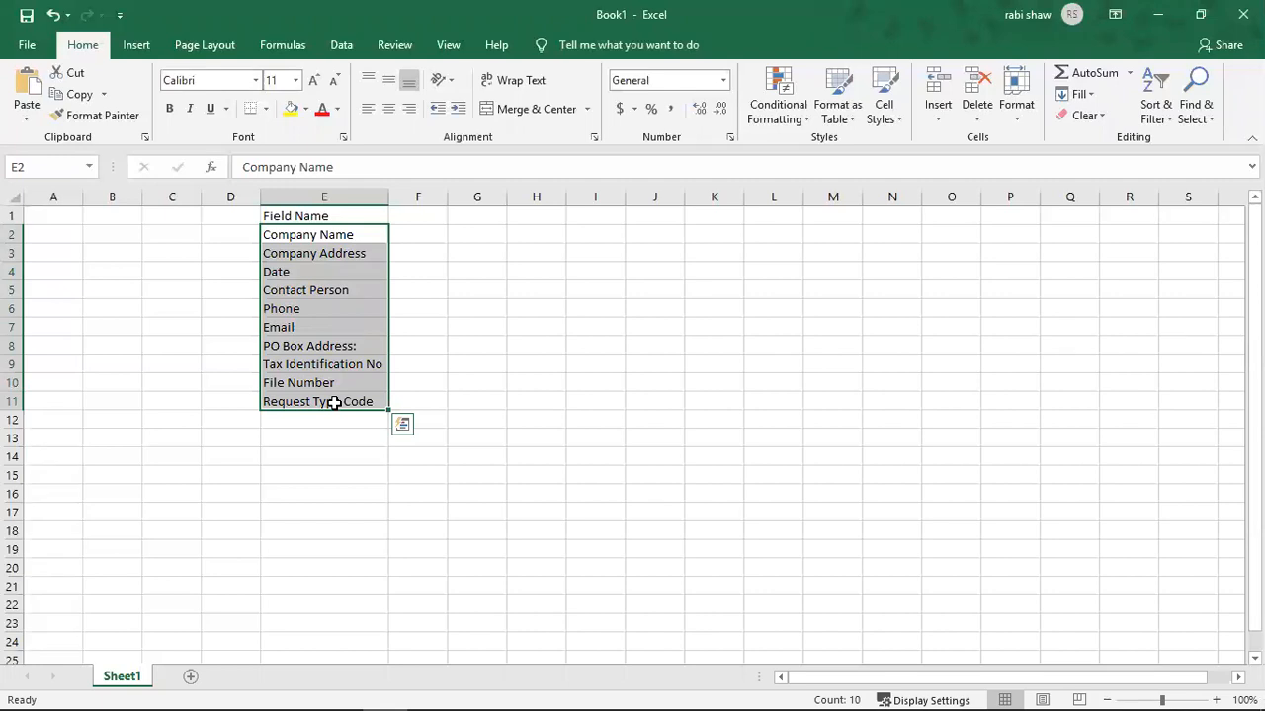
key("alt+Tab")
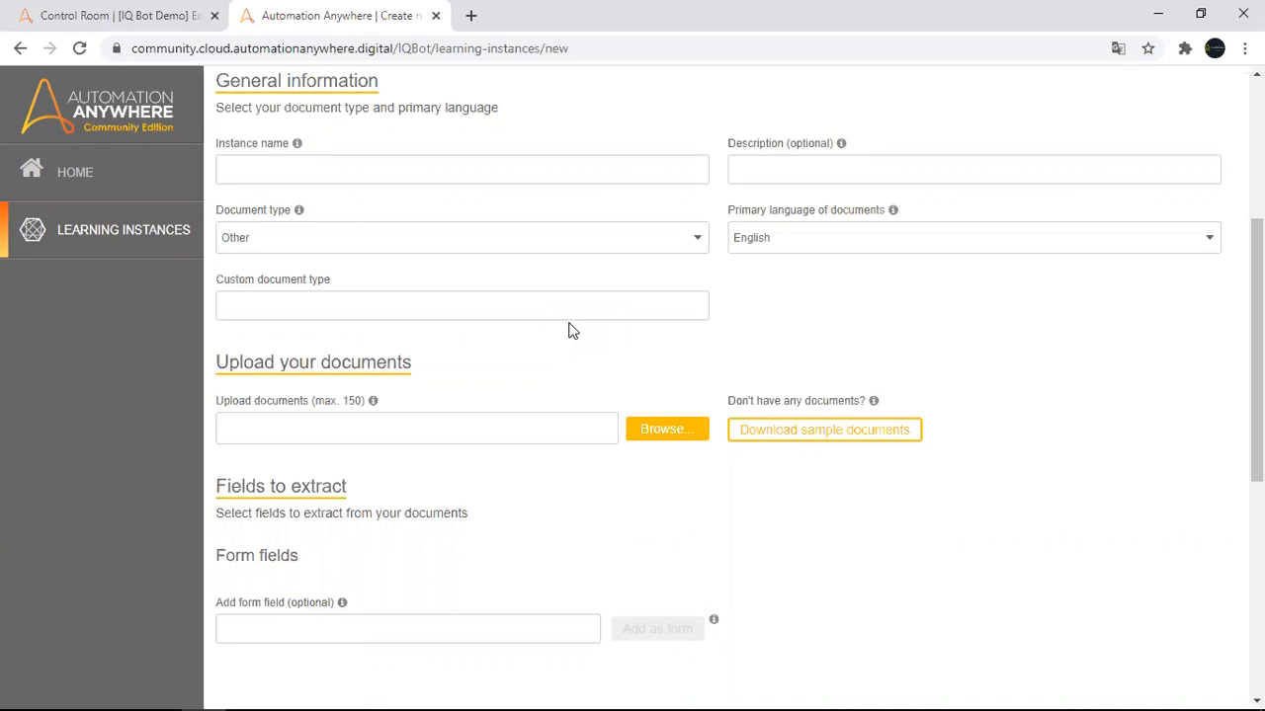
Enter IQBotDemo as the instance name and copy the same text into the description.
scroll(824, 254, "up", 1)
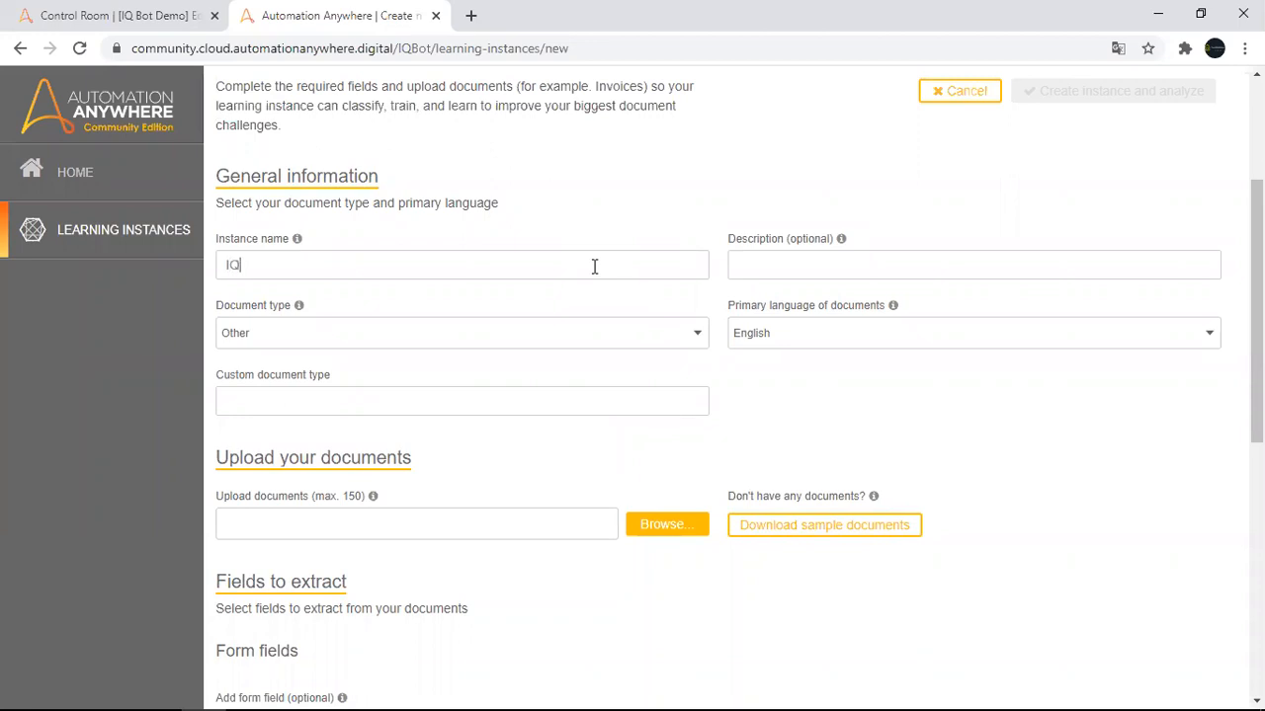
type("emo")
key("ctrl+a")
key("ctrl+c")
left_click(781, 265)
key("ctrl+v")
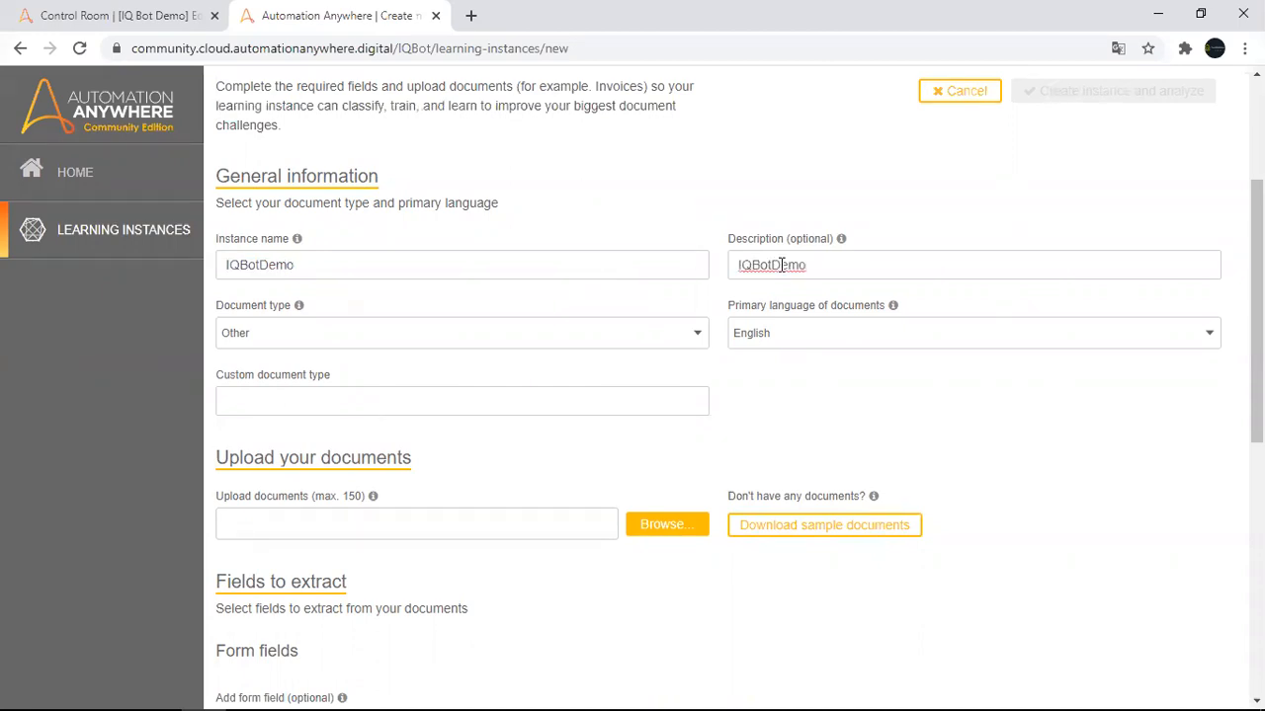
Review the available primary languages, keep English selected, and enter Other as the custom document type.
left_click(859, 335)
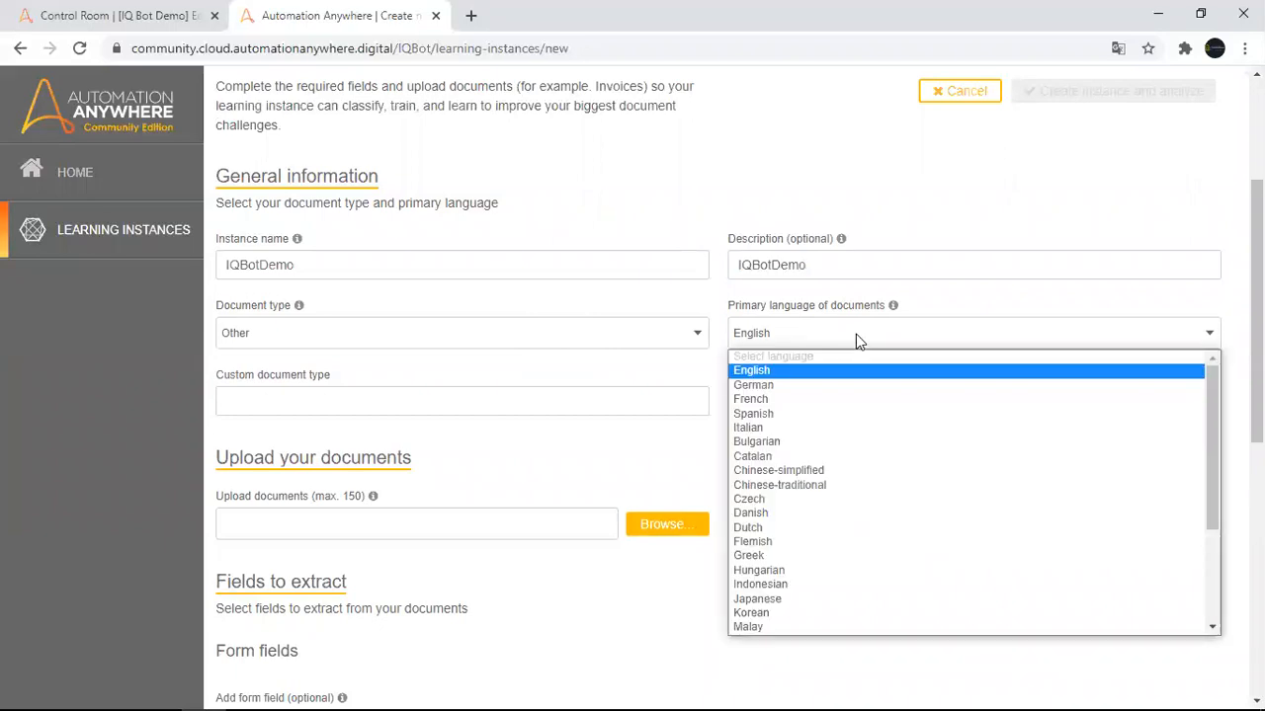
mouse_move(1215, 405)
left_mouse_down()
mouse_move(1207, 504)
mouse_move(1220, 395)
left_mouse_up()
left_click(895, 373)
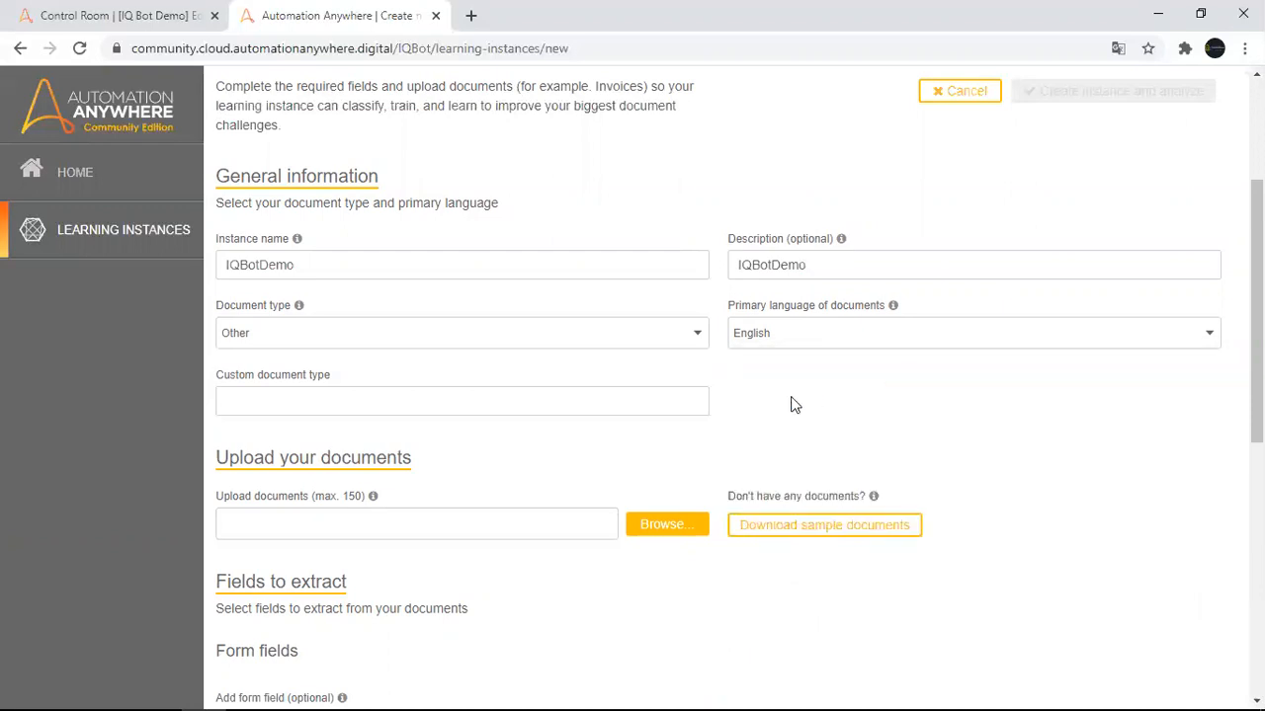
left_click(914, 336)
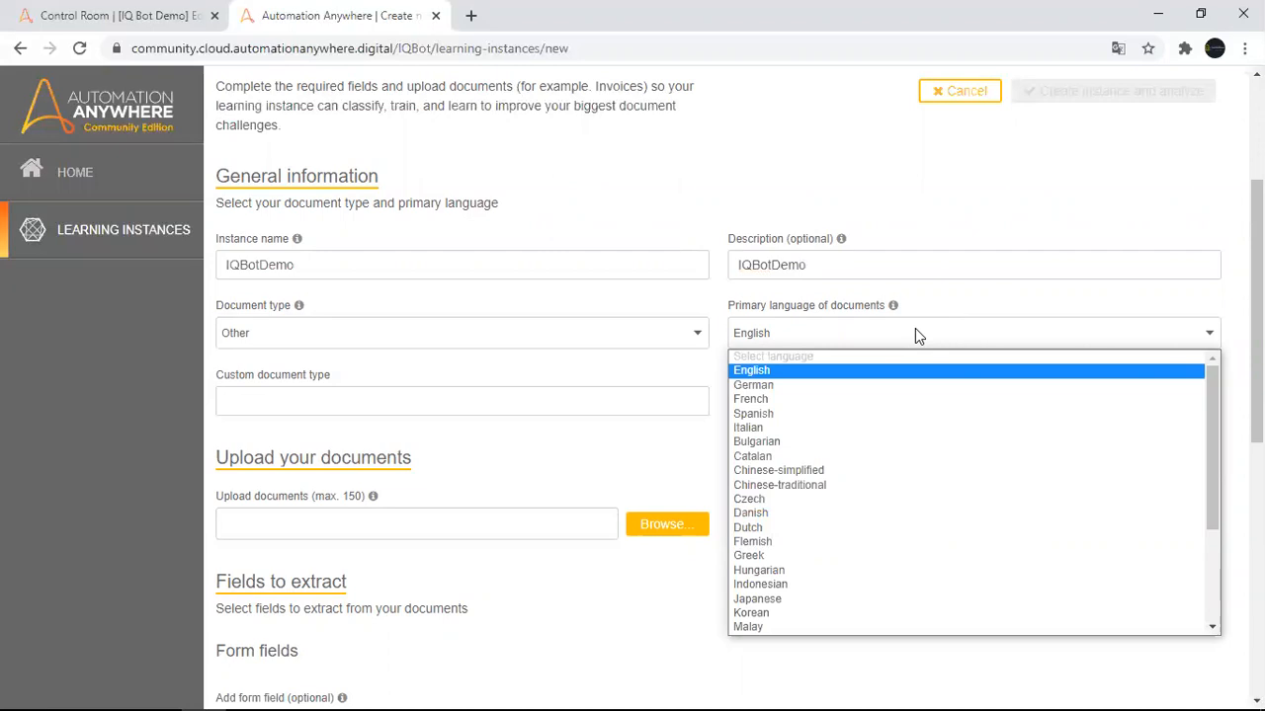
left_click(751, 374)
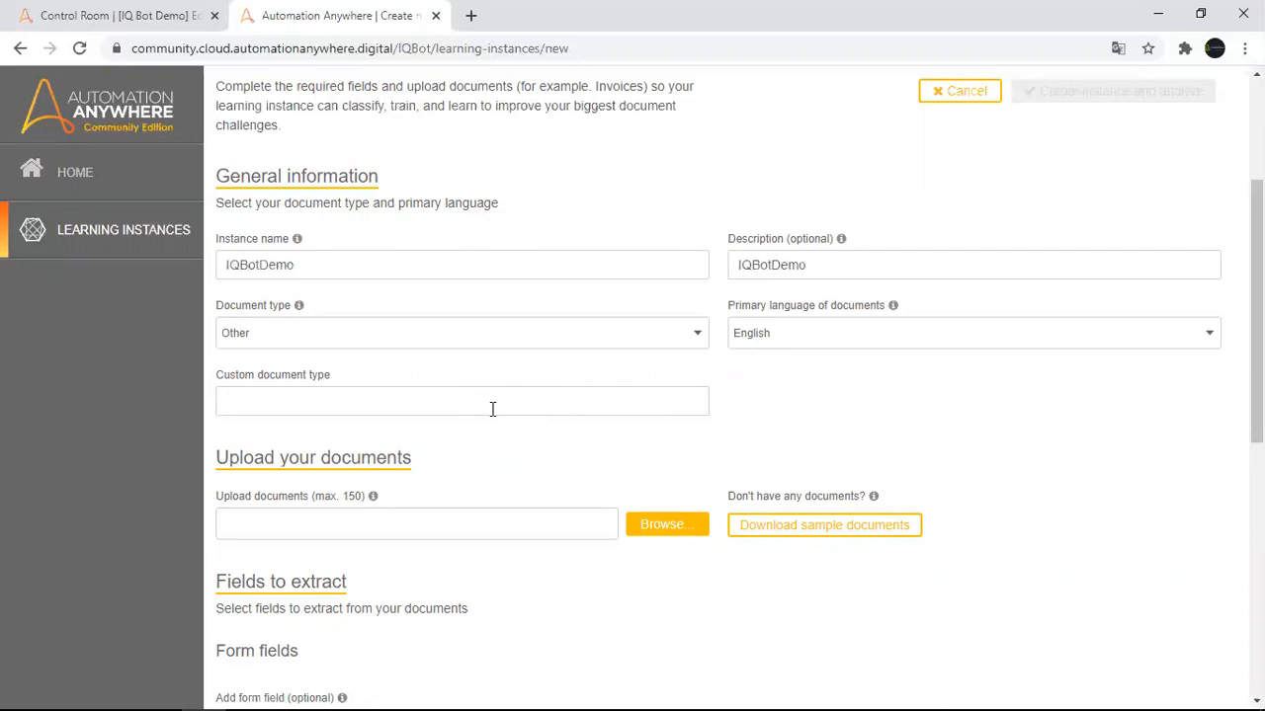
type("ther")
Copy Company Name from the field list in Excel and add it as a form field in the learning instance.
scroll(1257, 395, "down", 2)
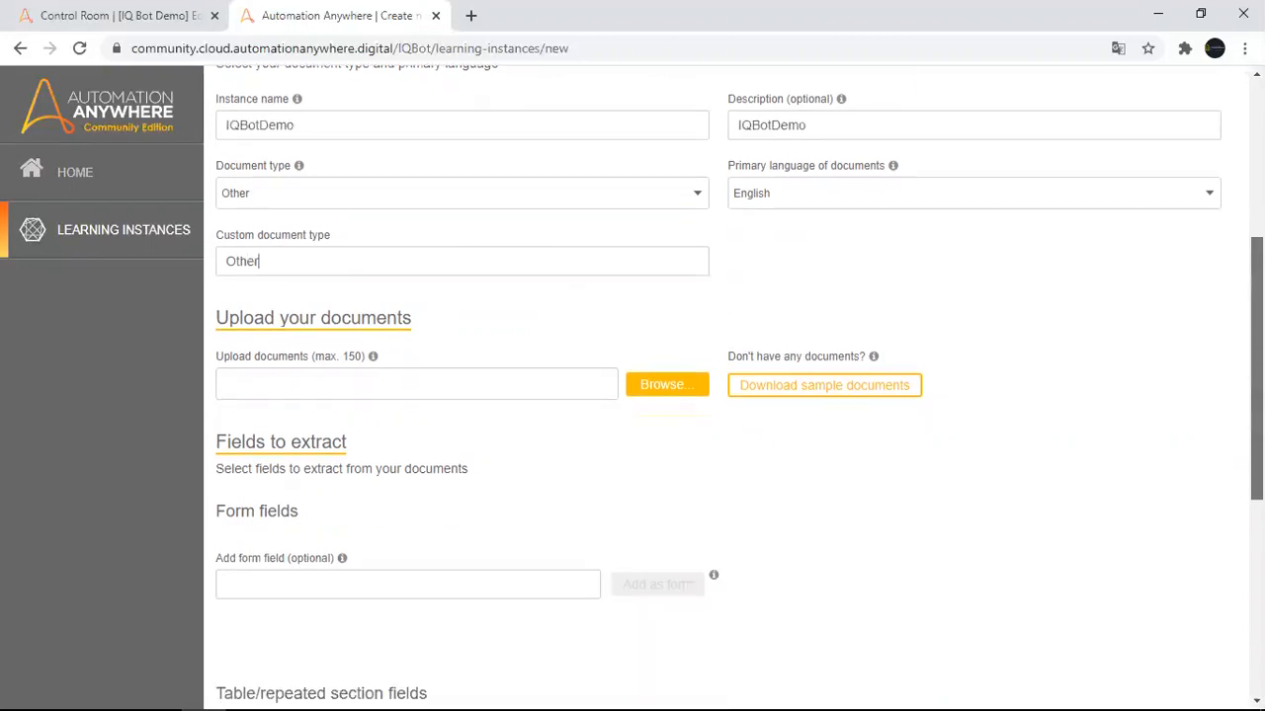
scroll(1257, 395, "down", 1)
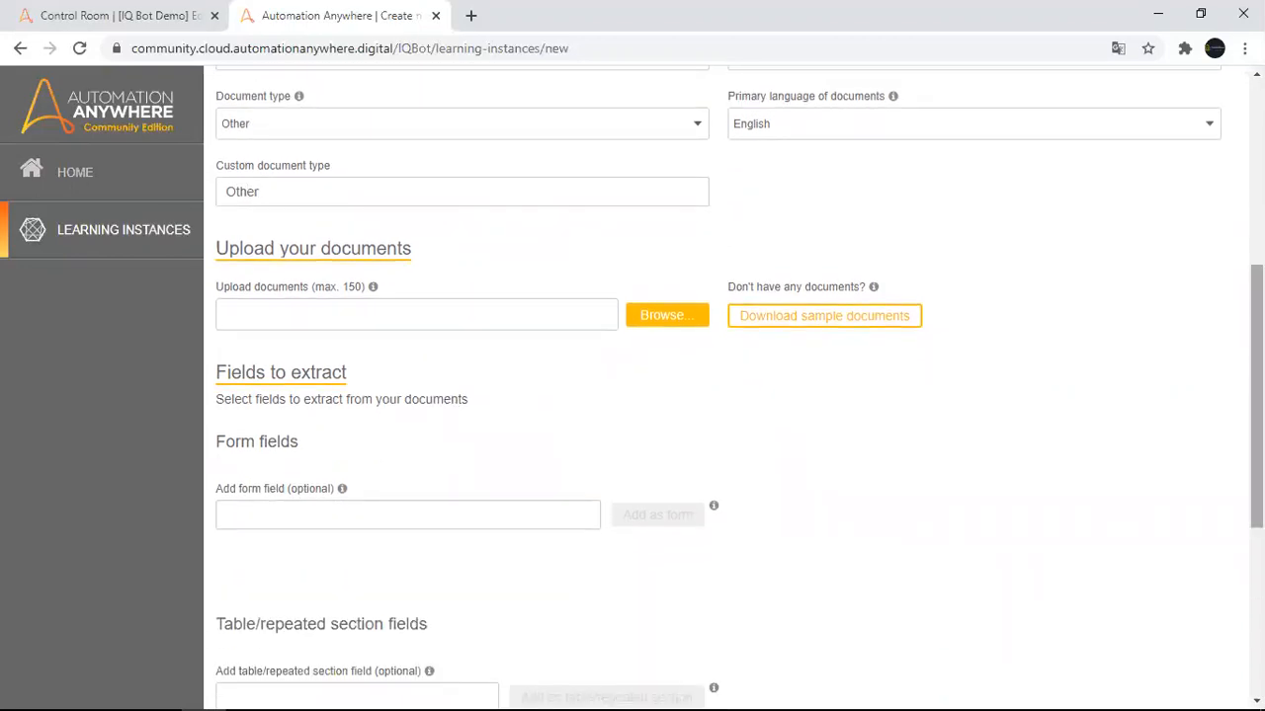
scroll(1257, 301, "down", 1)
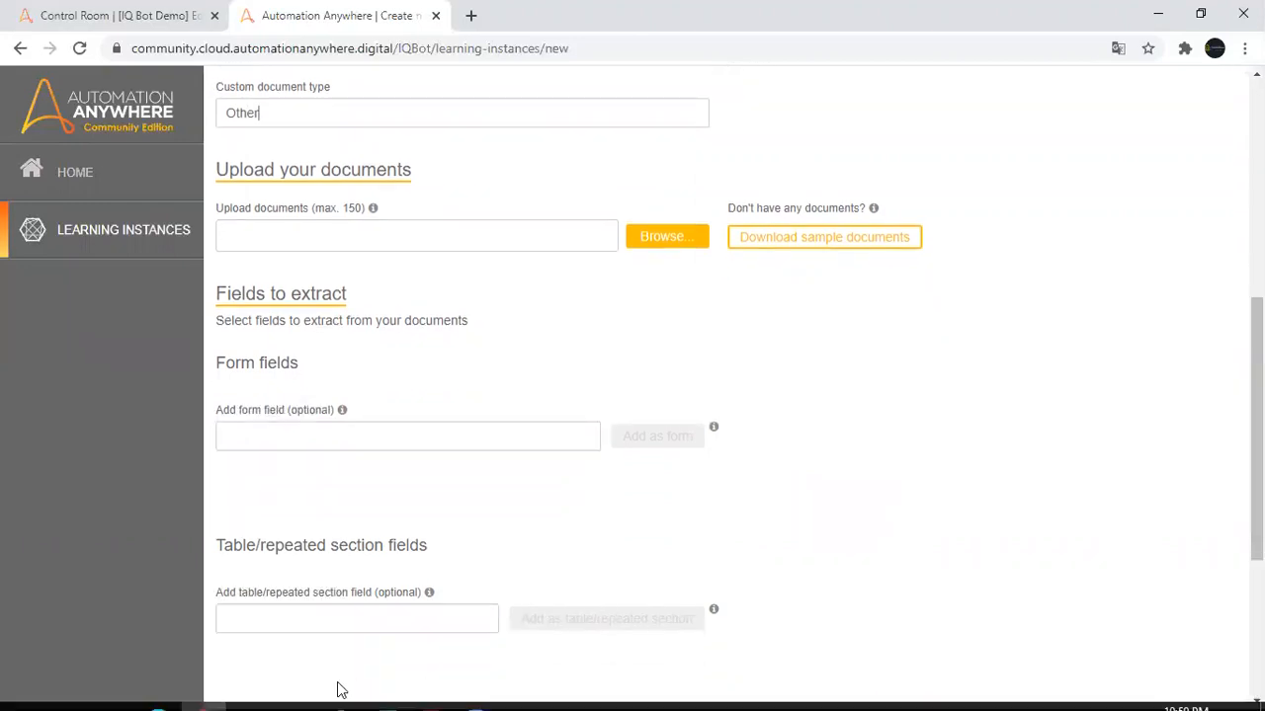
mouse_move(424, 682)
left_click(386, 692)
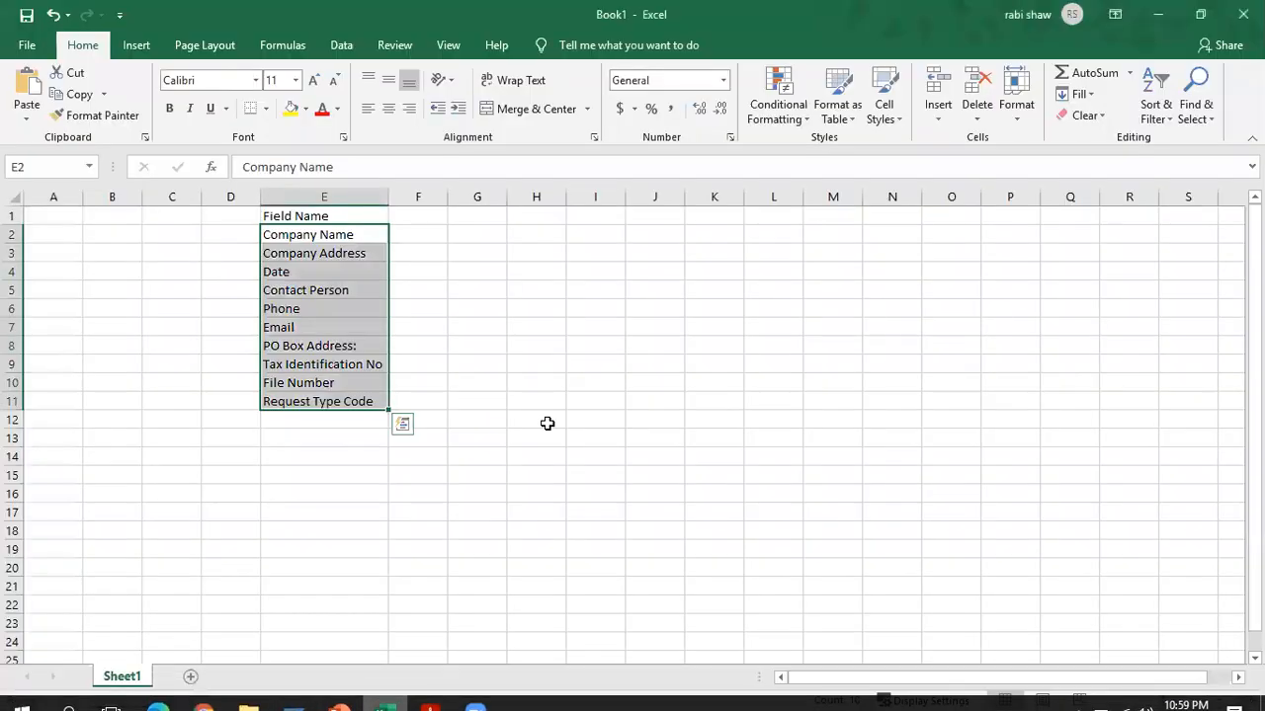
key("Up")
key("Down")
key("ctrl+c")
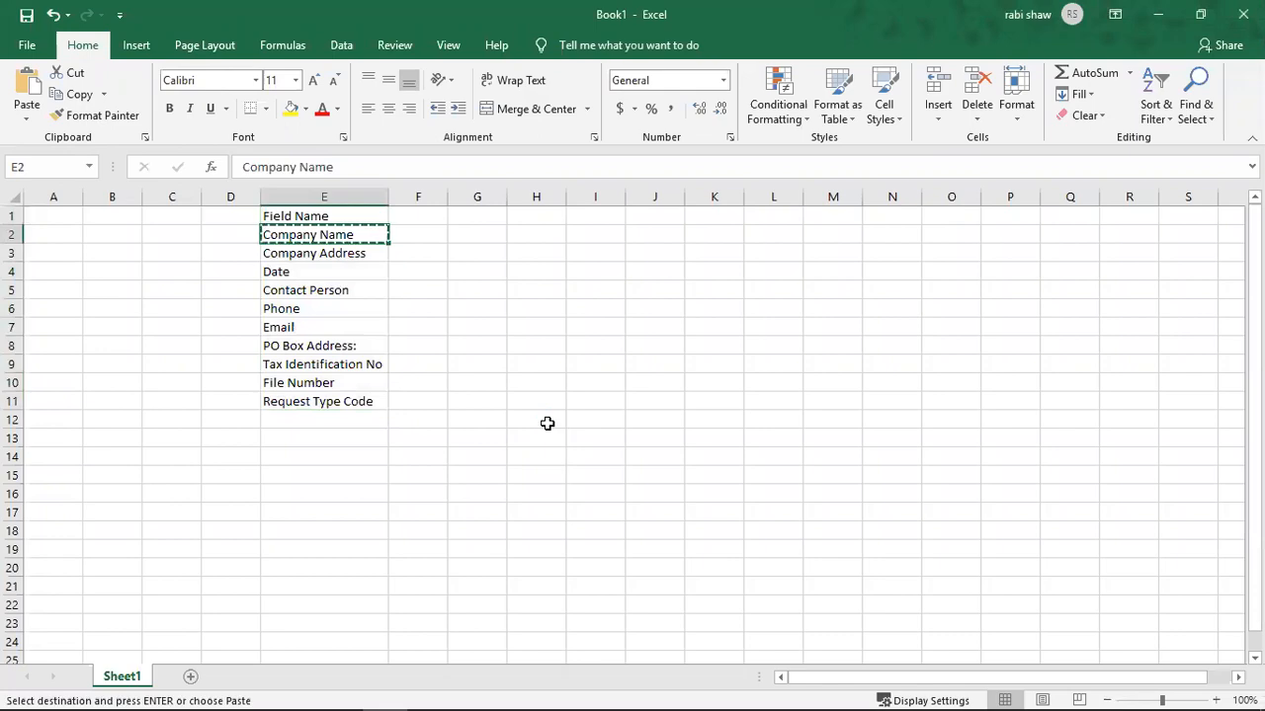
key("alt+Tab")
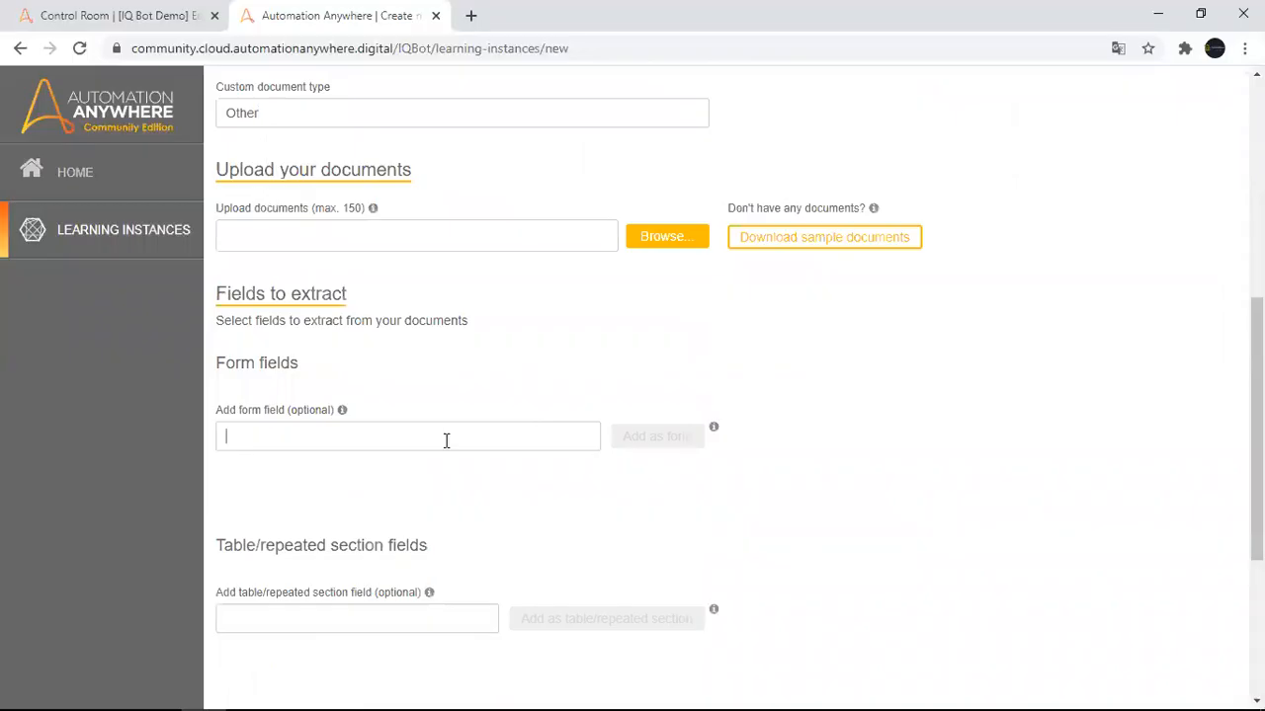
key("ctrl+v")
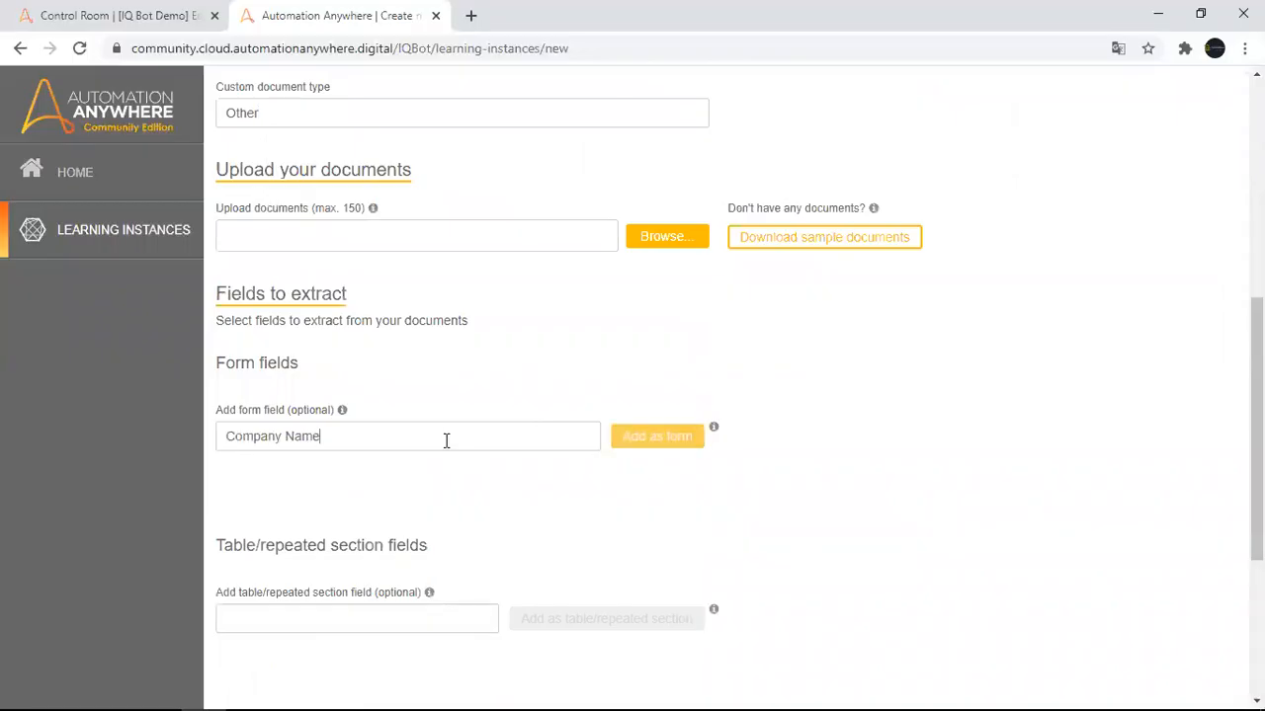
left_click(643, 439)
Copy Company Address from the Excel list and add it as the second form field.
key("alt+Tab")
key("Down")
key("ctrl+c")
key("alt+Tab")
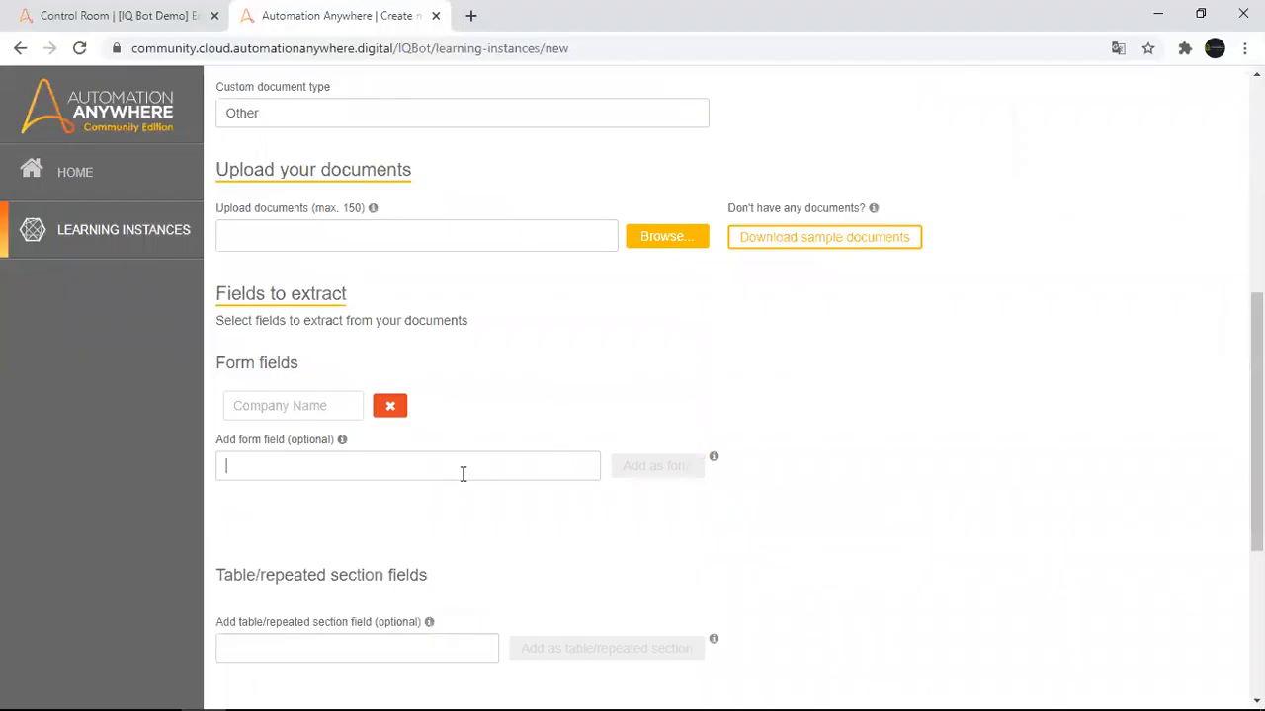
key("ctrl+v")
left_click(628, 468)
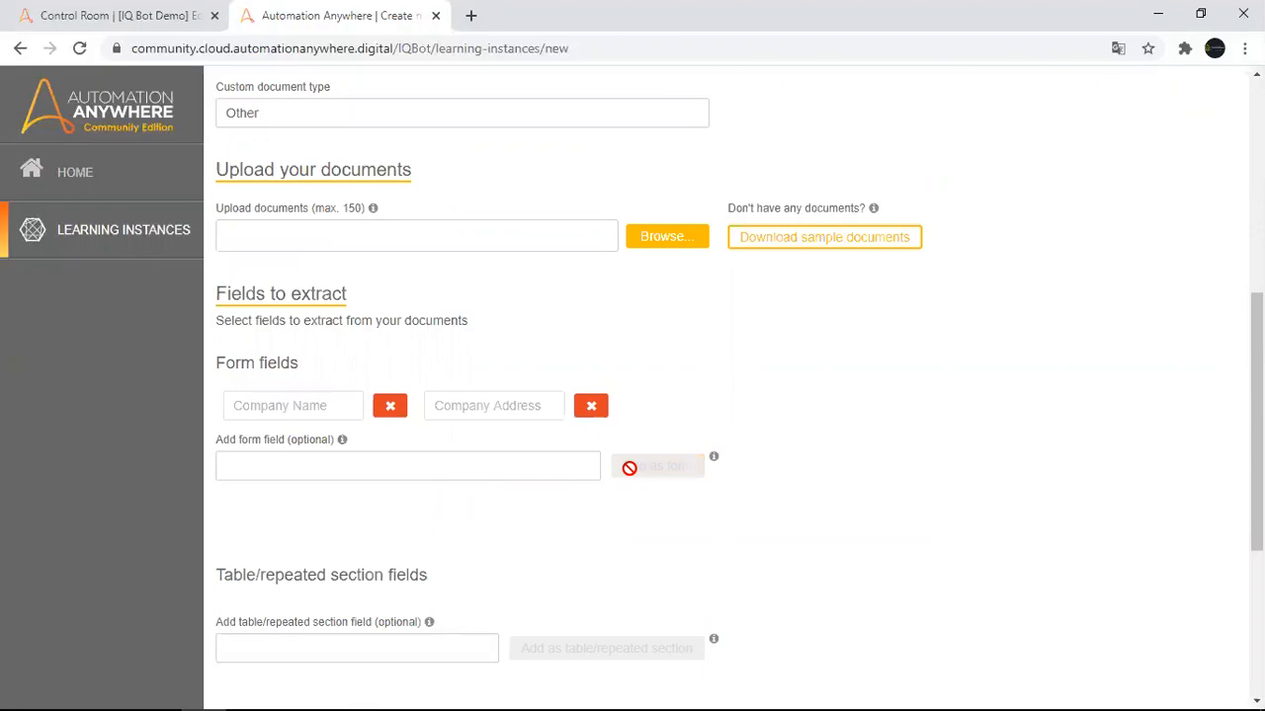
Copy Date from the Excel list and add it as a form field of the learning instance.
key("alt+Tab")
key("Down")
key("ctrl+c")
key("alt+Tab")
key("ctrl+v")
left_click(657, 470)
Copy Contact Person from the Excel list and add it to the form fields to extract.
key("alt+Tab")
key("Down")
key("ctrl+c")
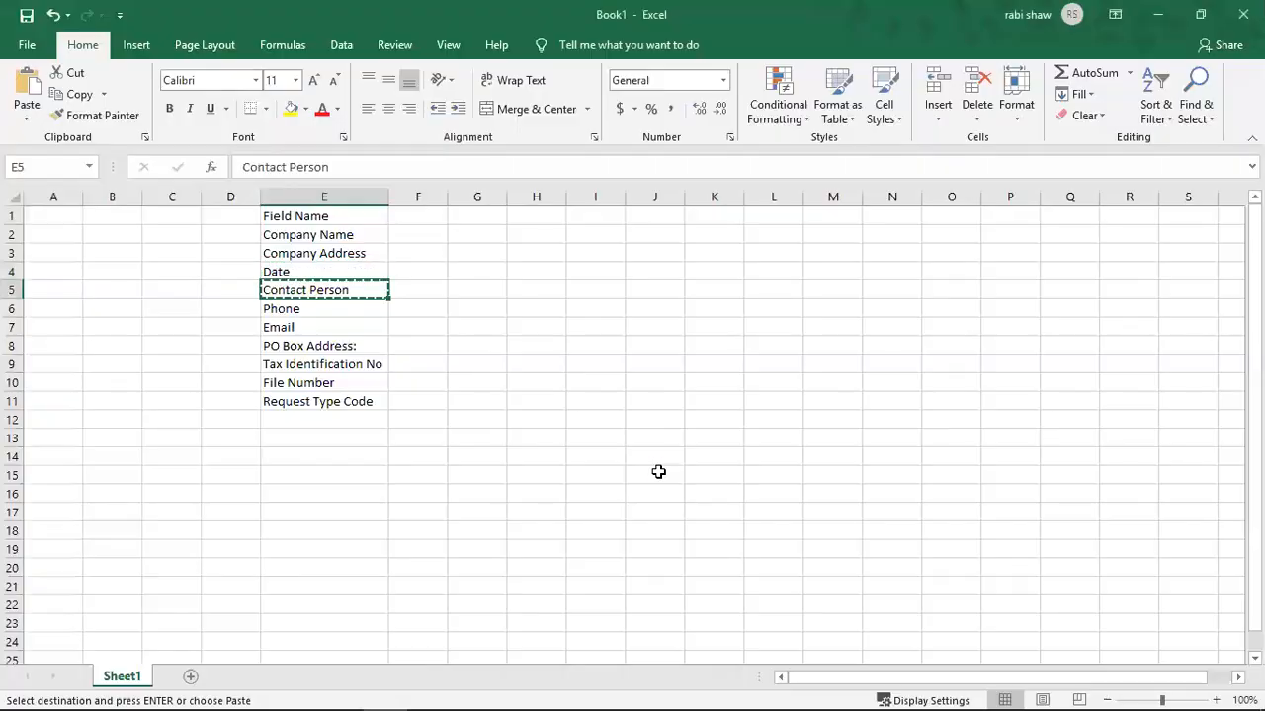
key("alt+Tab")
key("ctrl+v")
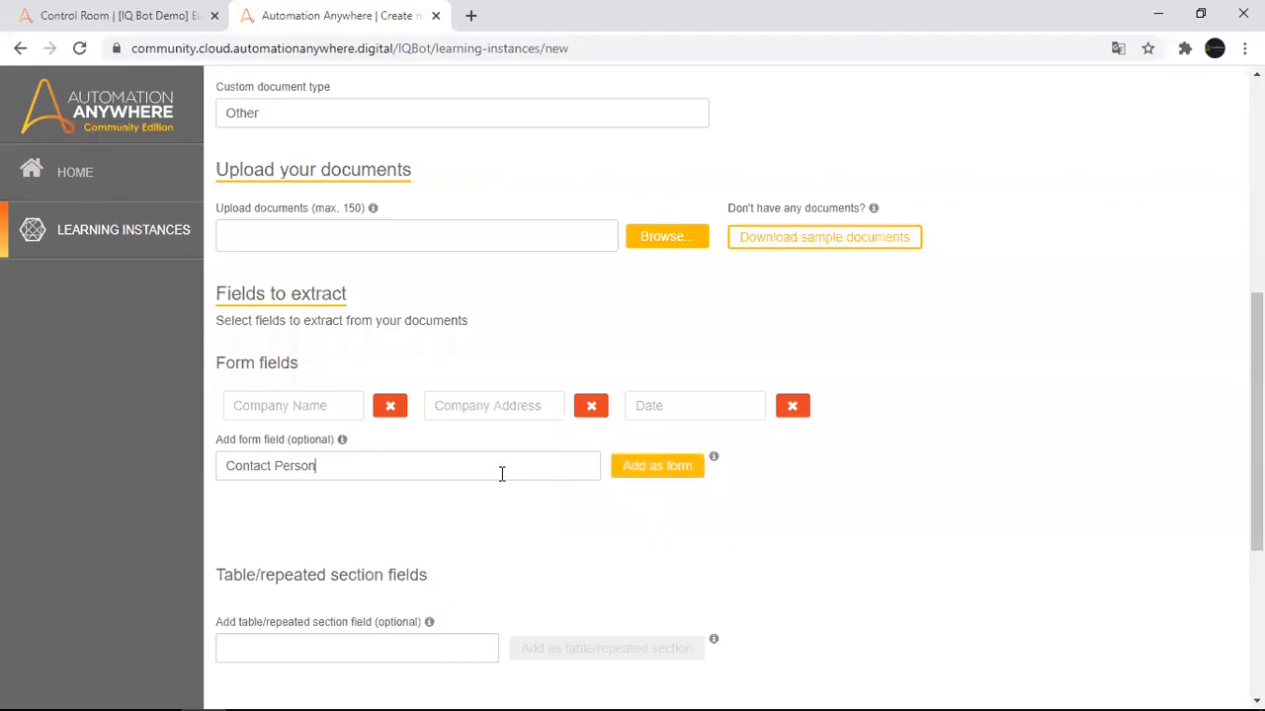
left_click(644, 466)
Copy Phone from the Excel list and add it to the form fields to extract.
key("alt+Tab")
key("Down")
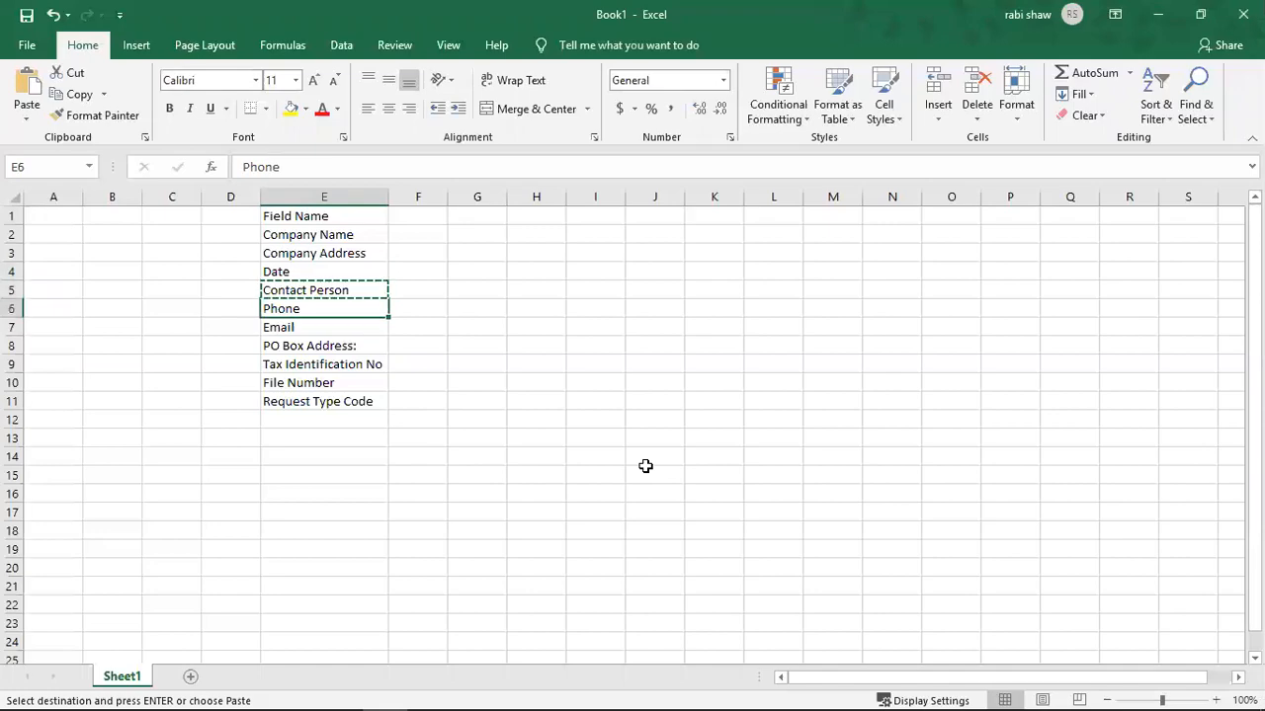
key("ctrl+c")
key("alt+Tab")
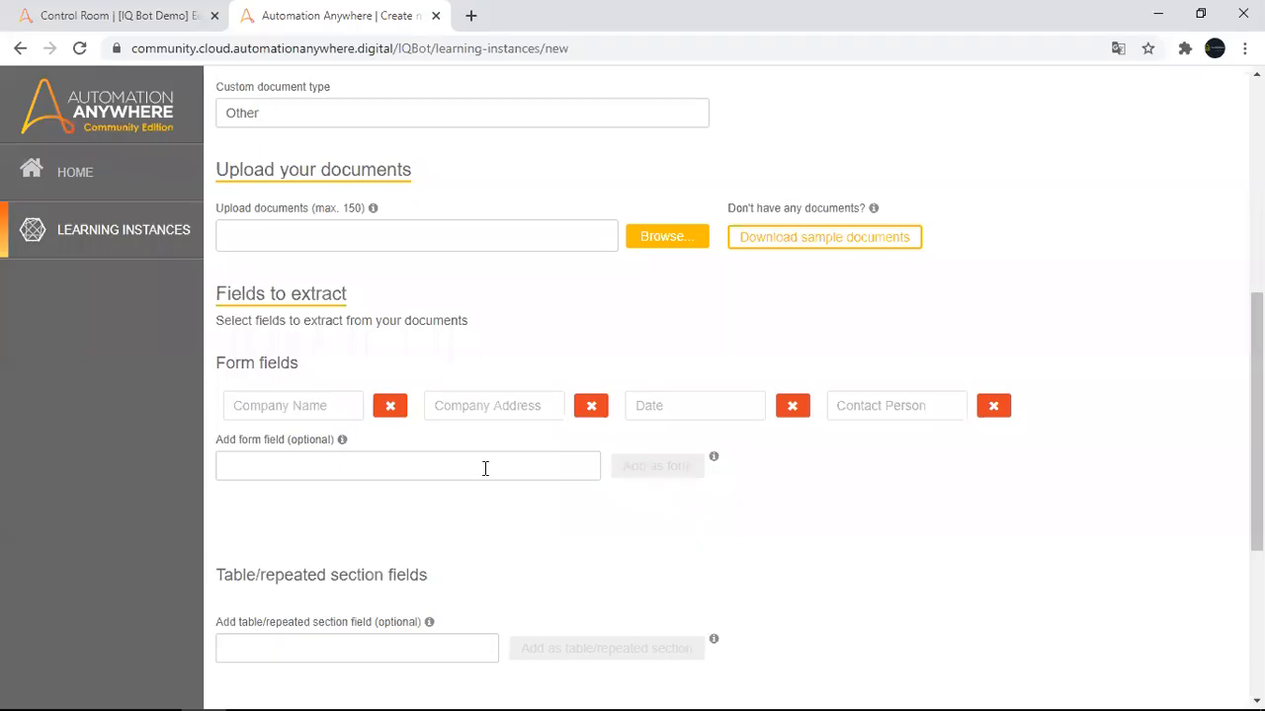
key("ctrl+v")
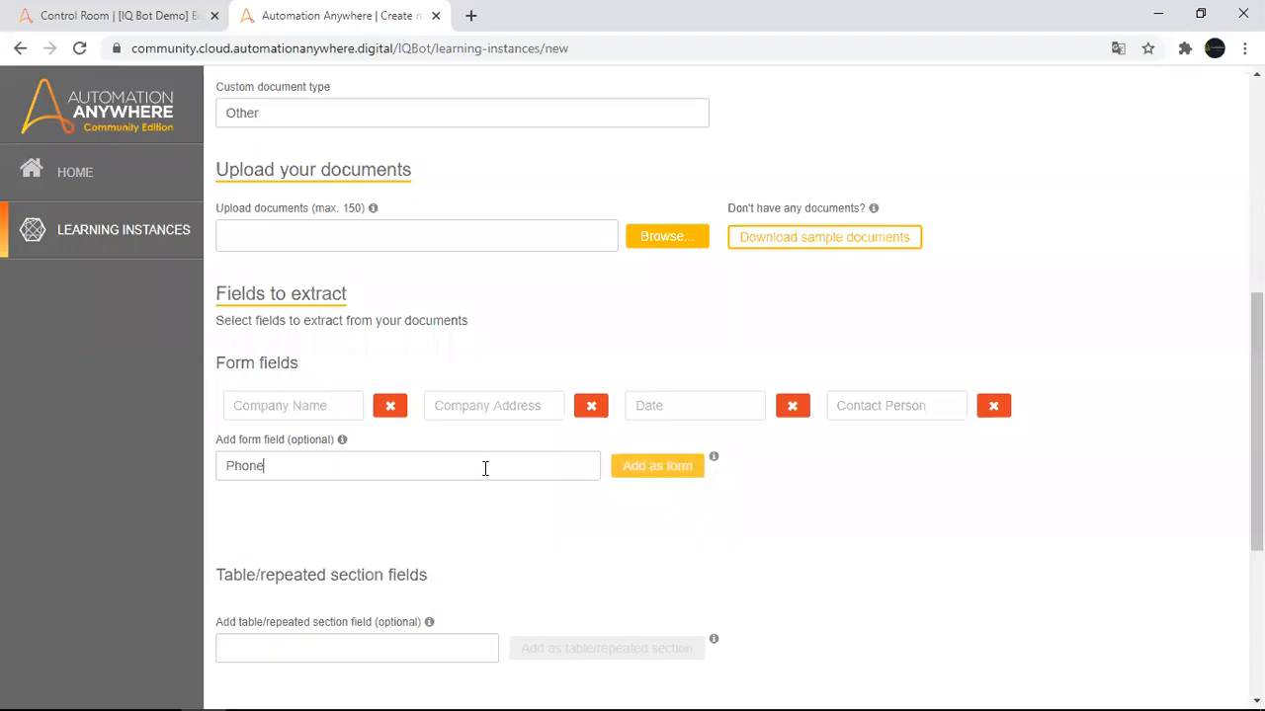
left_click(662, 465)
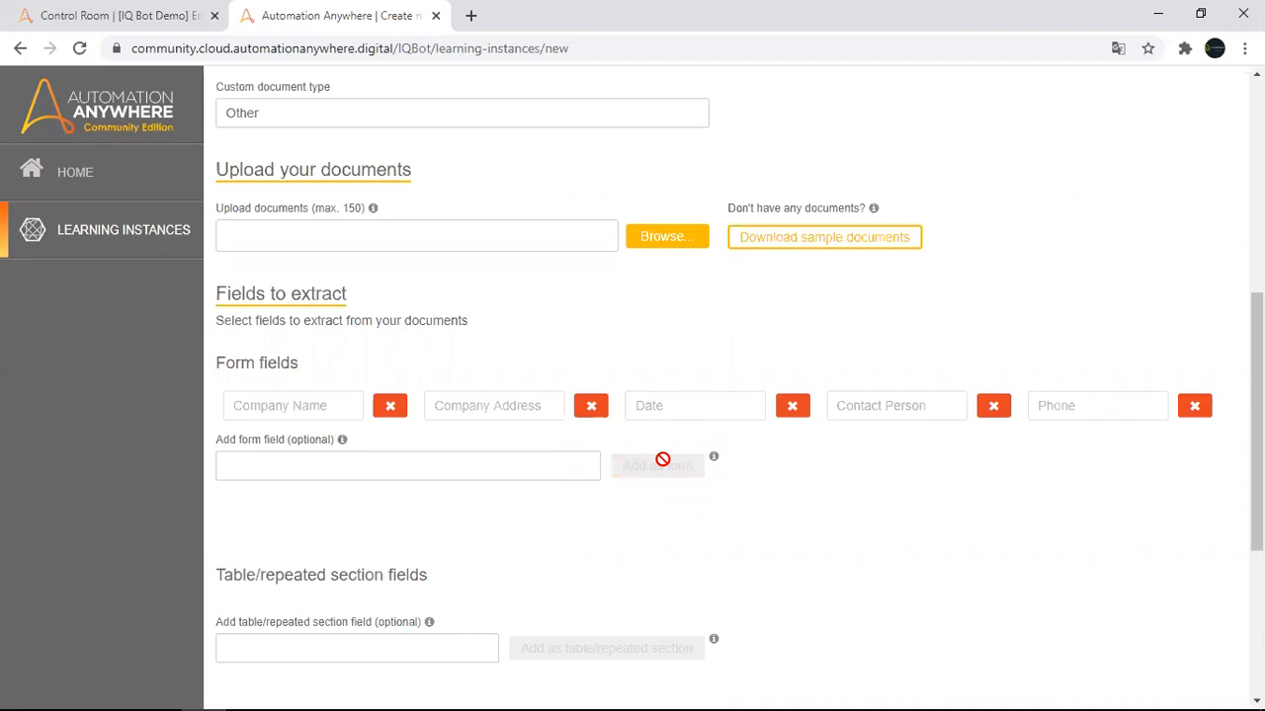
Copy Email from the Excel list and add it to the form fields to extract.
key("alt+Tab")
key("Down")
key("ctrl+c")
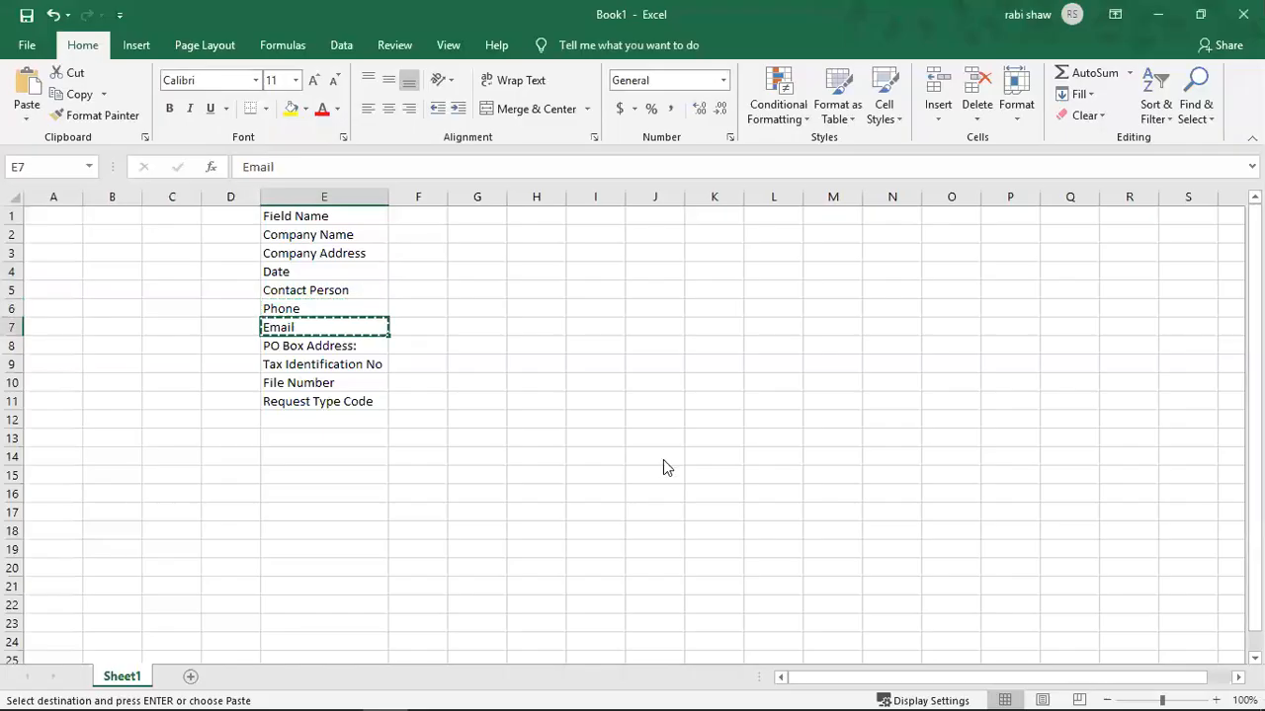
key("alt+Tab")
left_click(520, 466)
key("ctrl+v")
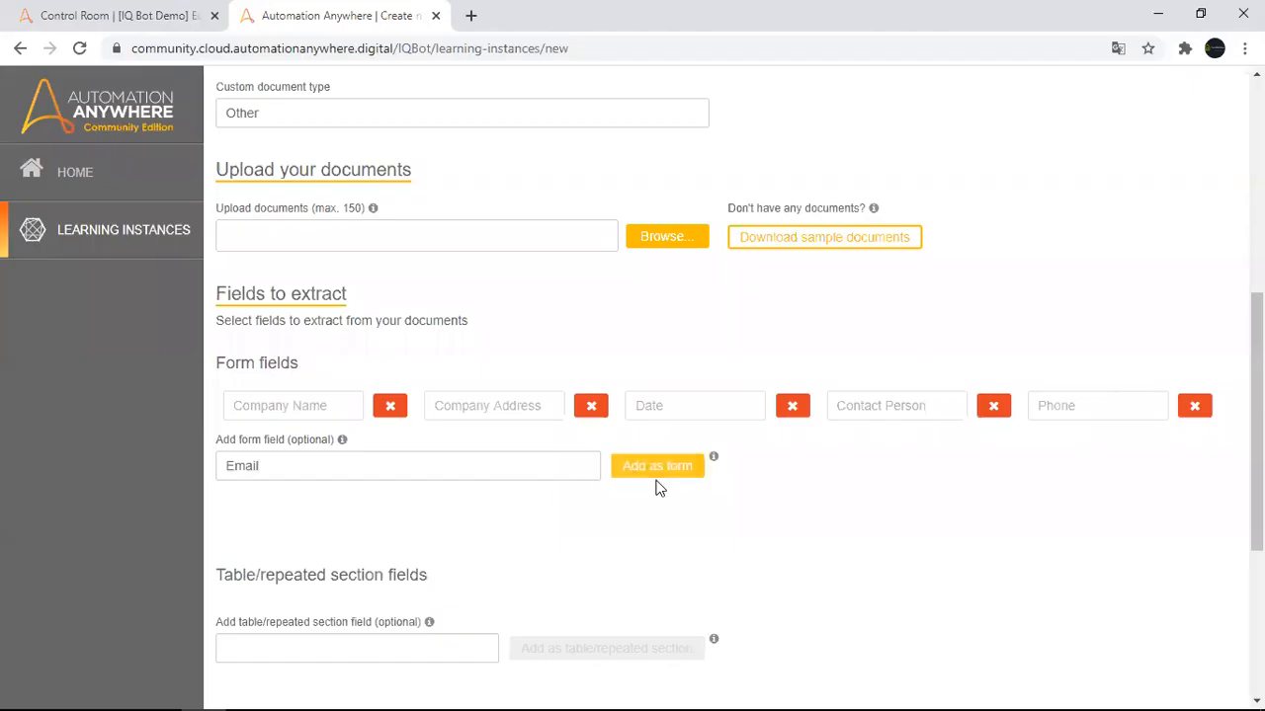
left_click(662, 472)
Copy "PO Box Address:" from the Excel list and add it to the form fields to extract.
key("alt+Tab")
key("Down")
key("ctrl+c")
key("alt+Tab")
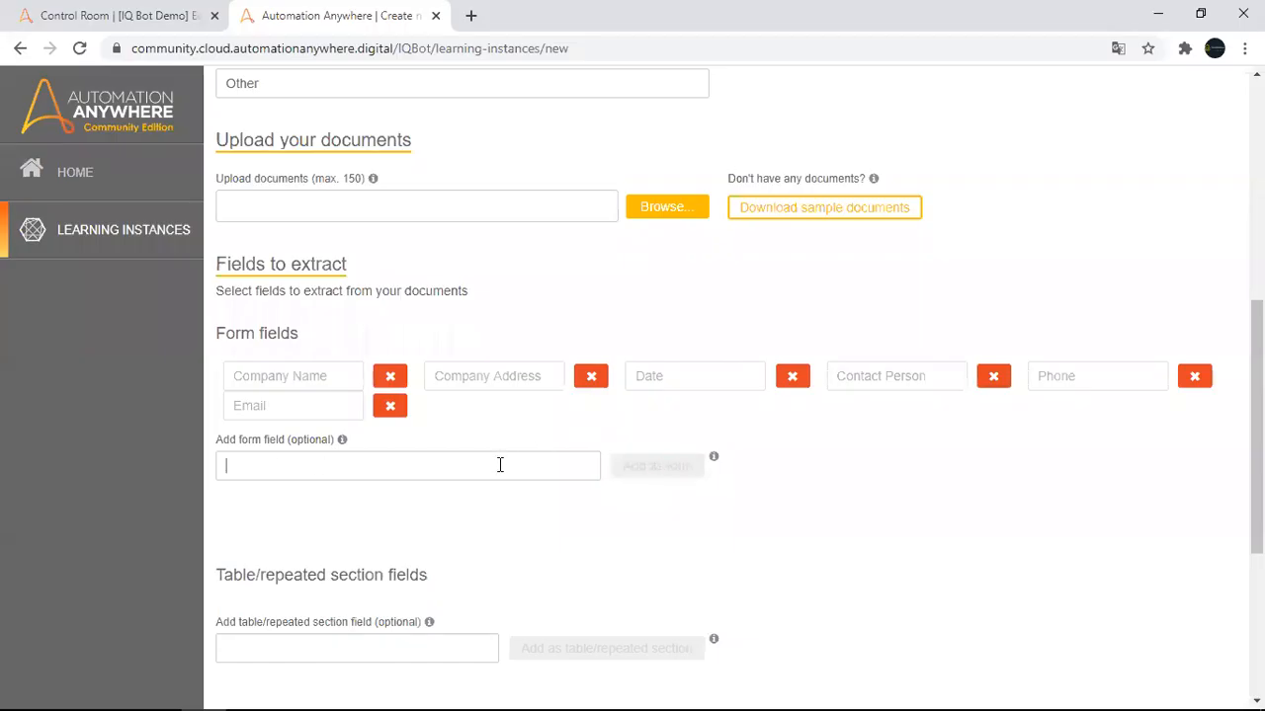
key("ctrl+v")
left_click(638, 465)
Copy Tax Identification No from the Excel list and add it to the form fields to extract.
key("alt+Tab")
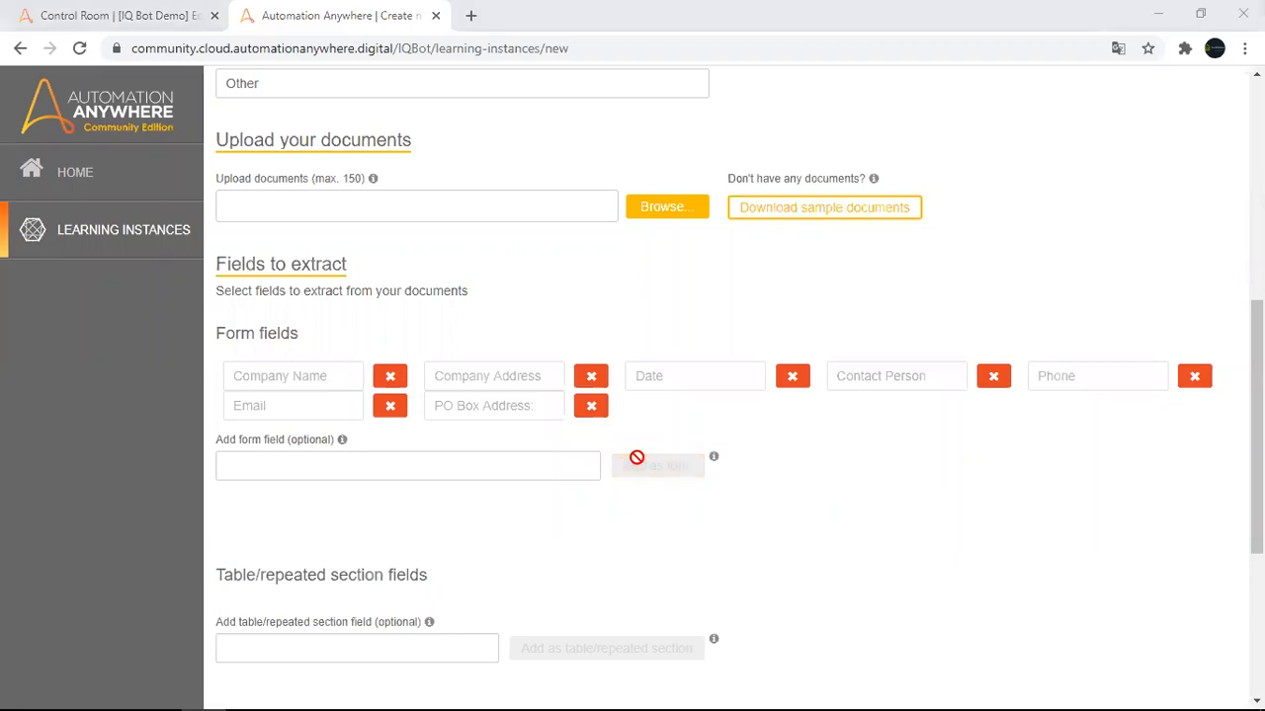
key("Down")
key("ctrl+c")
key("alt+Tab")
left_click(422, 462)
key("ctrl+v")
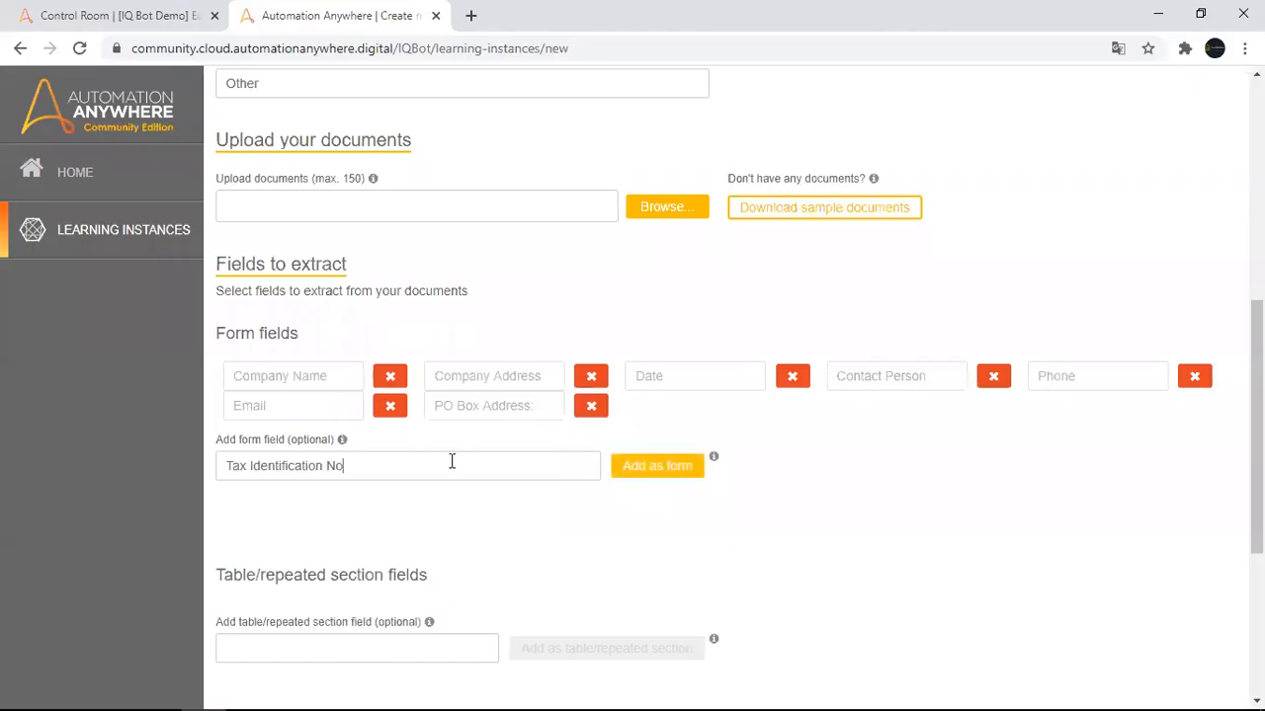
left_click(630, 471)
Copy File Number from the Excel list and add it to the form fields to extract.
key("alt+Tab")
key("Down")
key("ctrl+c")
key("alt+Tab")
key("ctrl+v")
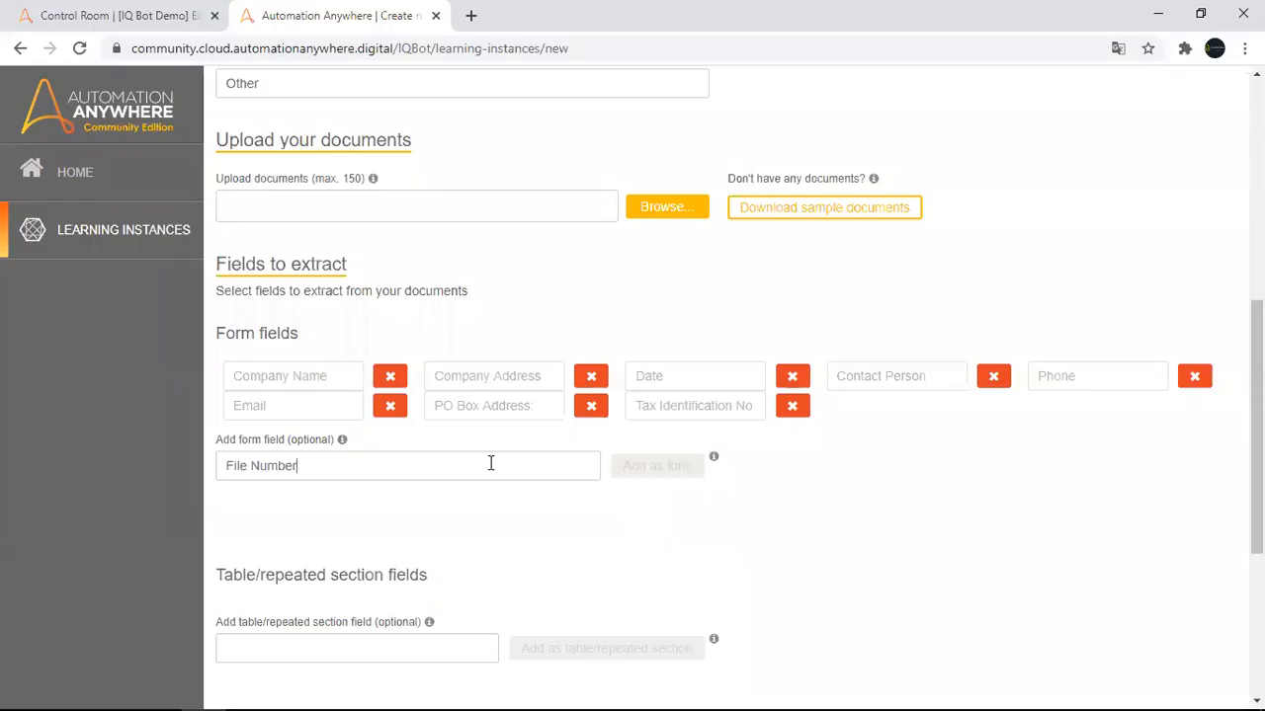
left_click(633, 465)
Copy Request Type Code, the last entry of the Excel list, and add it to the form fields.
key("alt+Tab")
key("Down")
key("ctrl+c")
key("alt+Tab")
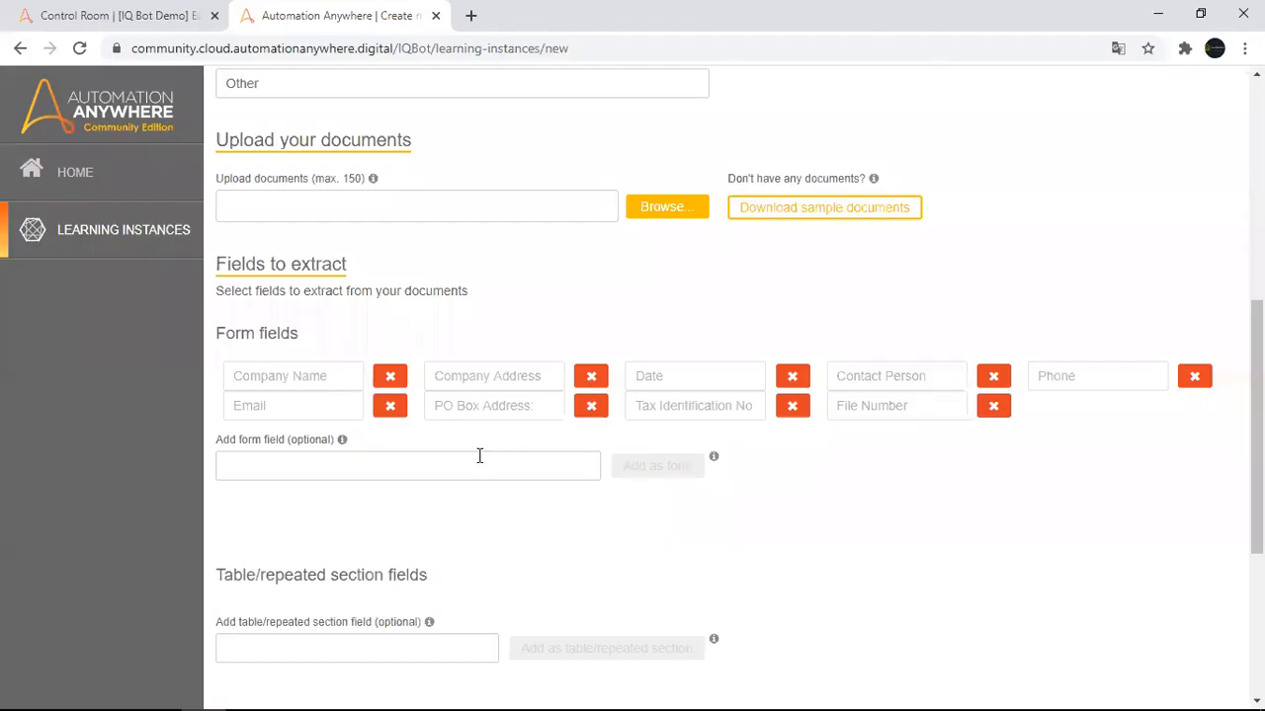
key("ctrl+v")
left_click(656, 466)
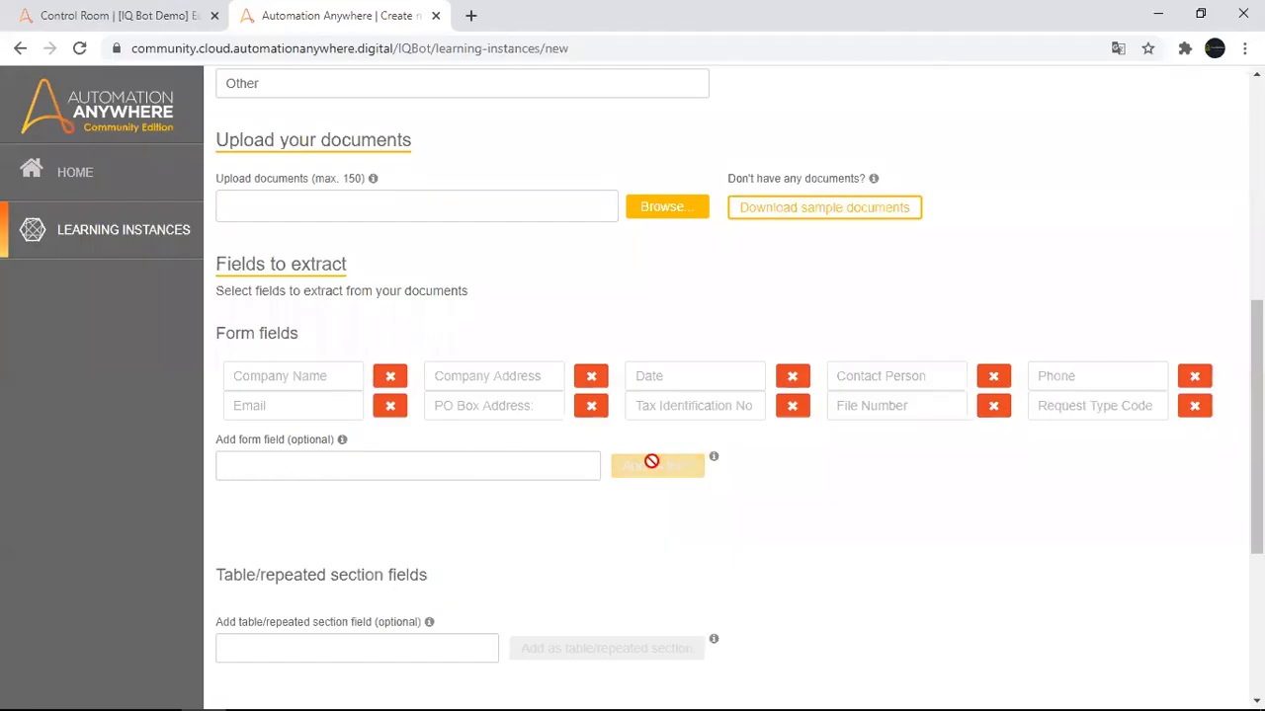
Check the option for PDF documents without images and set the OCR engine to MicrosoftAzureAPI in the advanced settings.
left_click_drag(1256, 331, 1256, 467)
left_click_drag(797, 574, 669, 550)
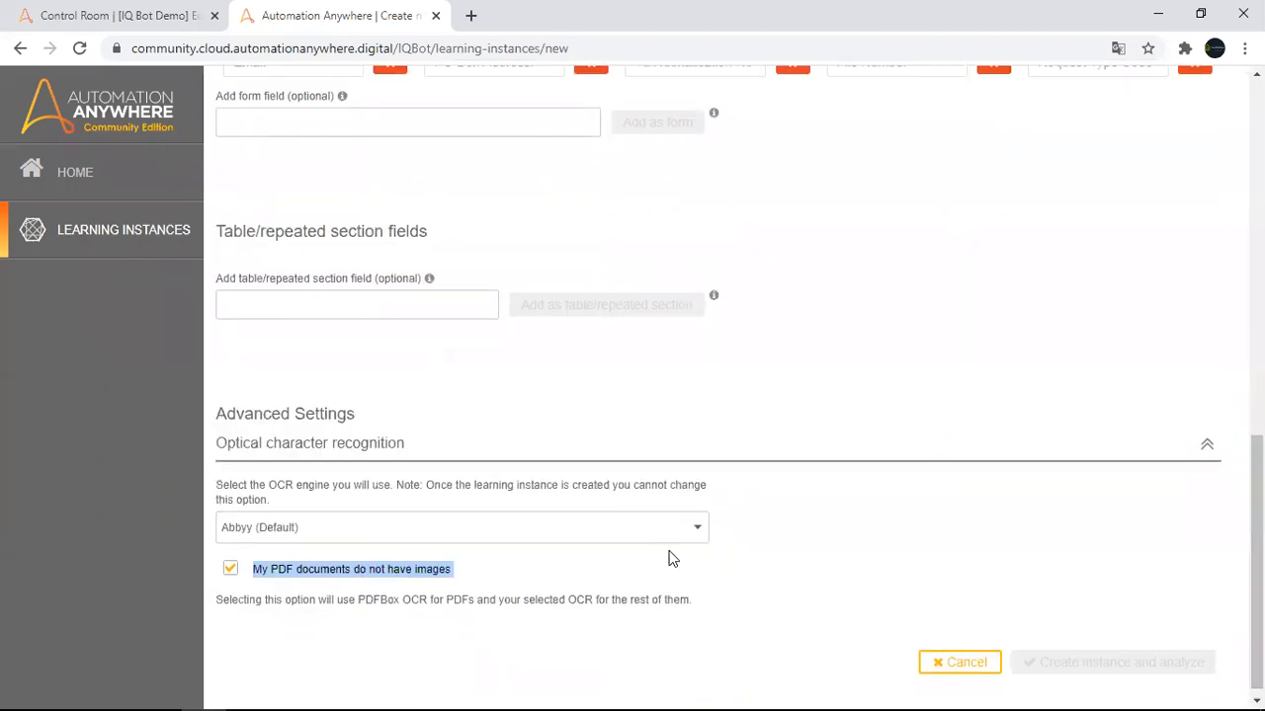
left_click(689, 527)
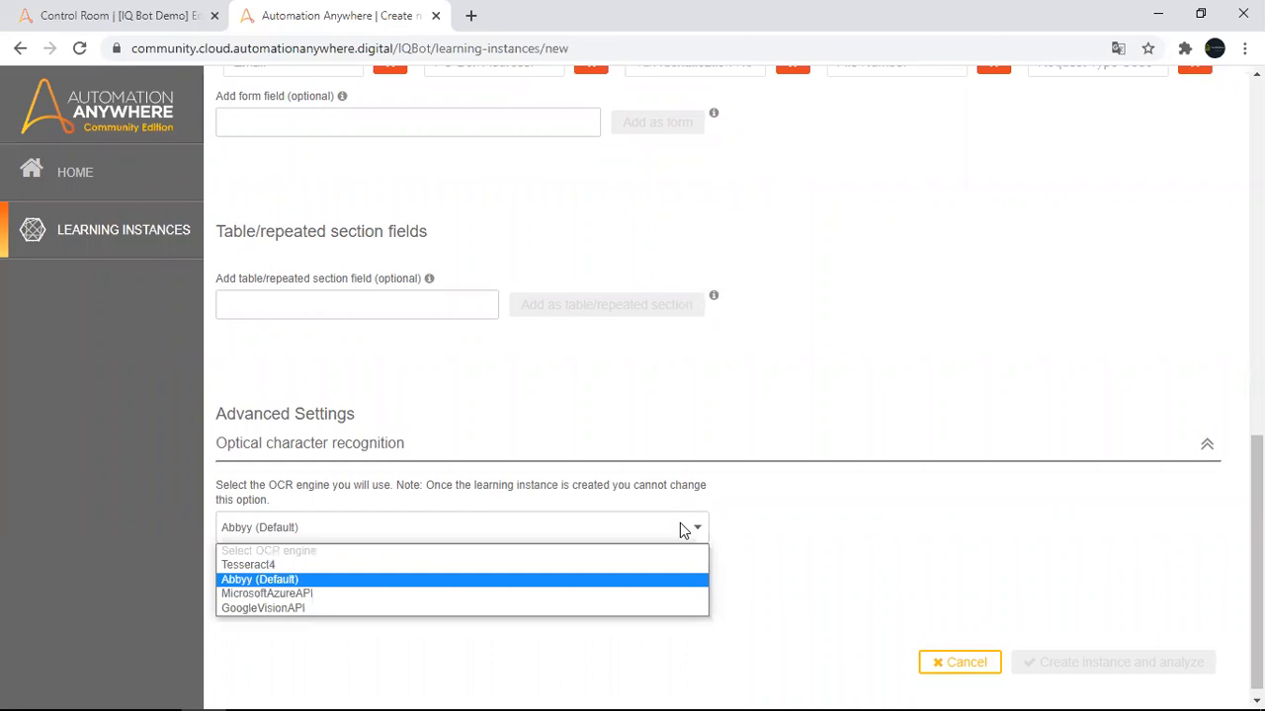
left_click(376, 594)
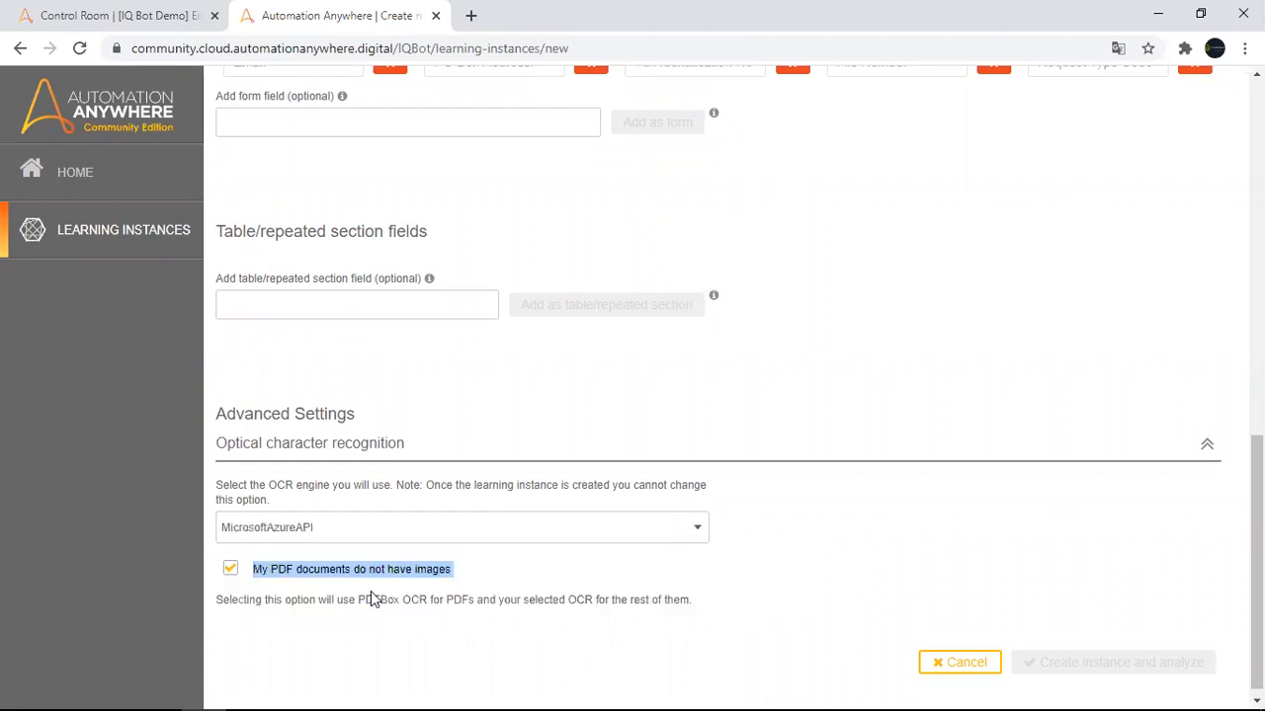
Switch to the Input Data folder in File Explorer and copy its folder path.
left_click_drag(1258, 462, 1257, 463)
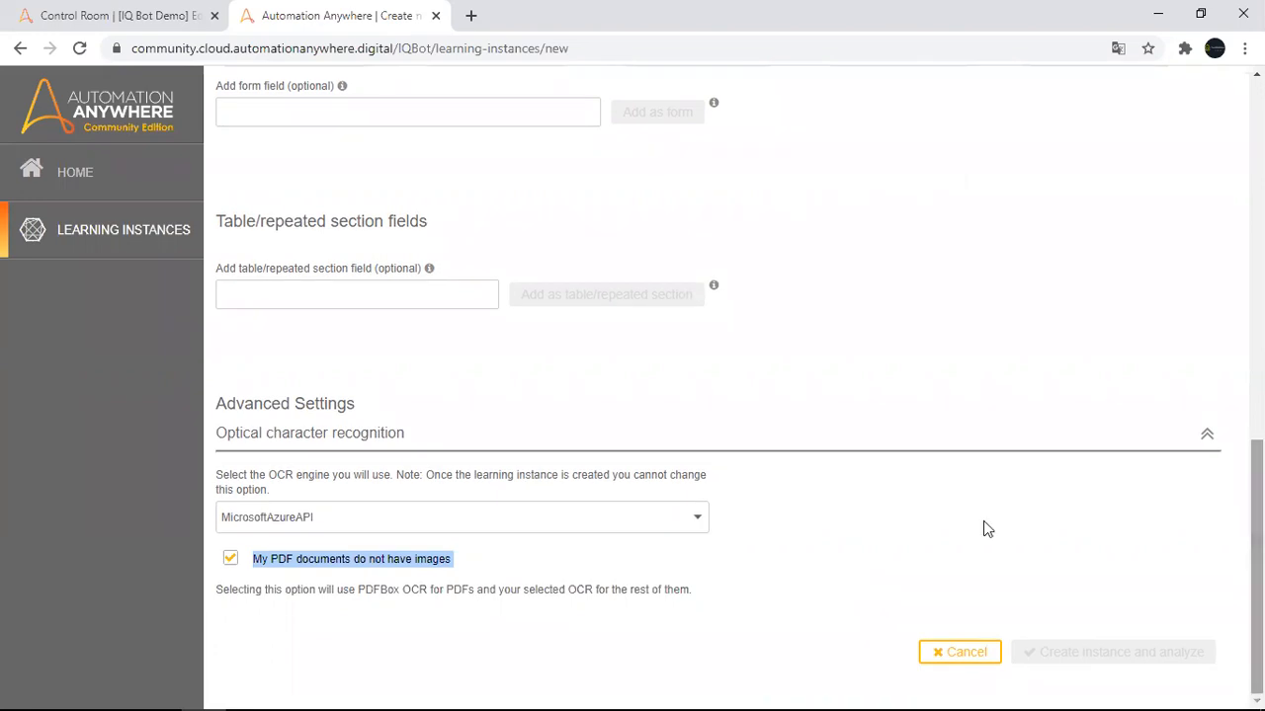
left_click(743, 573)
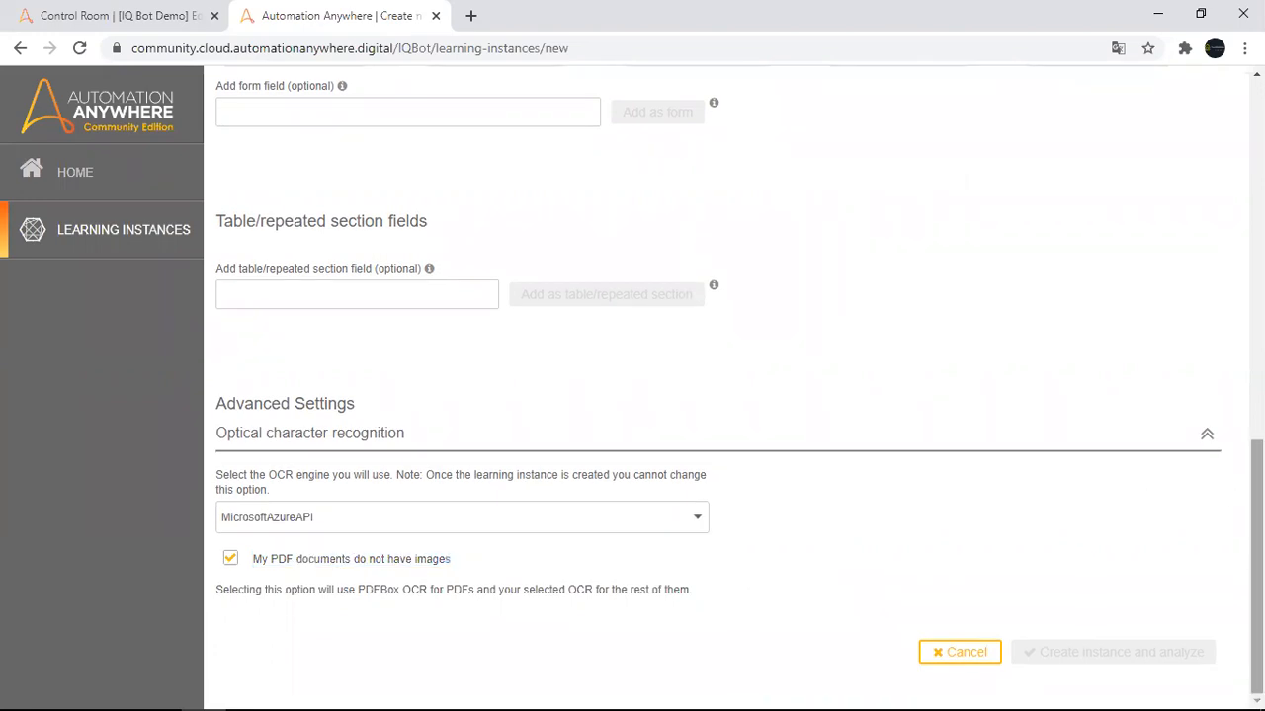
left_click_drag(1256, 496, 1255, 362)
mouse_move(173, 684)
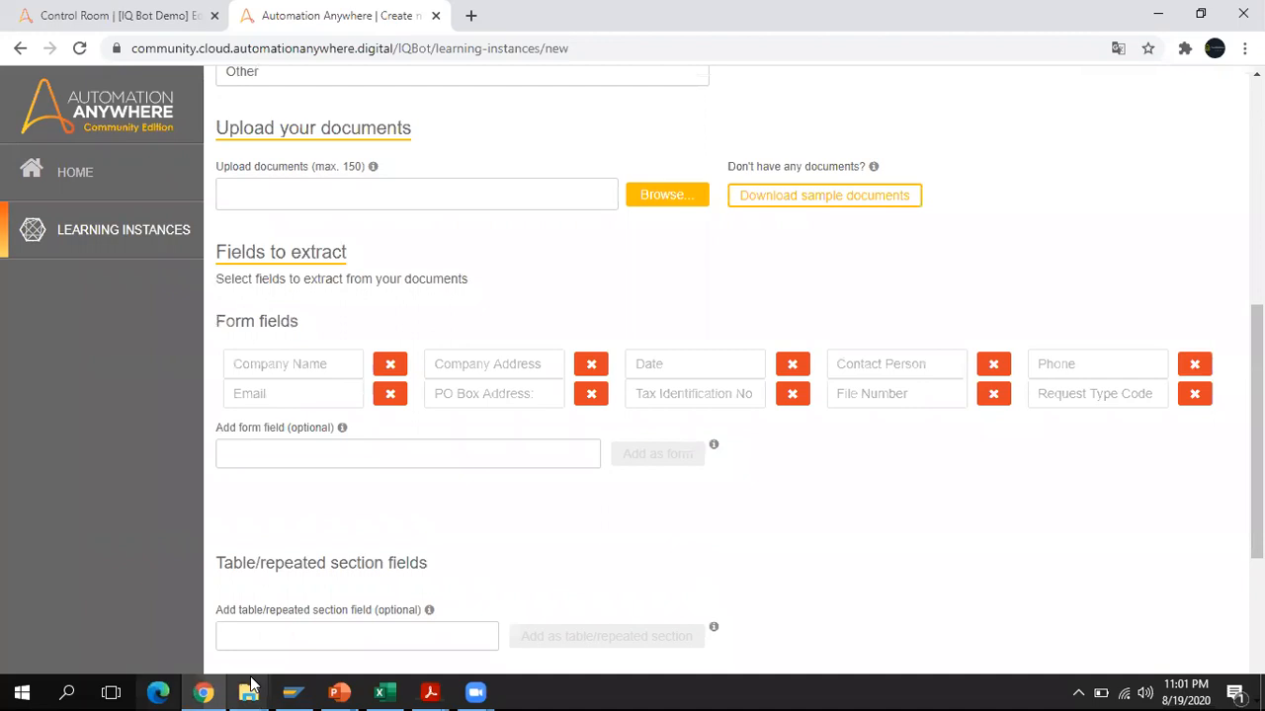
mouse_move(248, 692)
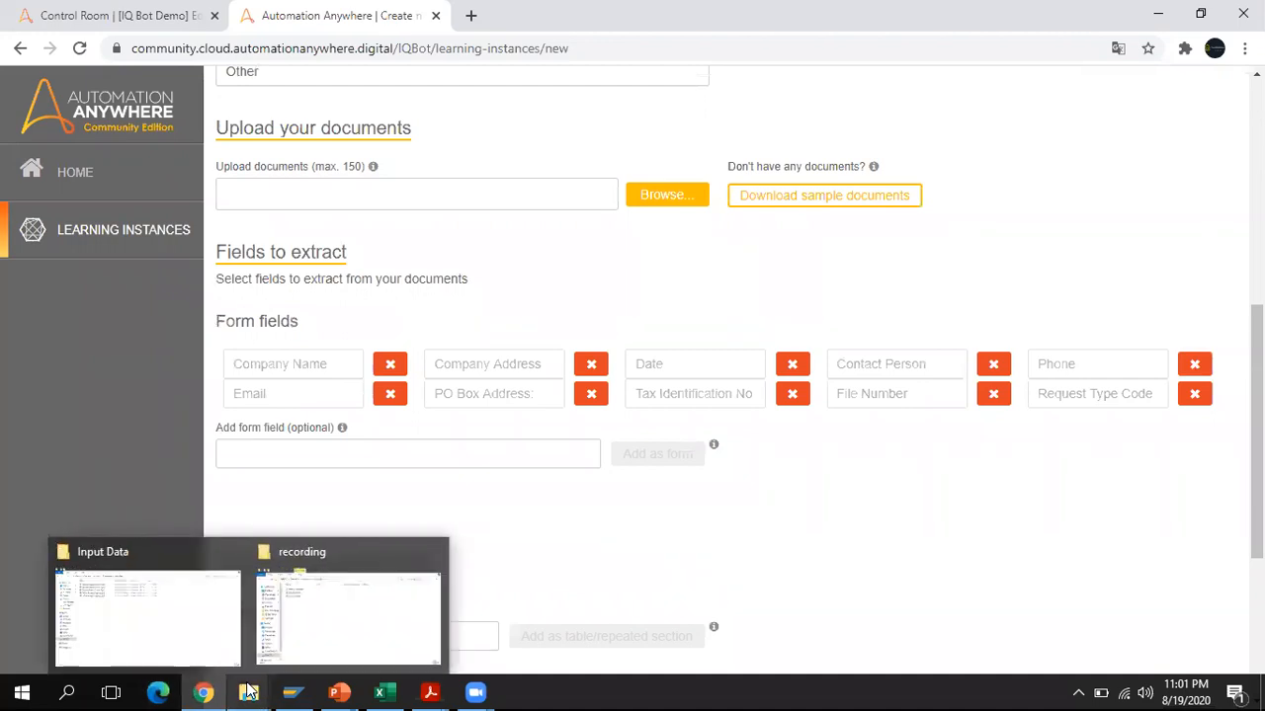
left_click(180, 620)
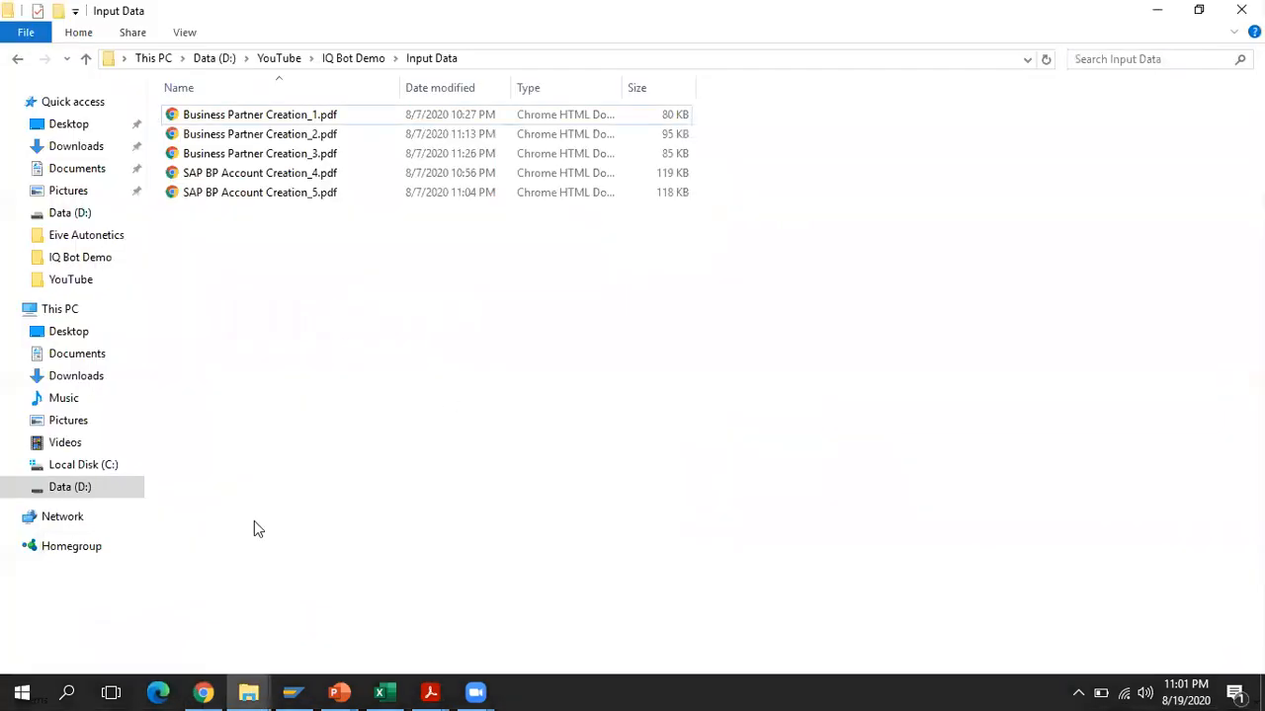
left_click(512, 61)
key("ctrl+c")
left_click(402, 345)
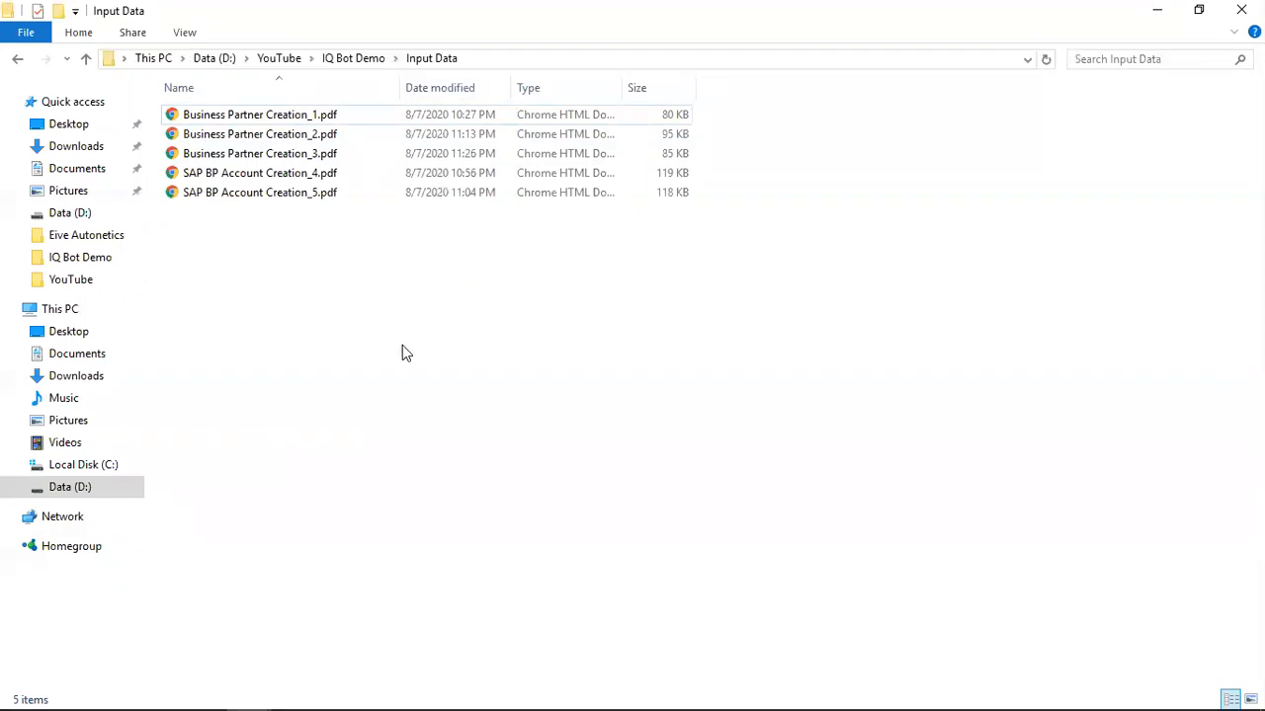
Return to the learning instance form and select all five PDFs from D:\YouTube\IQ Bot Demo\Input Data for upload.
key("alt+Tab")
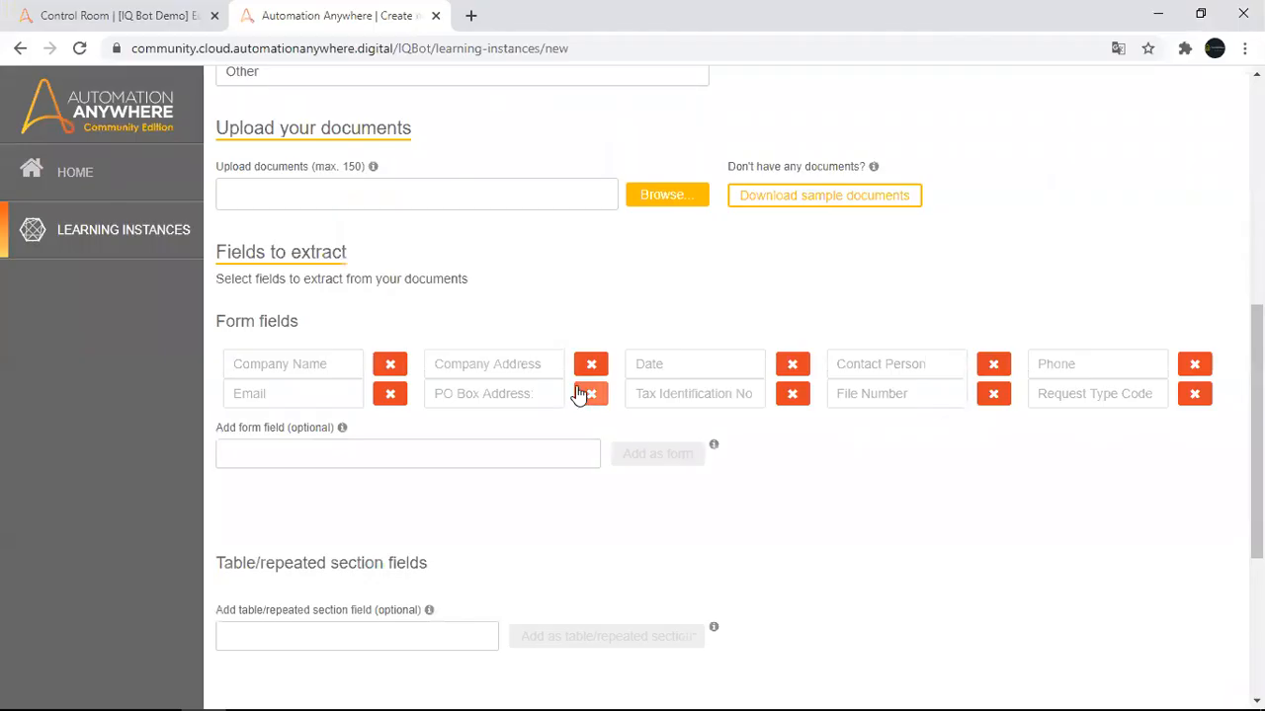
left_click(670, 196)
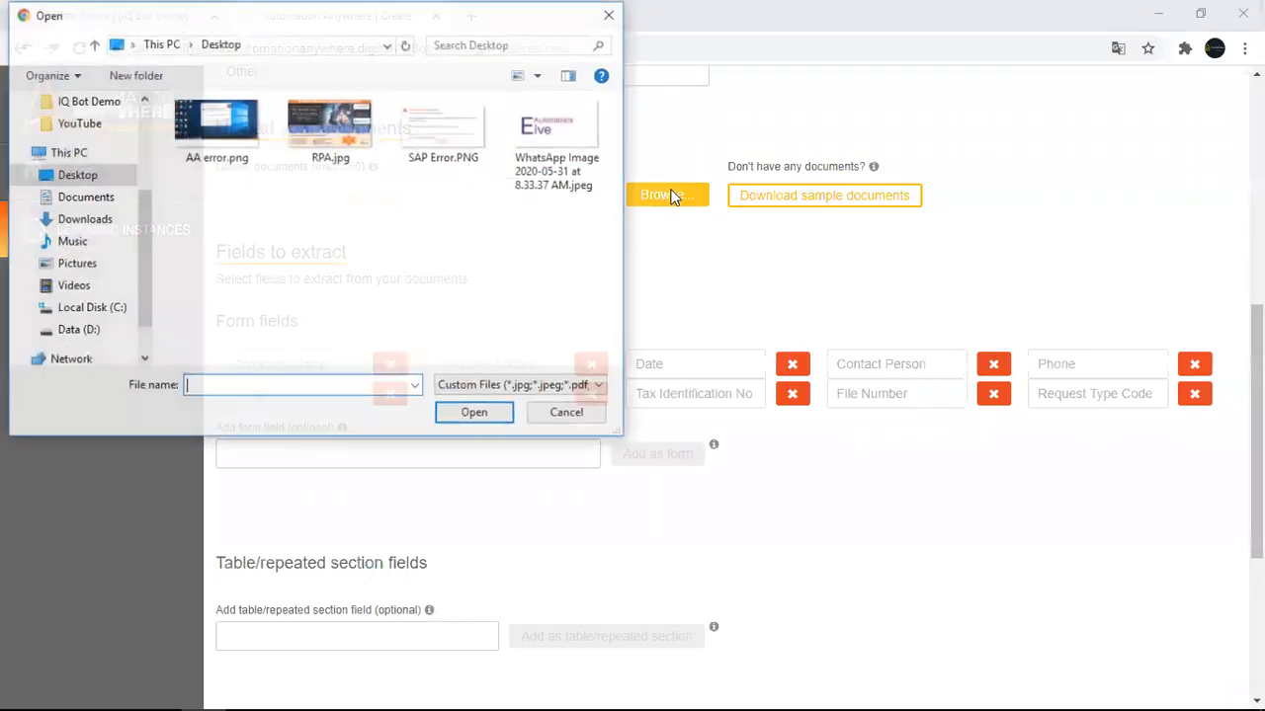
key("ctrl+v")
key("Return")
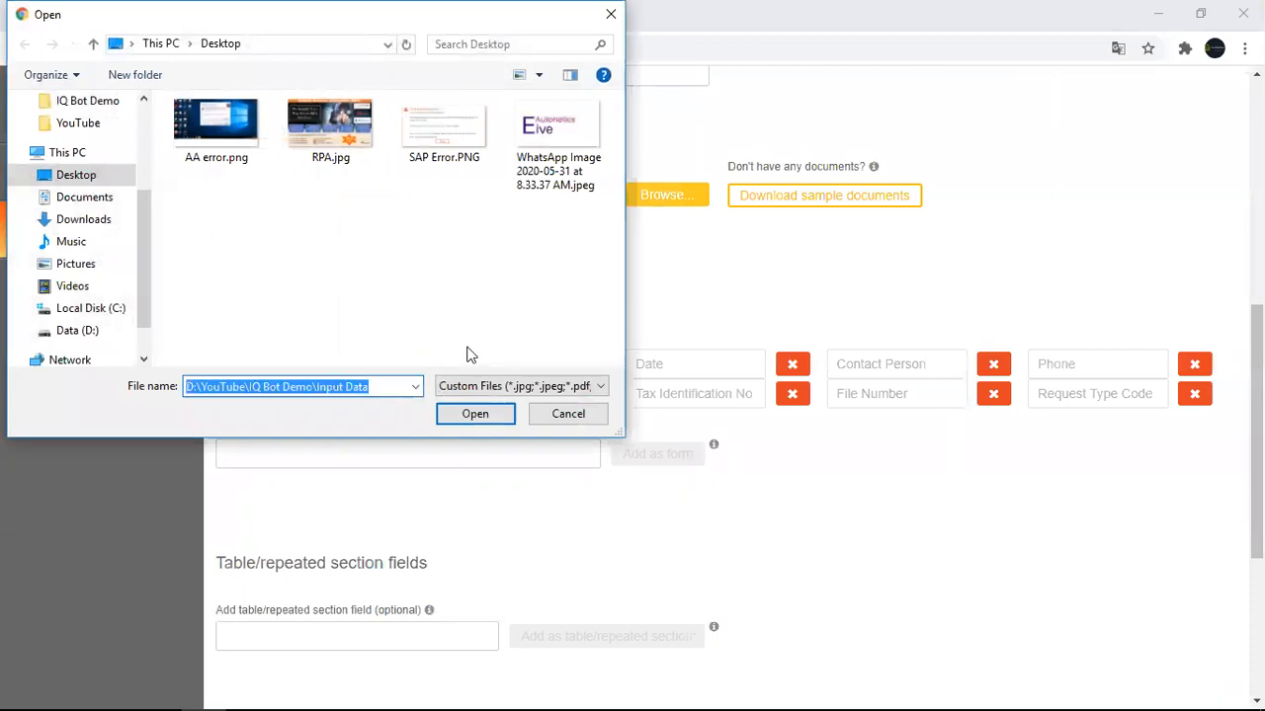
left_click(280, 136)
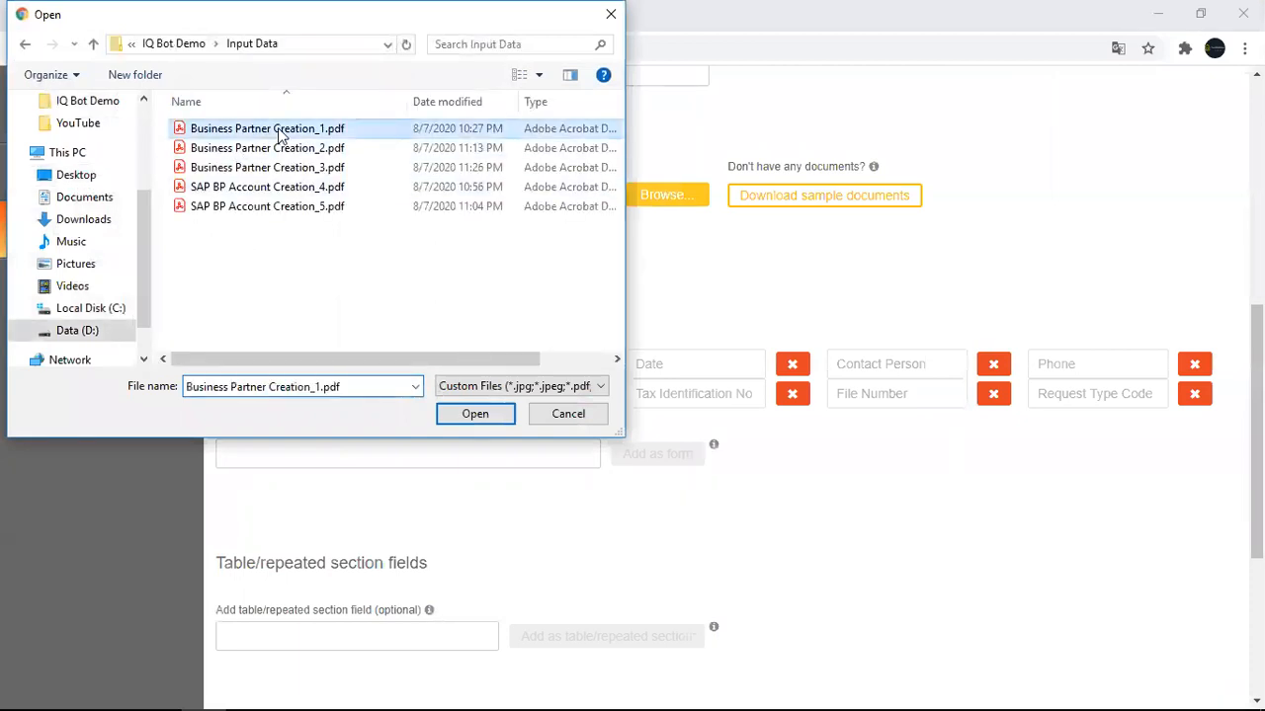
key("ctrl+a")
left_click(469, 416)
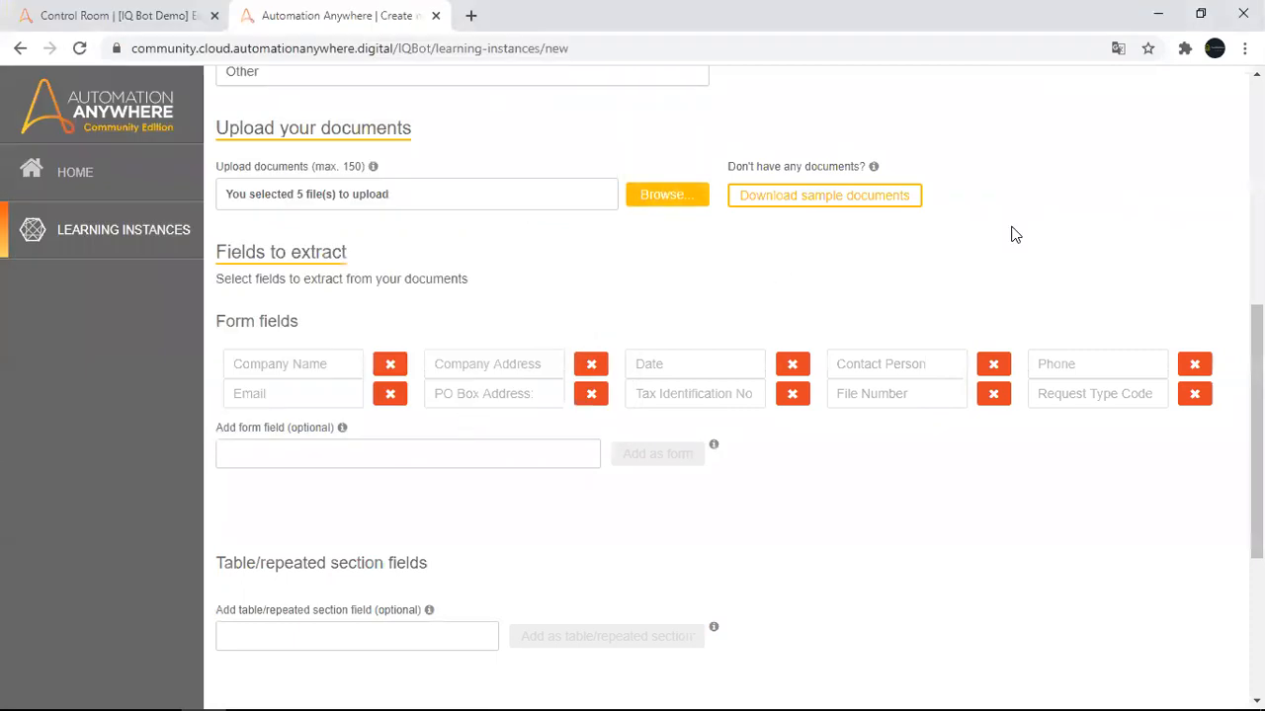
Rename the learning instance IQBotDemo1, then create and analyze it.
left_click_drag(1256, 359, 1257, 172)
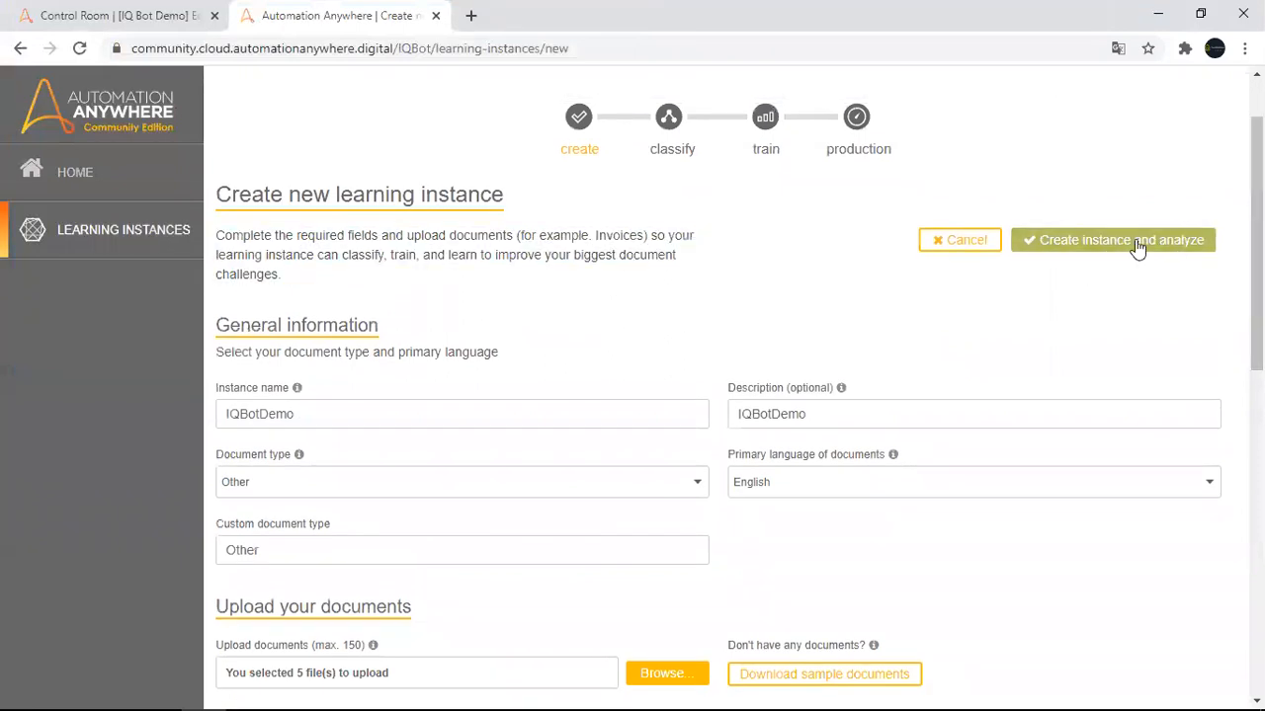
left_click(1074, 242)
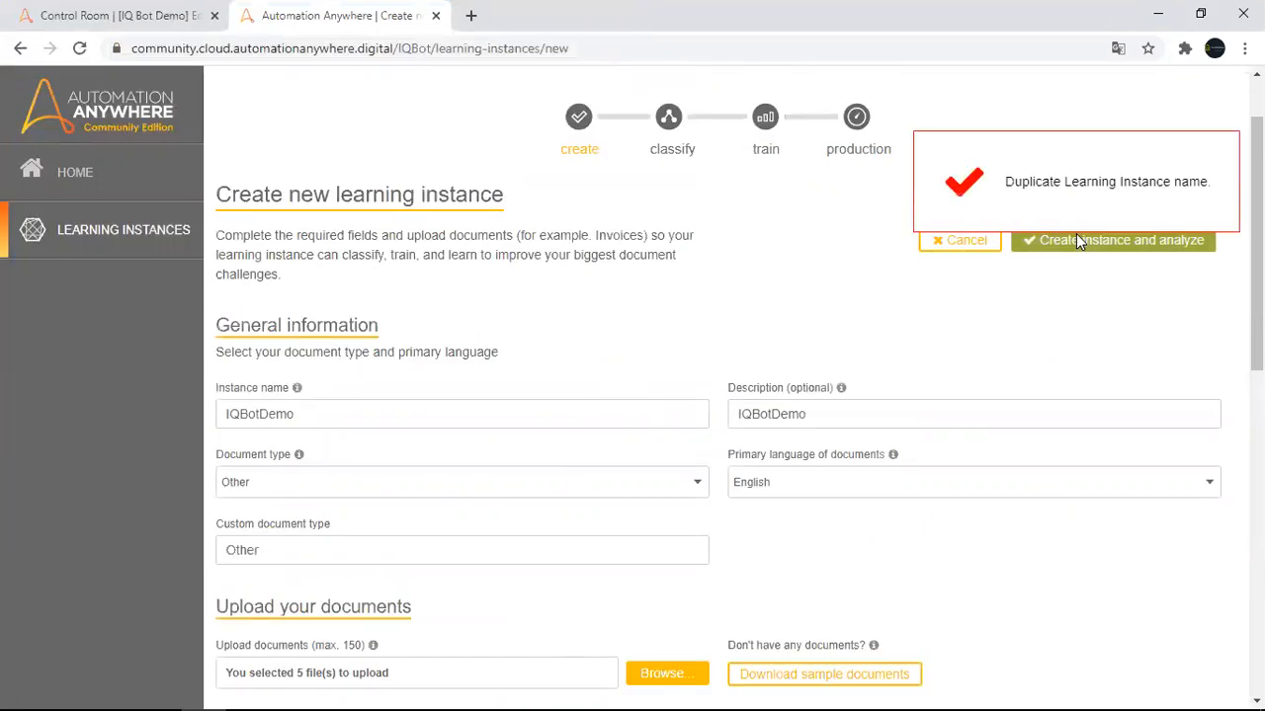
left_click(299, 415)
left_click(1120, 245)
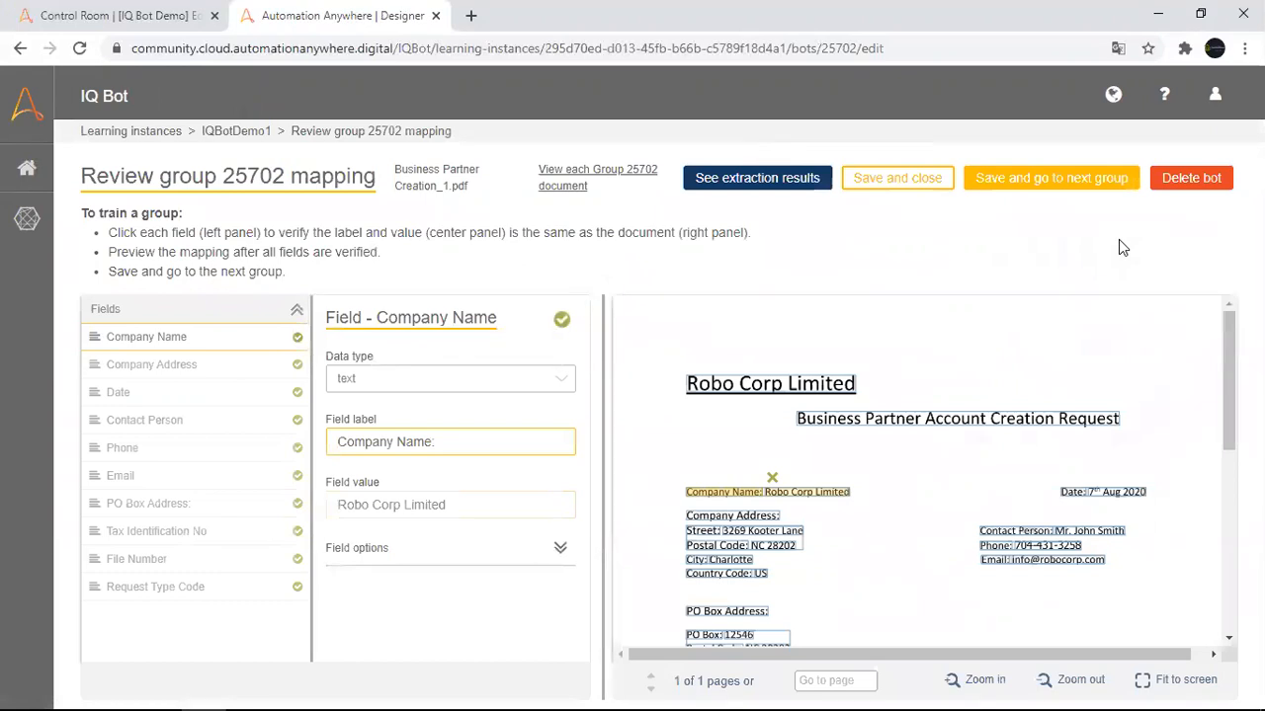
Go back to the IQBotDemo1 overview and examine its document groups and their training file counts.
left_click(237, 134)
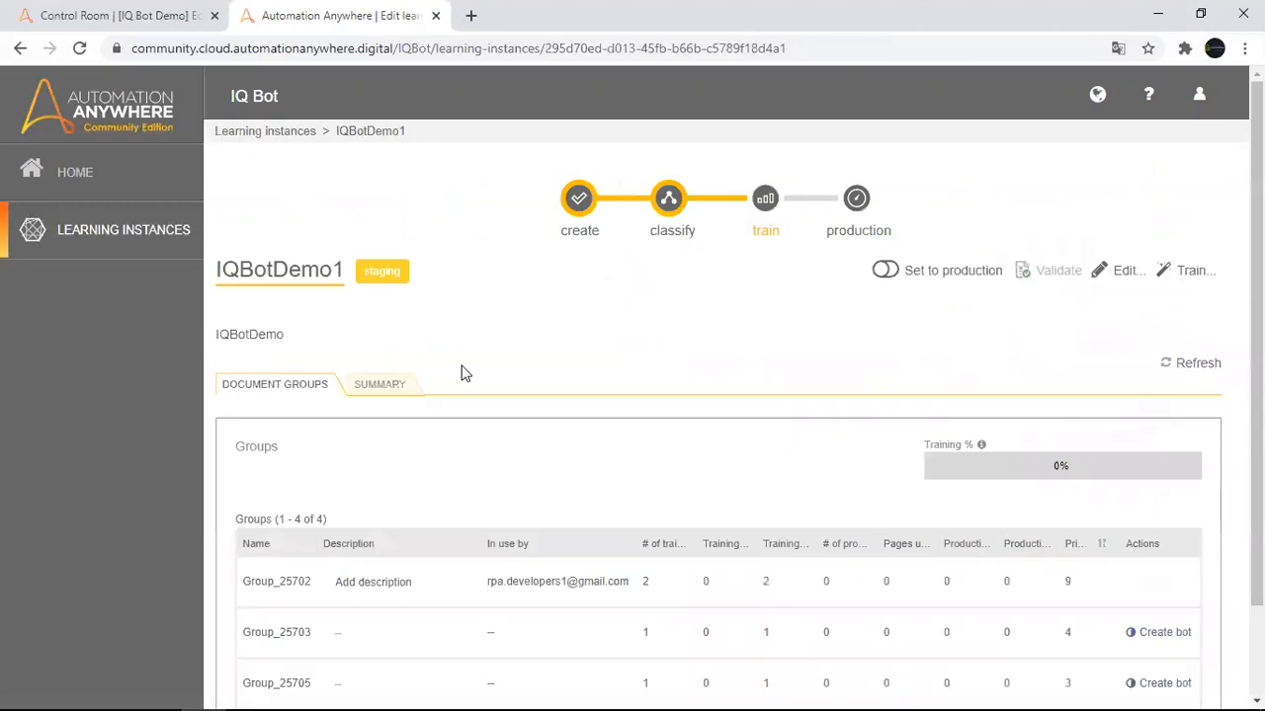
scroll(718, 444, "down", 2)
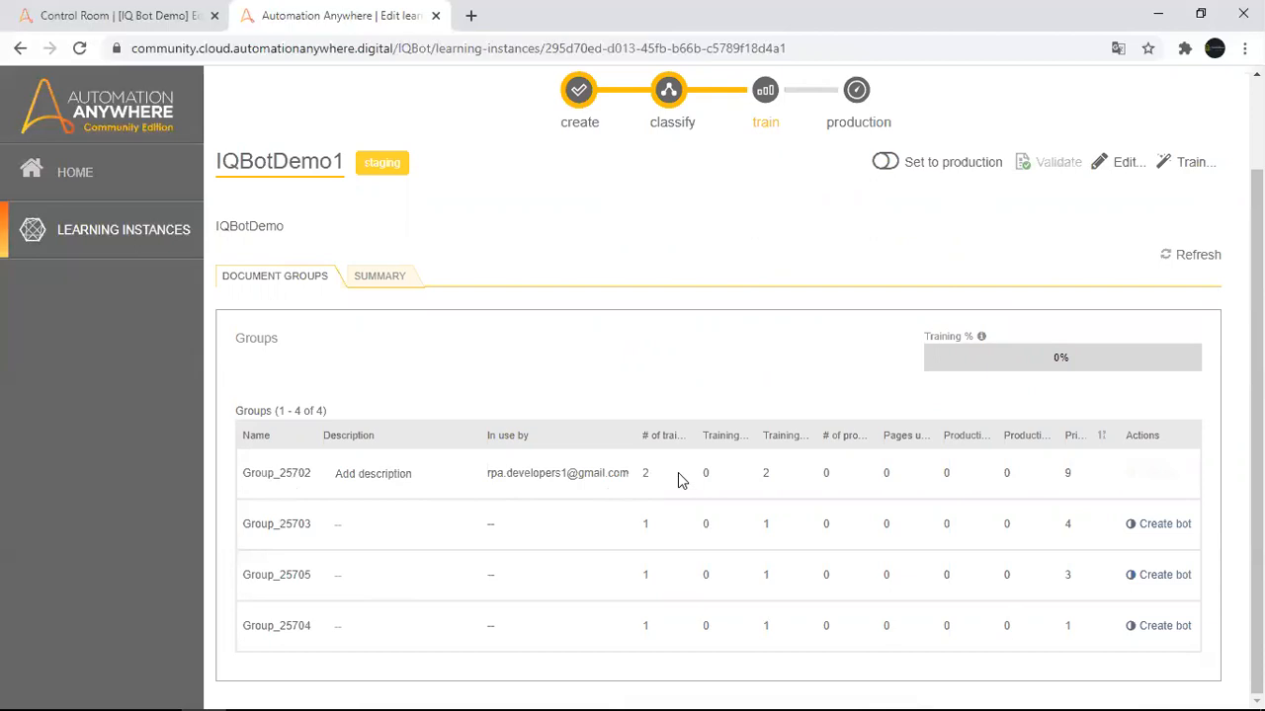
left_click_drag(650, 480, 639, 481)
left_click(348, 523)
Reload the instance page and open the bot of Group_25702 for editing.
left_click(79, 47)
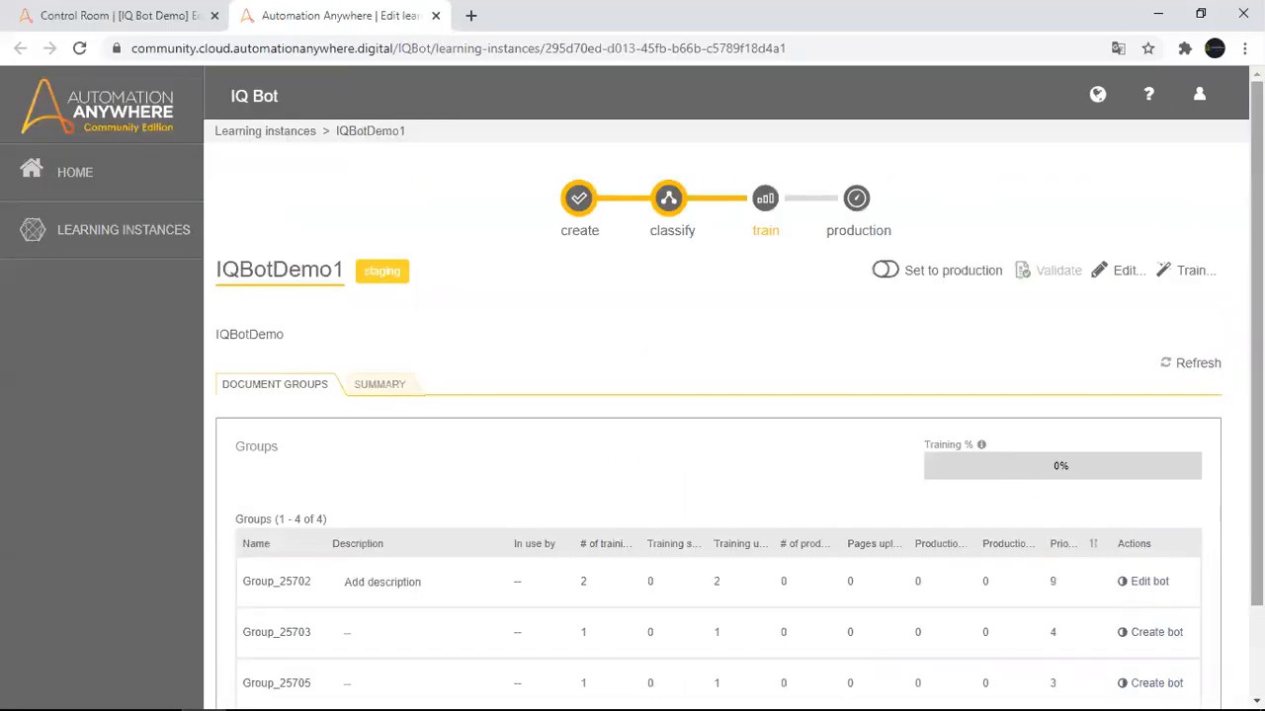
scroll(1166, 494, "down", 1)
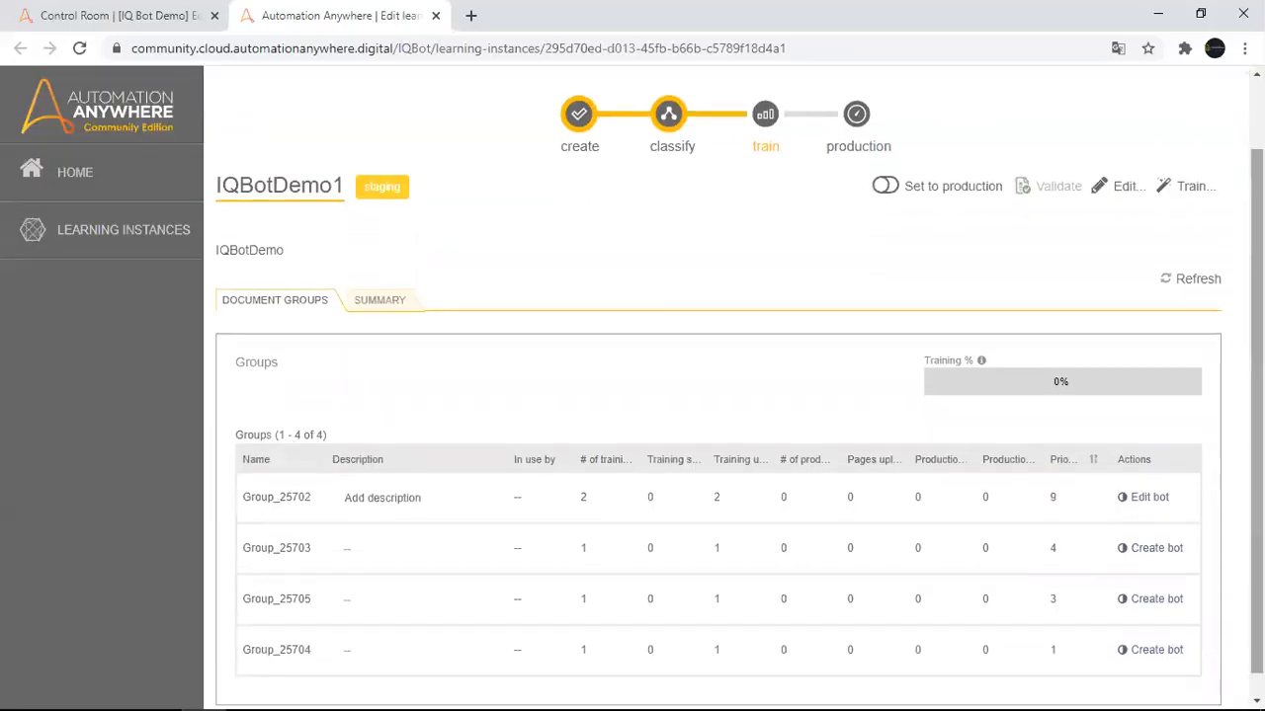
left_click(1150, 498)
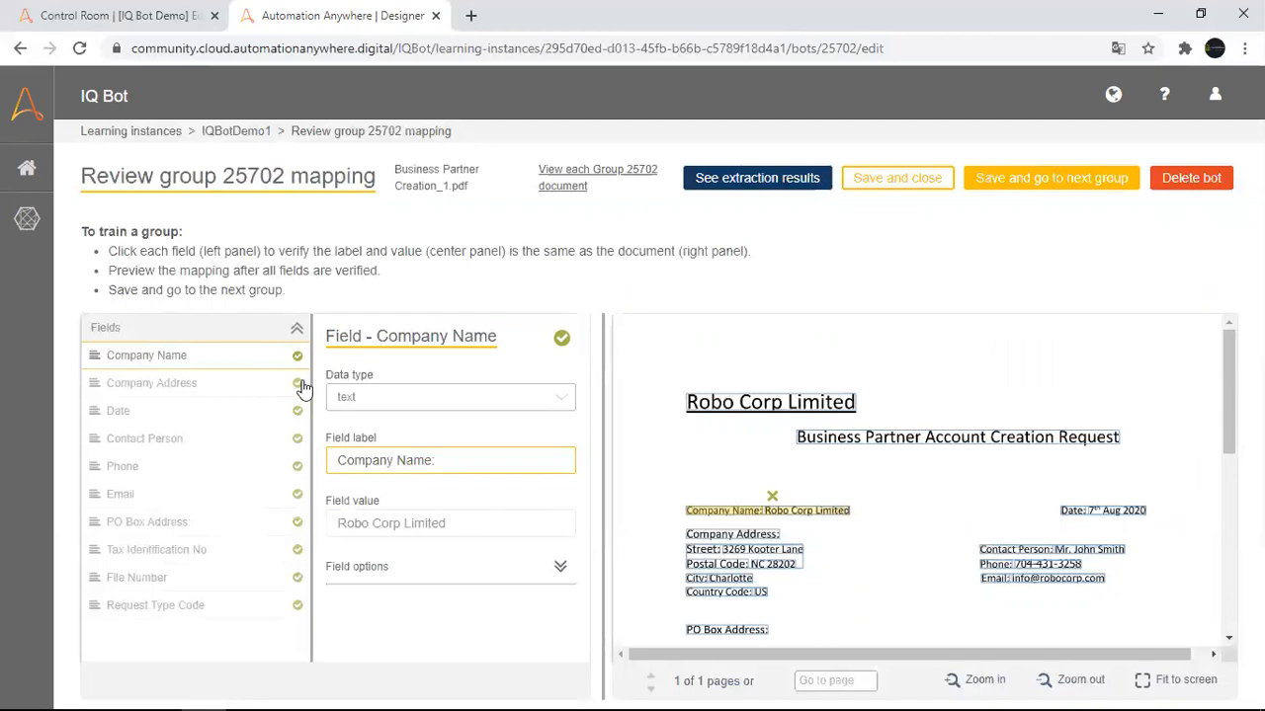
Expand the field options and set the Company Name and Company Address fields to optional.
left_click(523, 571)
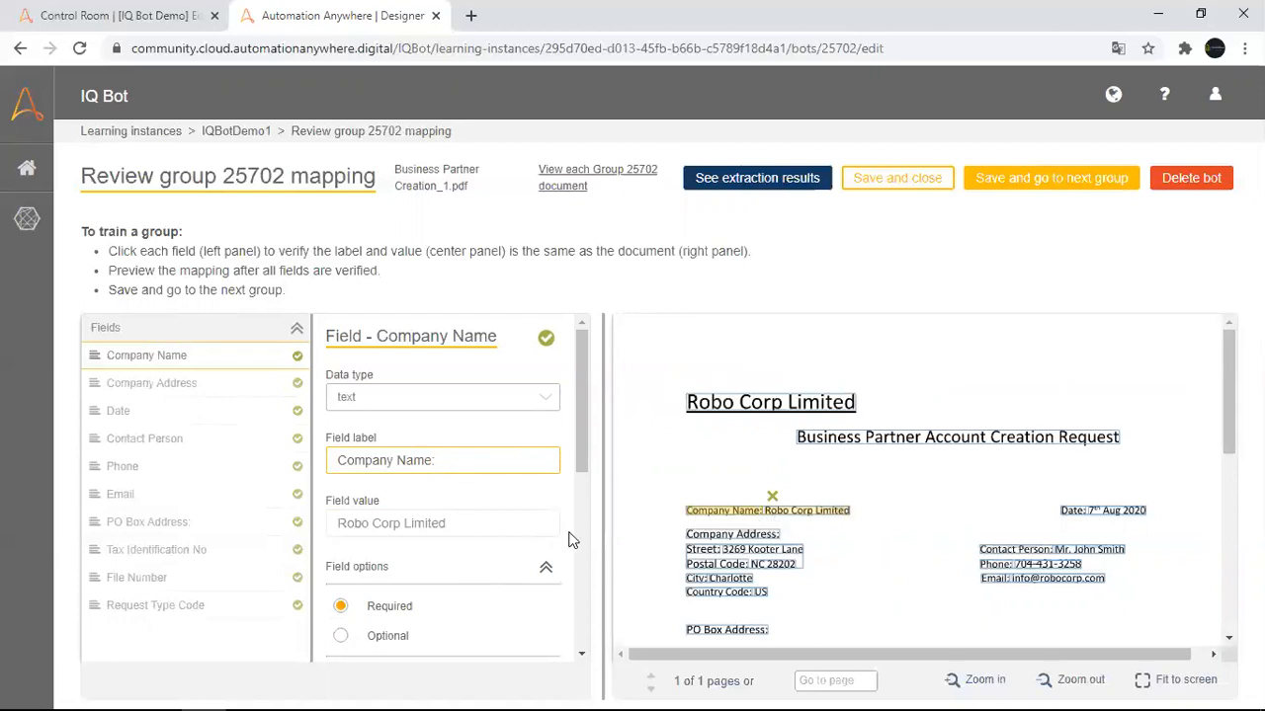
left_click(367, 644)
left_click(229, 385)
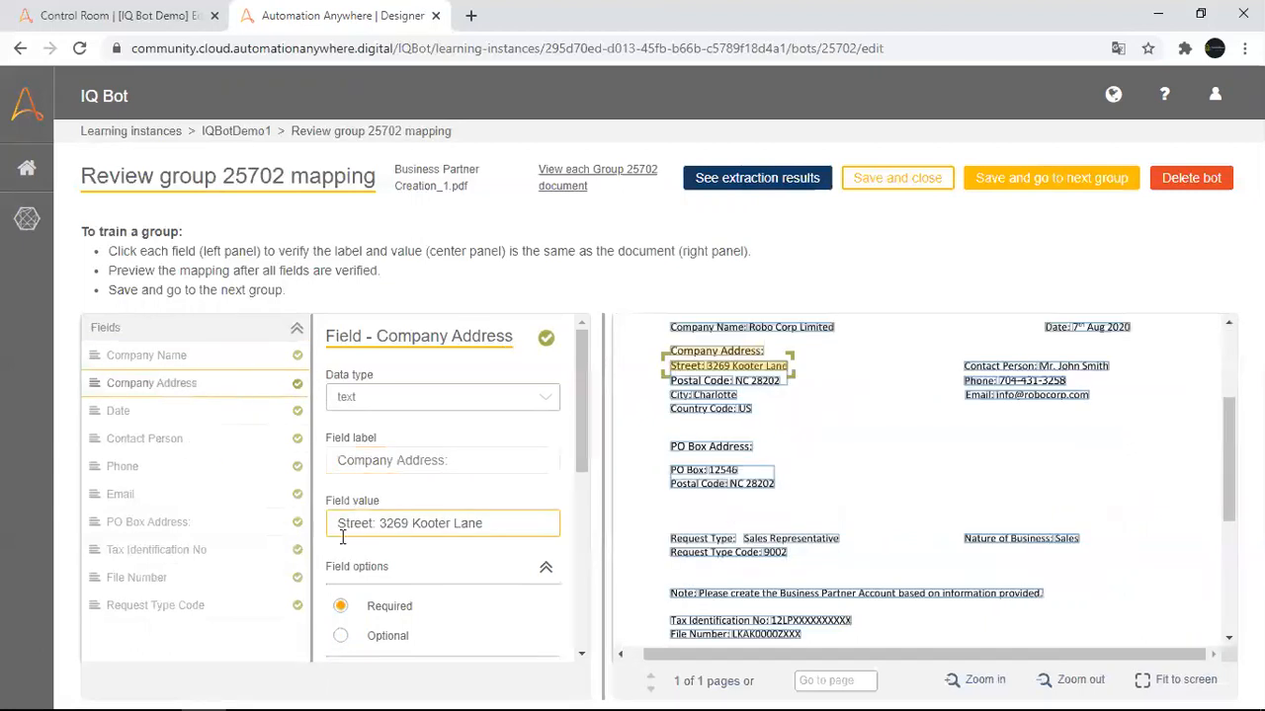
left_click(341, 636)
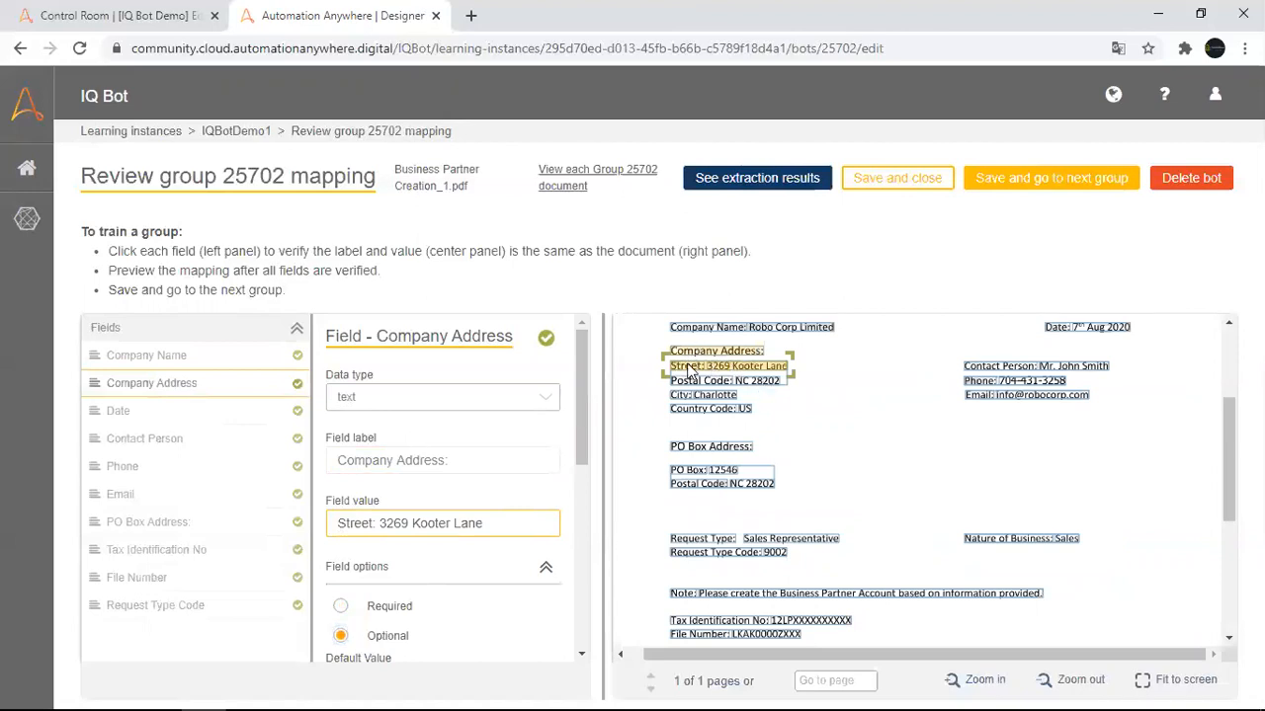
Enlarge the Company Address value region to cover the street, postal code, city and country code lines with some side margin.
left_click_drag(660, 372, 661, 426)
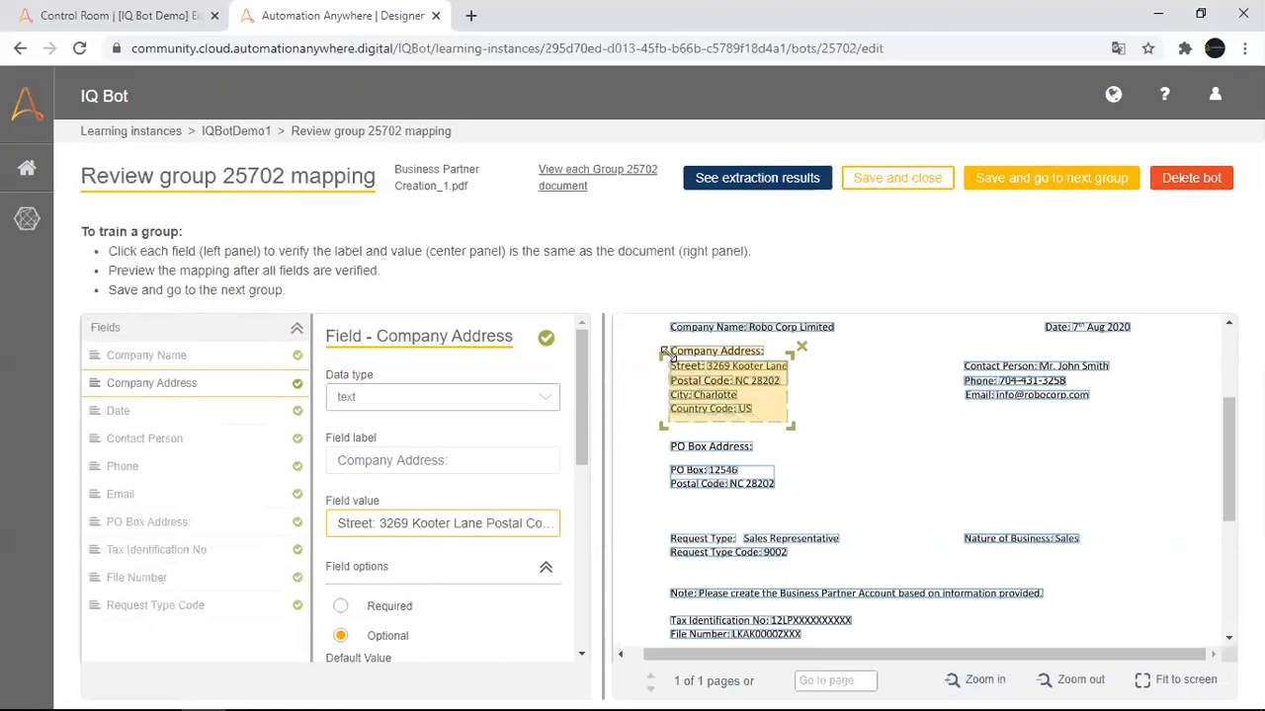
left_click_drag(660, 355, 651, 353)
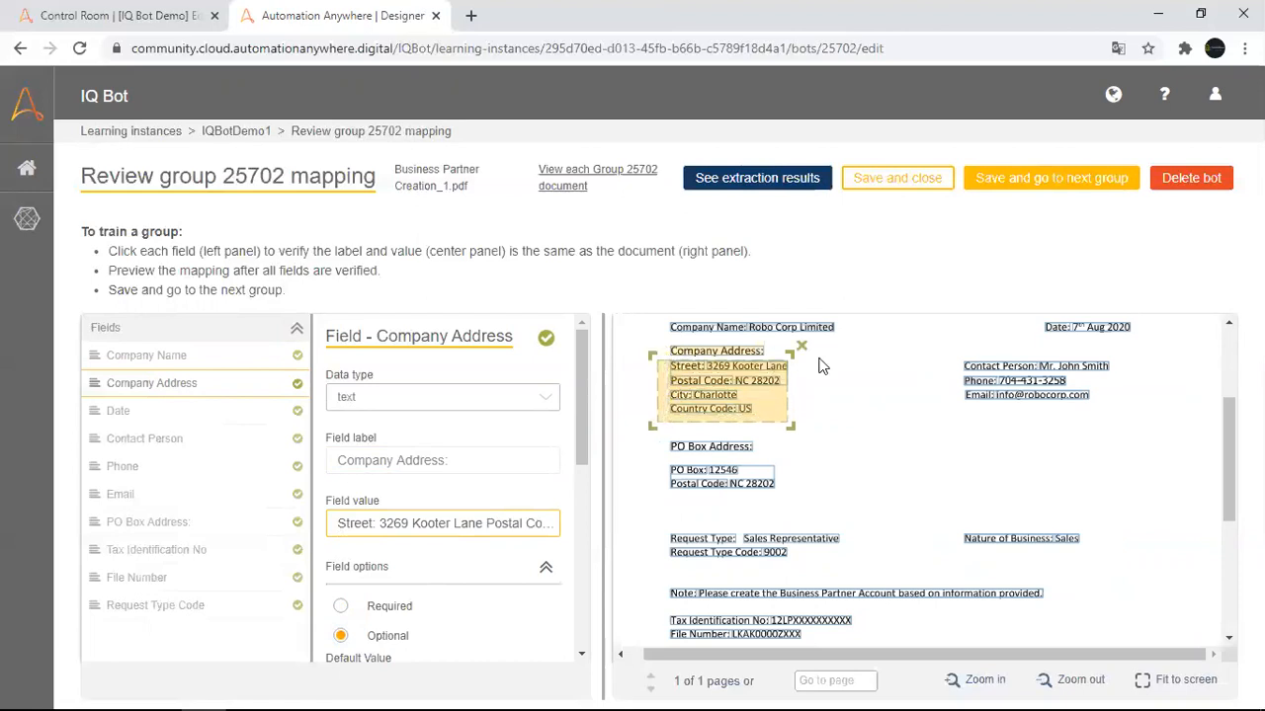
left_click_drag(791, 352, 805, 354)
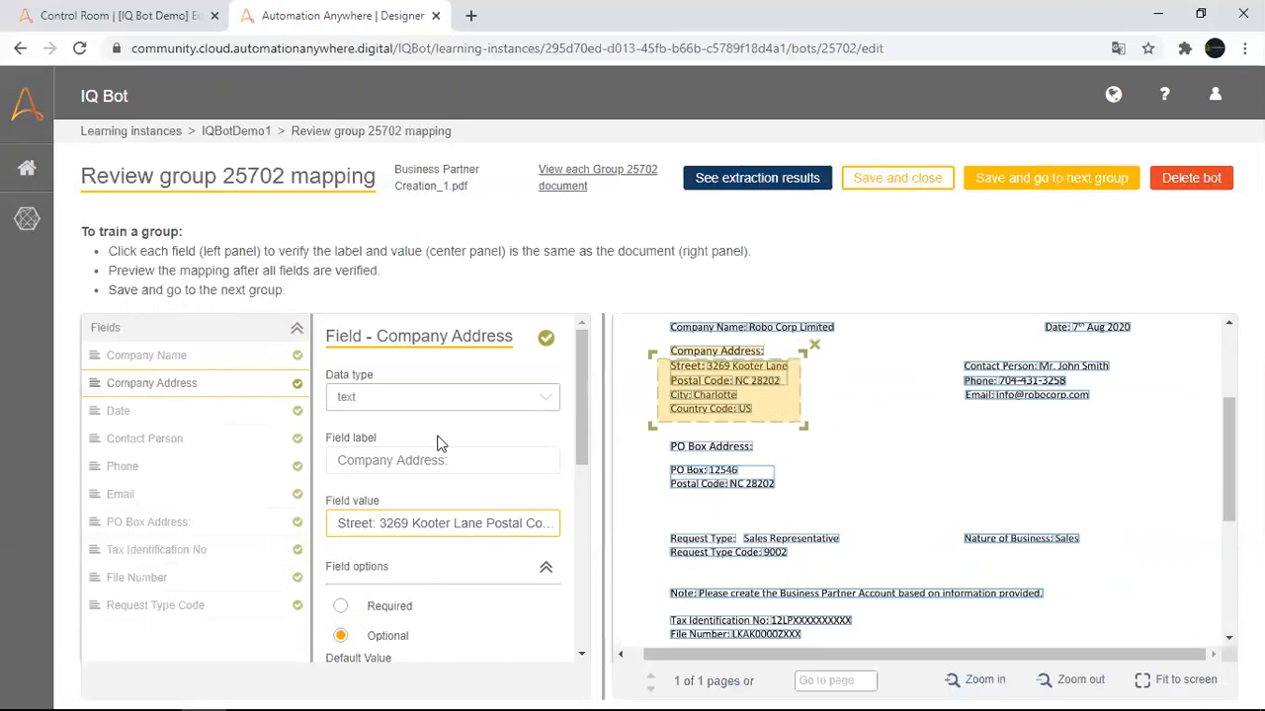
Set the Date field to optional with the text data type.
left_click(207, 413)
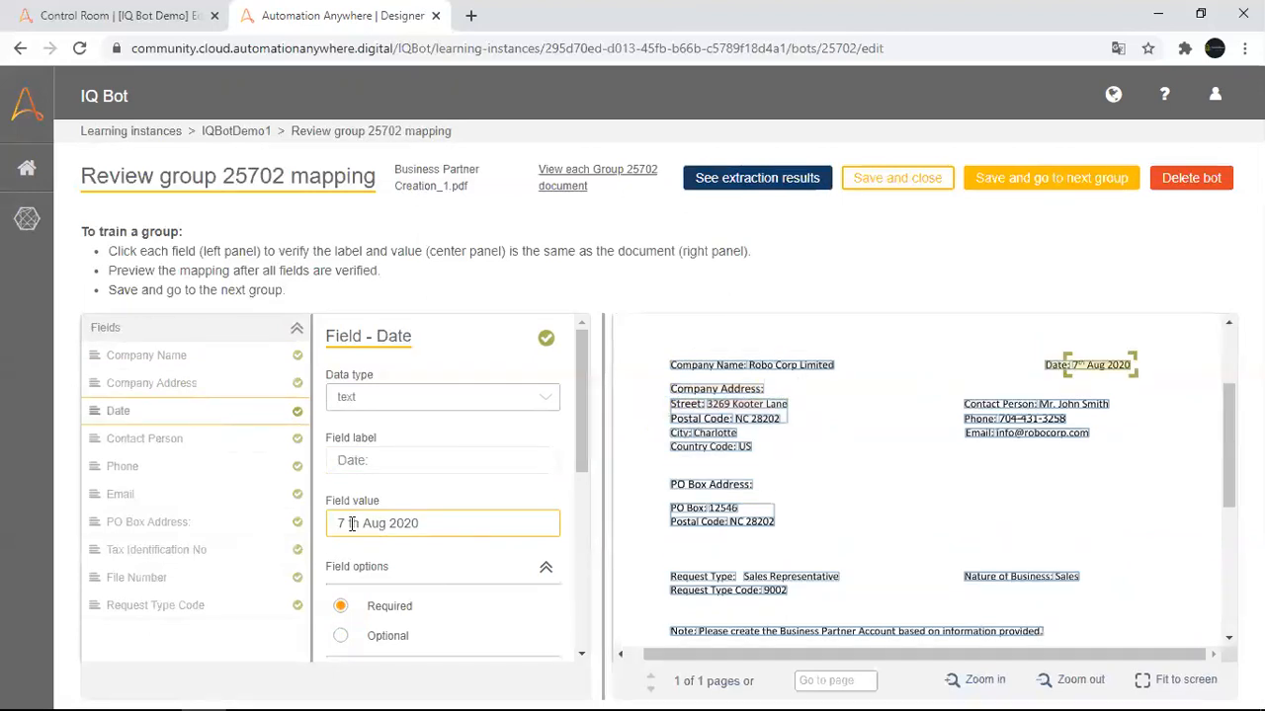
left_click(352, 636)
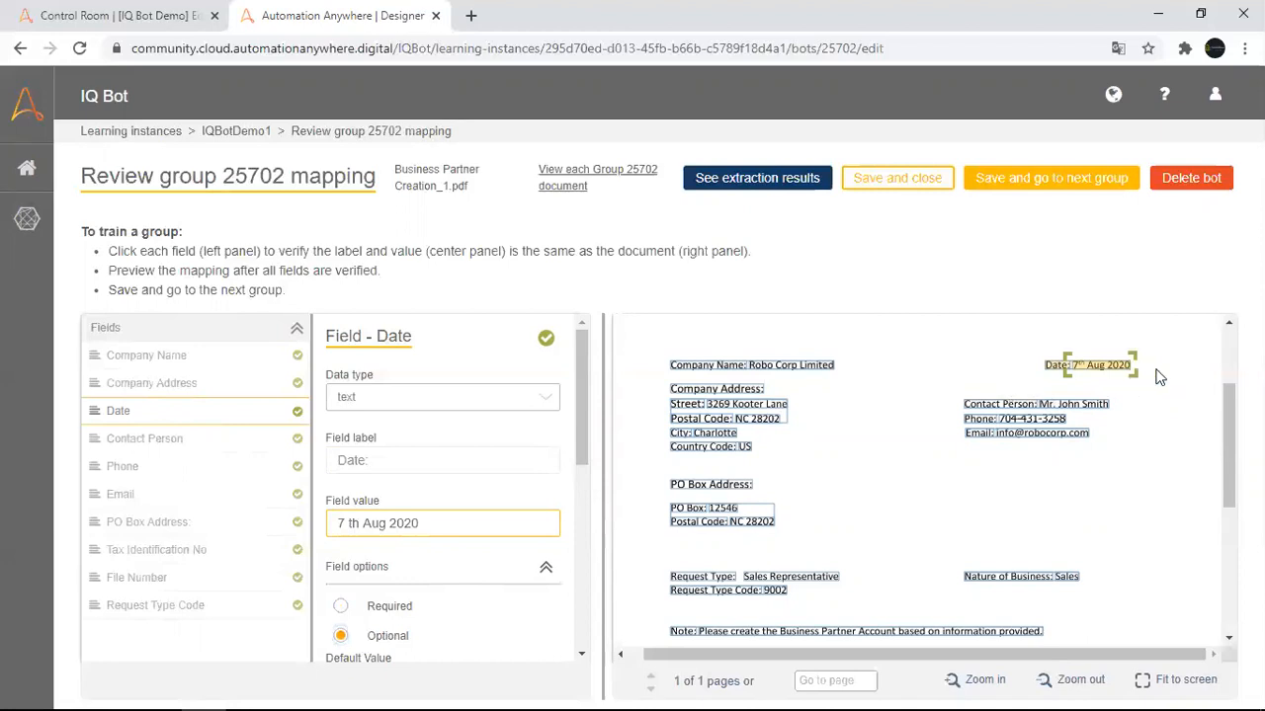
left_click(485, 400)
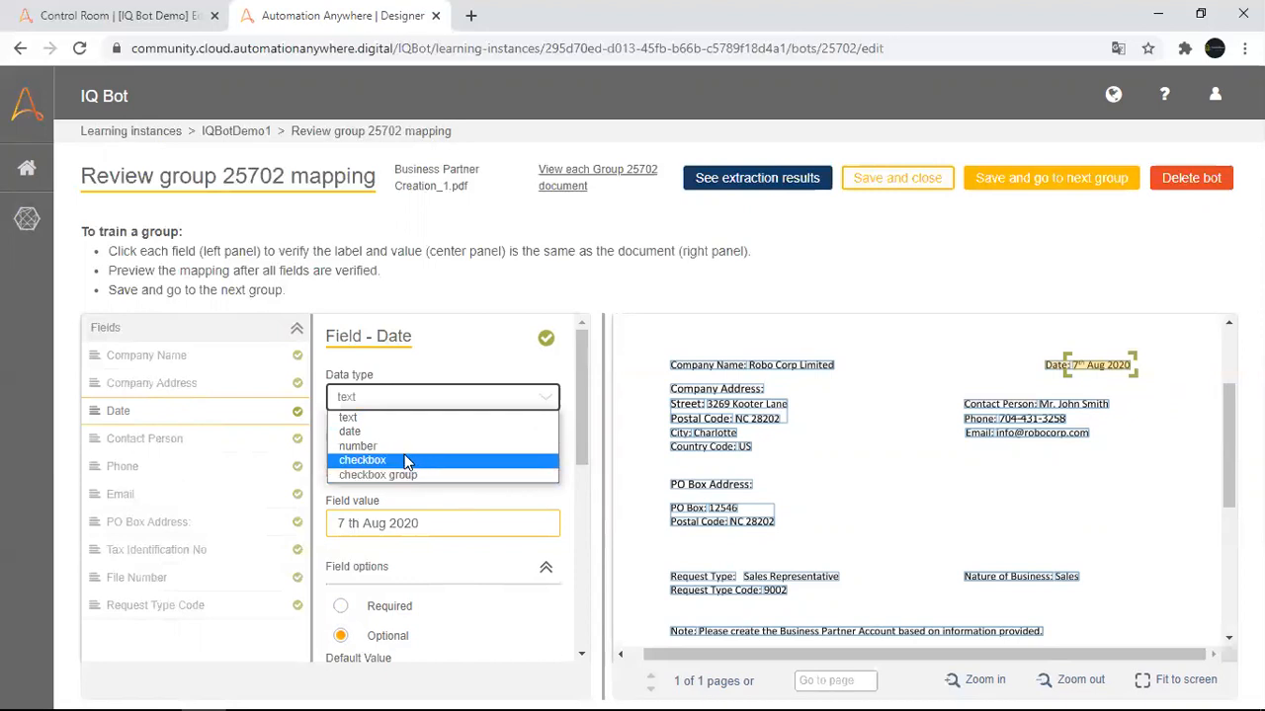
left_click(385, 428)
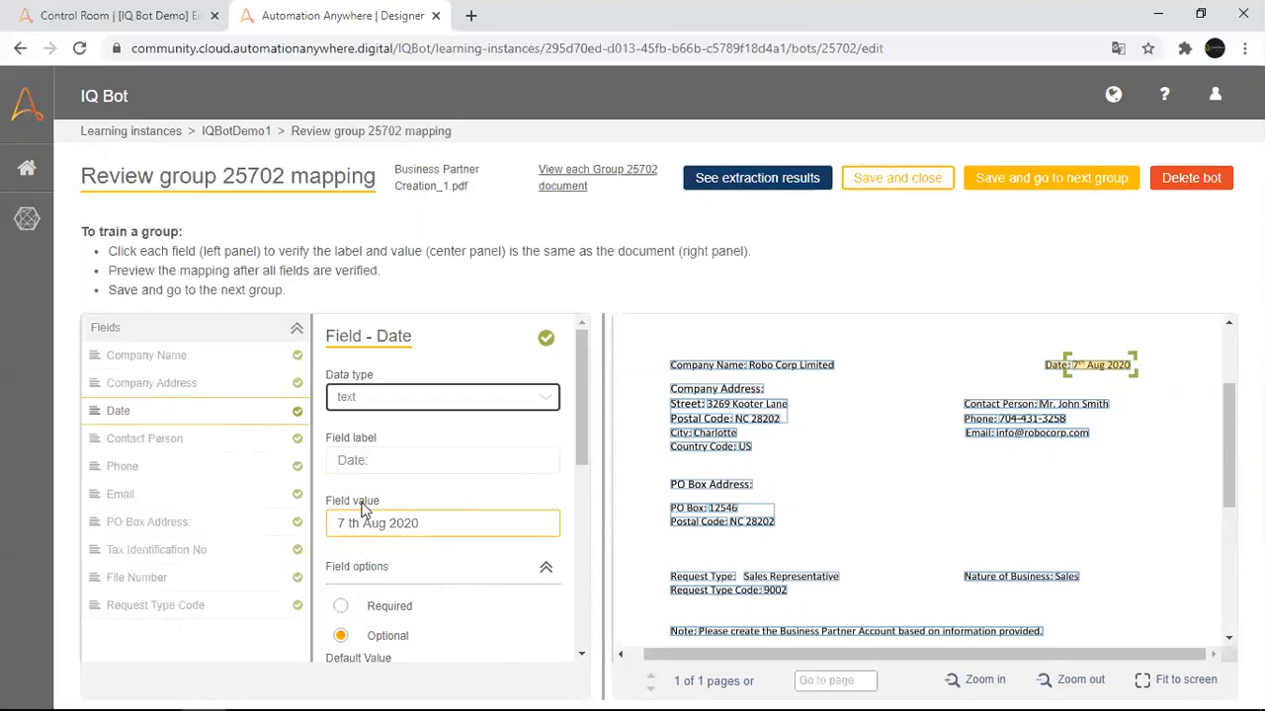
Set the Contact Person, Phone and Email fields to optional.
left_click(240, 443)
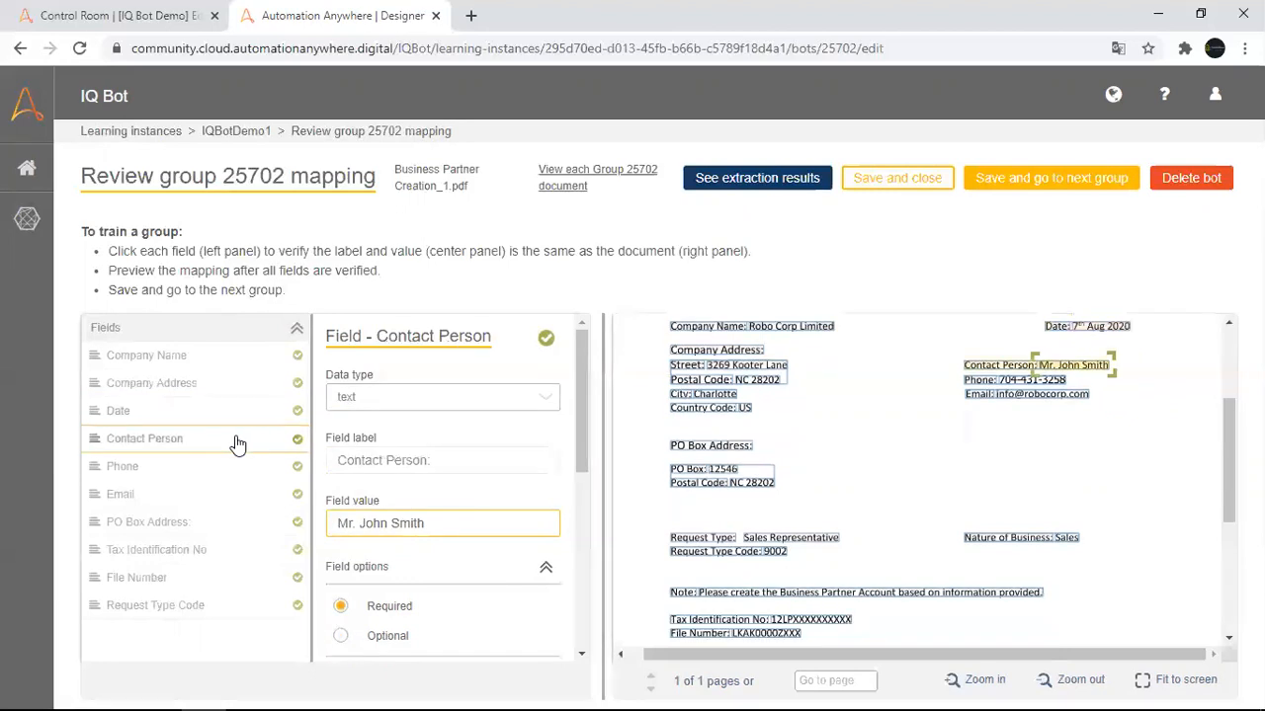
left_click(358, 637)
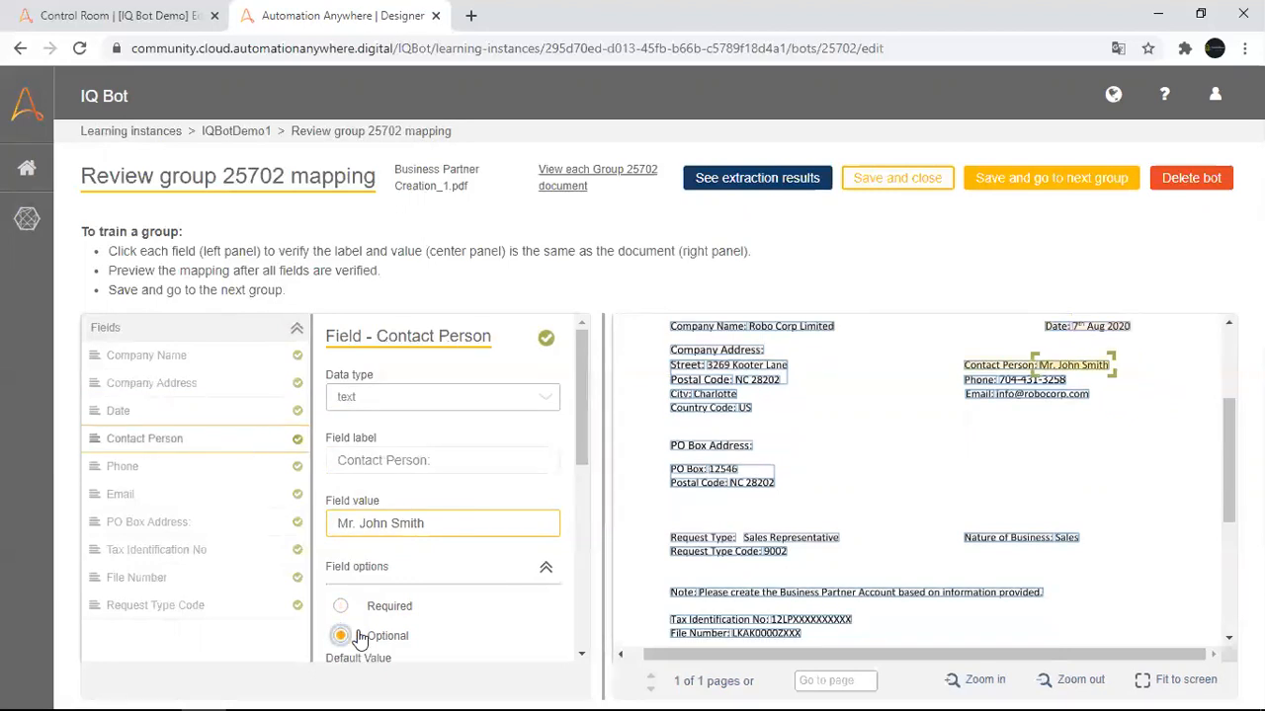
left_click(227, 469)
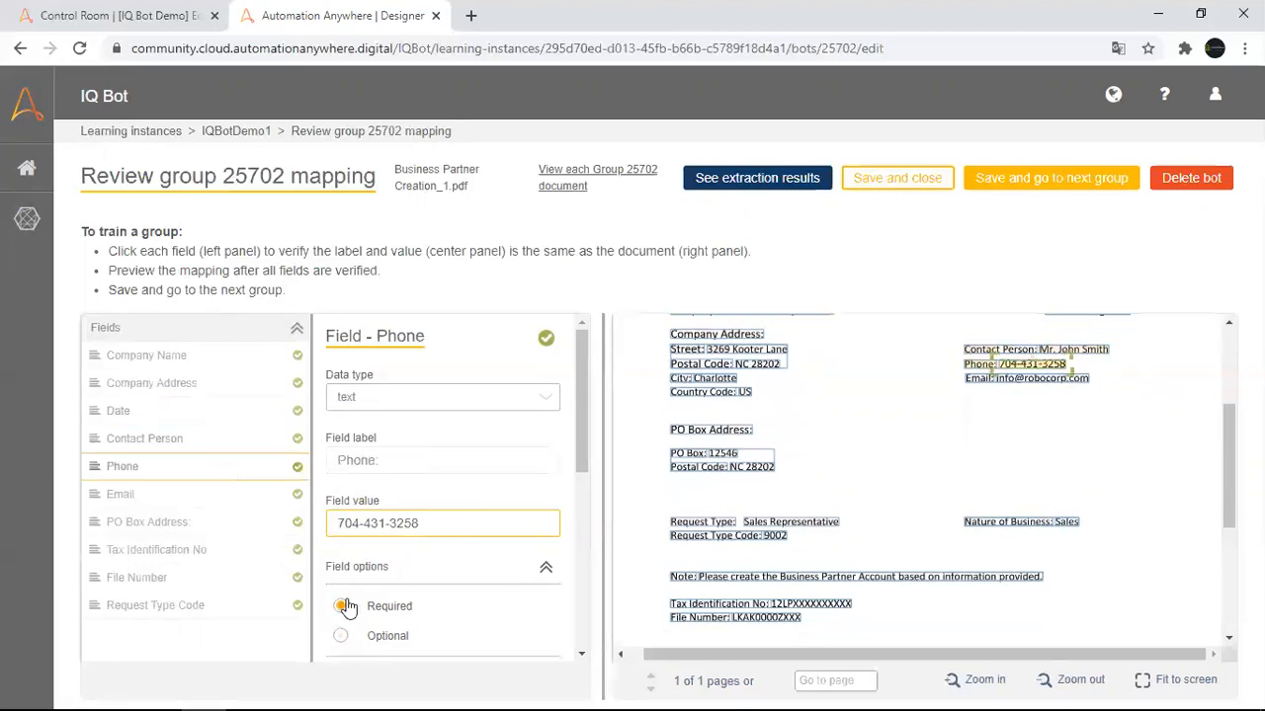
left_click(355, 638)
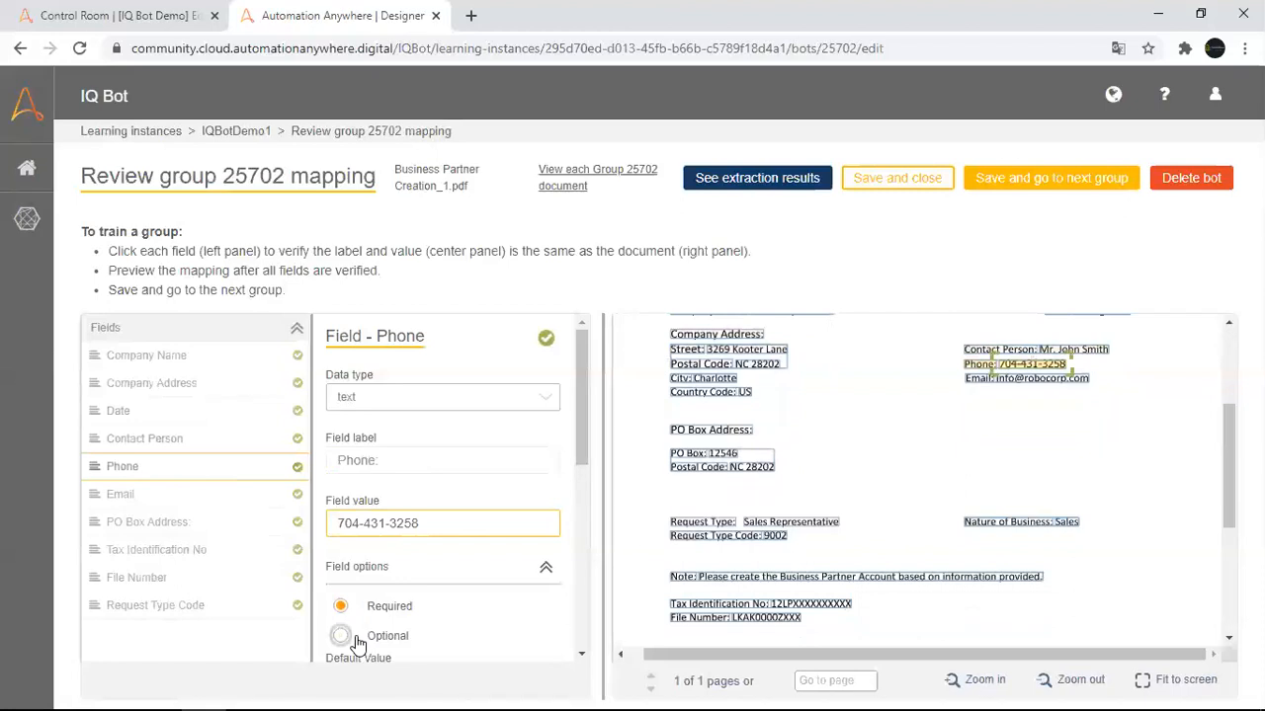
left_click(210, 509)
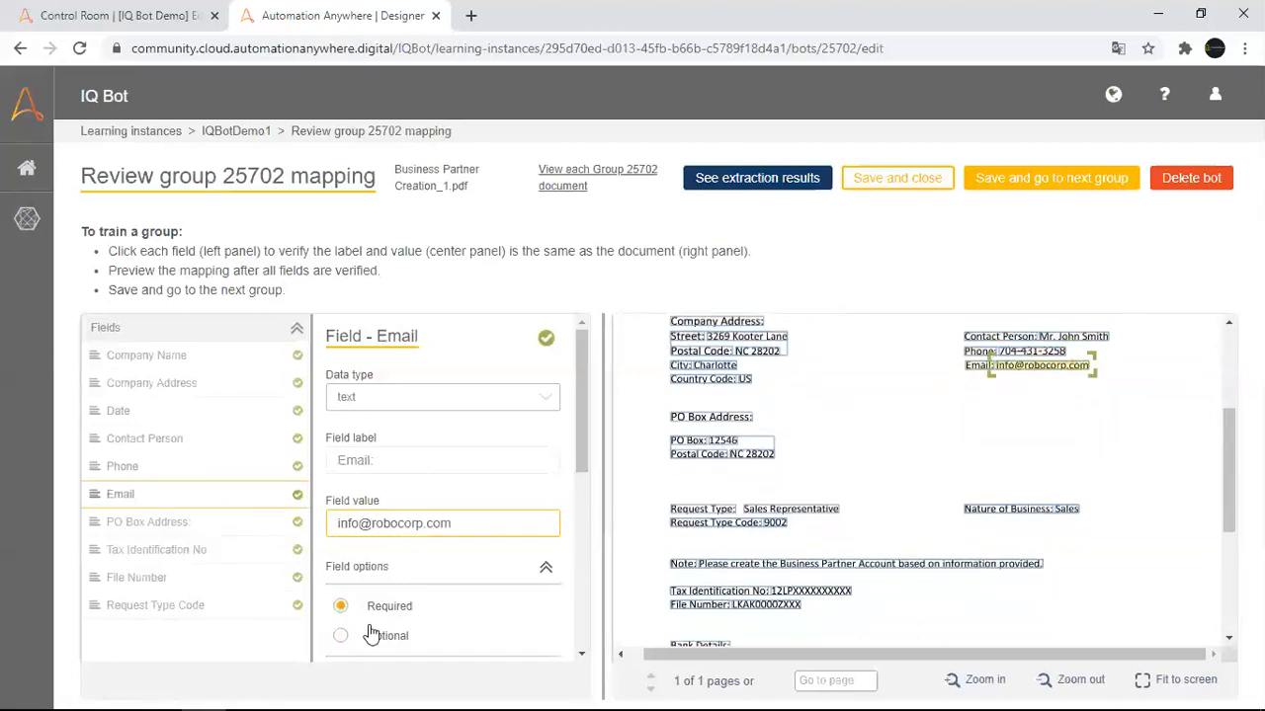
left_click(340, 635)
Set the PO Box Address field to optional and enlarge its value region to cover the PO box and postal code lines with some margin.
left_click(166, 523)
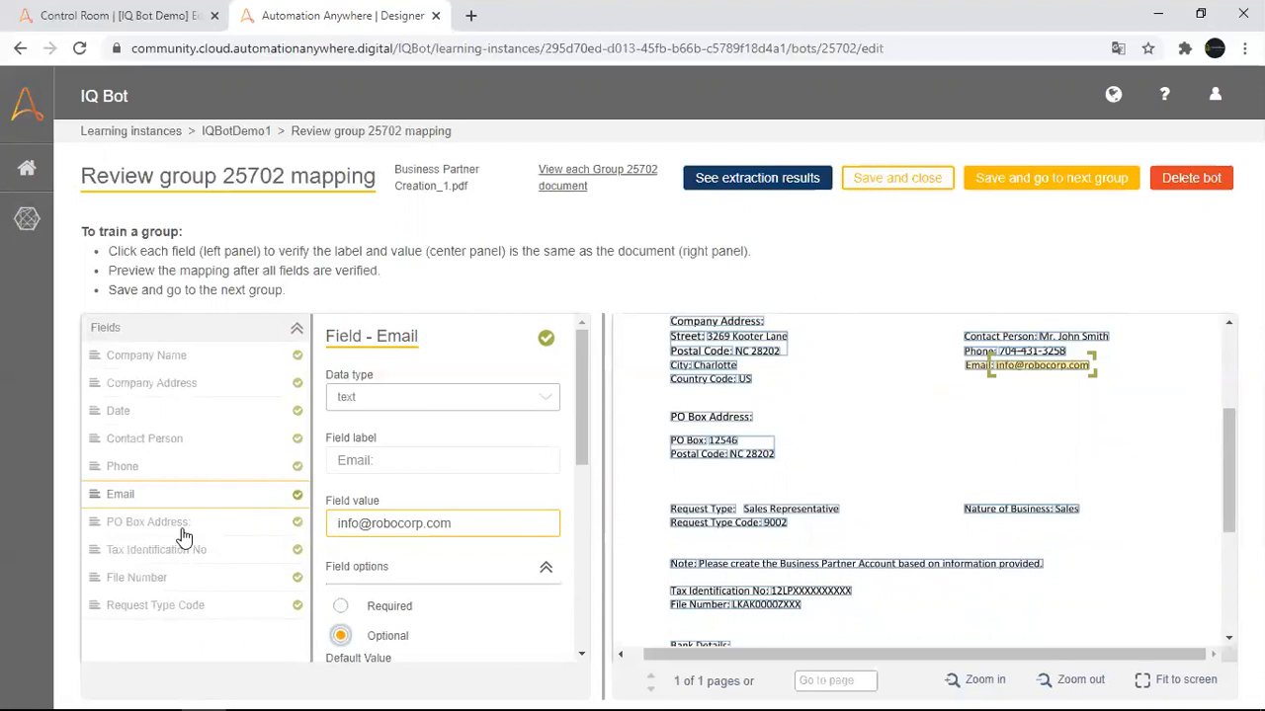
left_click(355, 637)
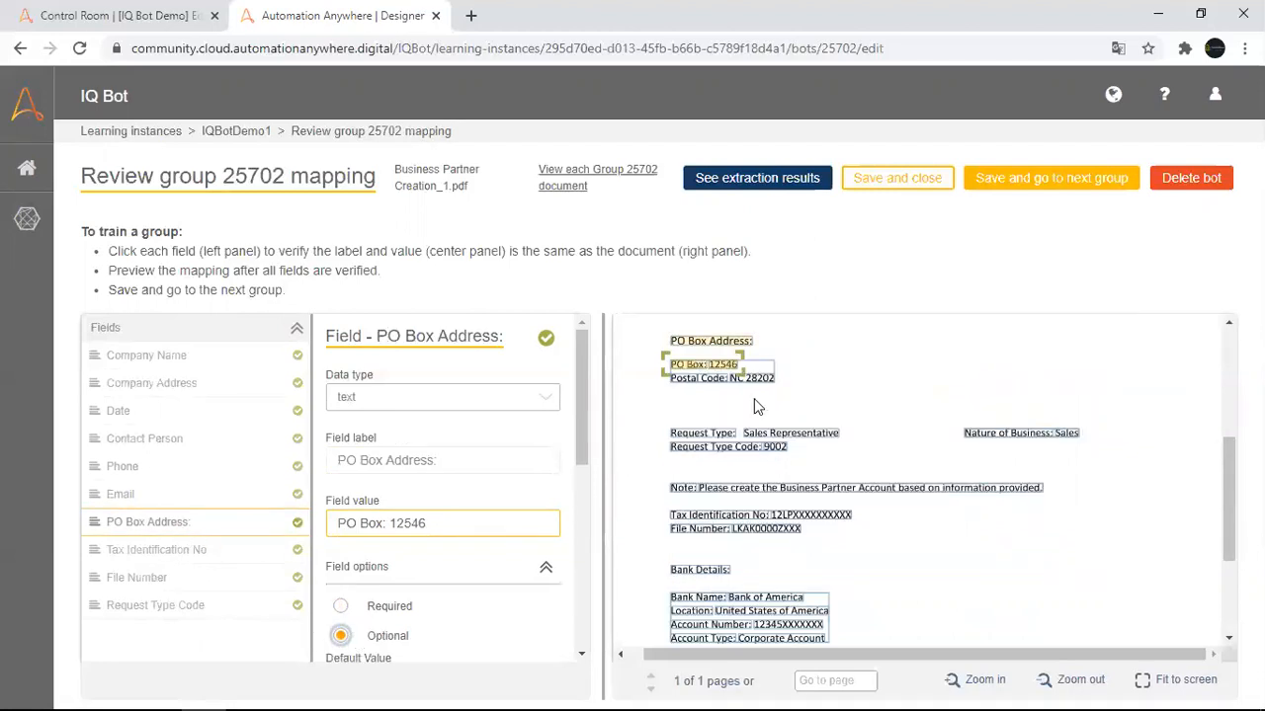
left_click_drag(791, 394, 792, 394)
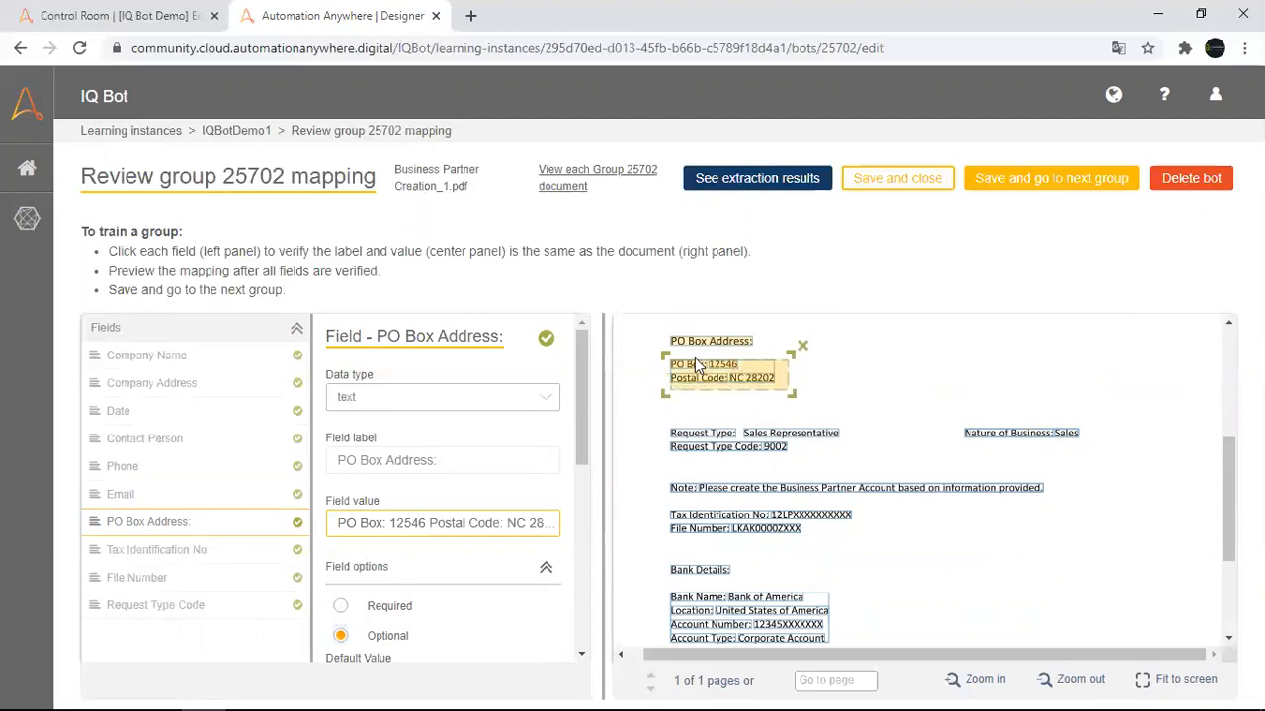
left_click_drag(661, 351, 651, 346)
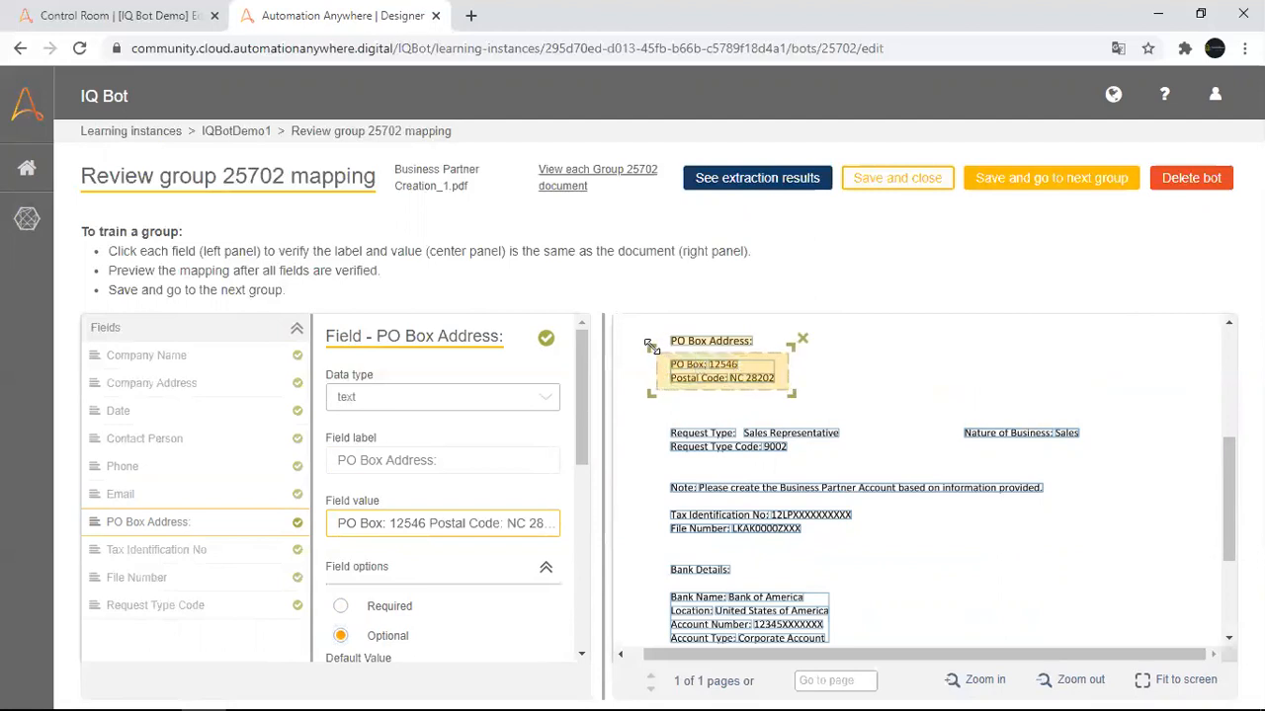
Set the Tax Identification No, File Number and Request Type Code fields to optional.
left_click(215, 550)
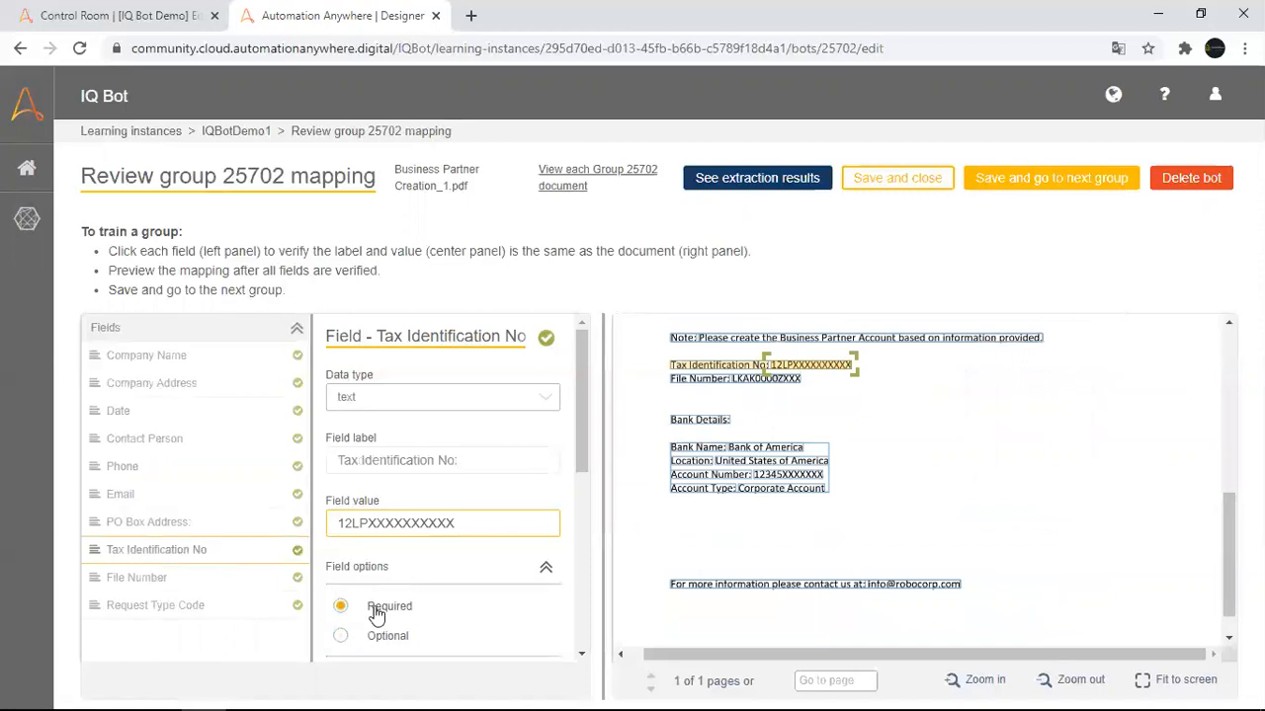
left_click(361, 637)
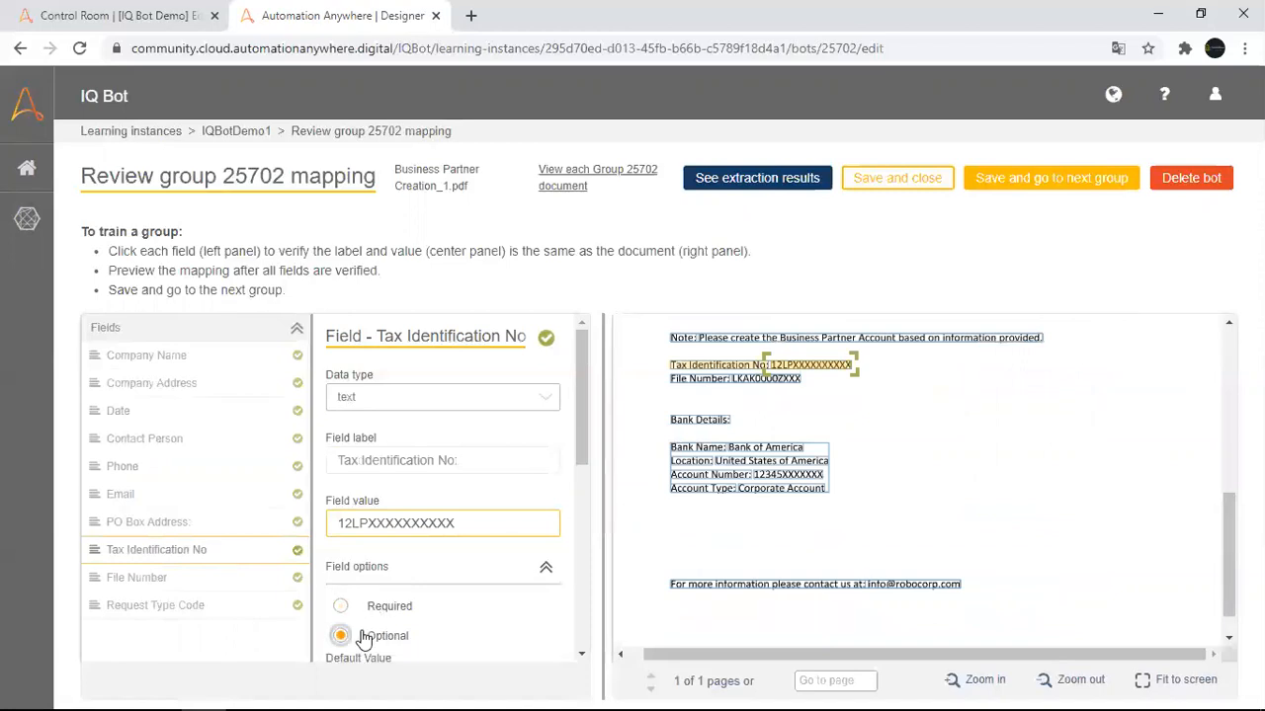
left_click(223, 581)
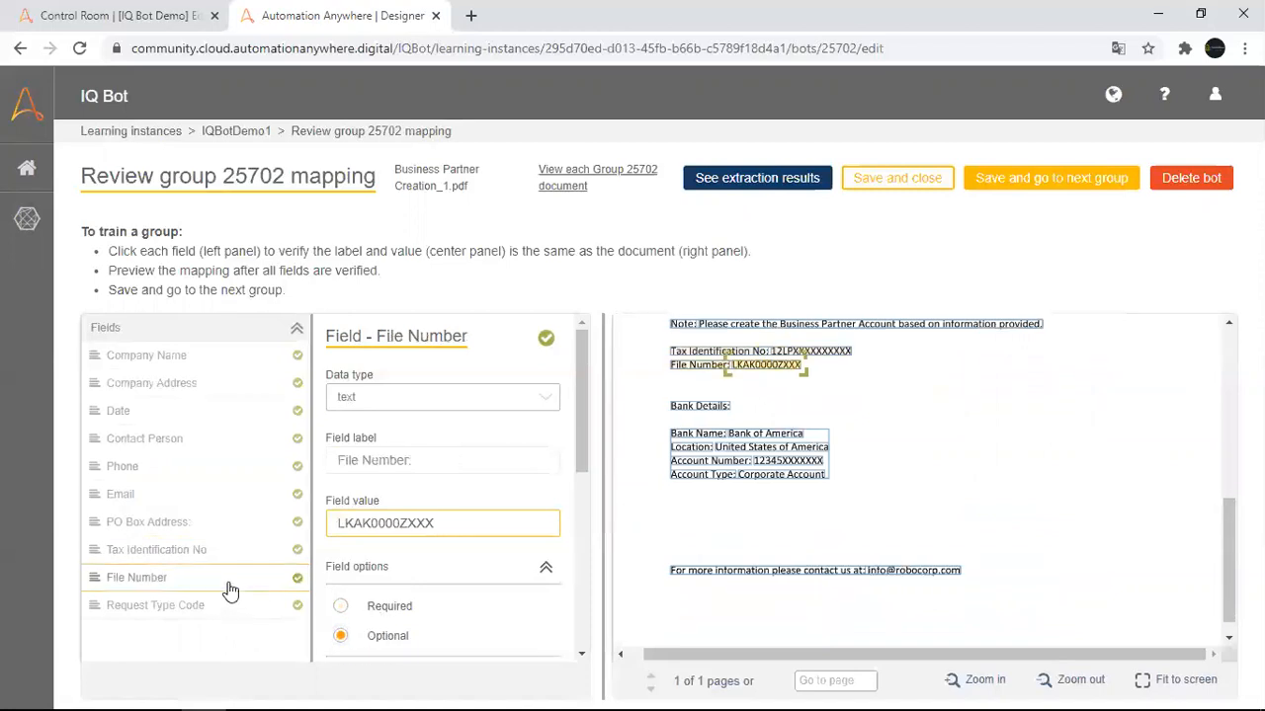
left_click(340, 637)
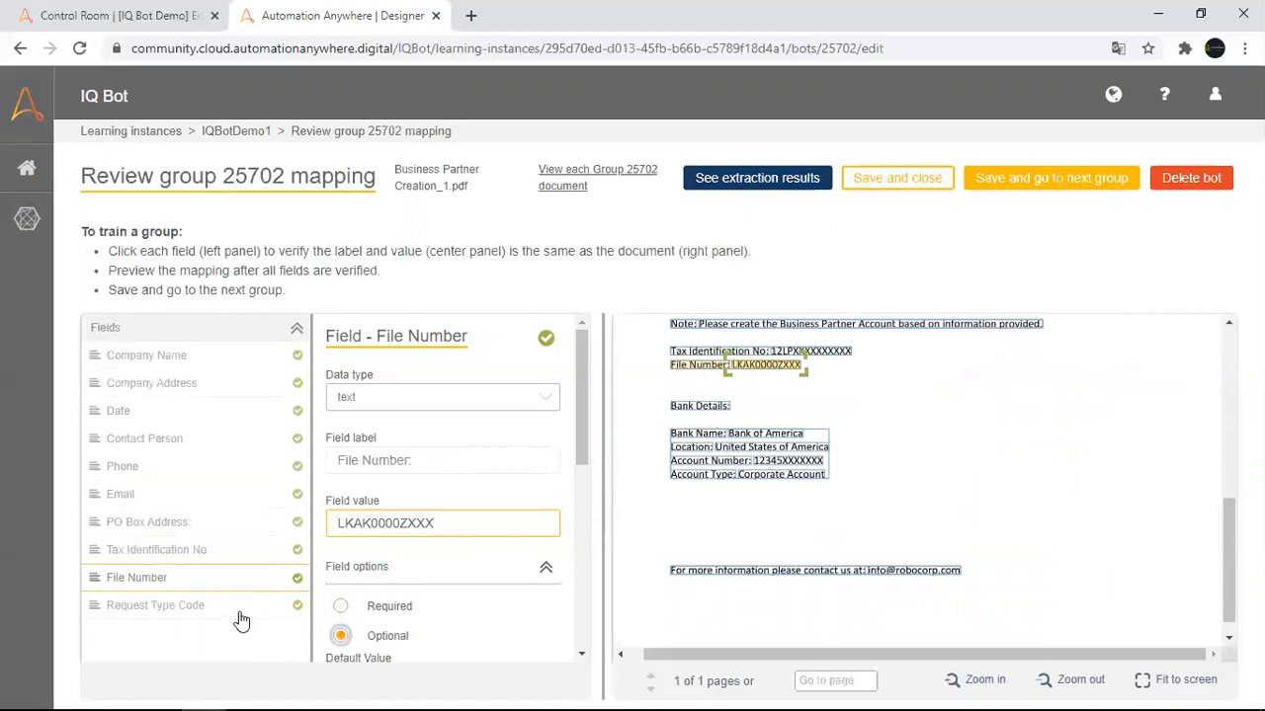
left_click(247, 619)
left_click(356, 640)
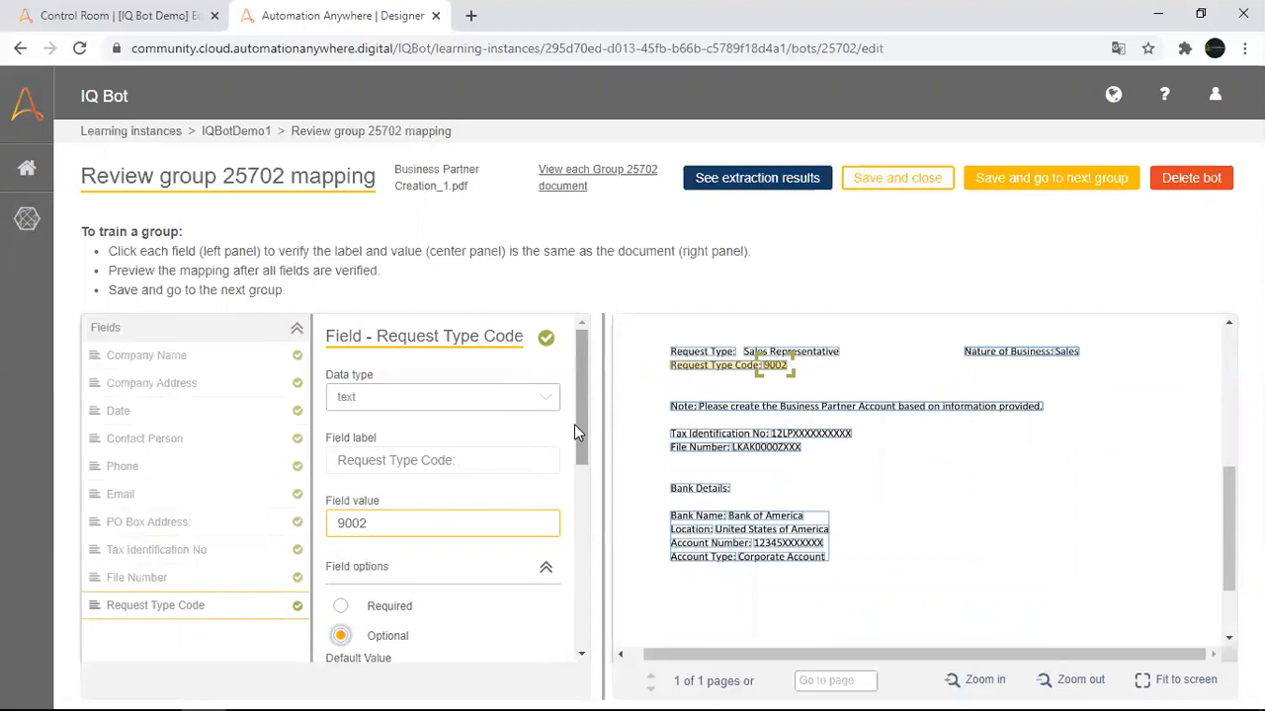
Preview the extraction results for group 25702 and examine each field value in Business Partner Creation_1.pdf and Business Partner Creation_3.pdf.
left_click(754, 180)
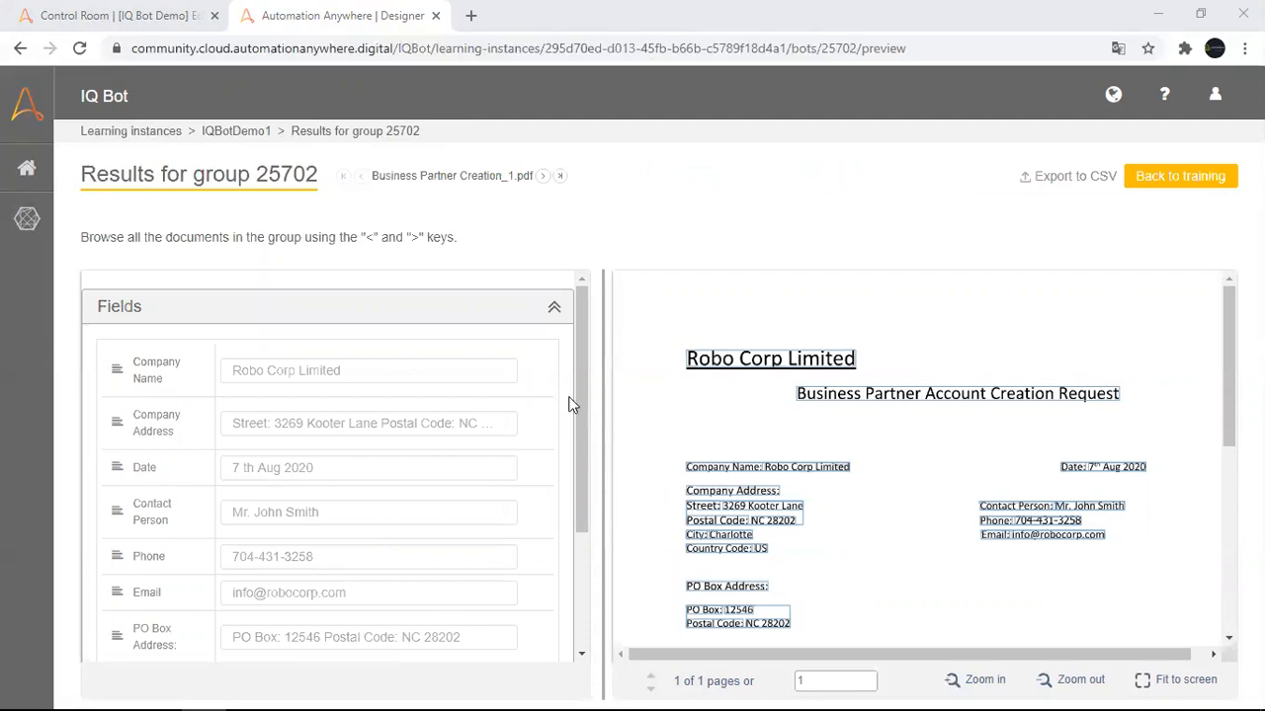
left_click(381, 365)
left_click(393, 425)
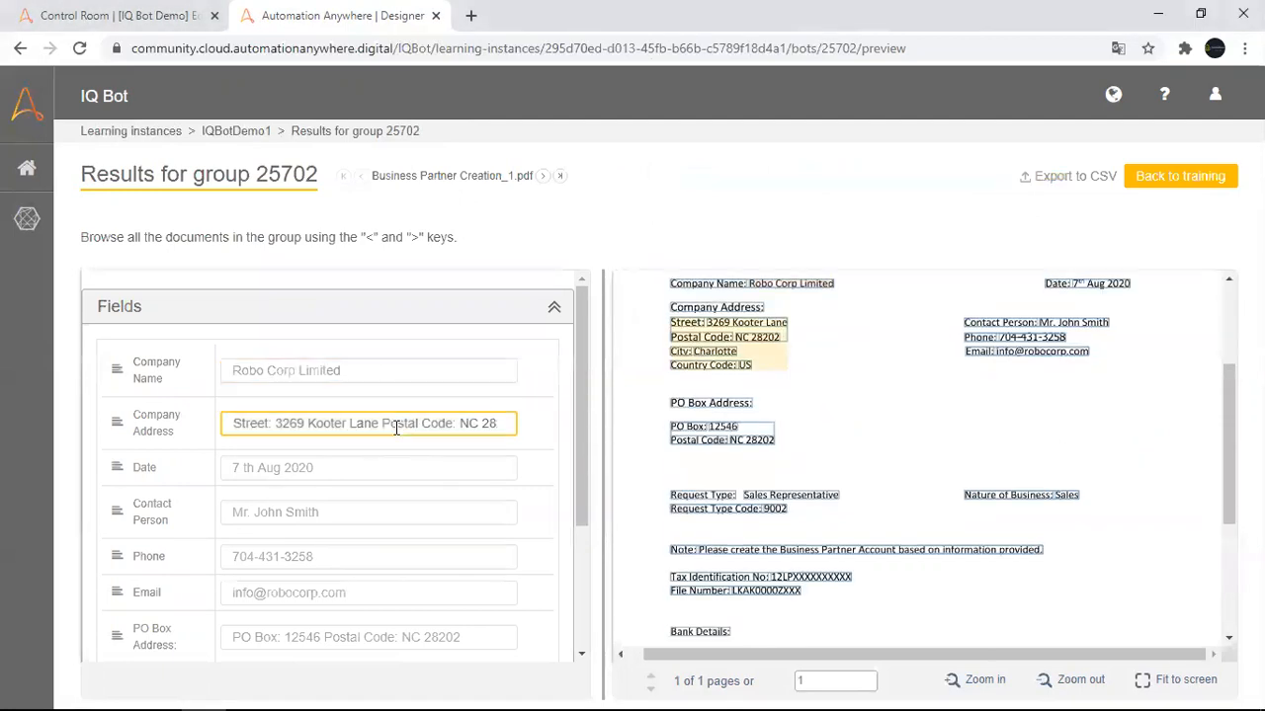
left_click(323, 467)
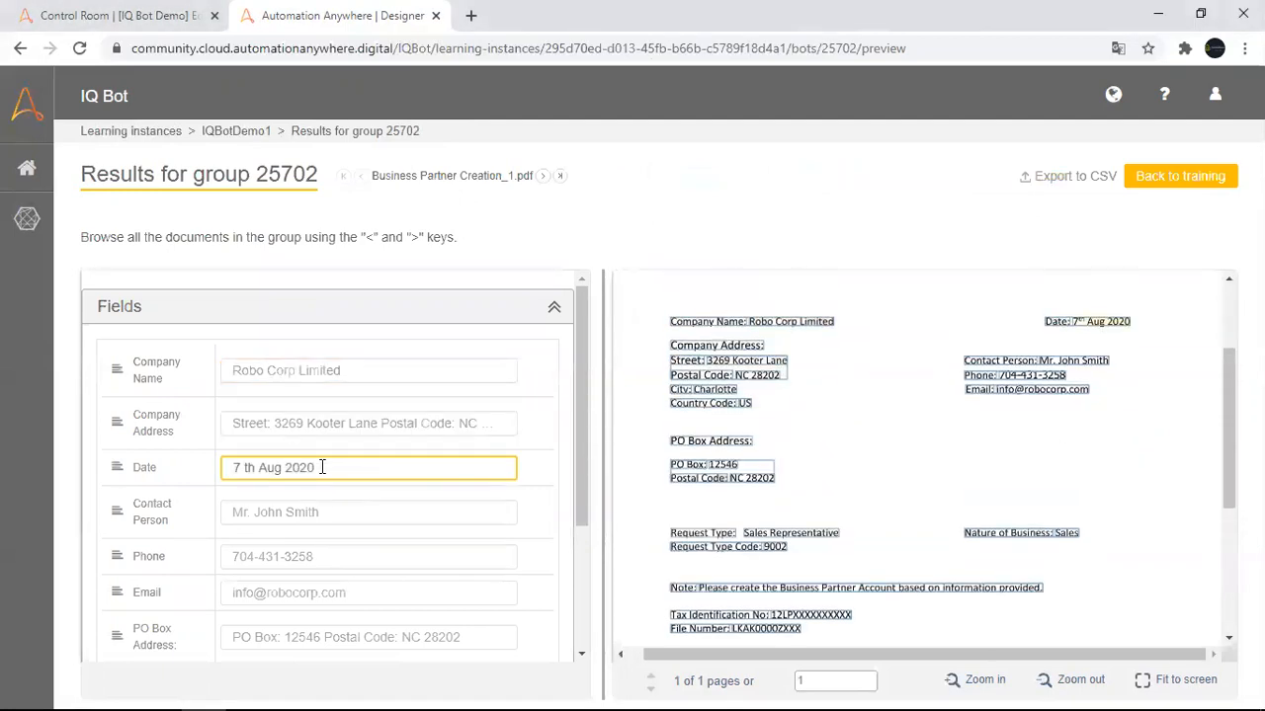
left_click(314, 515)
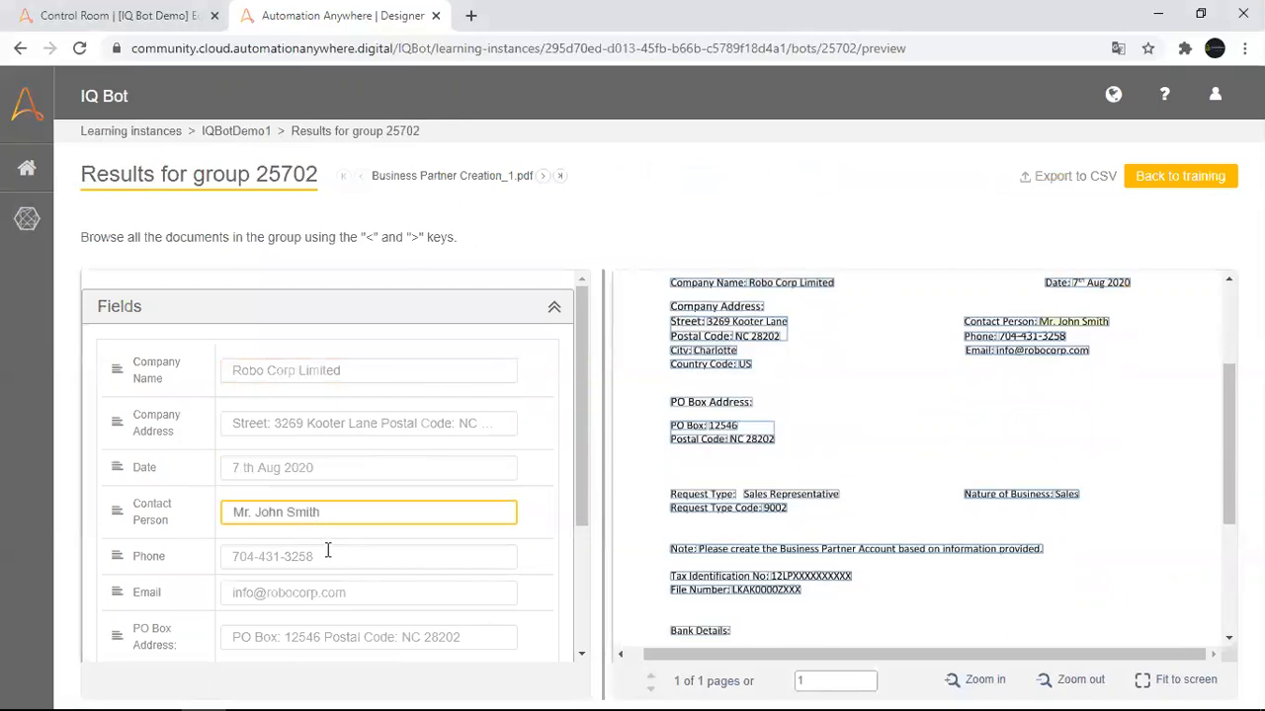
left_click(326, 553)
left_click(340, 591)
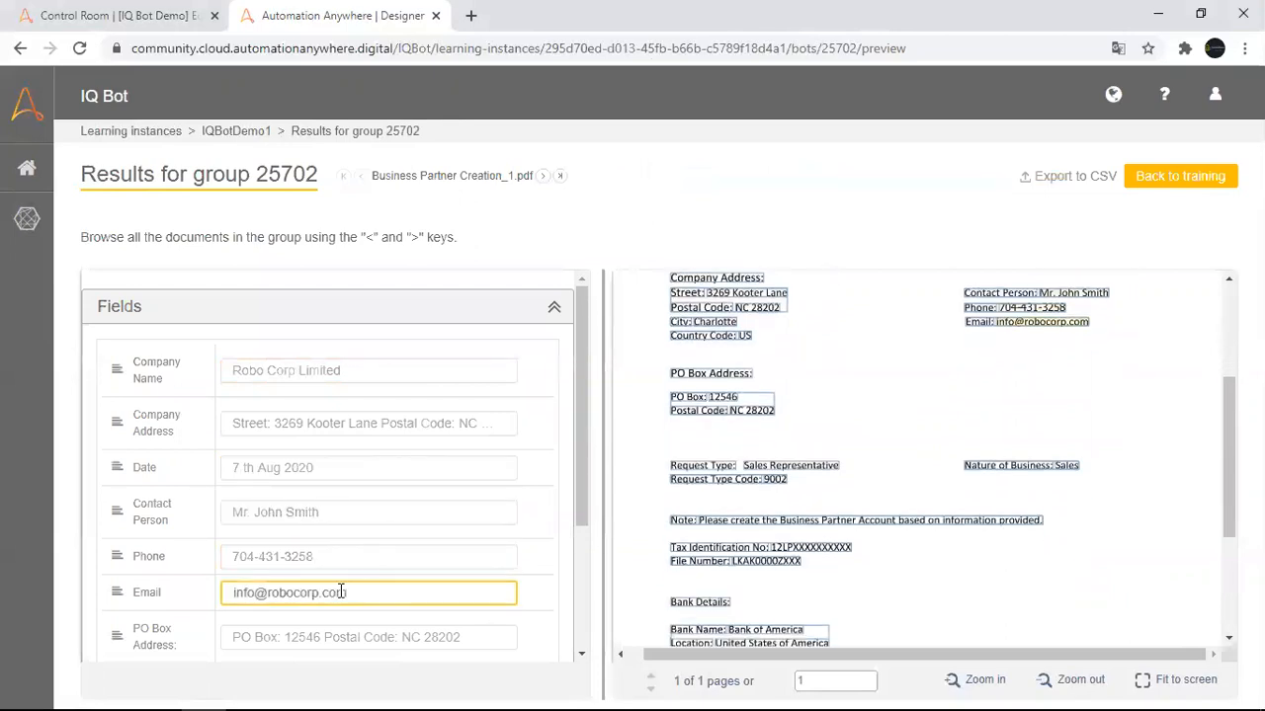
left_click(358, 635)
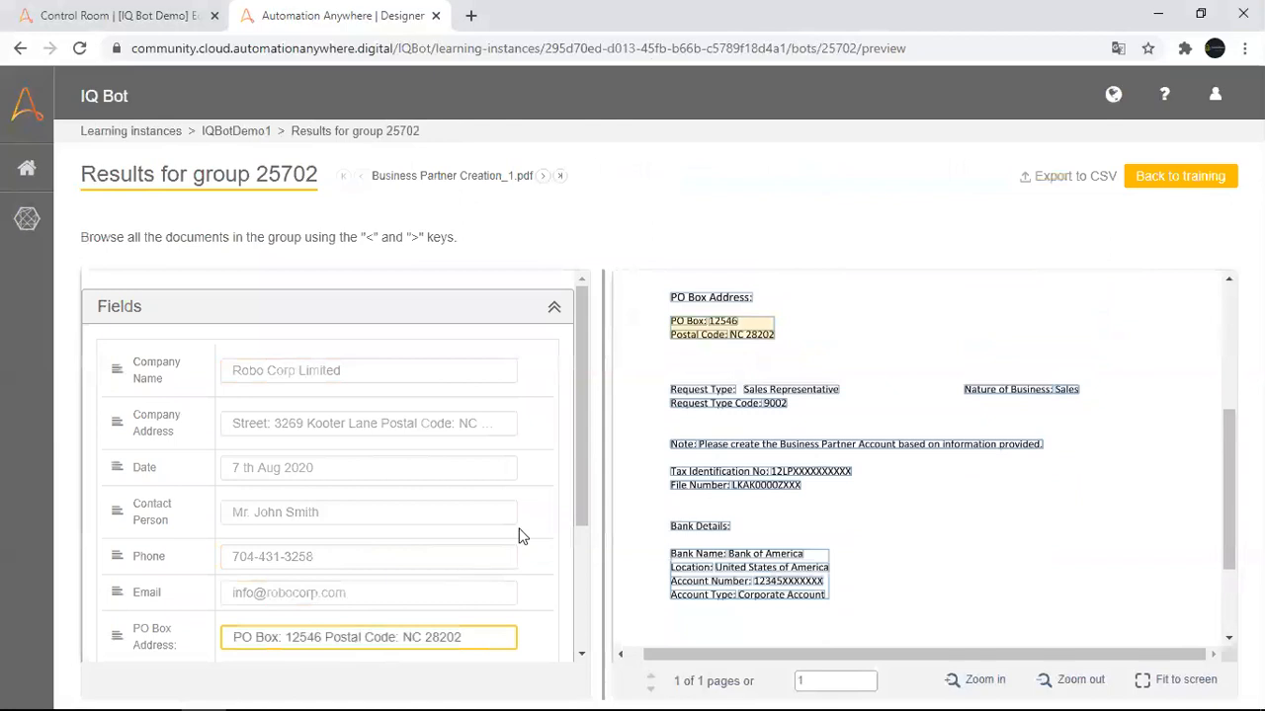
left_click_drag(589, 492, 584, 565)
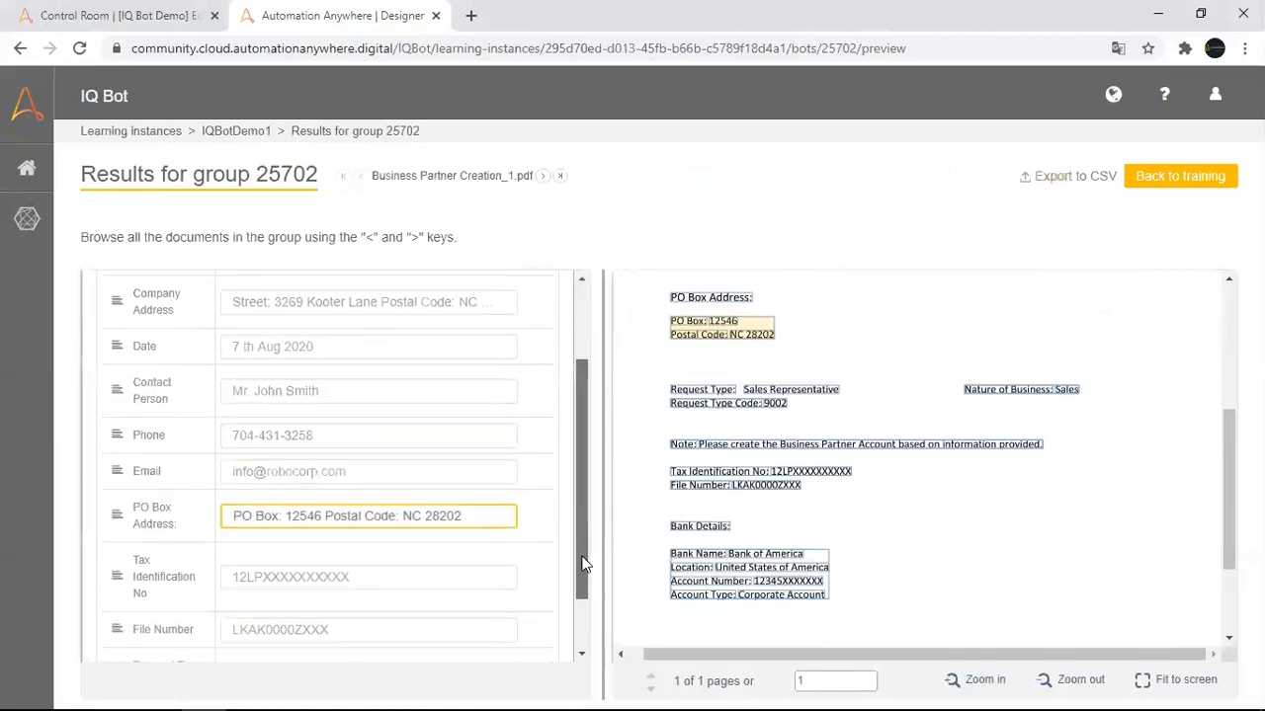
left_click(428, 578)
left_click(379, 621)
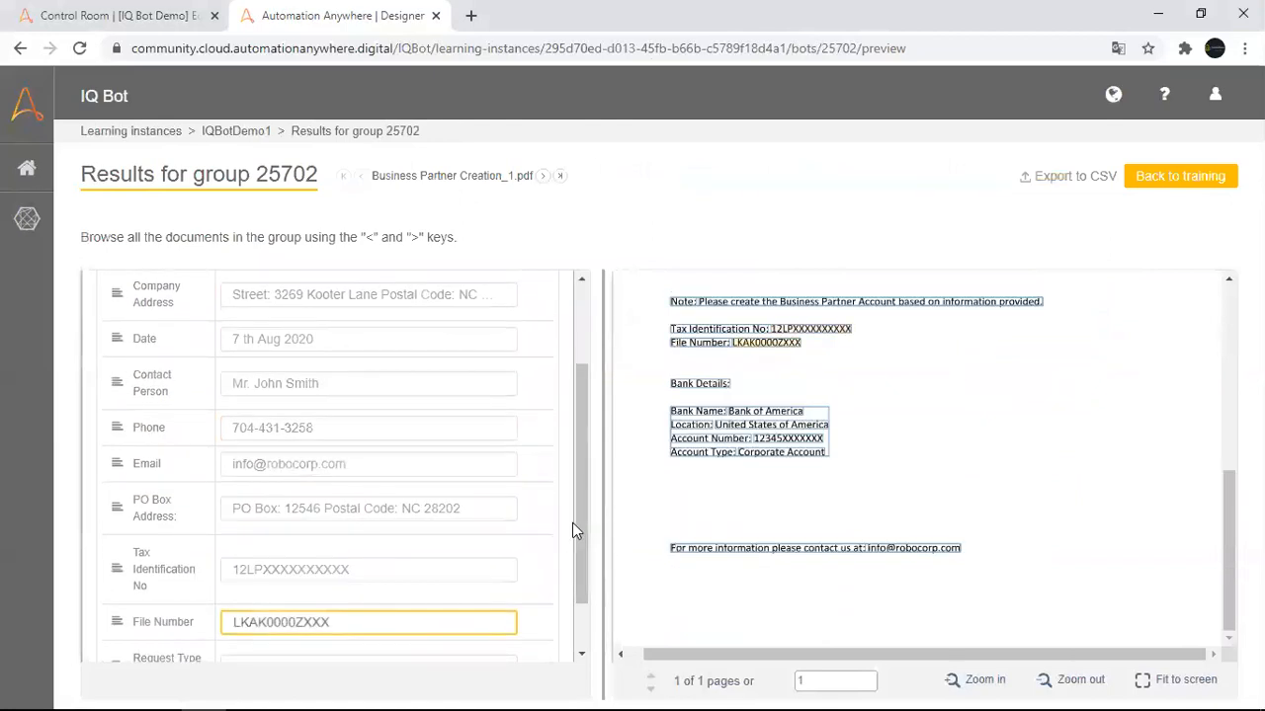
scroll(584, 556, "down", 1)
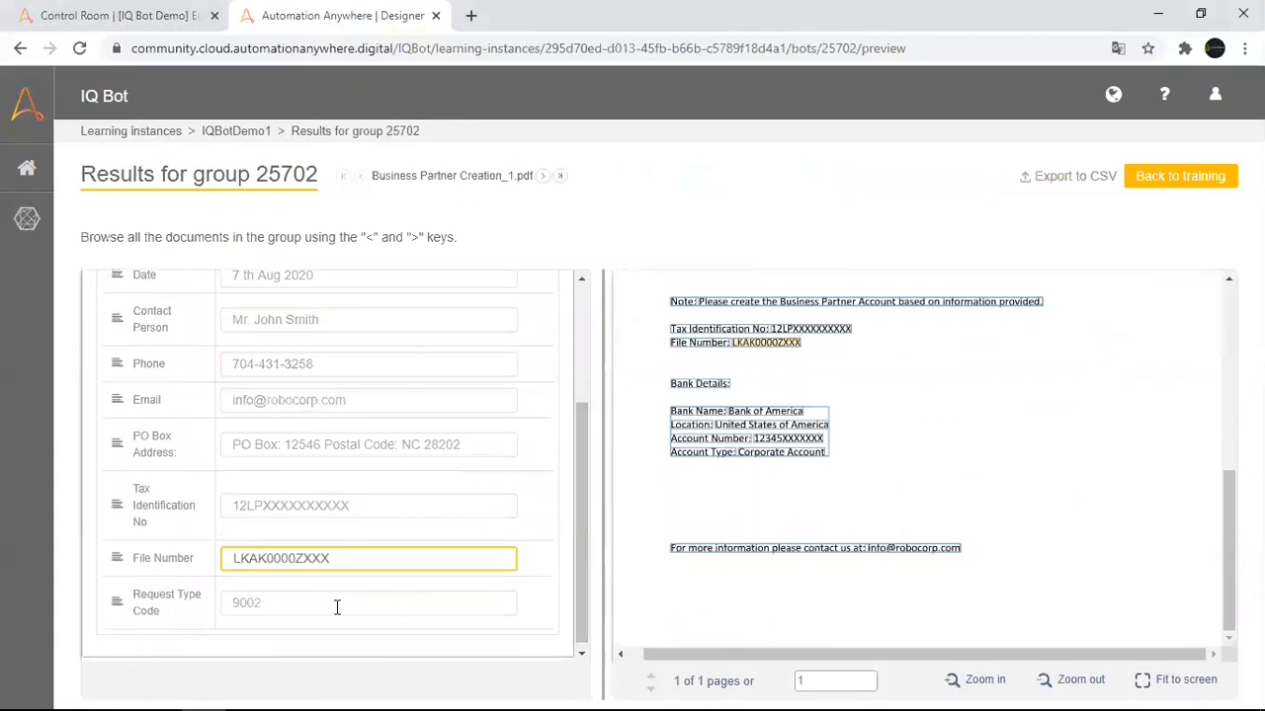
left_click(337, 604)
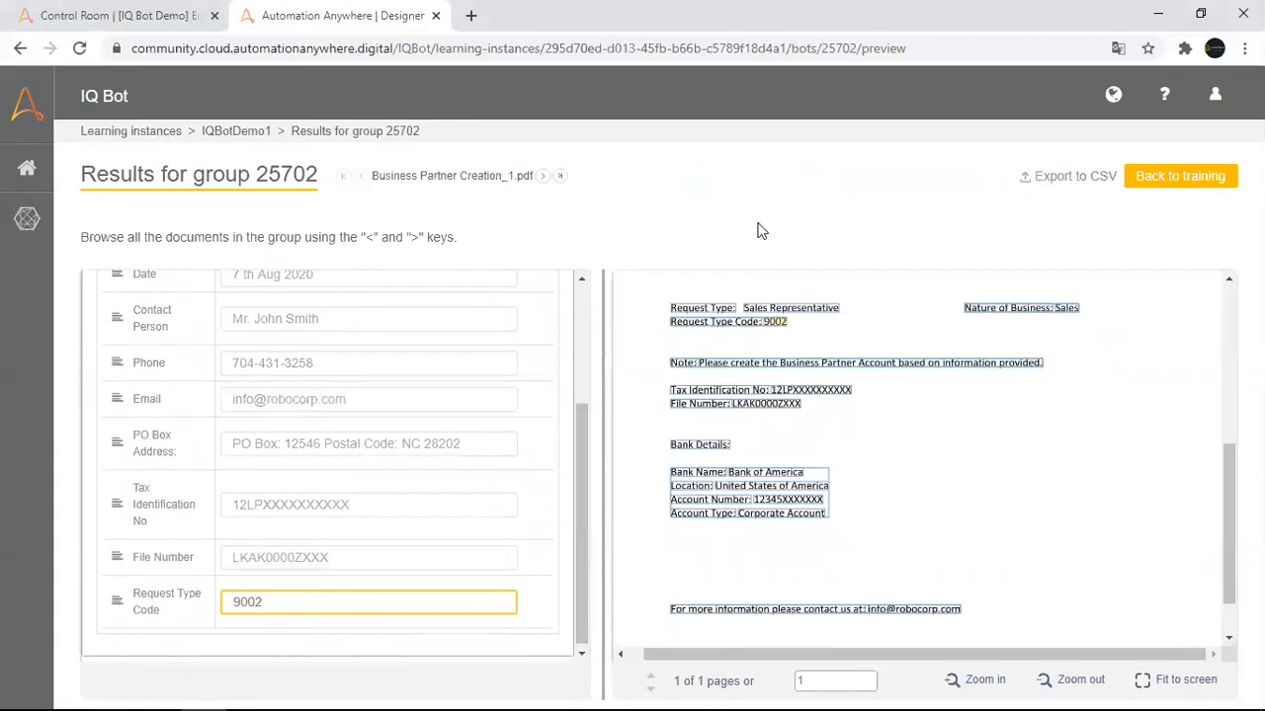
left_click(543, 177)
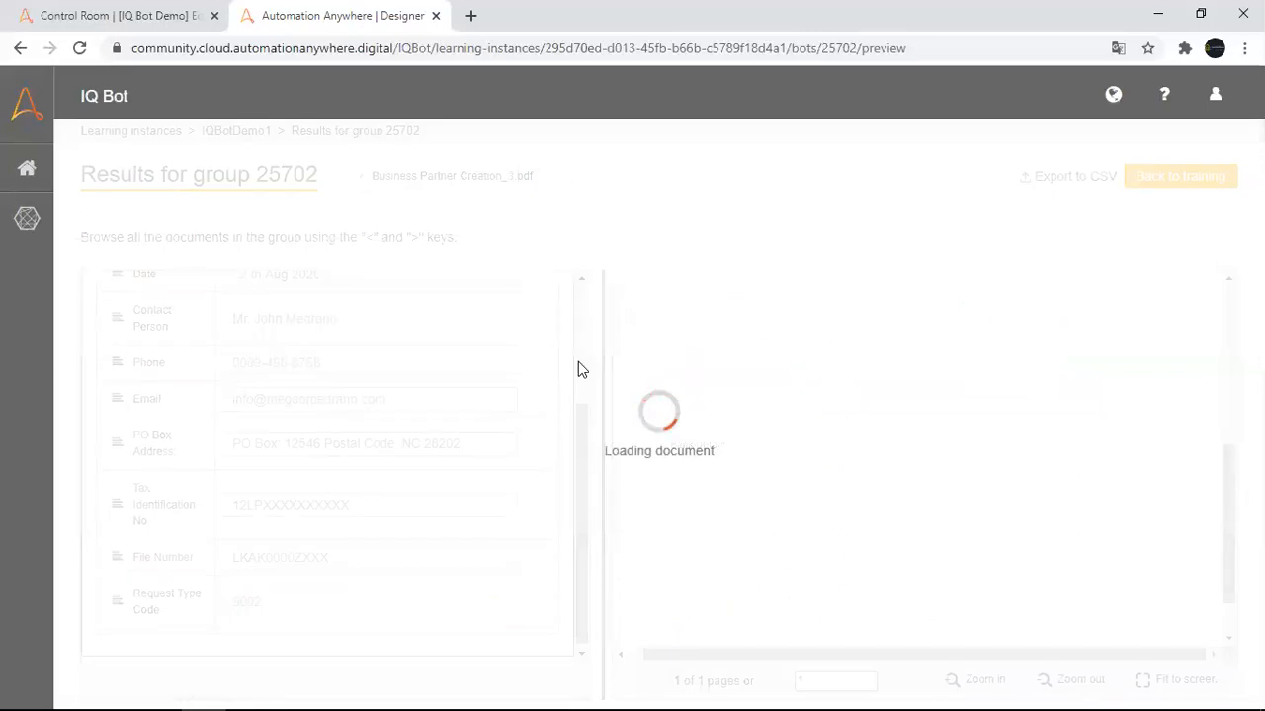
left_click_drag(581, 459, 578, 411)
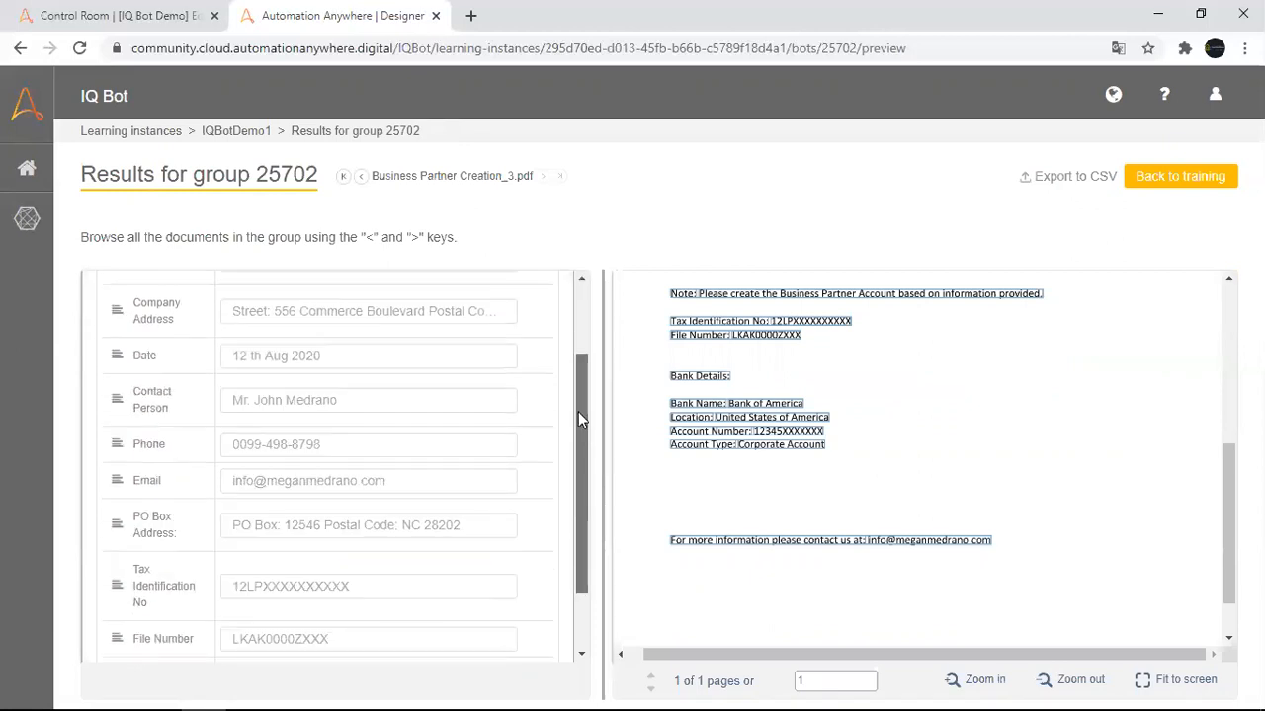
Return to training, save the mapping of group 25702 and move on to the next group.
left_click(1181, 178)
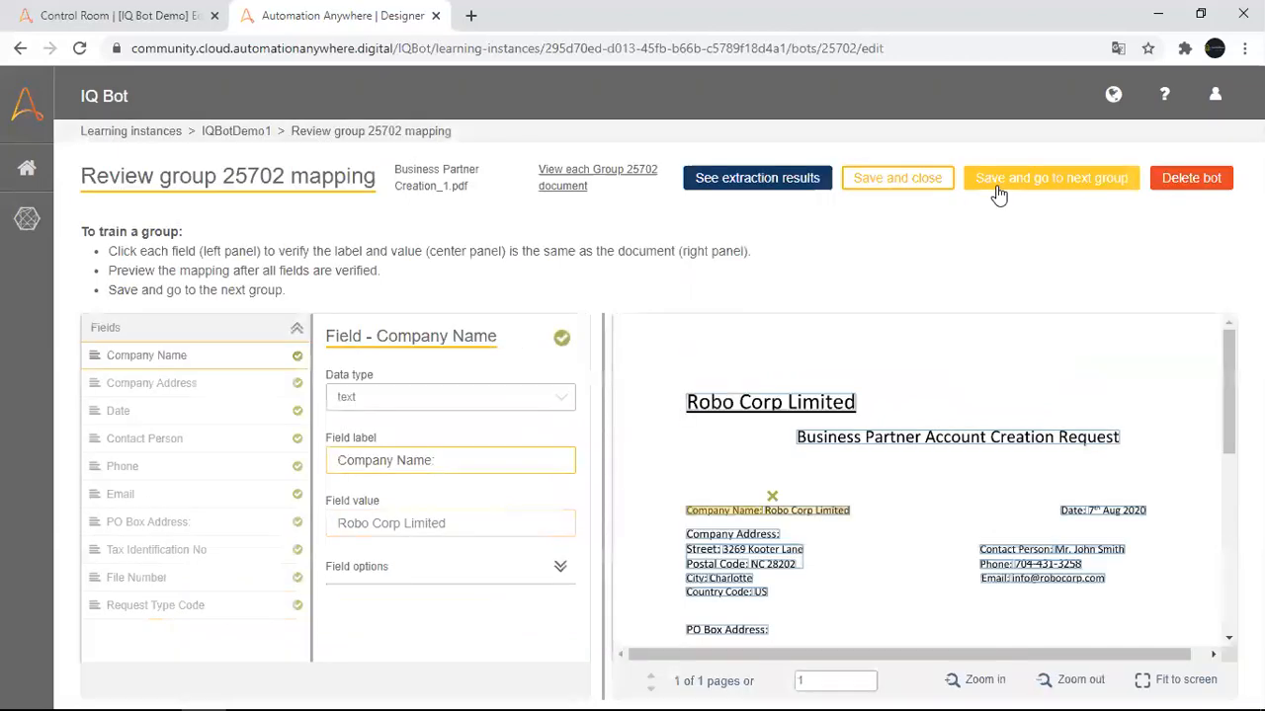
left_click(1029, 186)
left_click(573, 435)
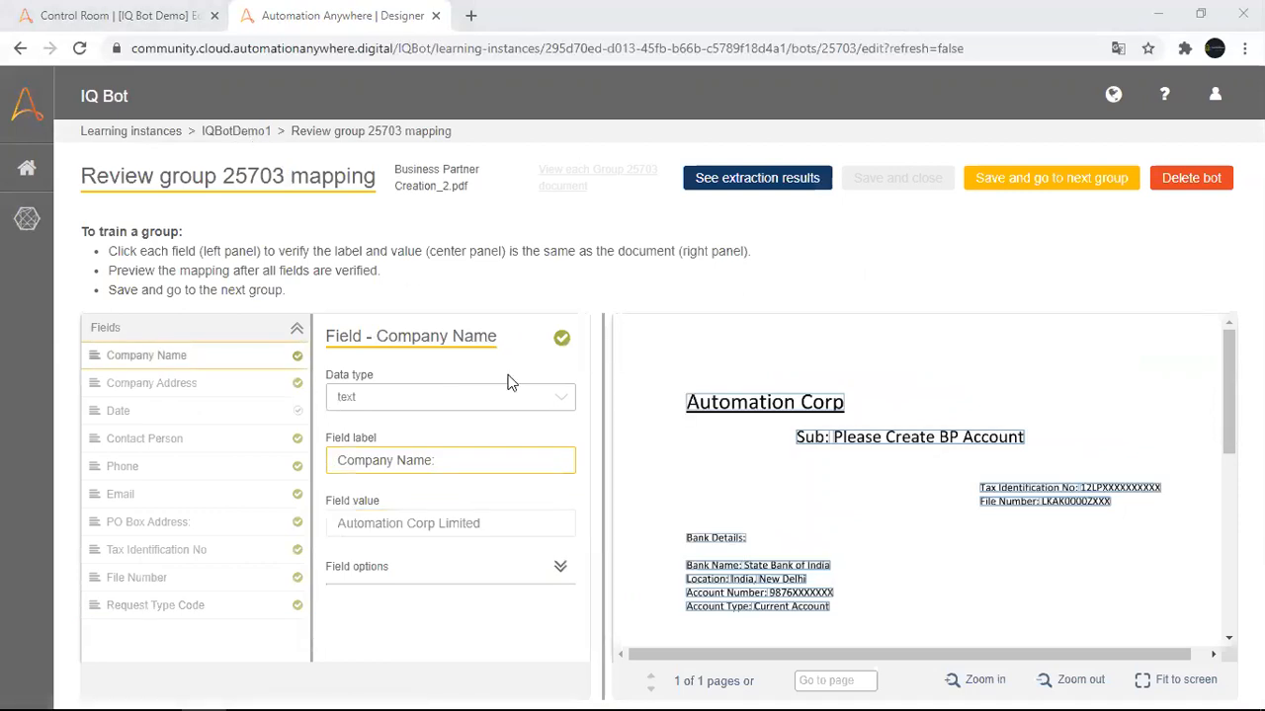
Set Company Name and Company Address to optional, and enlarge the address value region to cover the street through country code lines.
left_click(500, 569)
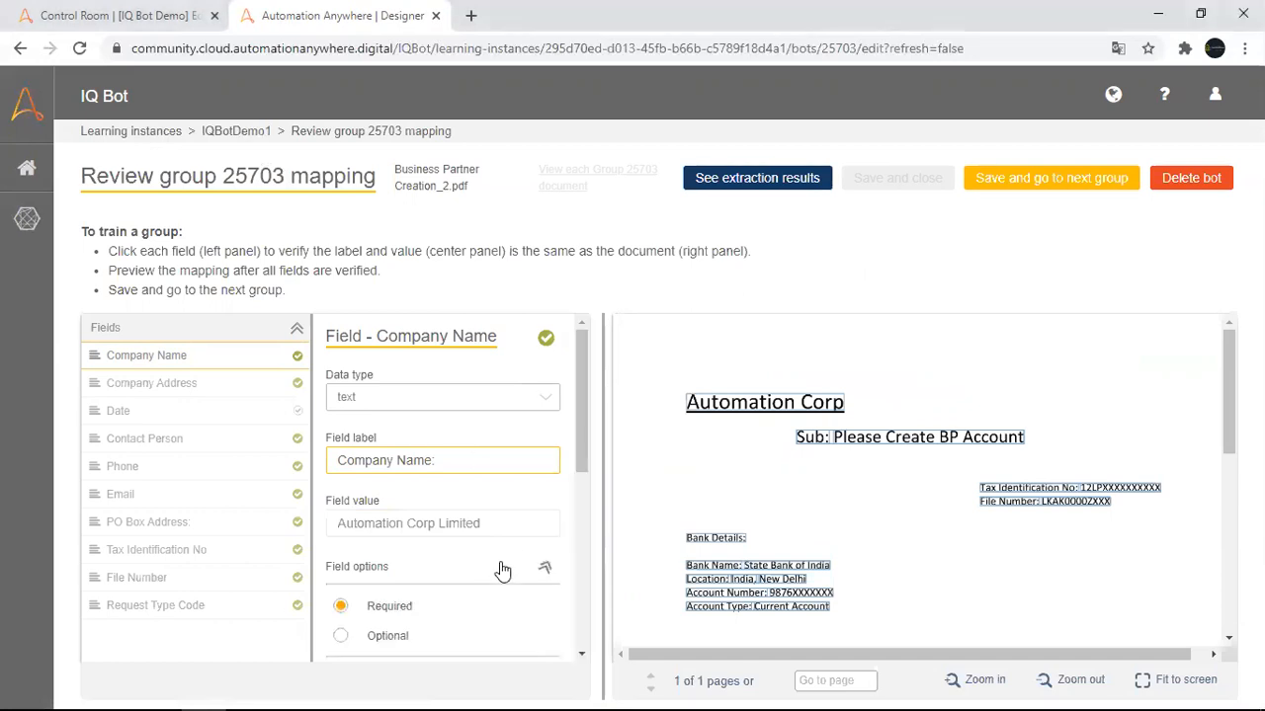
left_click(377, 634)
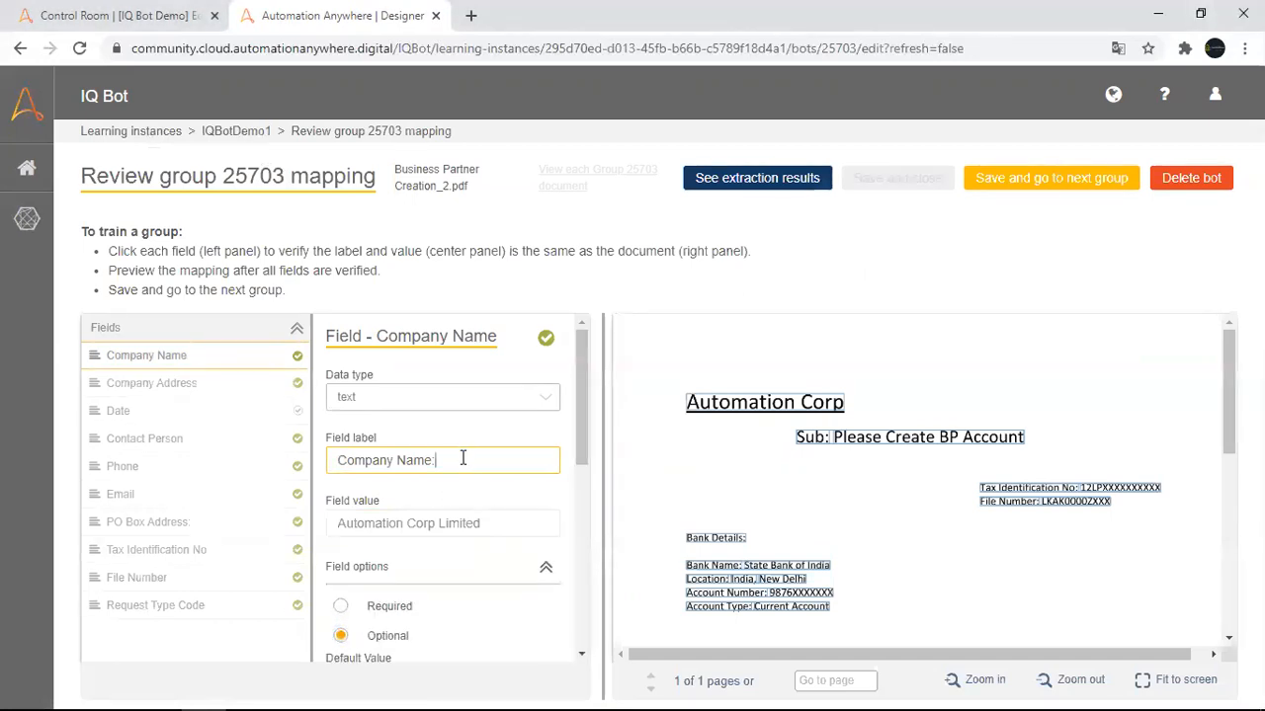
left_click(191, 386)
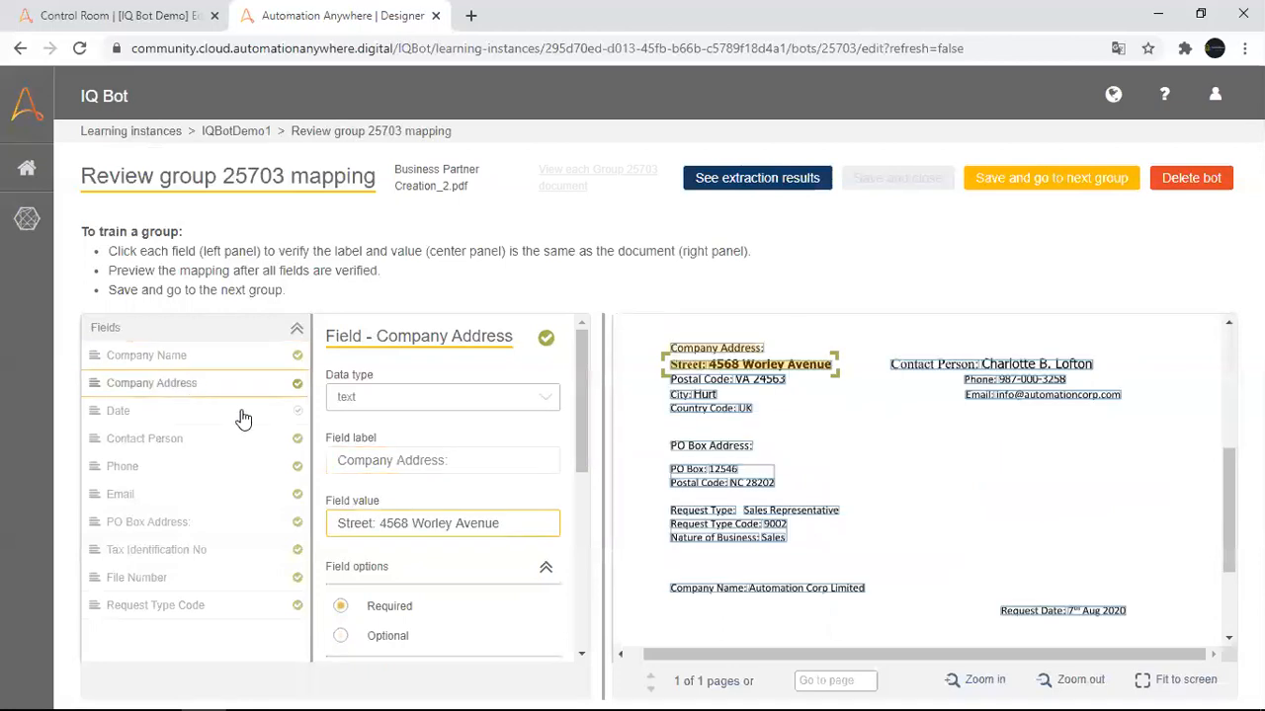
left_click(382, 635)
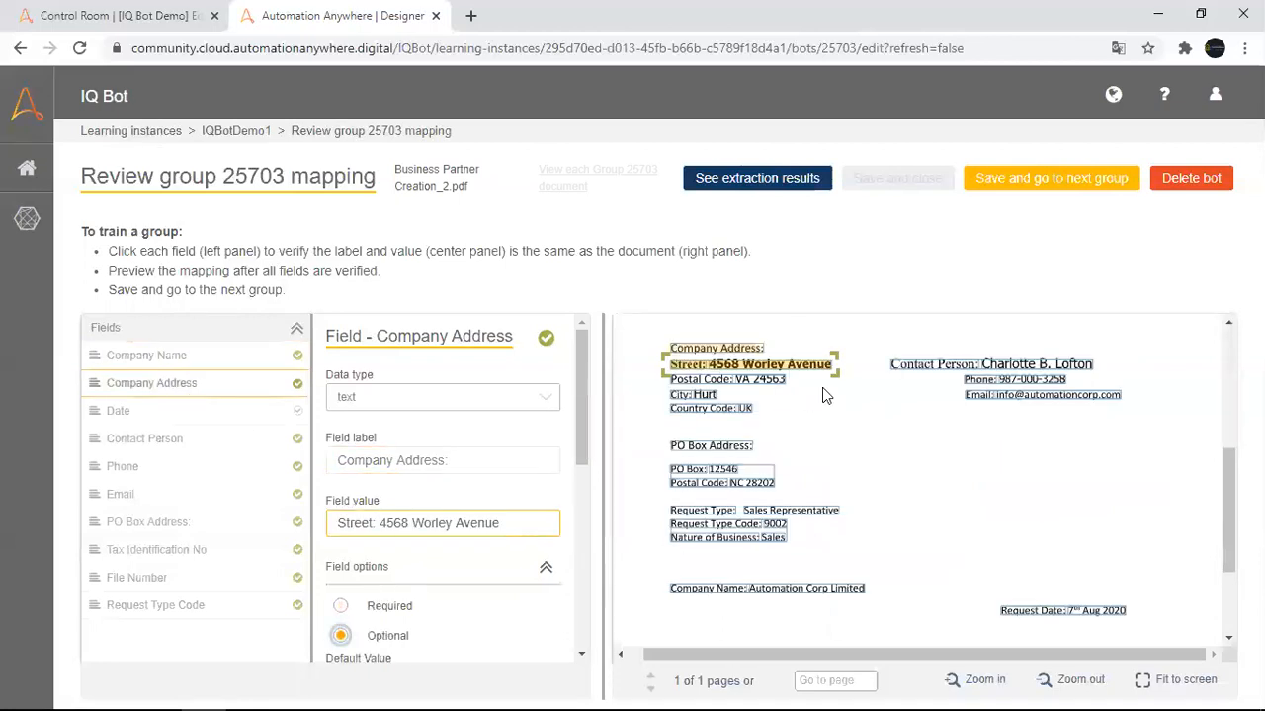
left_click_drag(836, 372, 837, 430)
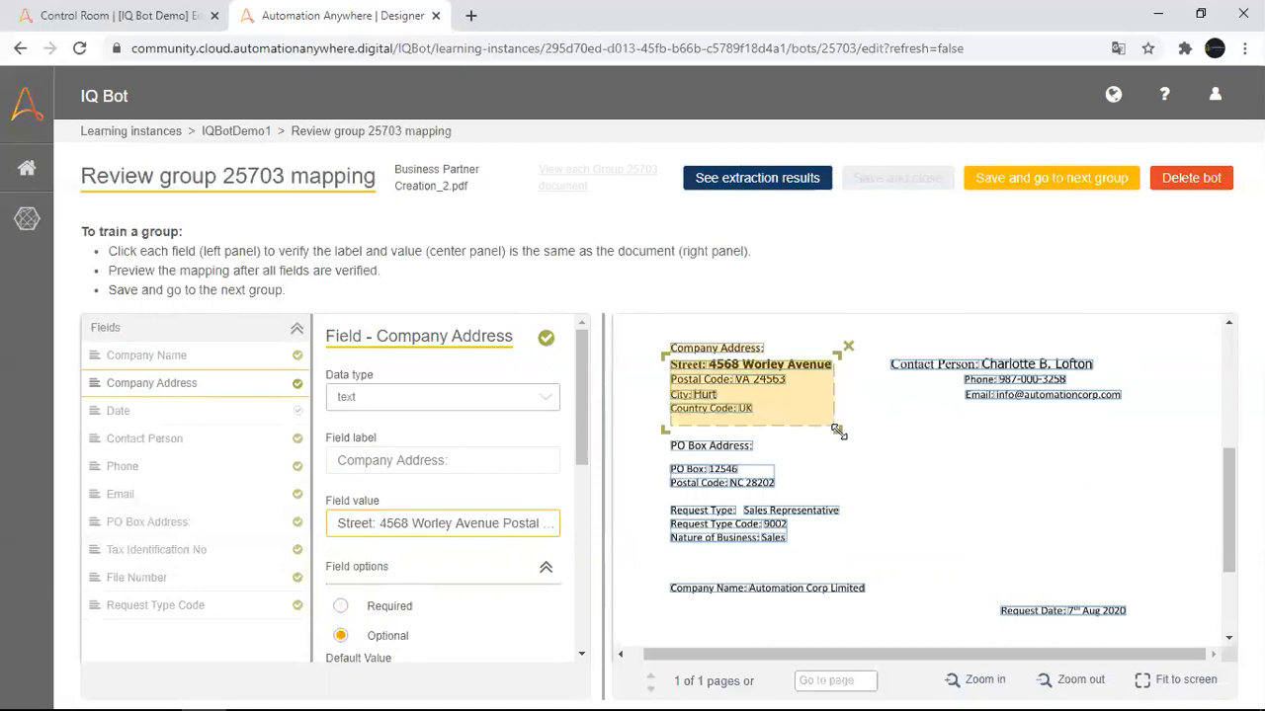
left_click_drag(673, 355, 649, 349)
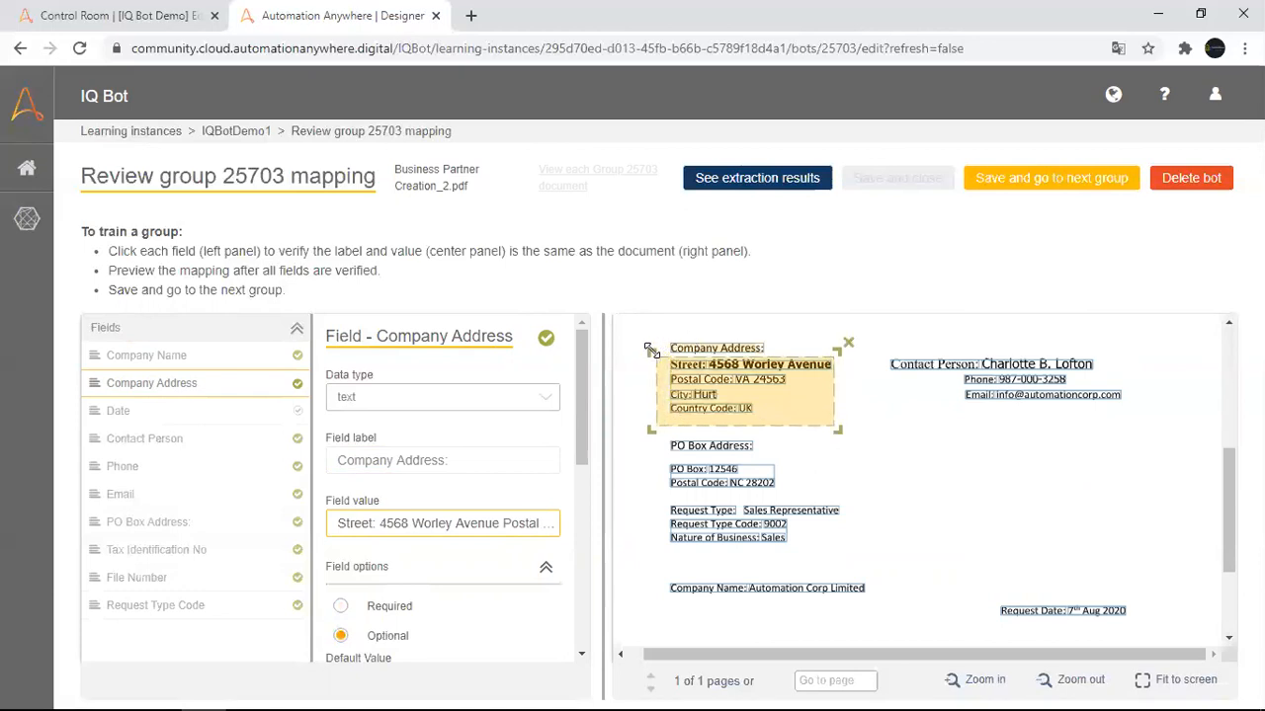
Set the Date field to optional and map it to the Request Date label and value near the end of the document.
left_click(234, 415)
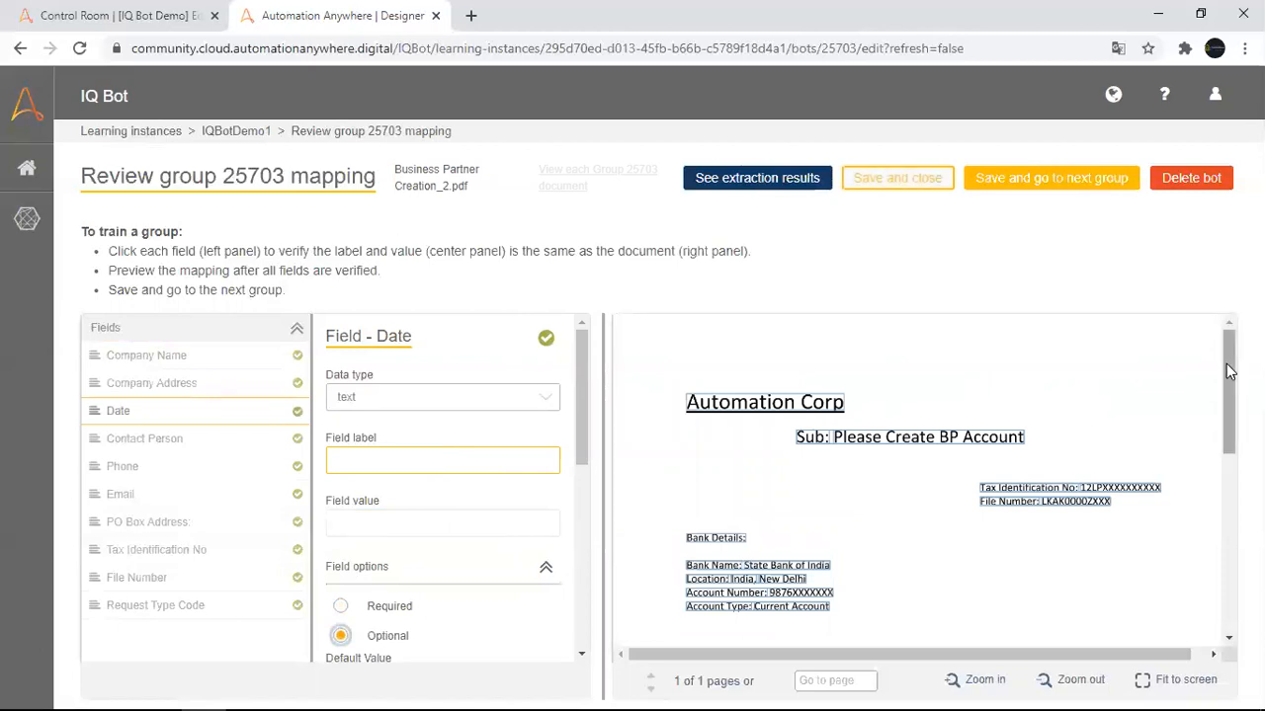
left_click_drag(1226, 366, 1226, 533)
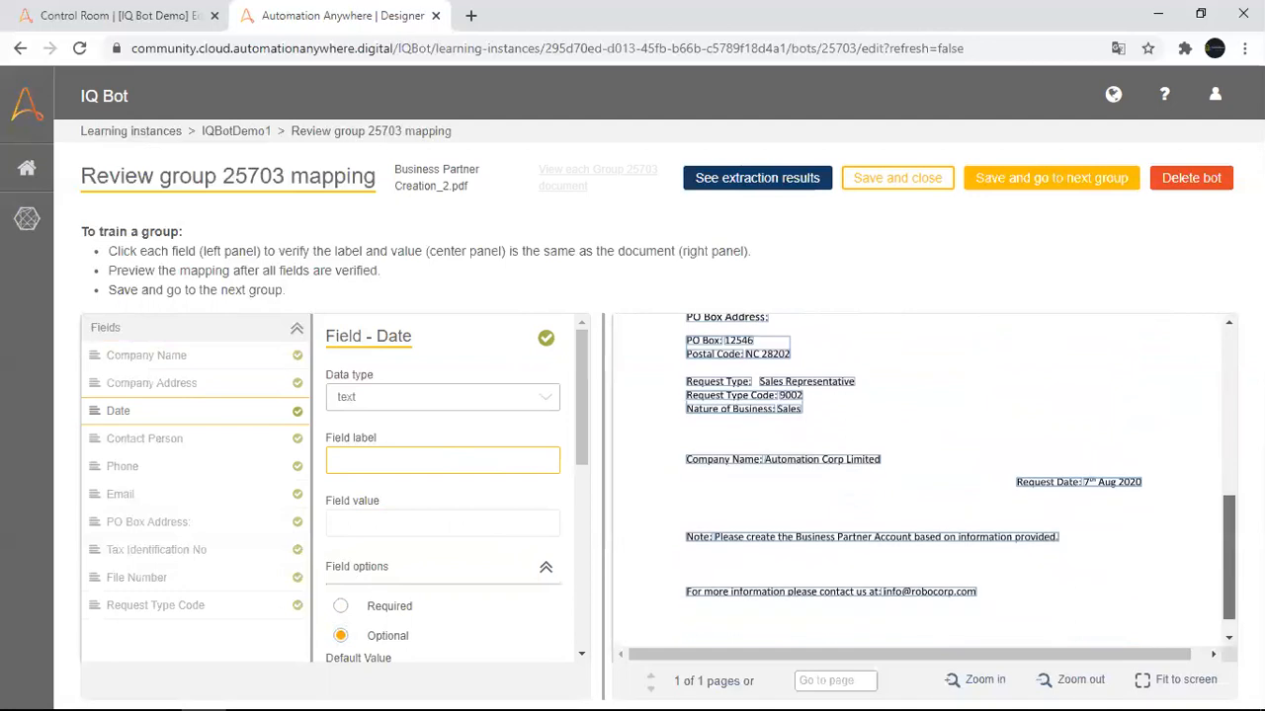
left_click(1037, 491)
left_click(1037, 491)
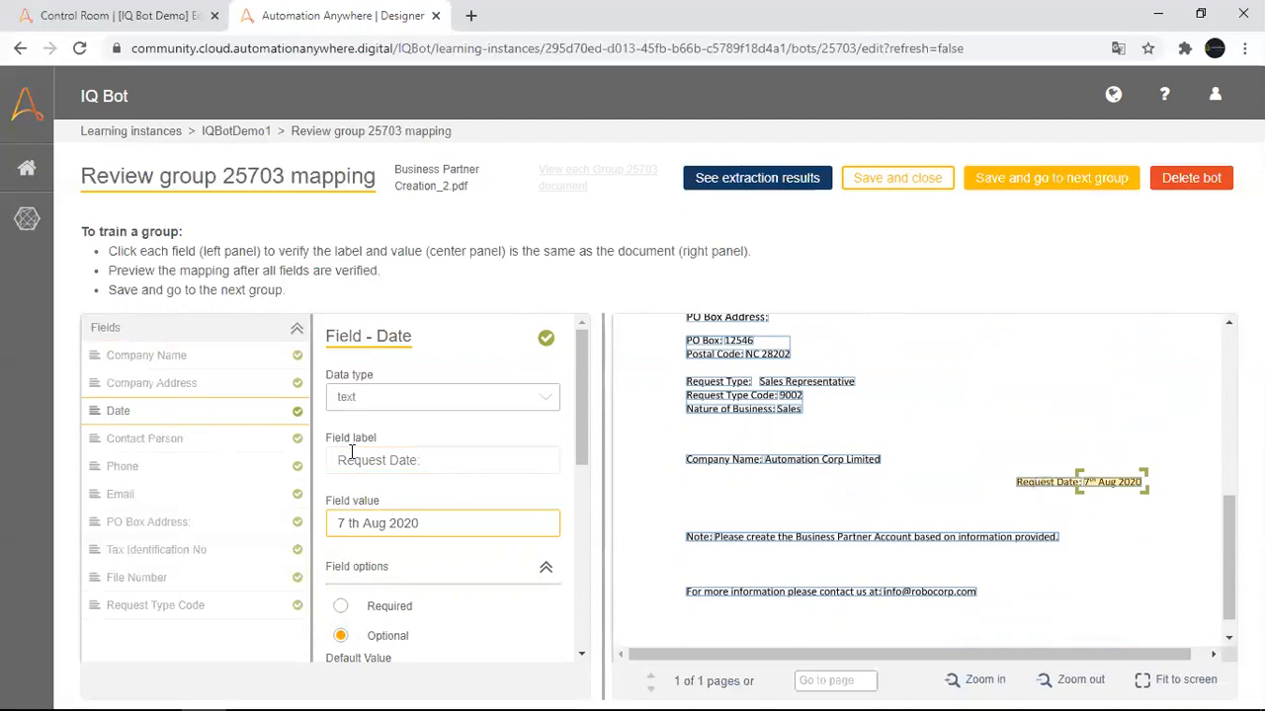
Set the Contact Person, Phone and Email fields of group 25703 to optional.
left_click(205, 445)
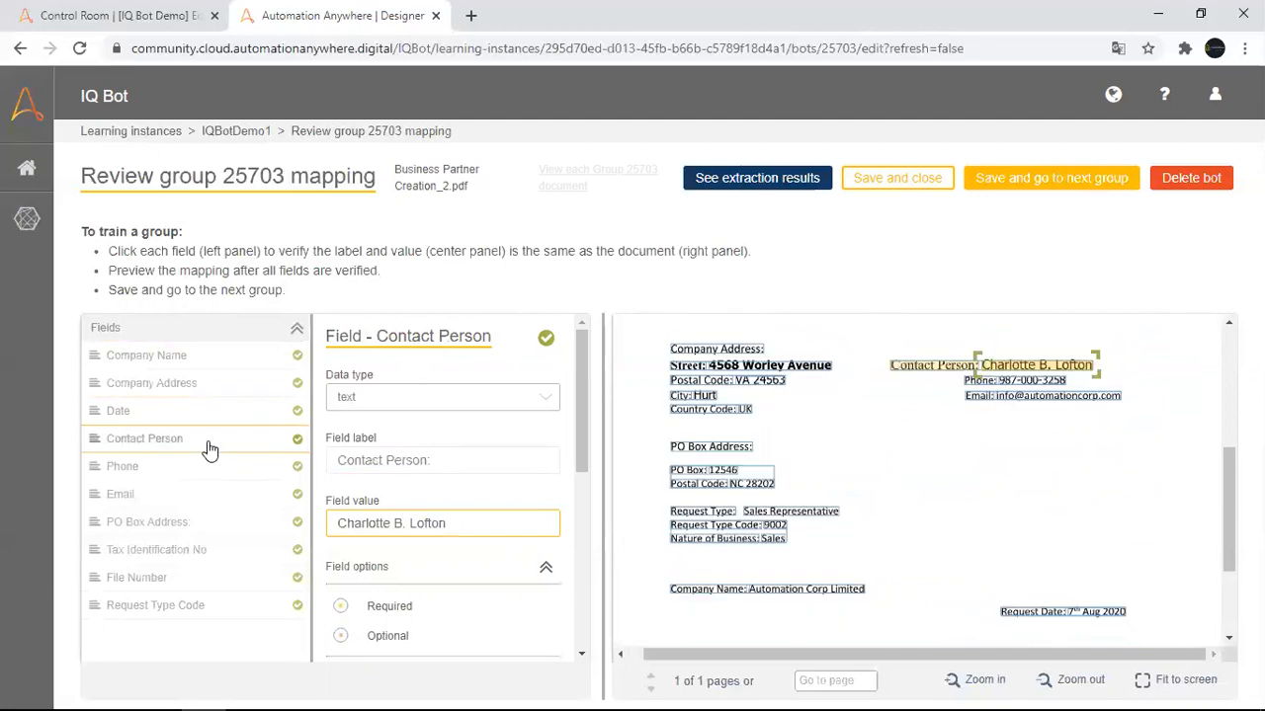
left_click(371, 637)
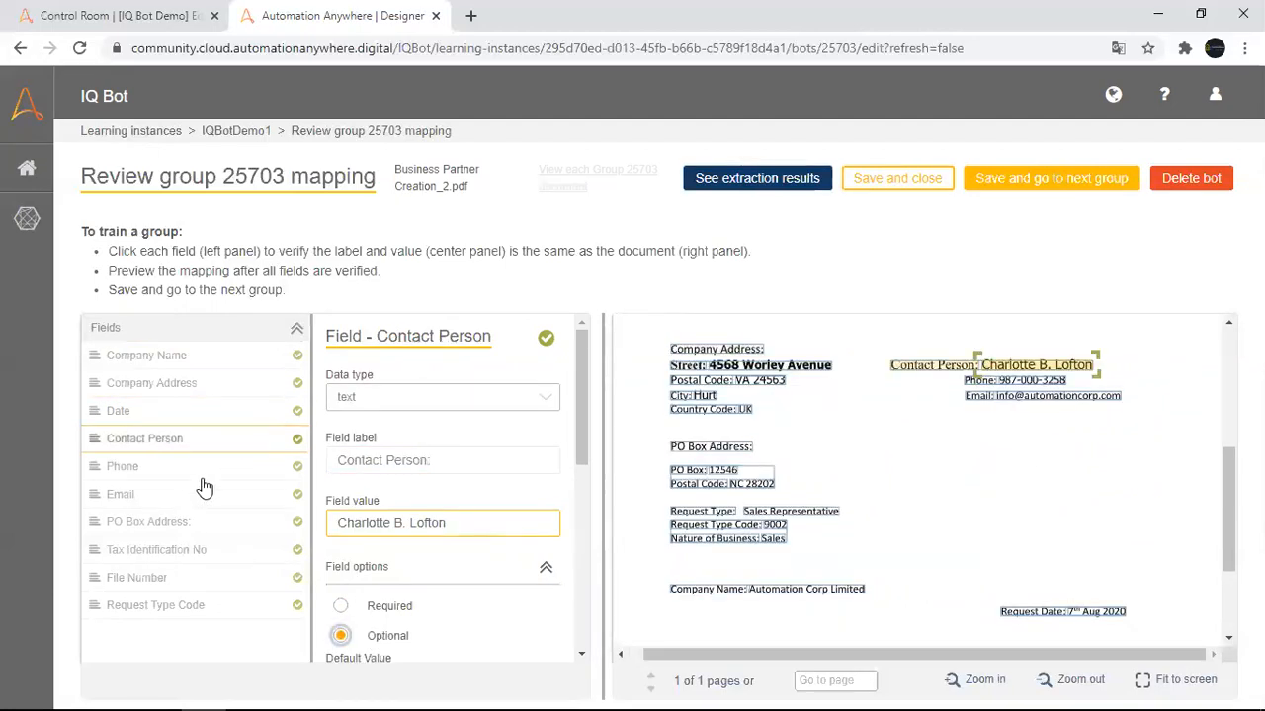
left_click(237, 473)
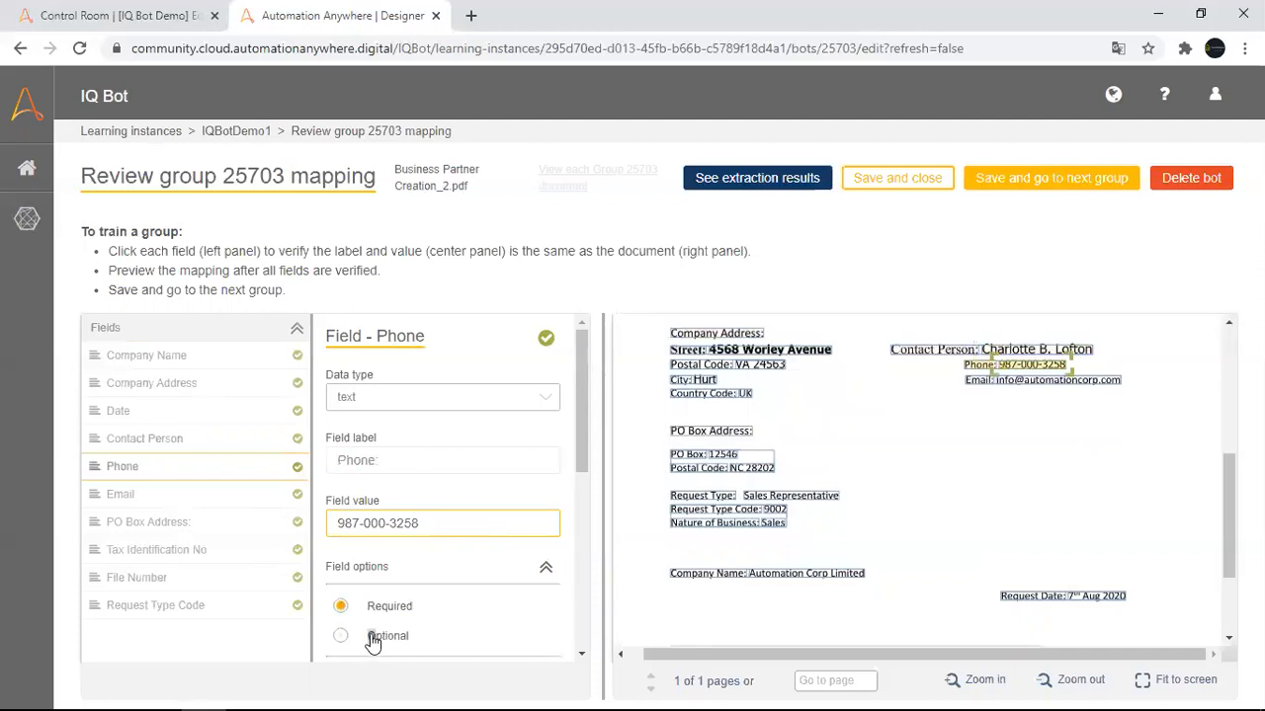
left_click(340, 635)
left_click(230, 499)
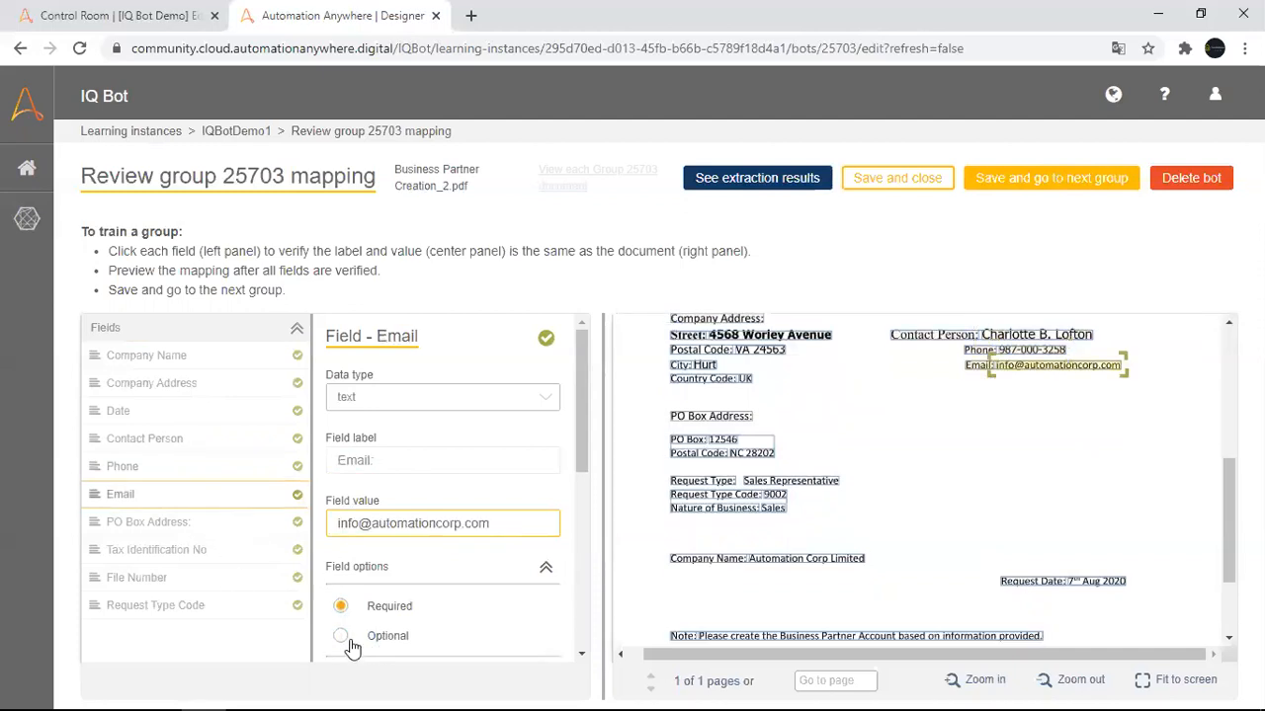
left_click(341, 636)
Set PO Box Address to optional and enlarge its value region to cover both the PO Box and Postal Code lines.
left_click(226, 530)
left_click(351, 639)
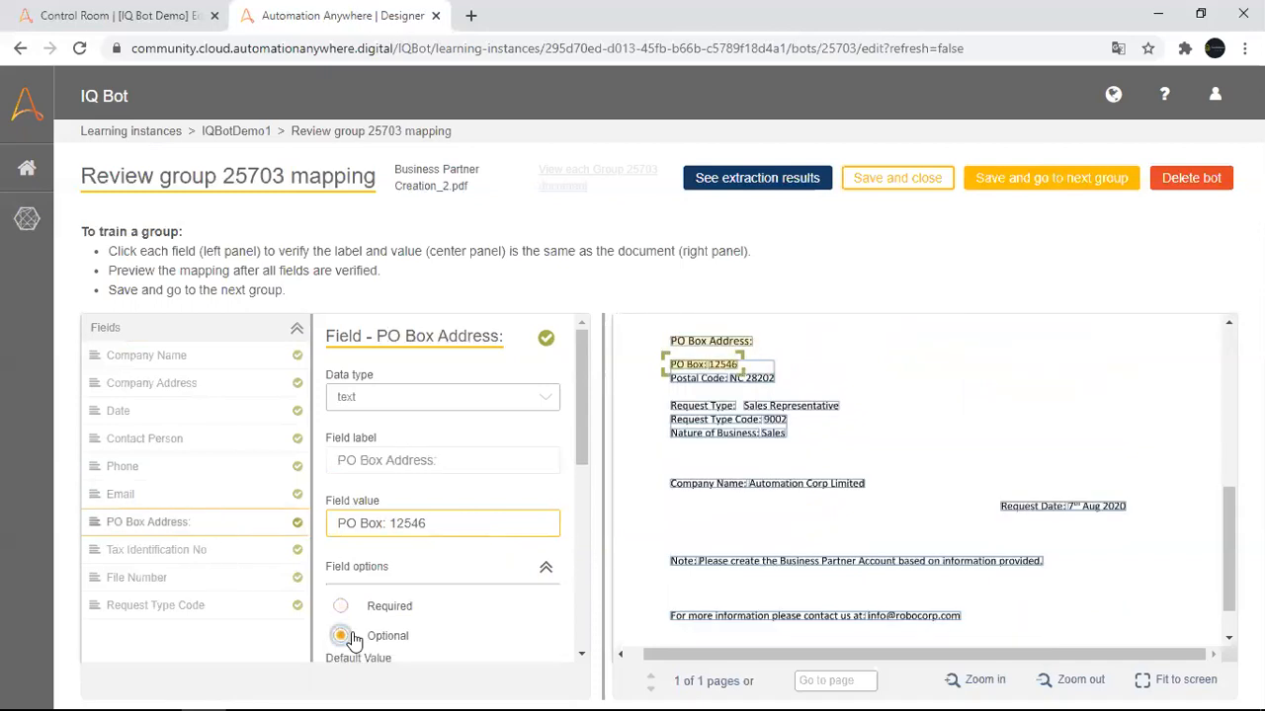
left_click_drag(742, 374, 798, 393)
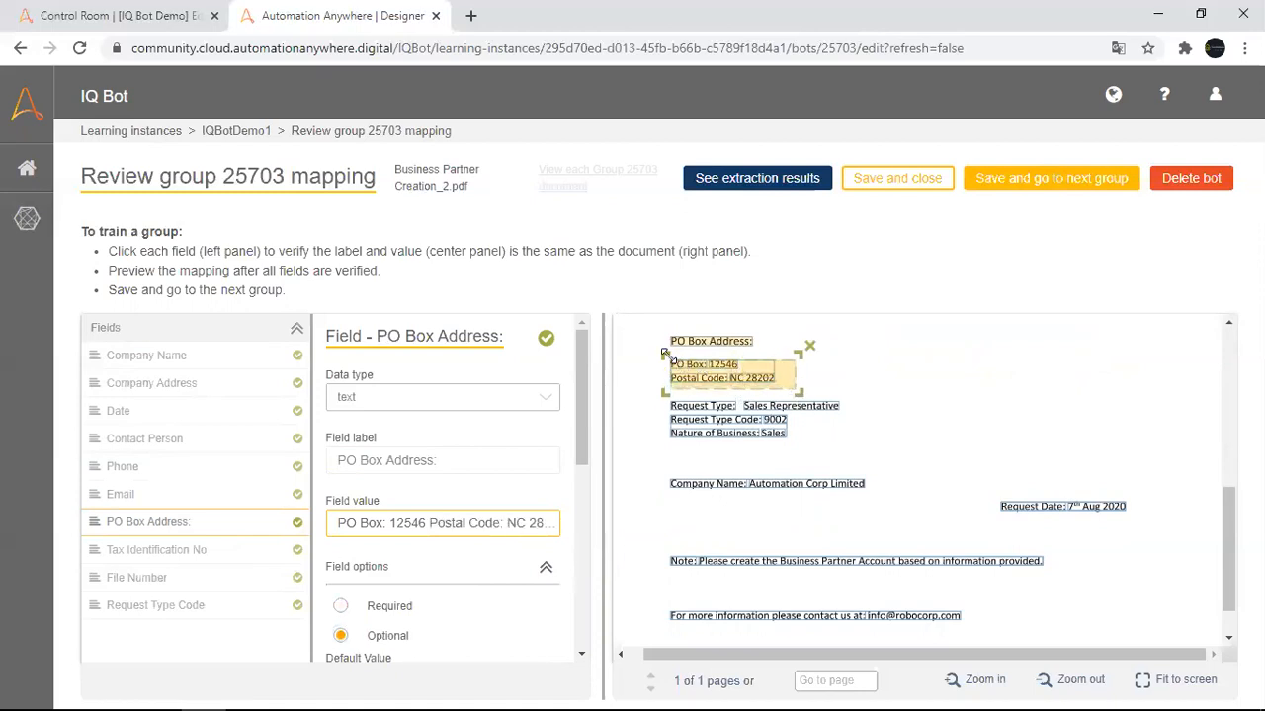
left_click_drag(663, 353, 656, 347)
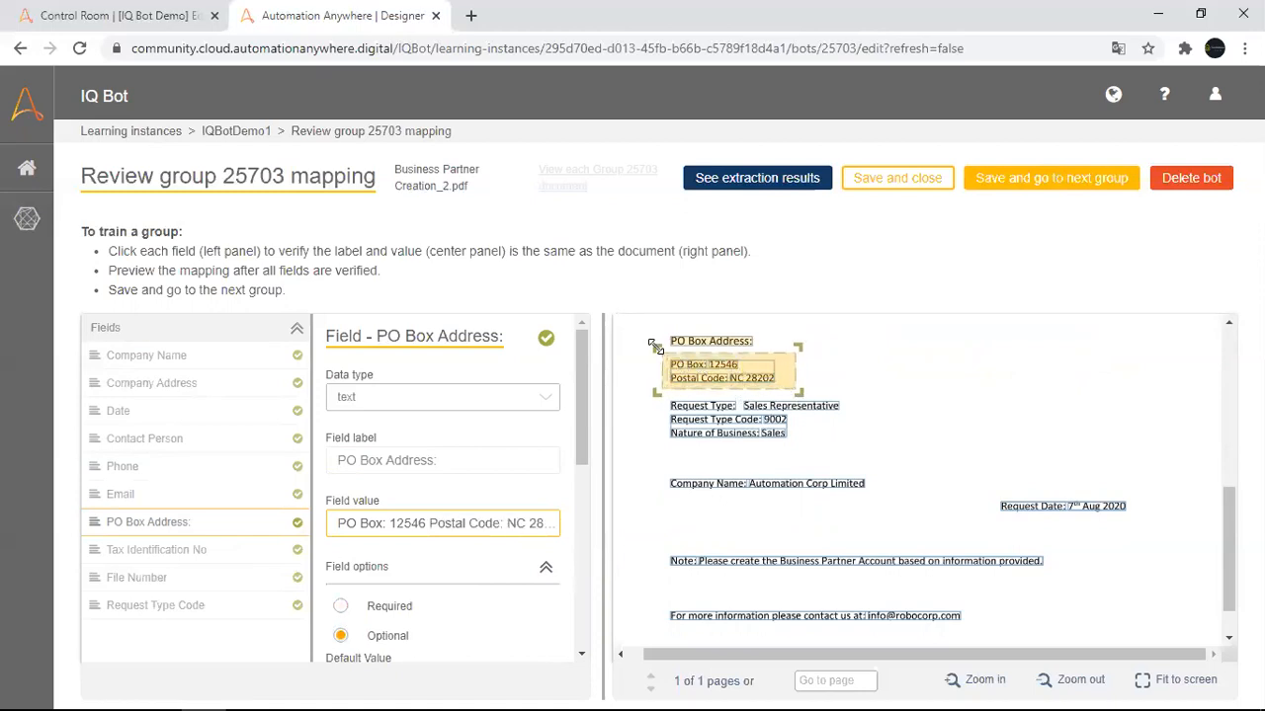
Set the Tax Identification No, File Number and Request Type Code fields to optional.
left_click(242, 549)
left_click(341, 605)
left_click(339, 635)
left_click(231, 579)
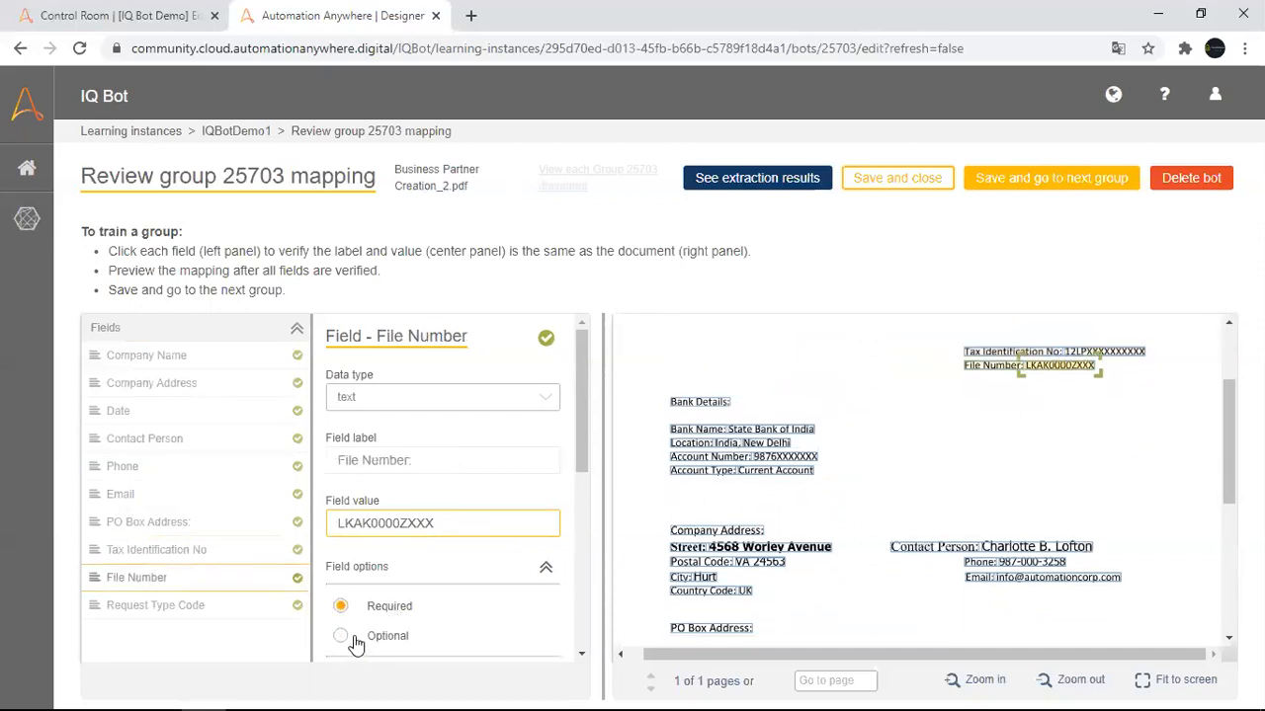
left_click(342, 636)
left_click(200, 610)
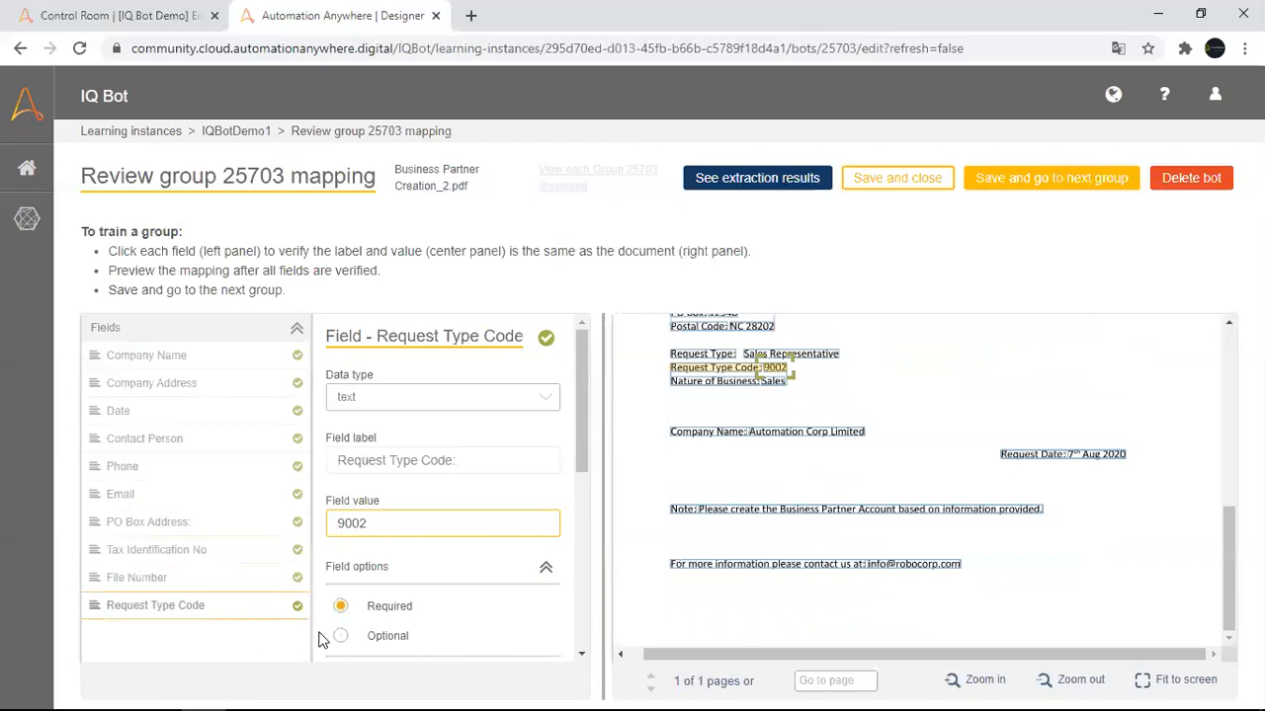
left_click(340, 636)
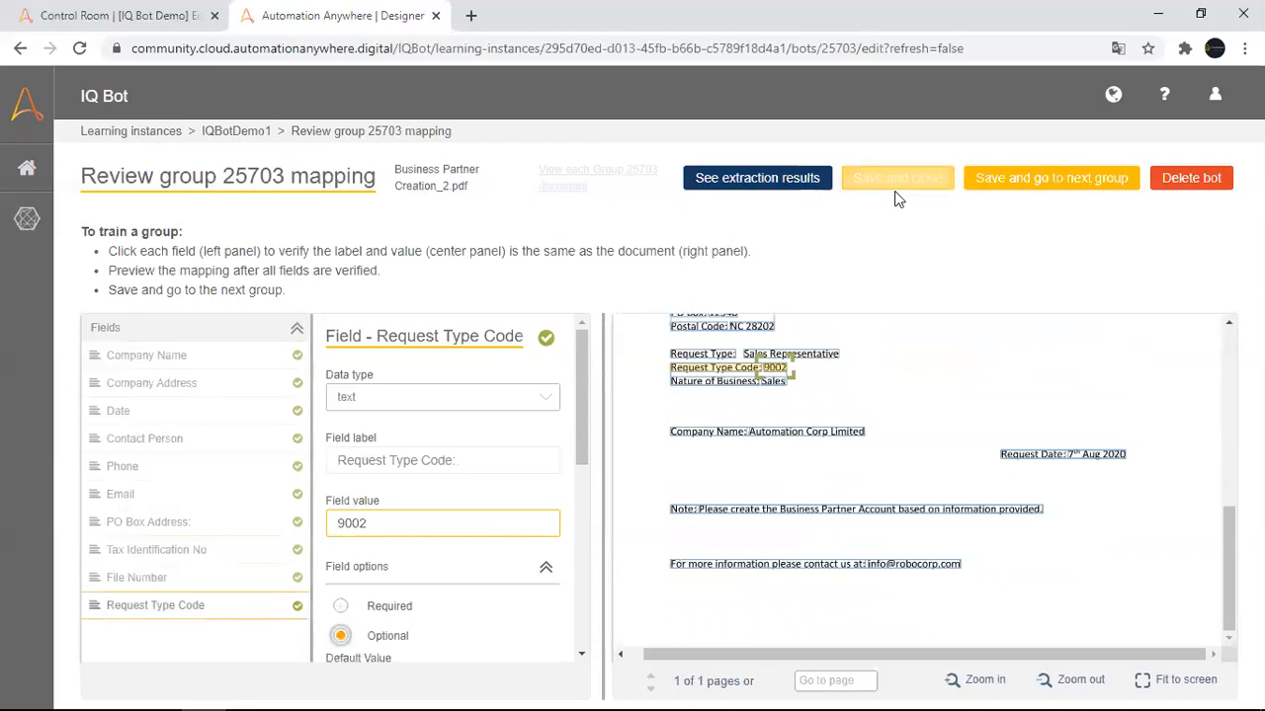
Preview the extraction results for group 25703 and check their CSV export, preview.csv, in Excel.
left_click(777, 182)
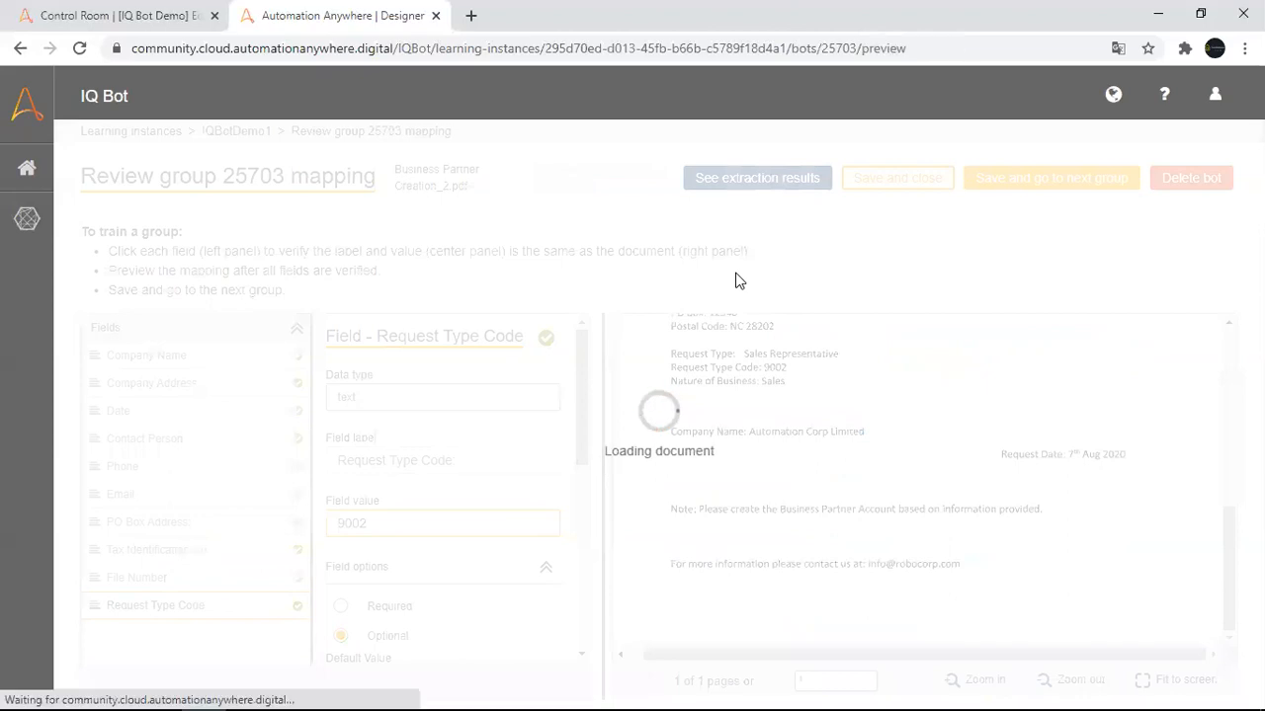
left_click_drag(584, 350, 569, 510)
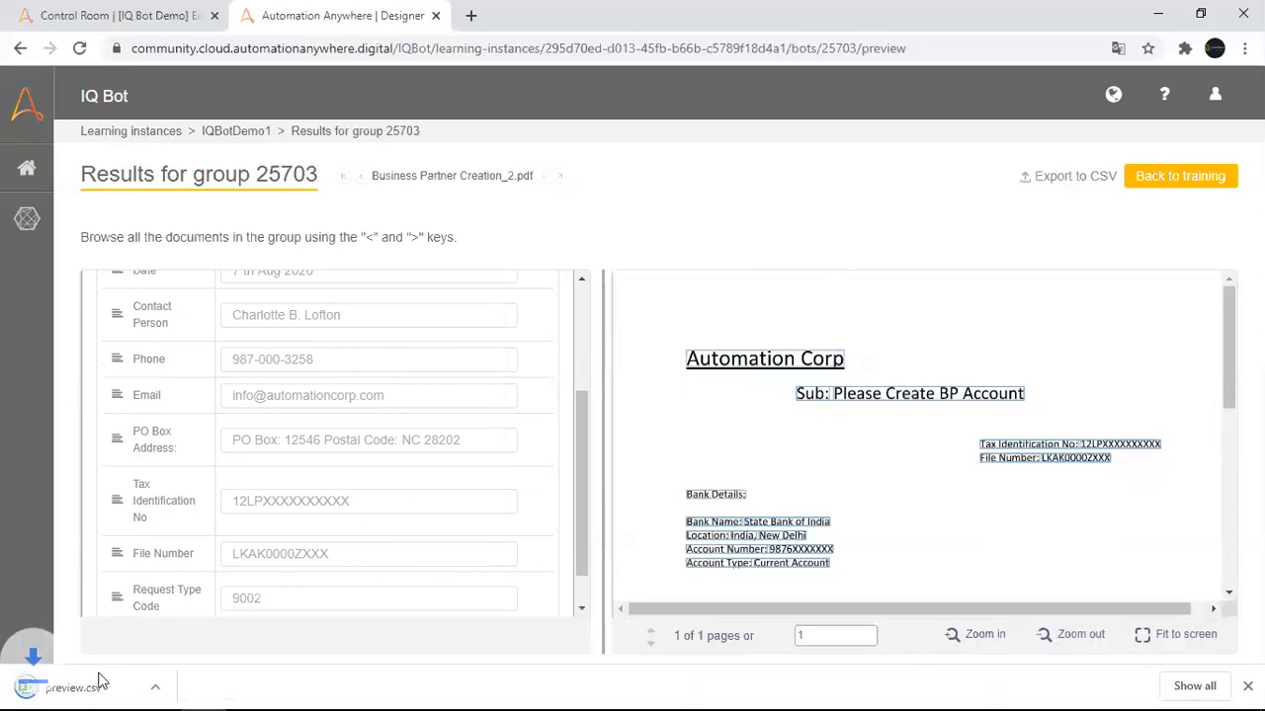
left_click(190, 688)
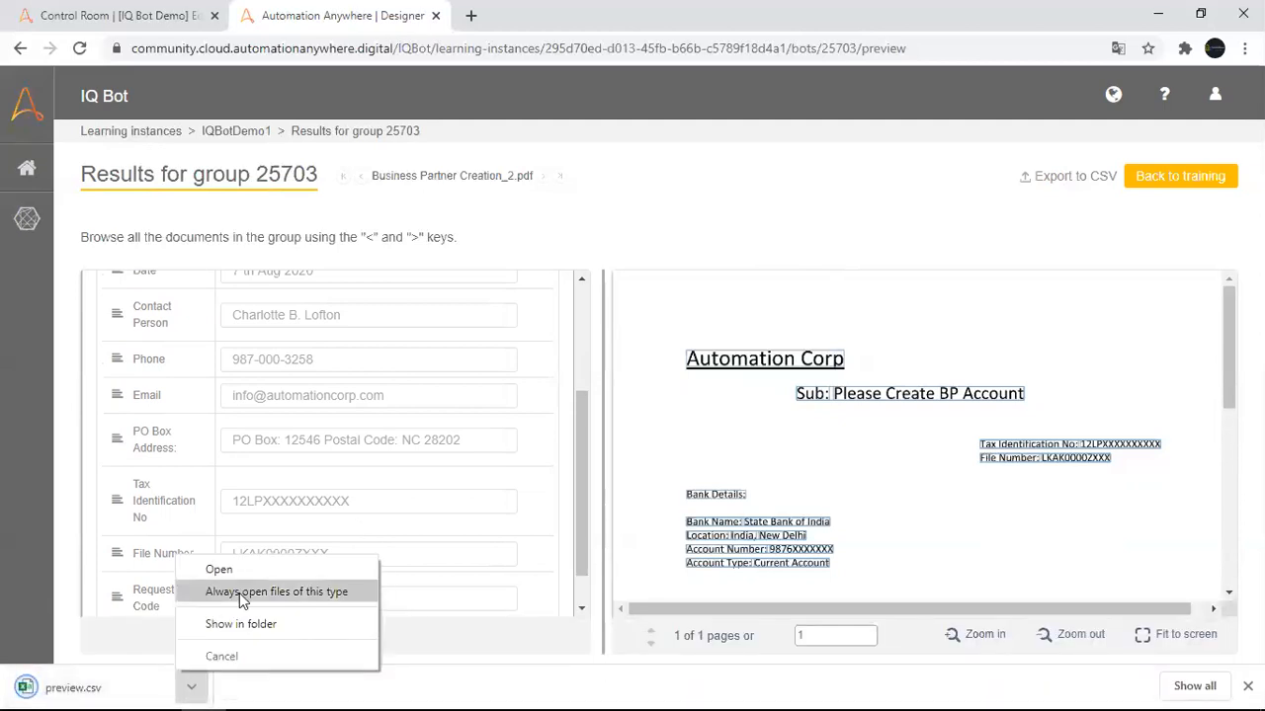
left_click(247, 574)
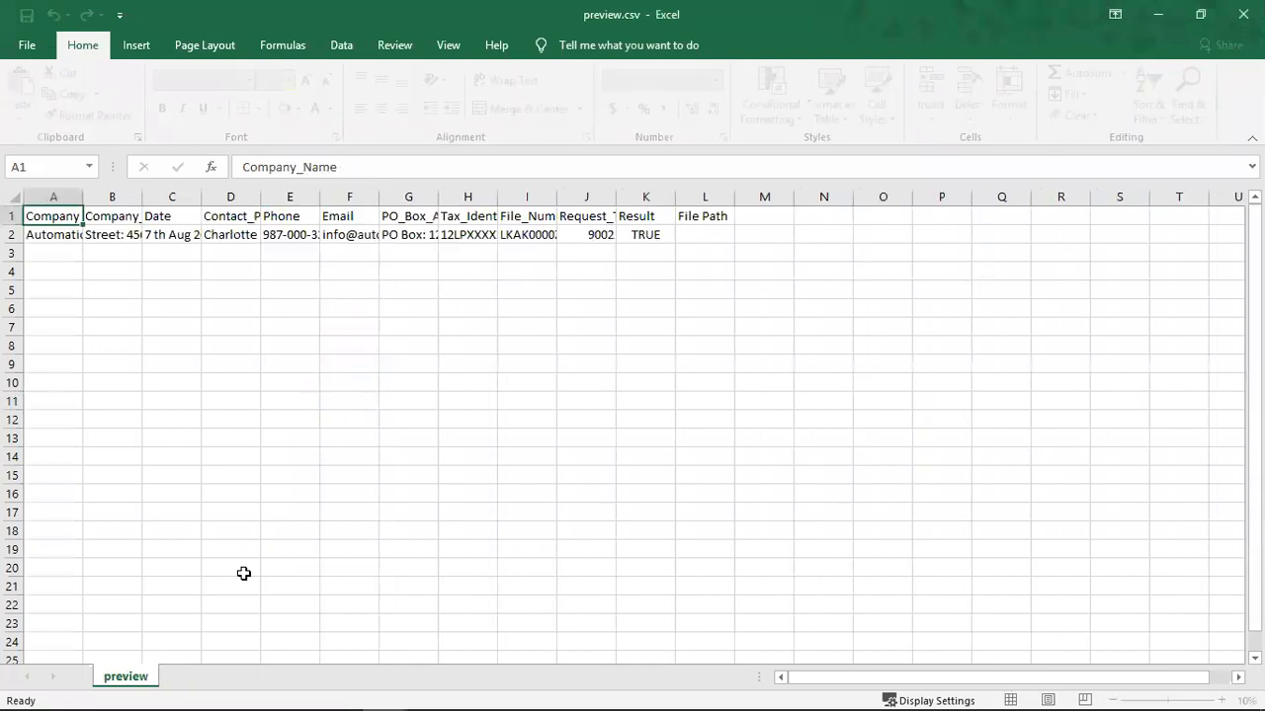
key("Down")
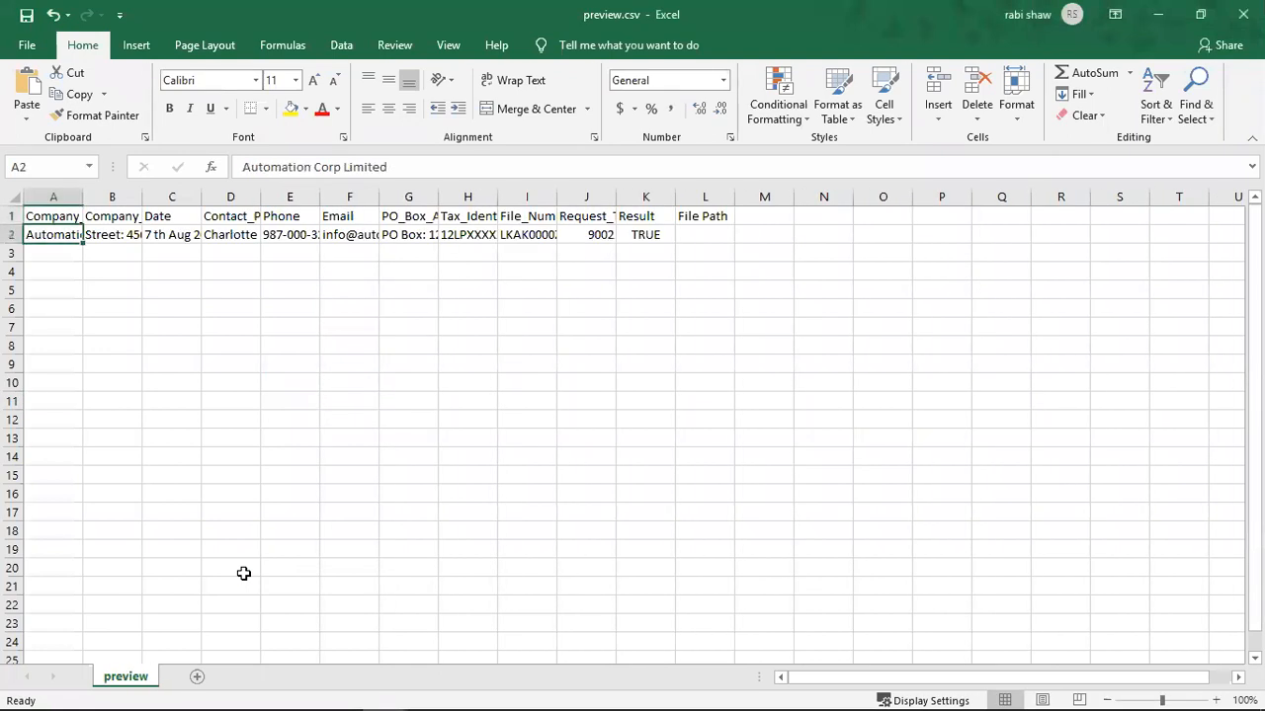
left_click(1243, 14)
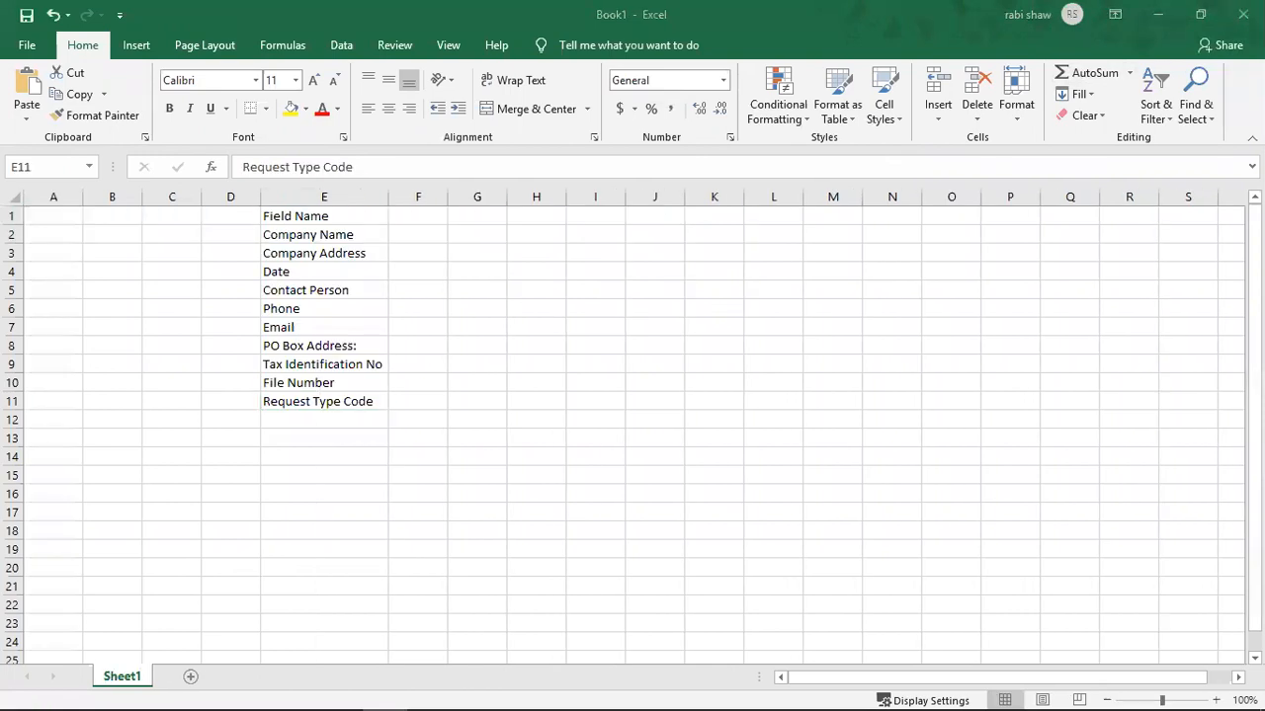
left_click(1158, 16)
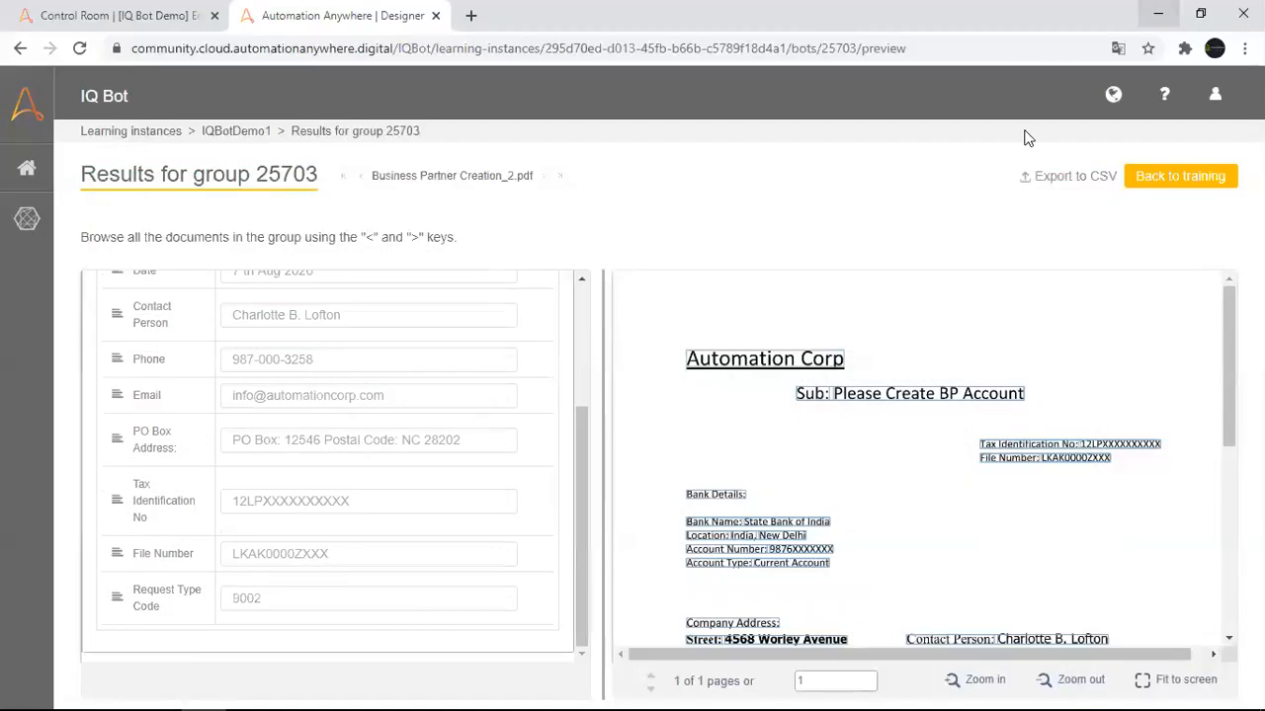
Return to training, save the mapping of group 25703 and move on to the next group.
left_click(1171, 186)
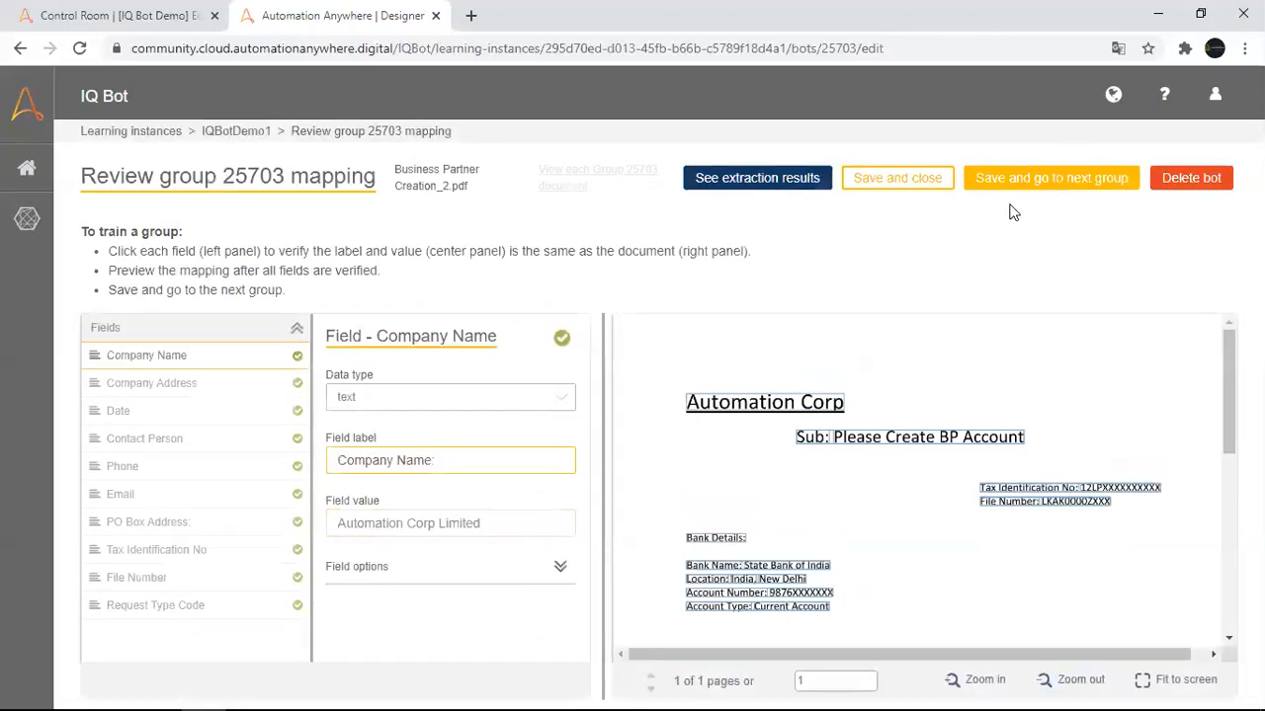
left_click(1054, 181)
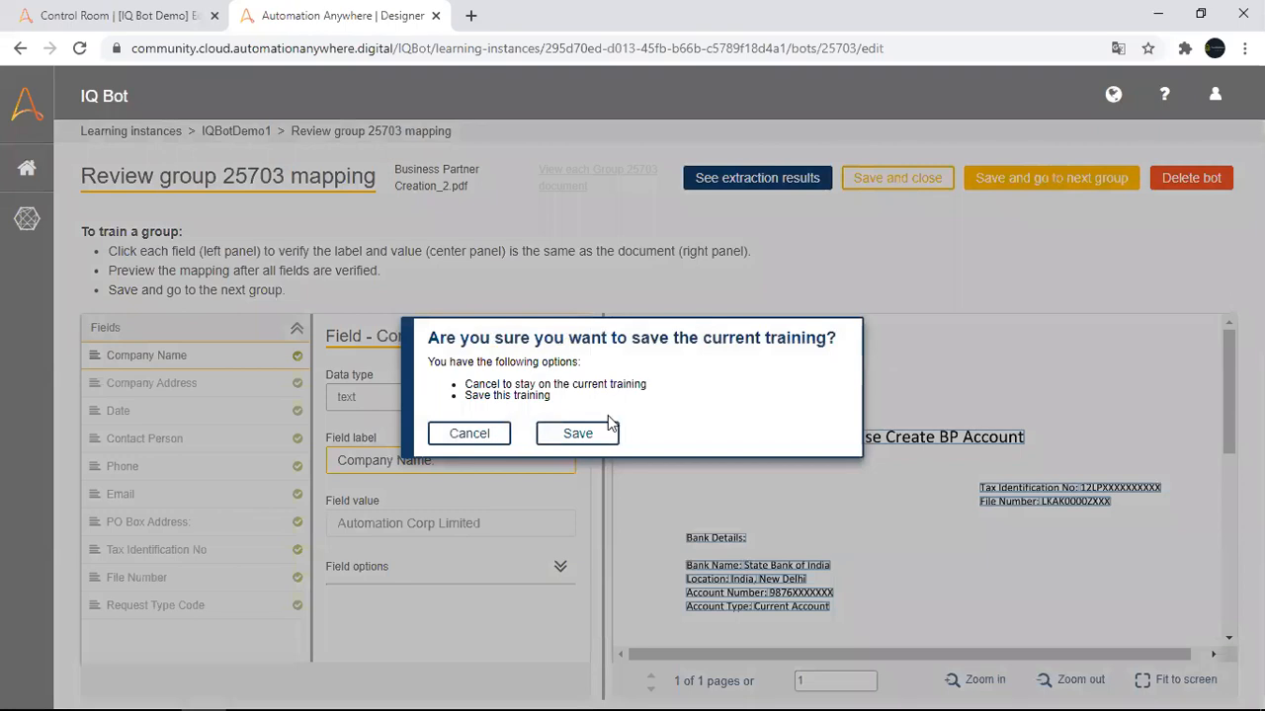
left_click(573, 433)
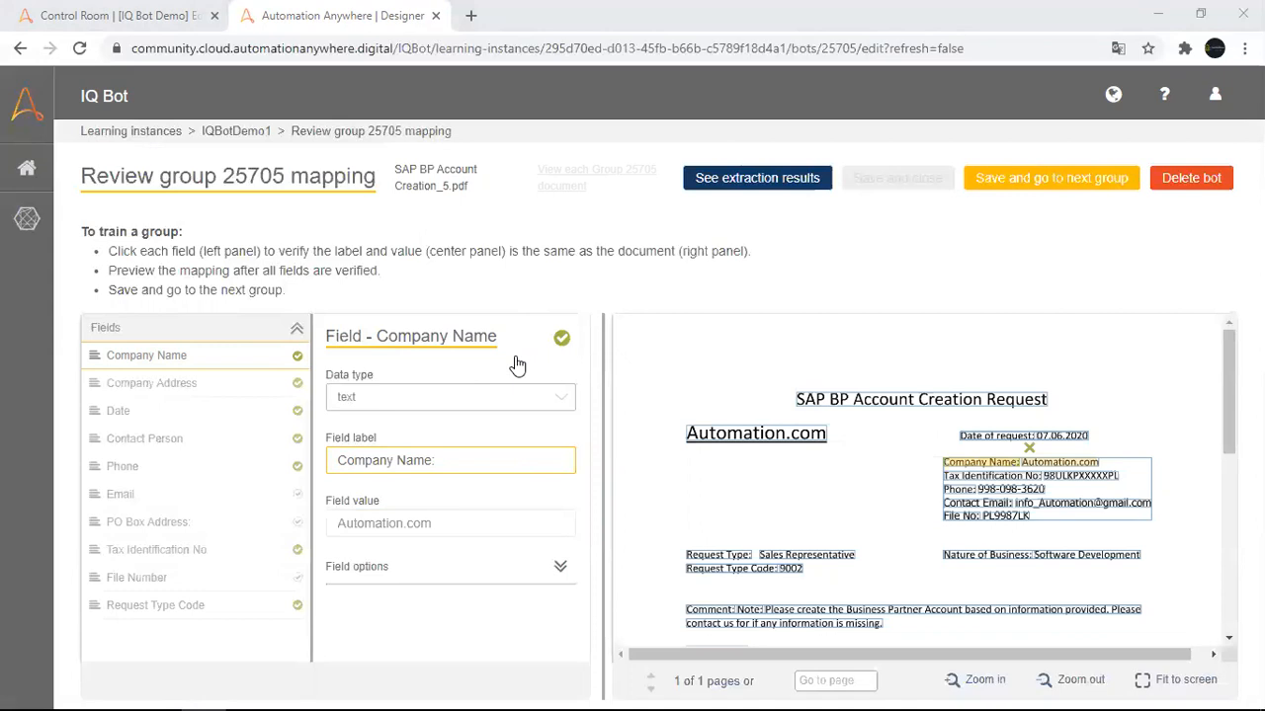
Set group 25705's Company Name and Company Address to optional, and enlarge the address value region from the street through the country code line.
left_click(395, 566)
left_click(341, 635)
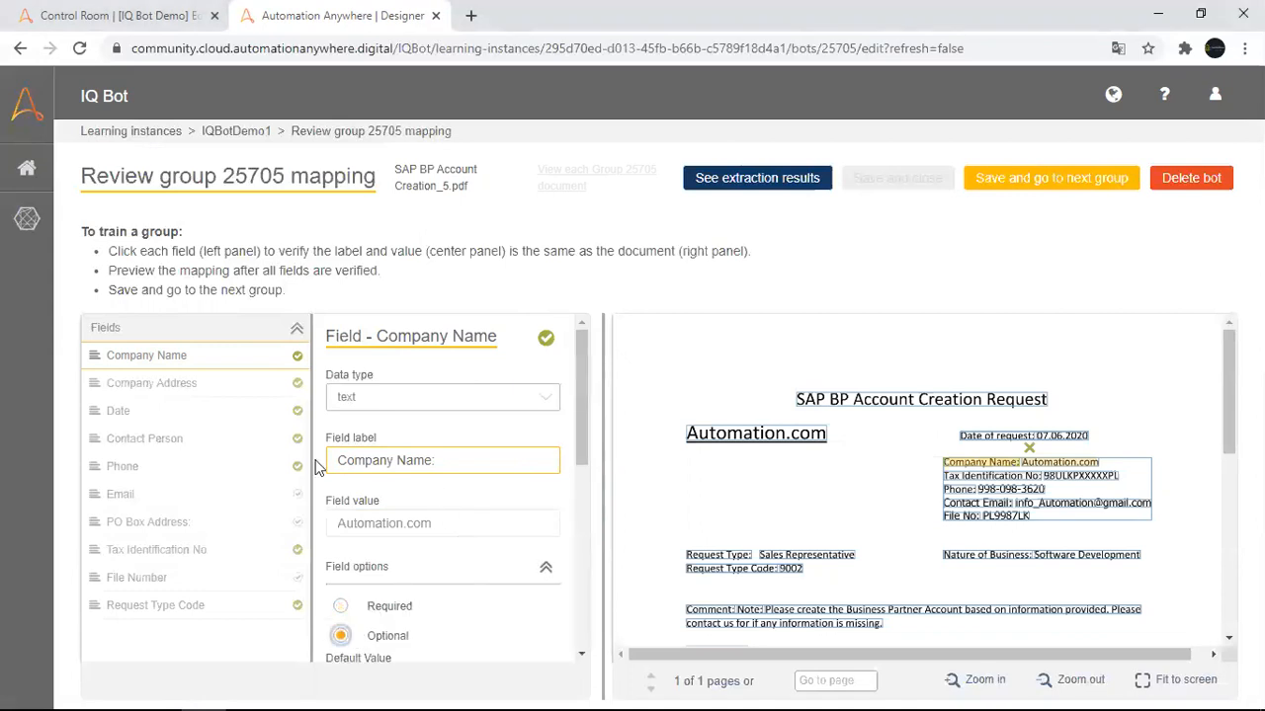
left_click(221, 392)
left_click(360, 640)
left_click_drag(762, 372, 796, 421)
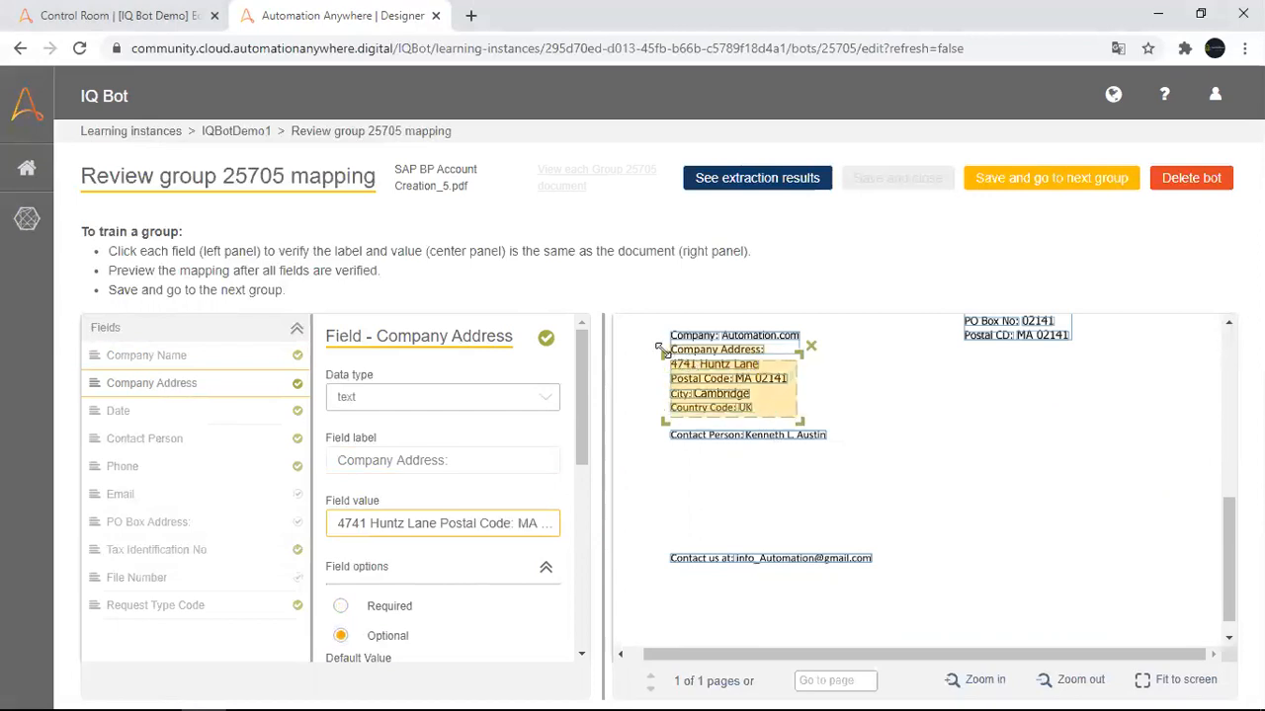
left_click_drag(664, 354, 647, 353)
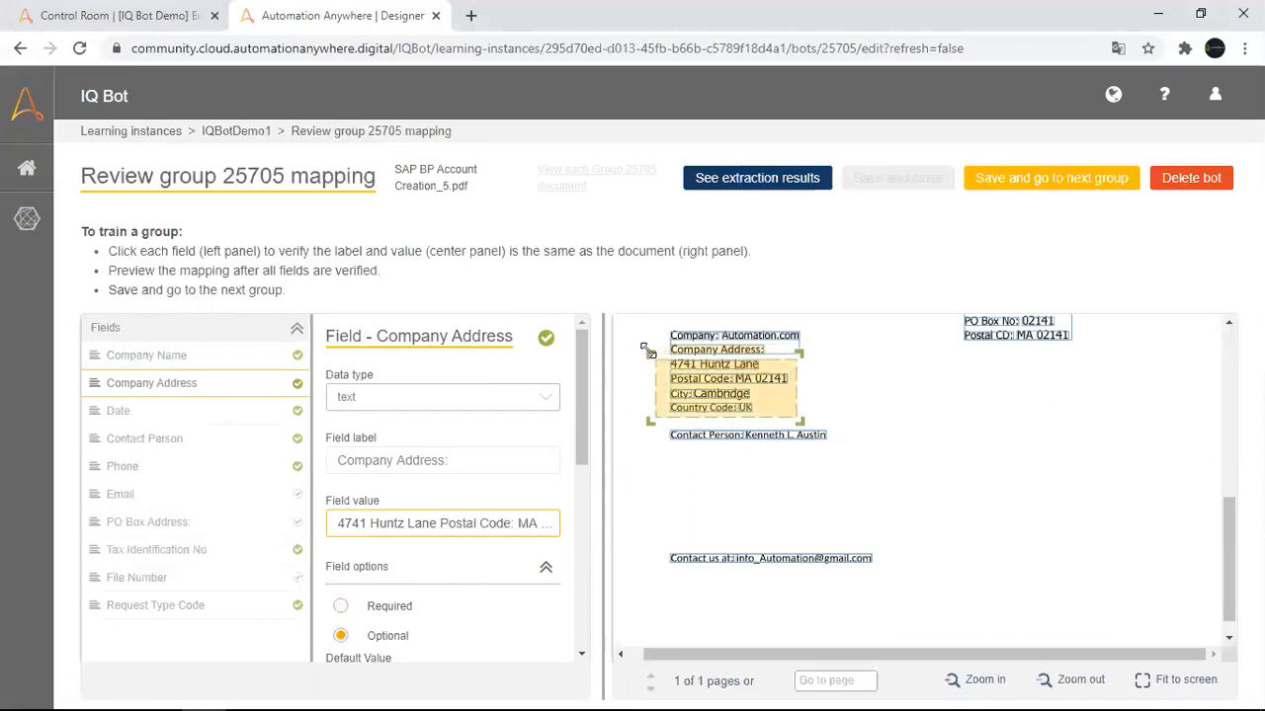
Set the Date, Contact Person and Phone fields of group 25705 to optional.
left_click(203, 411)
left_click(342, 636)
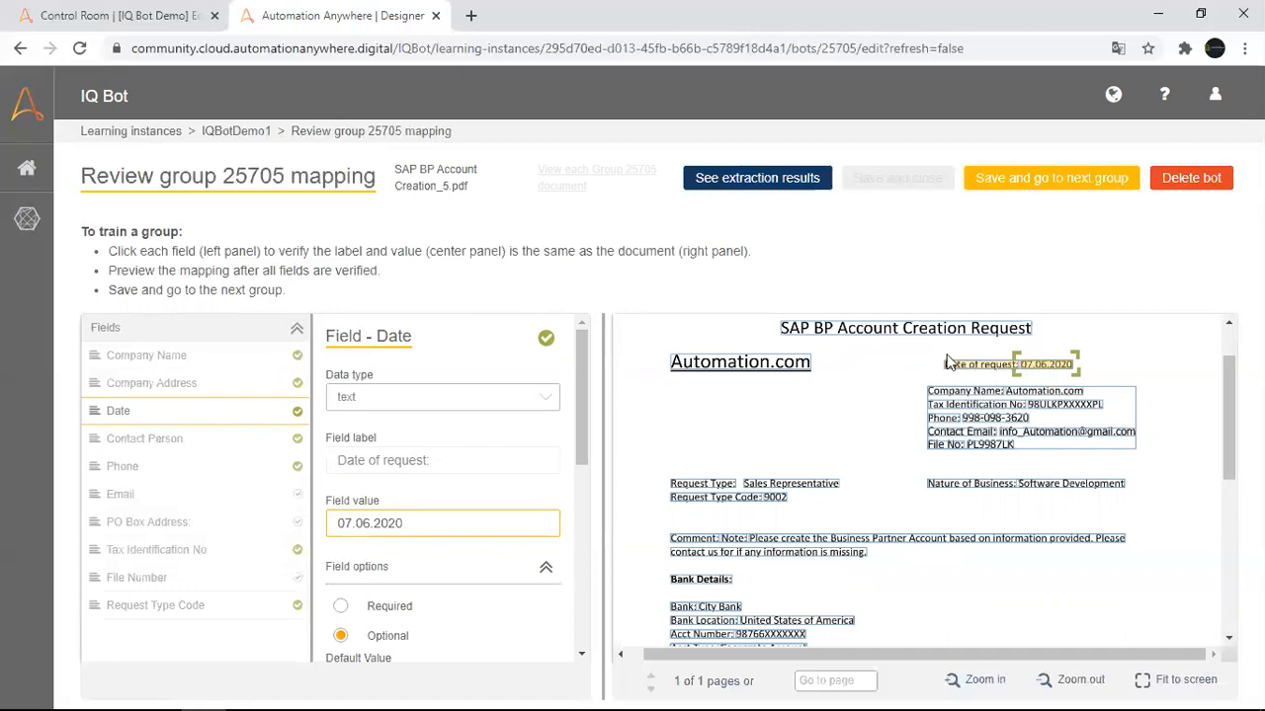
left_click(219, 440)
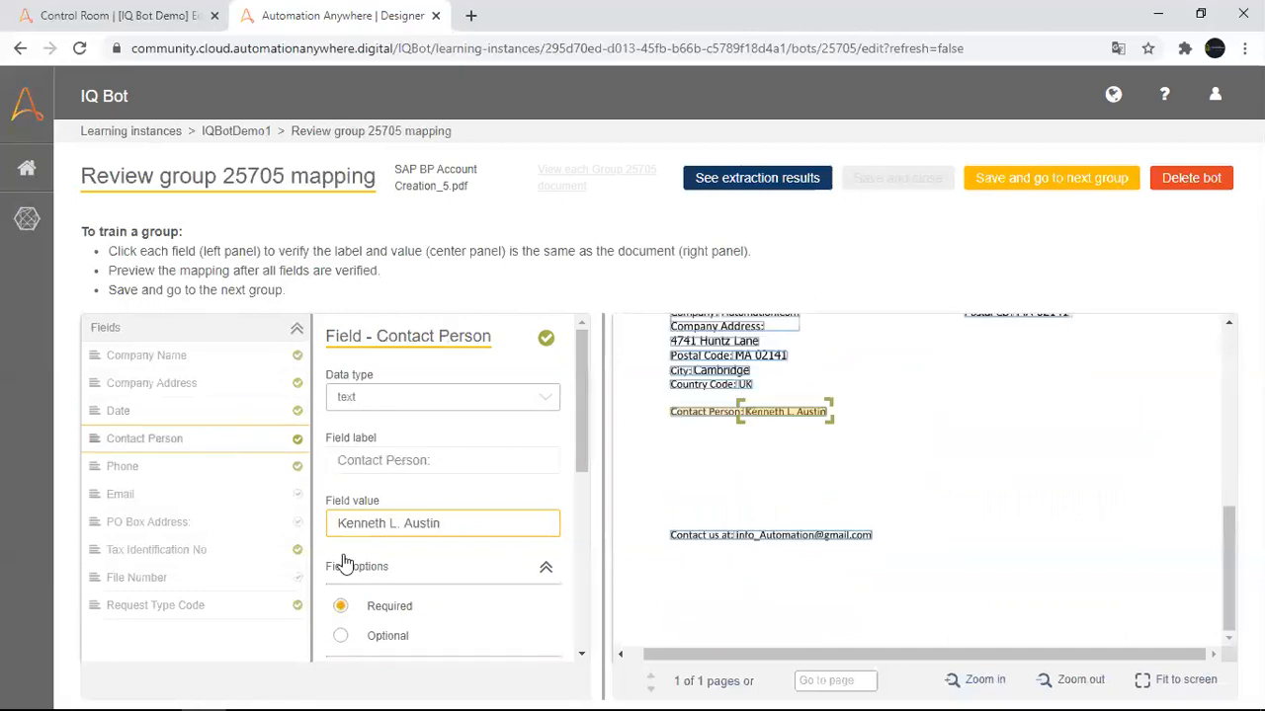
left_click(365, 633)
left_click(231, 472)
left_click(362, 636)
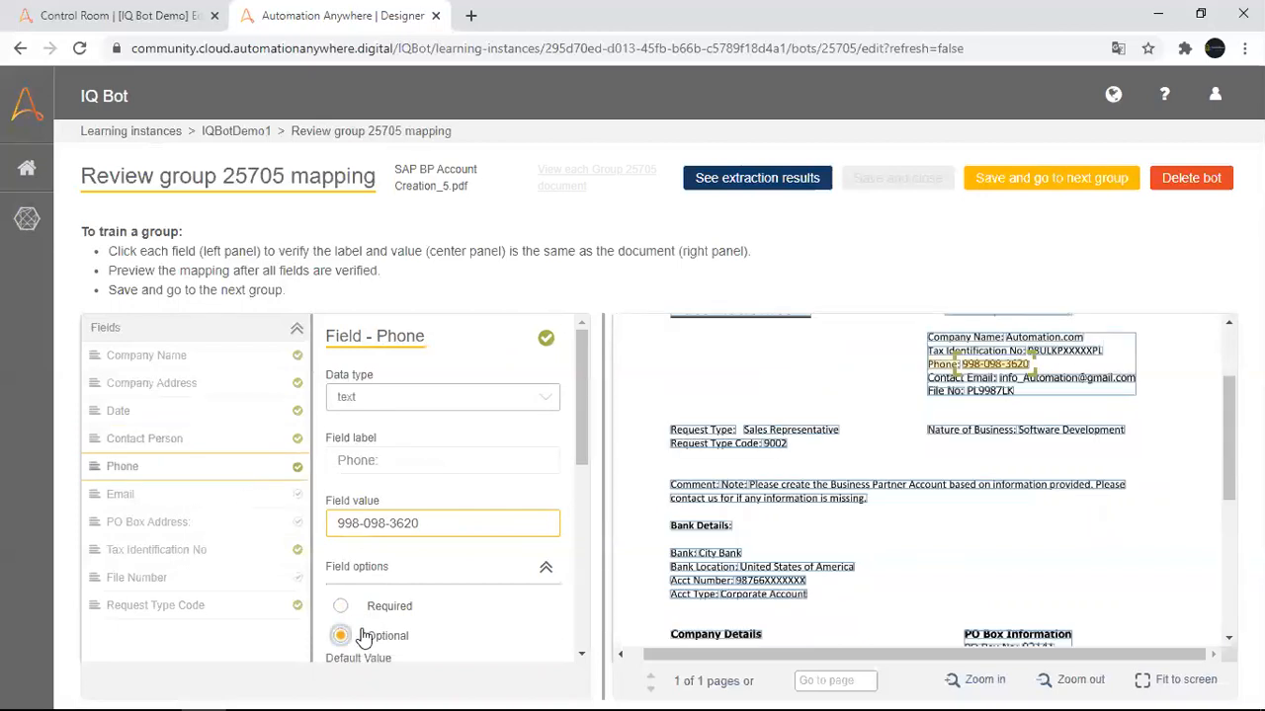
Set the Email field to optional and map it to the Contact Email label and the address beside it.
left_click(259, 500)
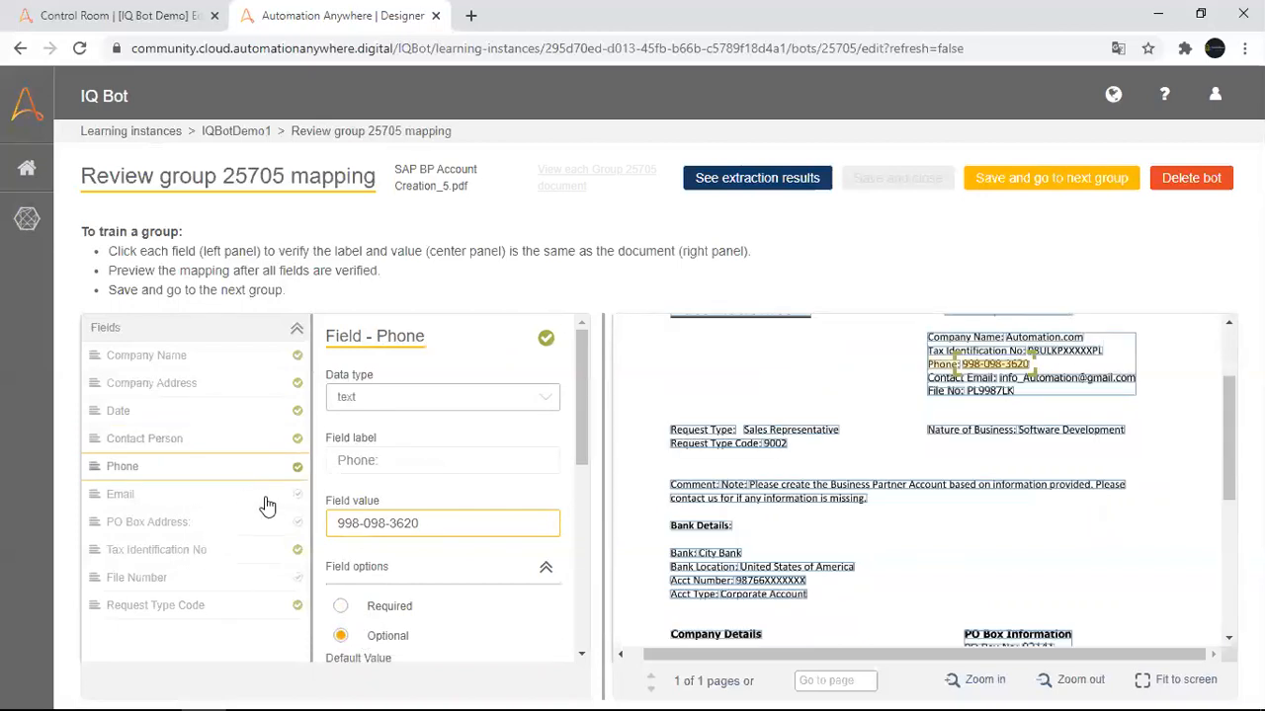
left_click(362, 638)
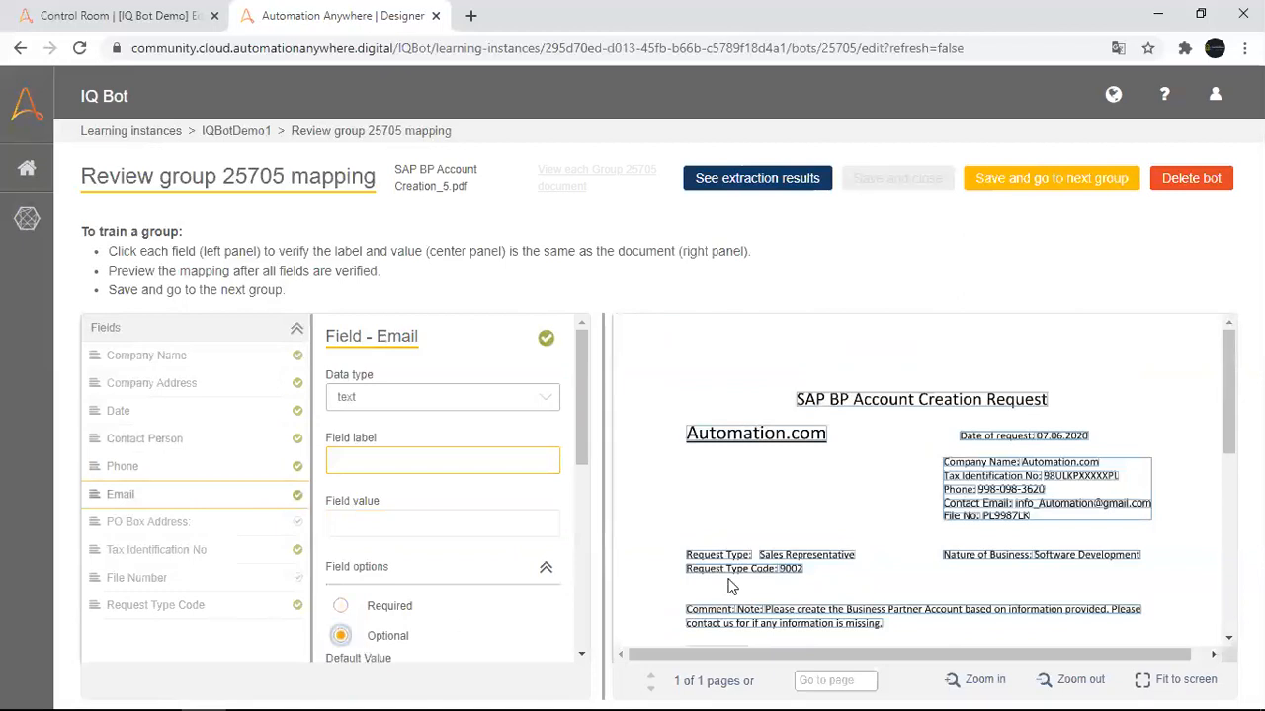
left_click(956, 508)
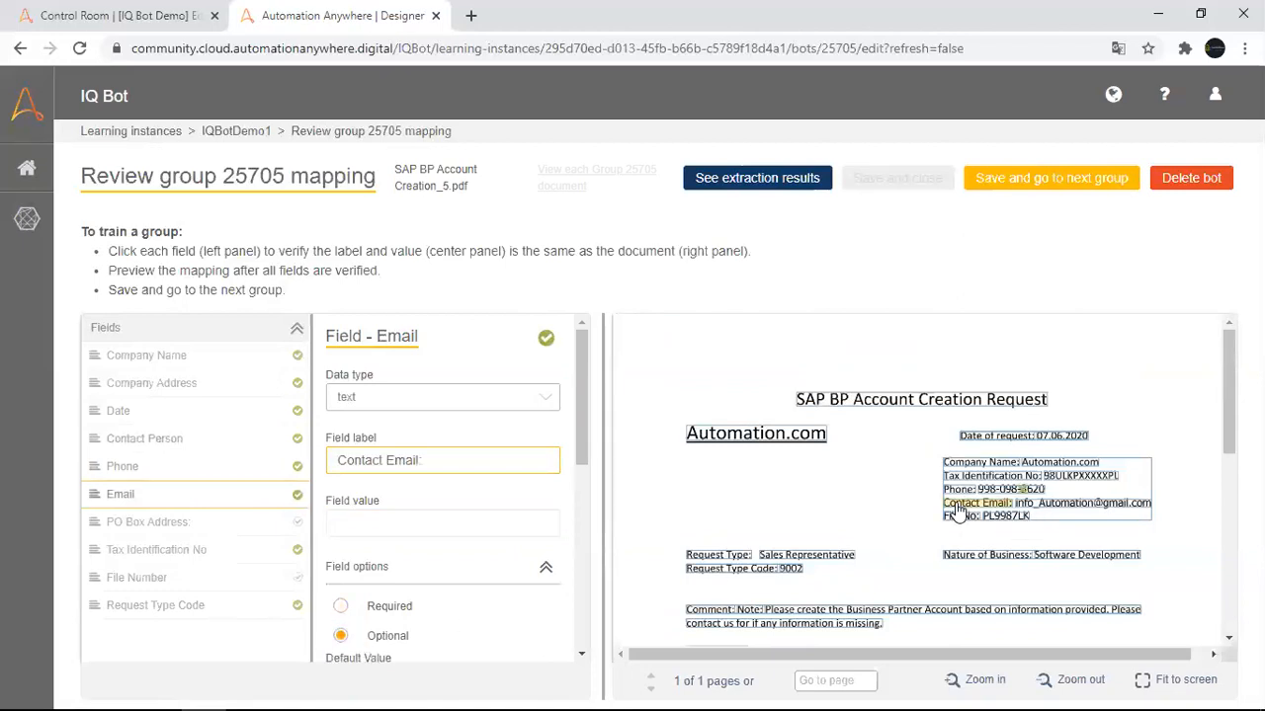
left_click(1062, 512)
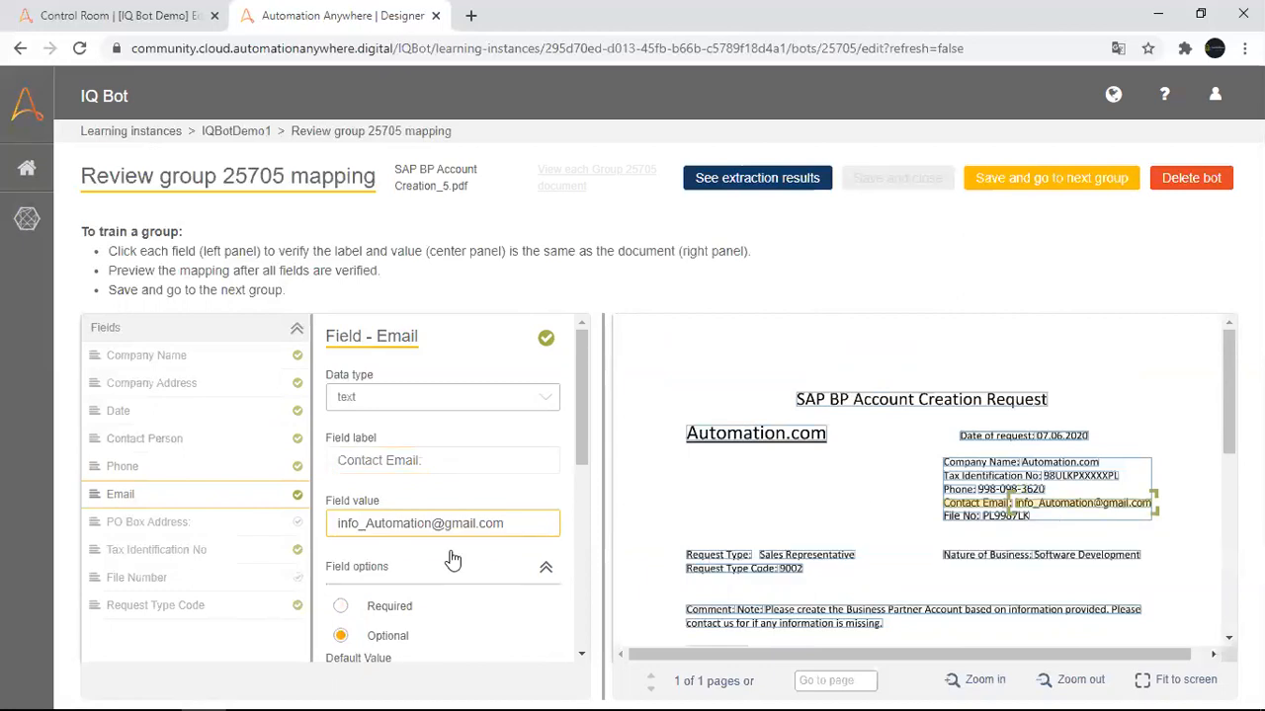
Set PO Box Address to optional and map it to the PO Box Information label, with the PO Box No and Postal CD lines as value.
left_click(220, 524)
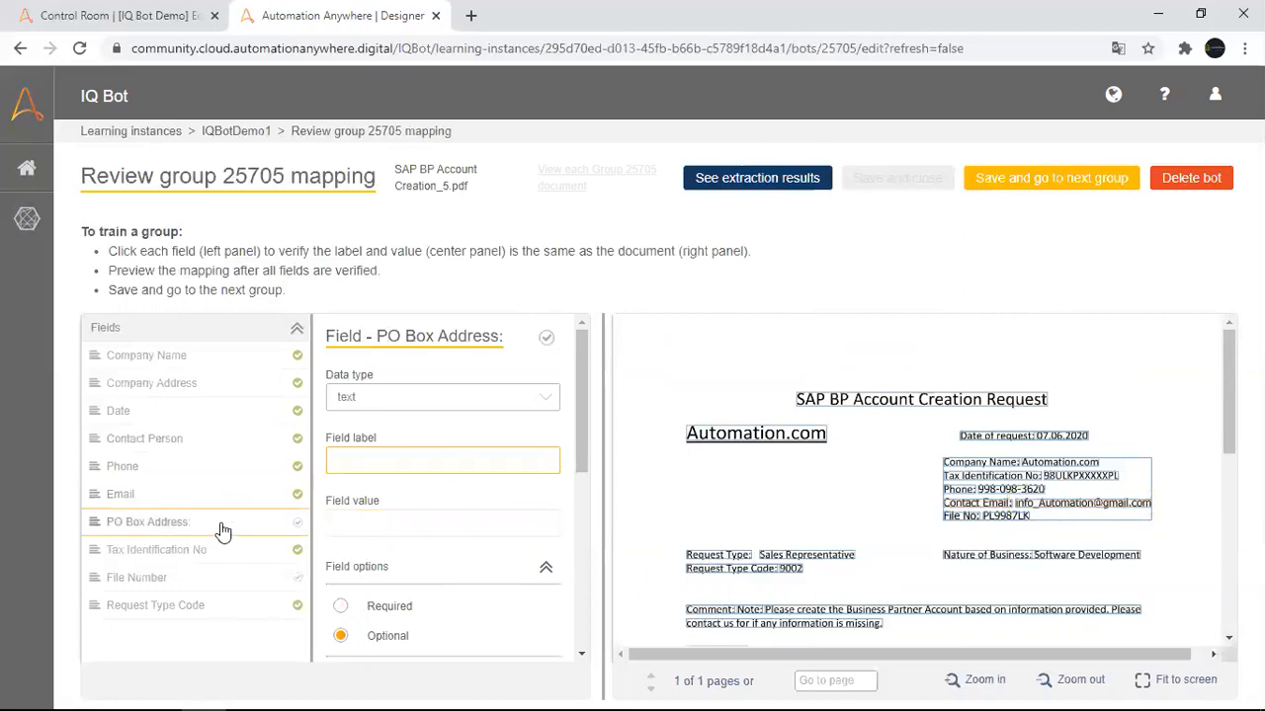
left_click(364, 635)
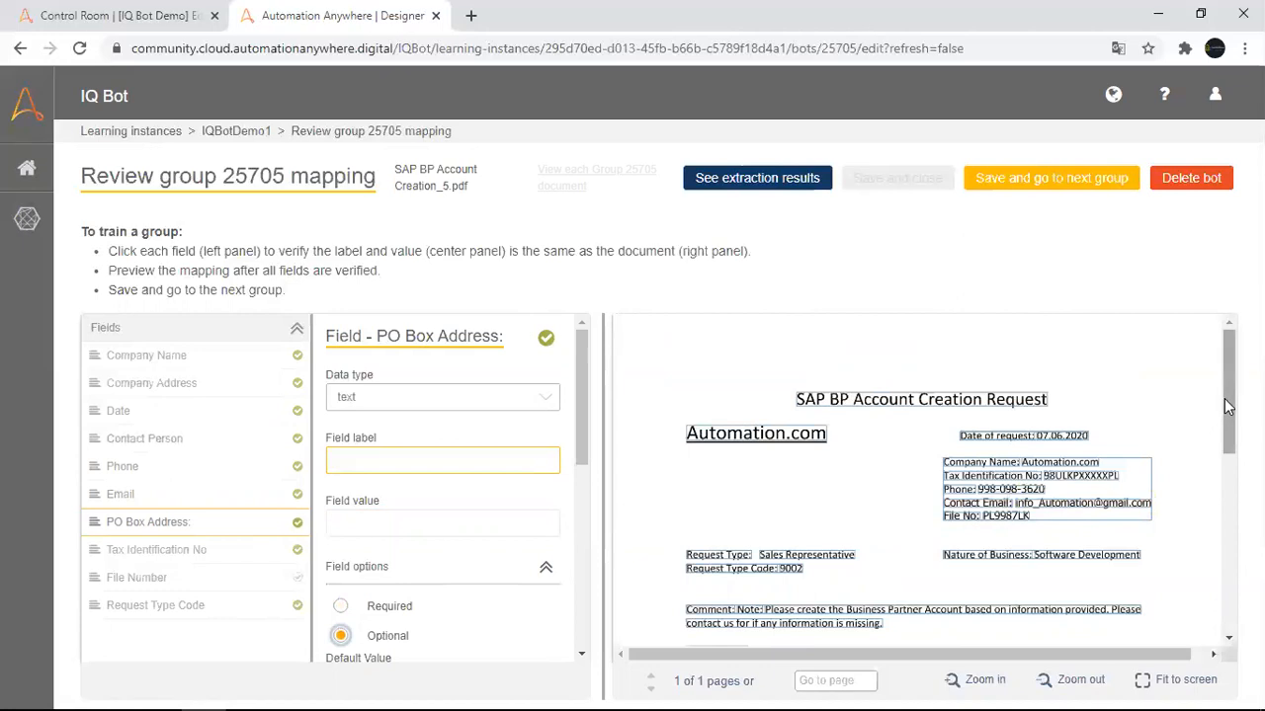
scroll(1225, 404, "down", 3)
scroll(1076, 478, "down", 2)
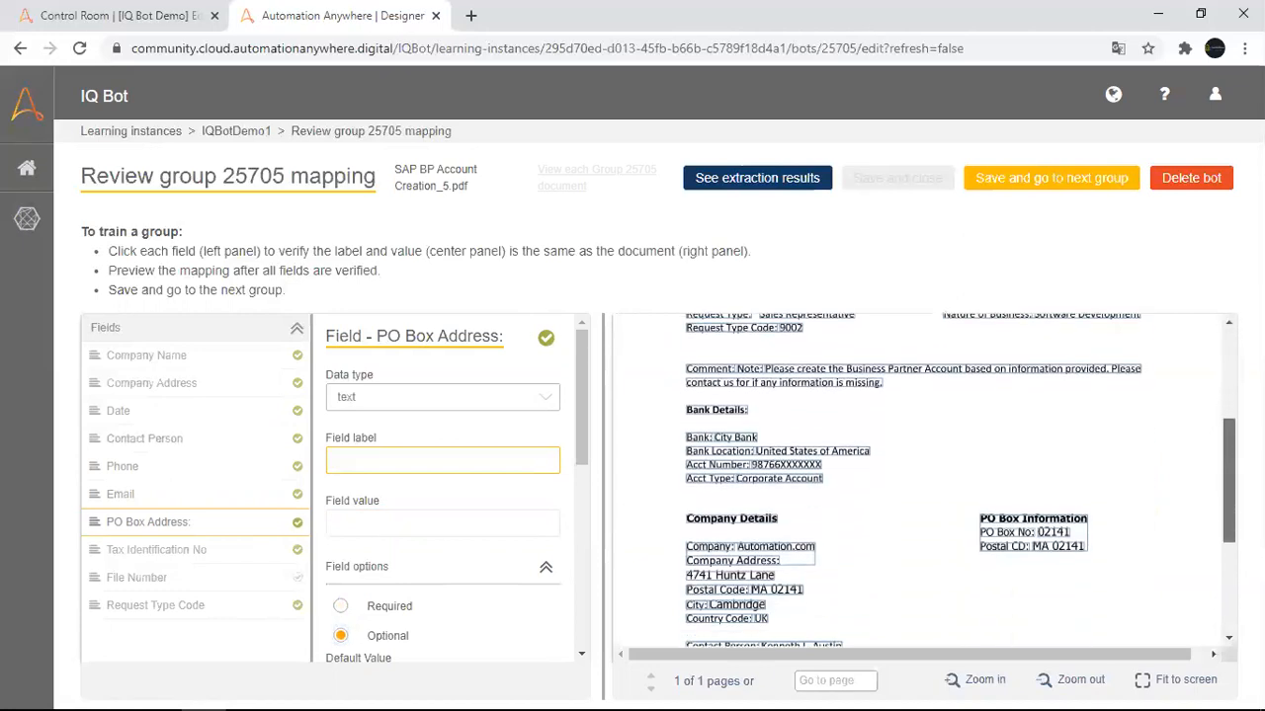
left_click(1043, 478)
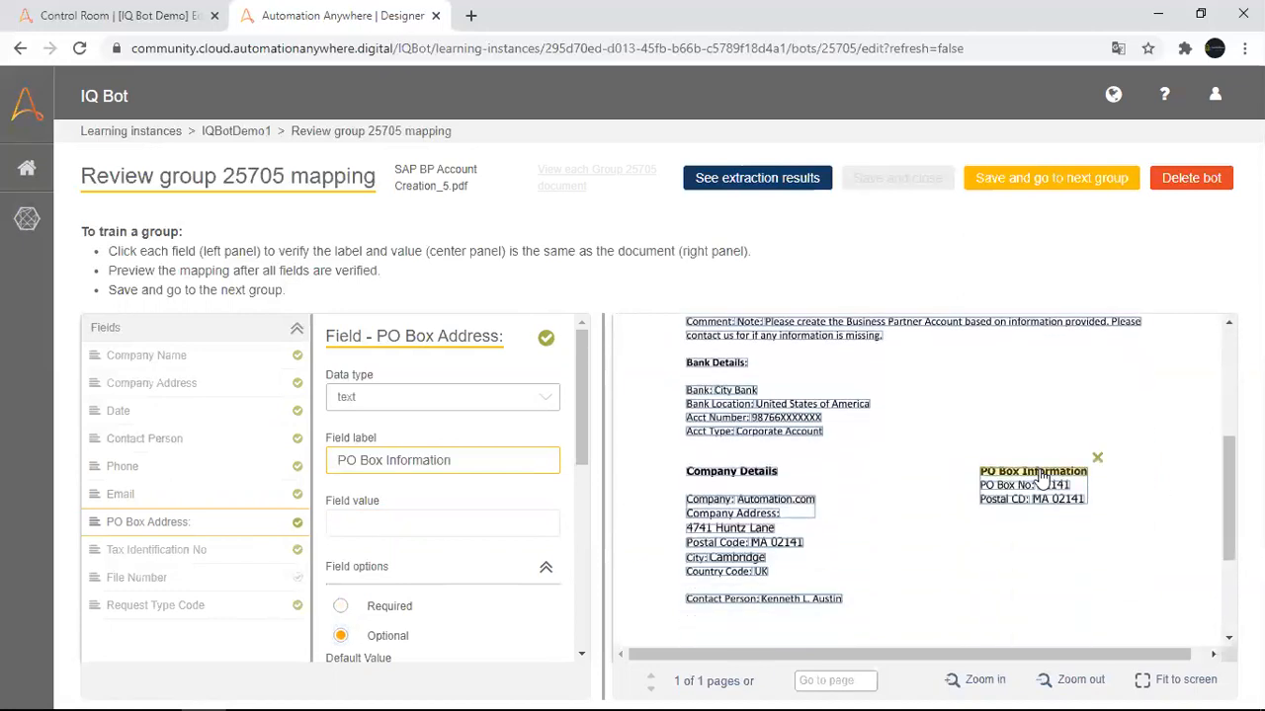
left_click(1049, 486)
left_click_drag(1069, 491, 1090, 512)
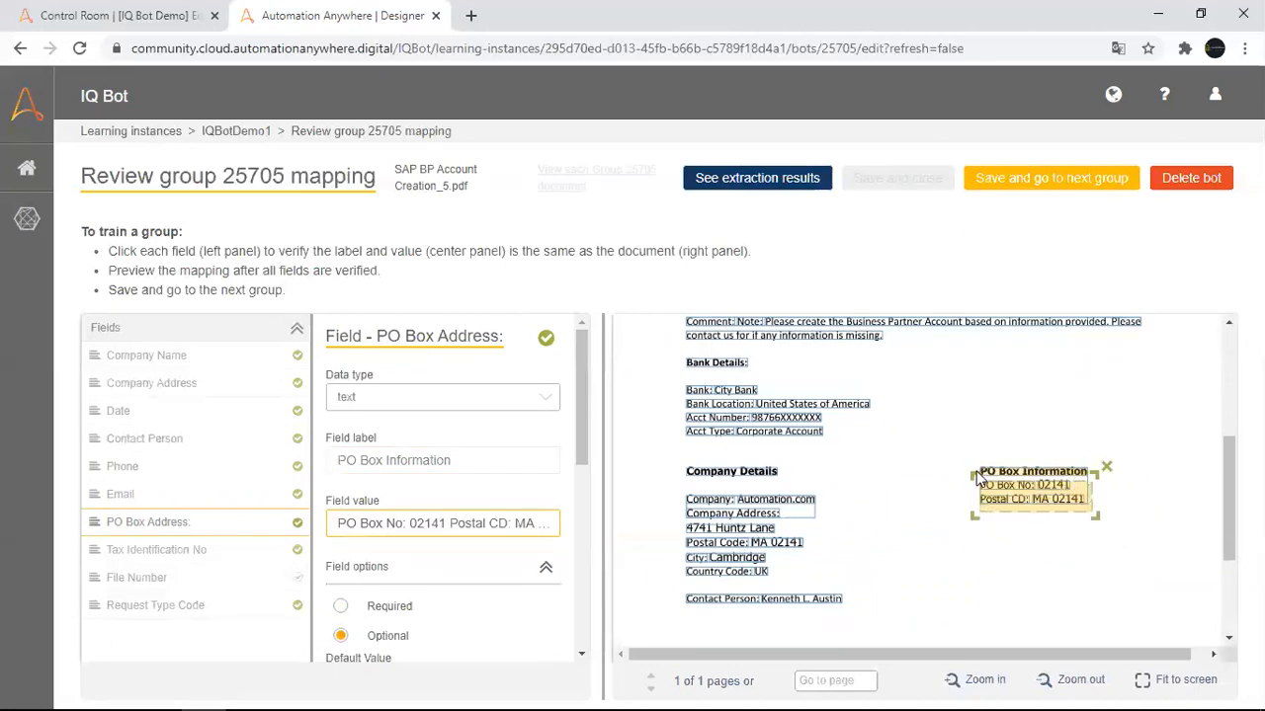
Adjust the upper-left corner of the PO Box Address value region and set the Tax Identification No field to optional.
left_click_drag(967, 468, 963, 465)
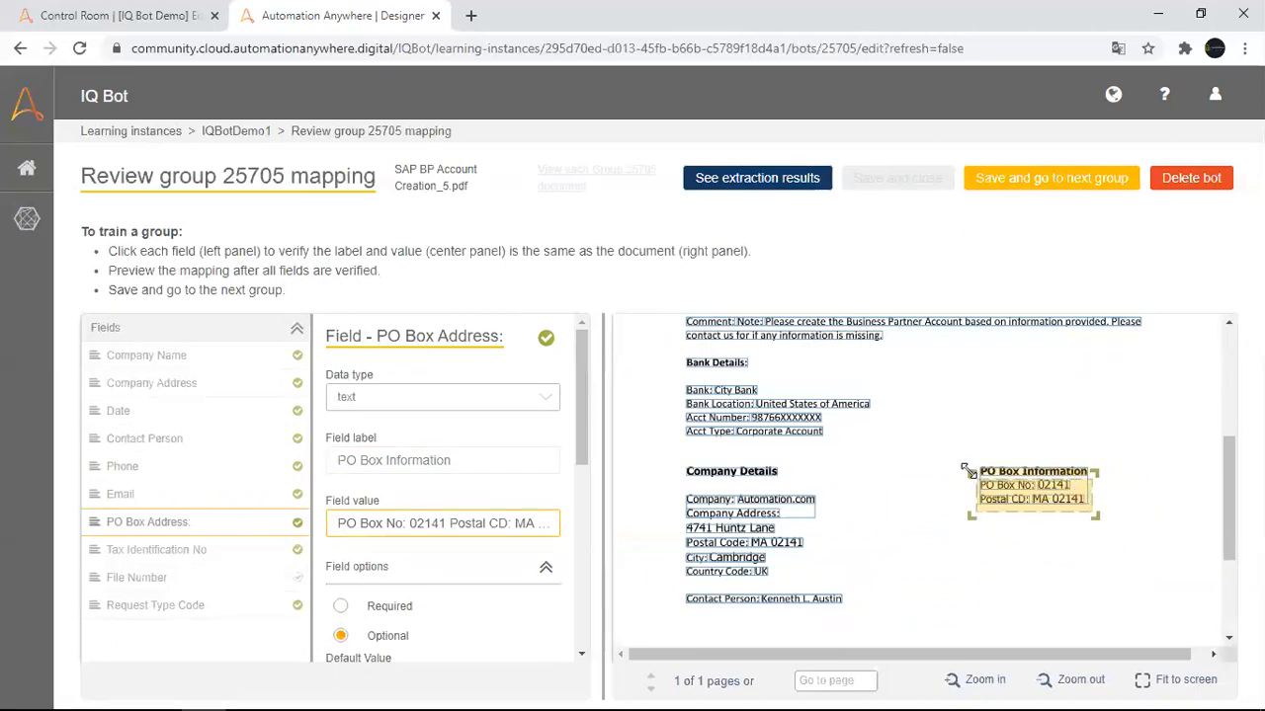
left_click(202, 551)
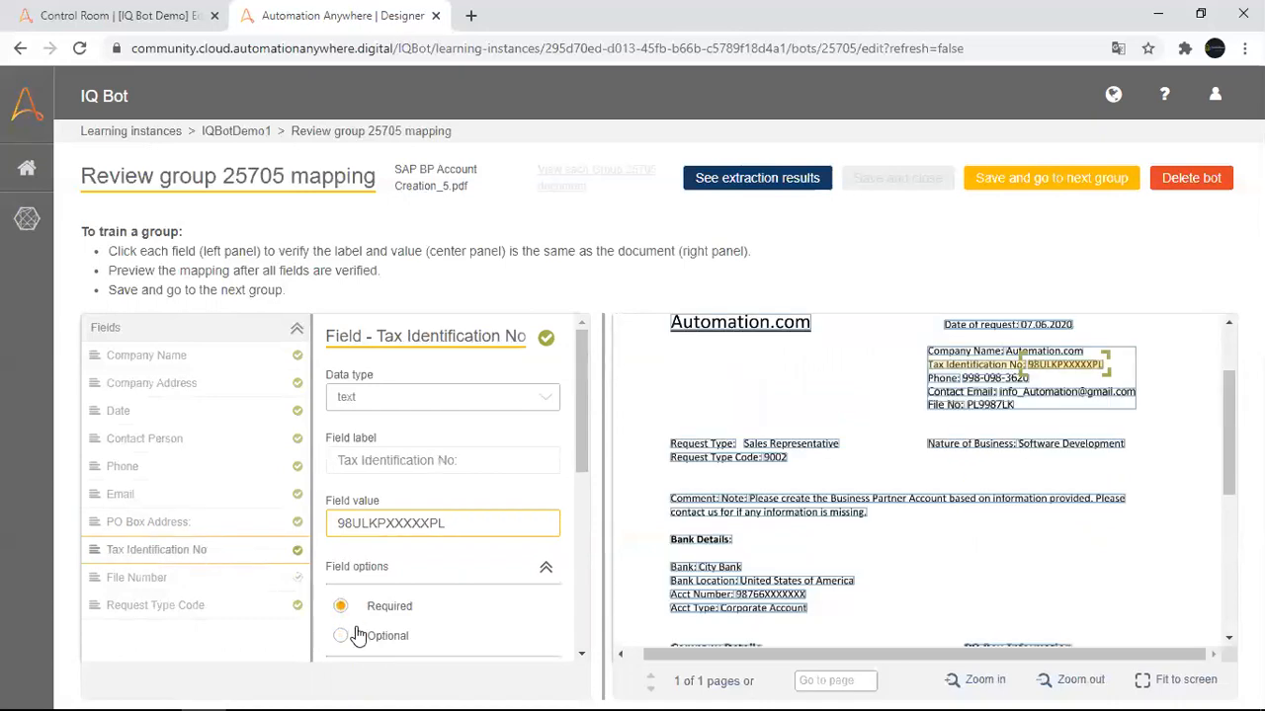
left_click(351, 636)
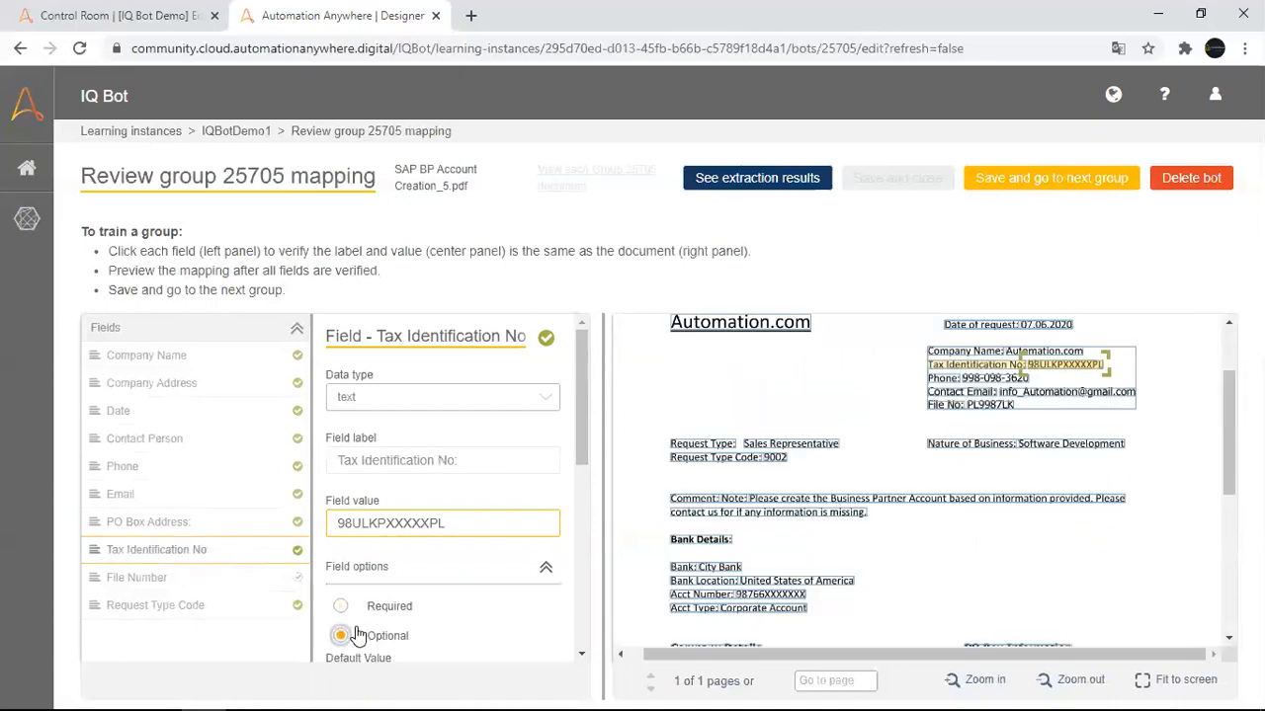
Set the File Number field to optional and map it to the File No label and the value beside it.
left_click(219, 581)
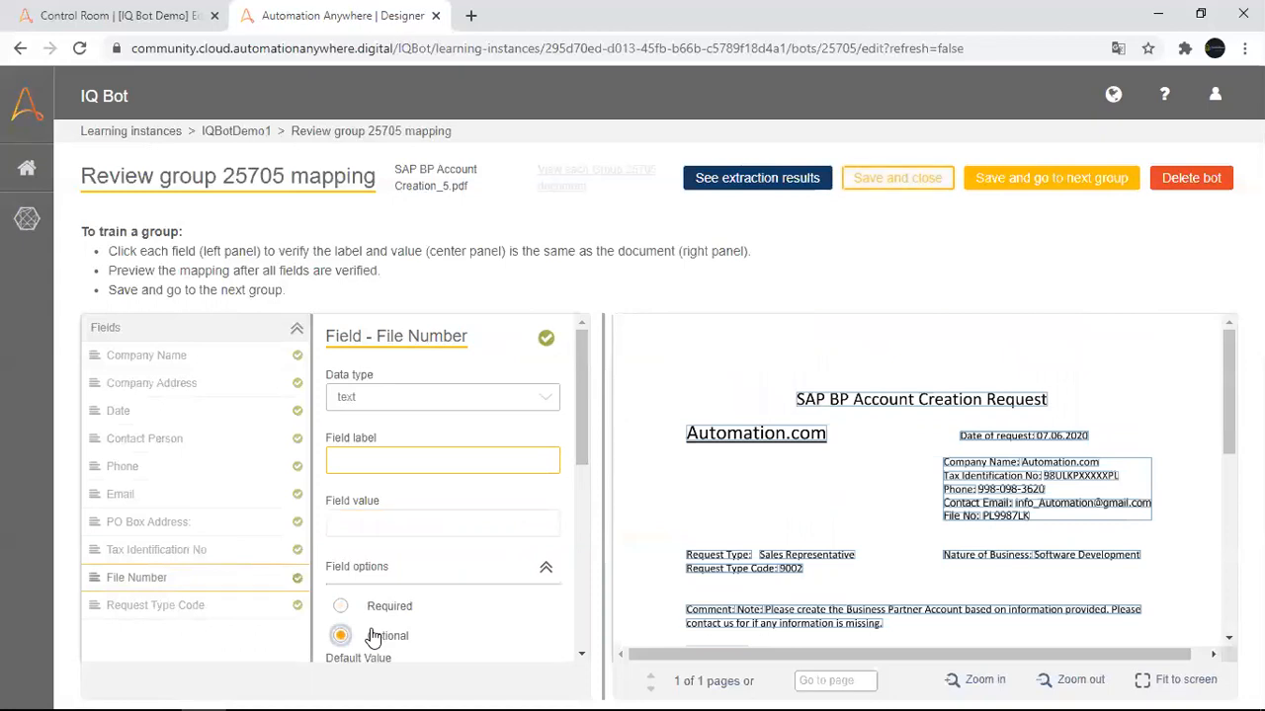
left_click(954, 520)
left_click(955, 522)
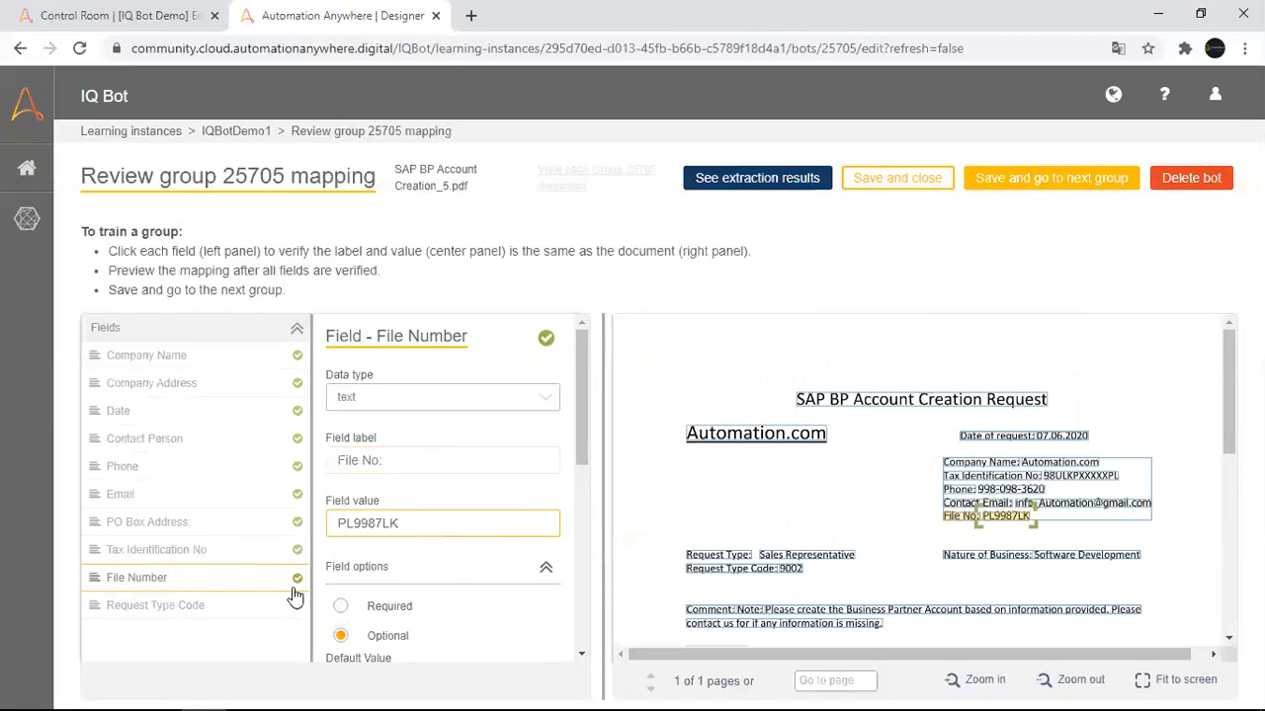
Set the Request Type Code field to optional, then save group 25705 and go to the next group.
left_click(219, 606)
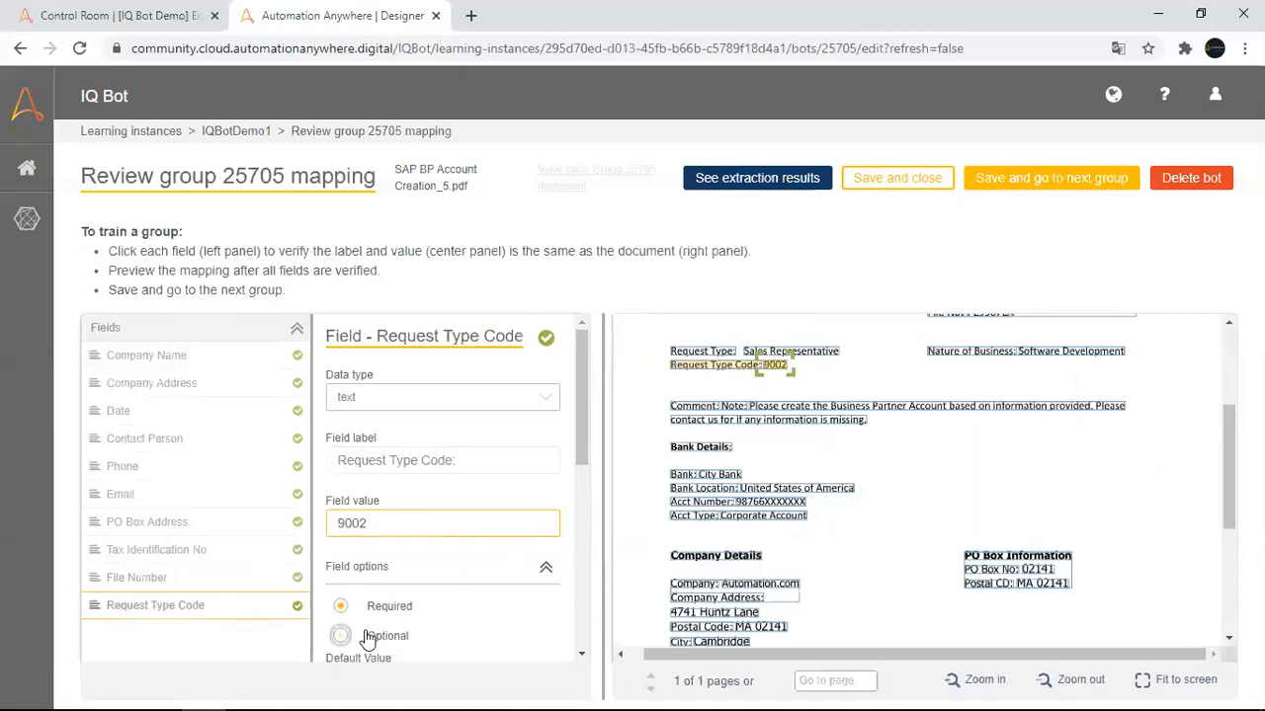
left_click(1036, 182)
left_click(591, 434)
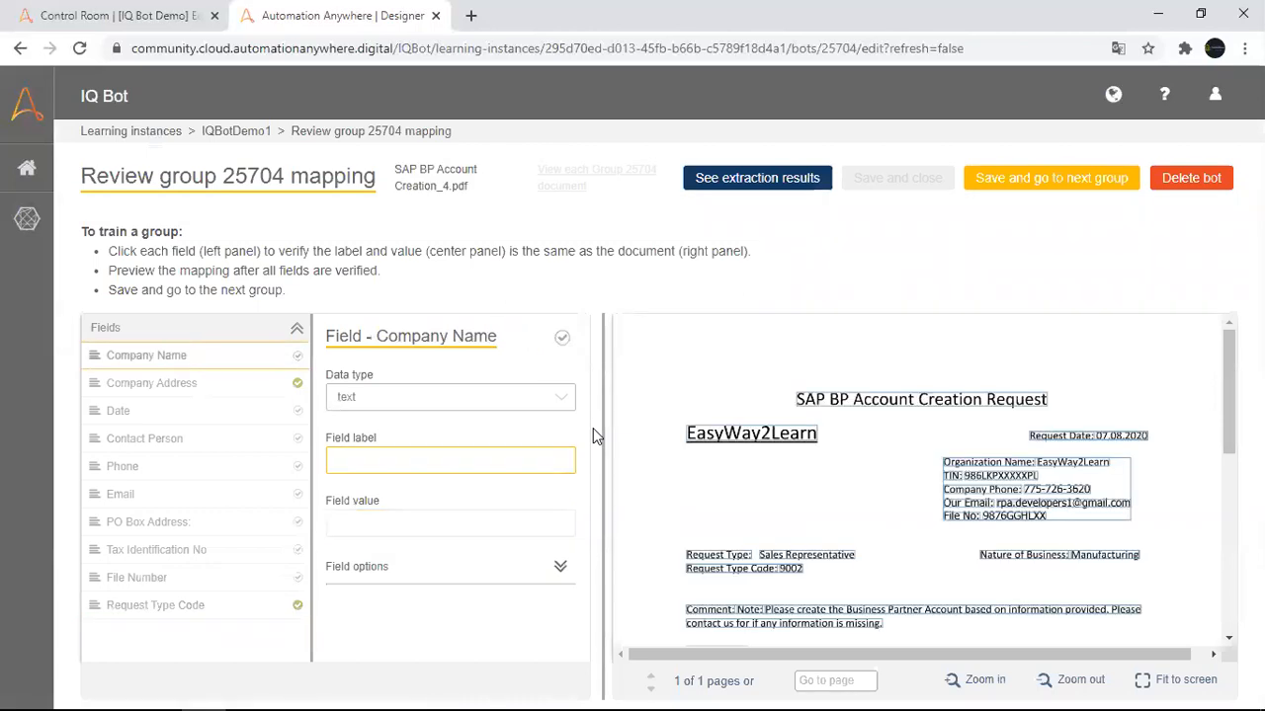
Set group 25704's Company Name to optional and map it to the SAP BP Account Creation Request label with EasyWay2Learn as value.
left_click(473, 577)
left_click(392, 634)
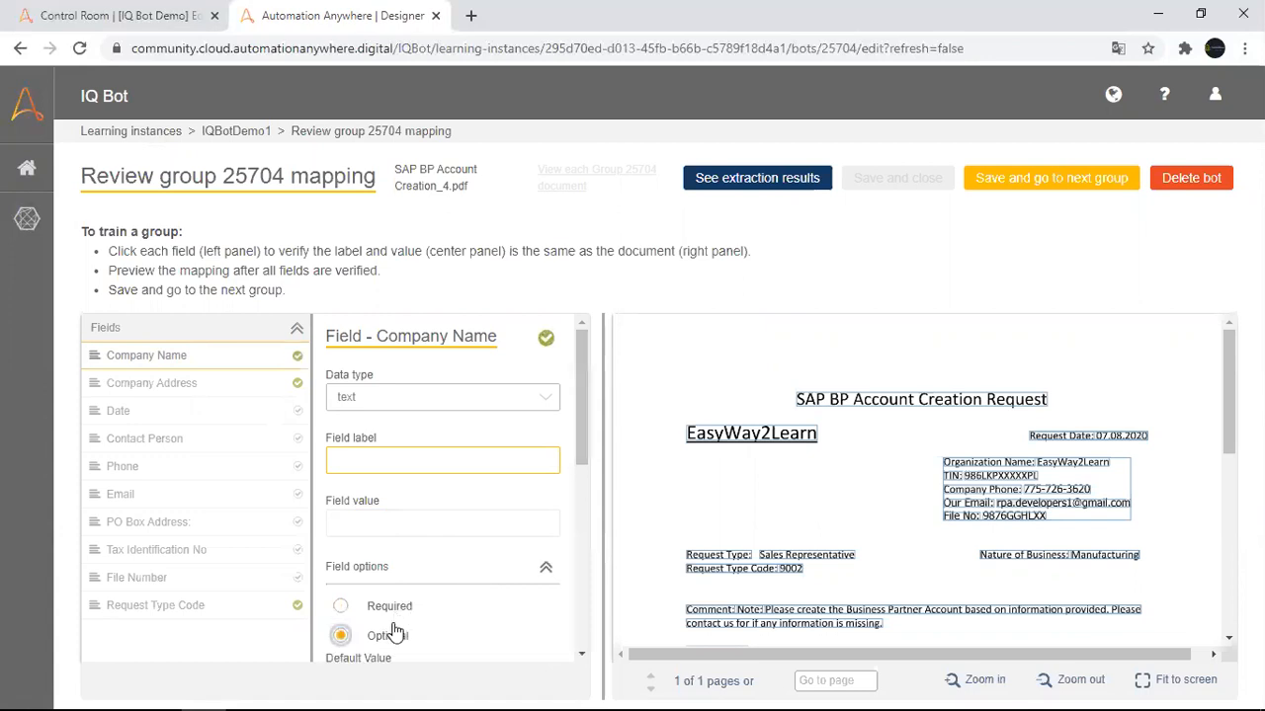
left_click_drag(1227, 381, 1228, 404)
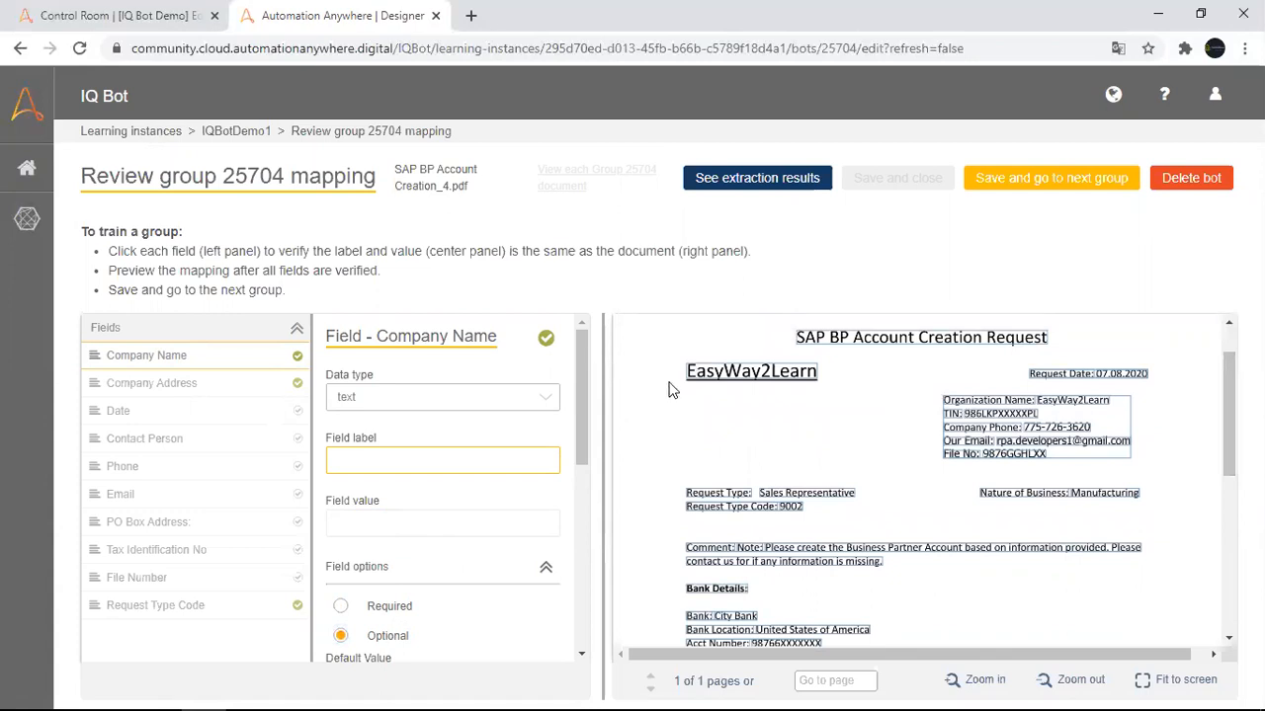
left_click(830, 348)
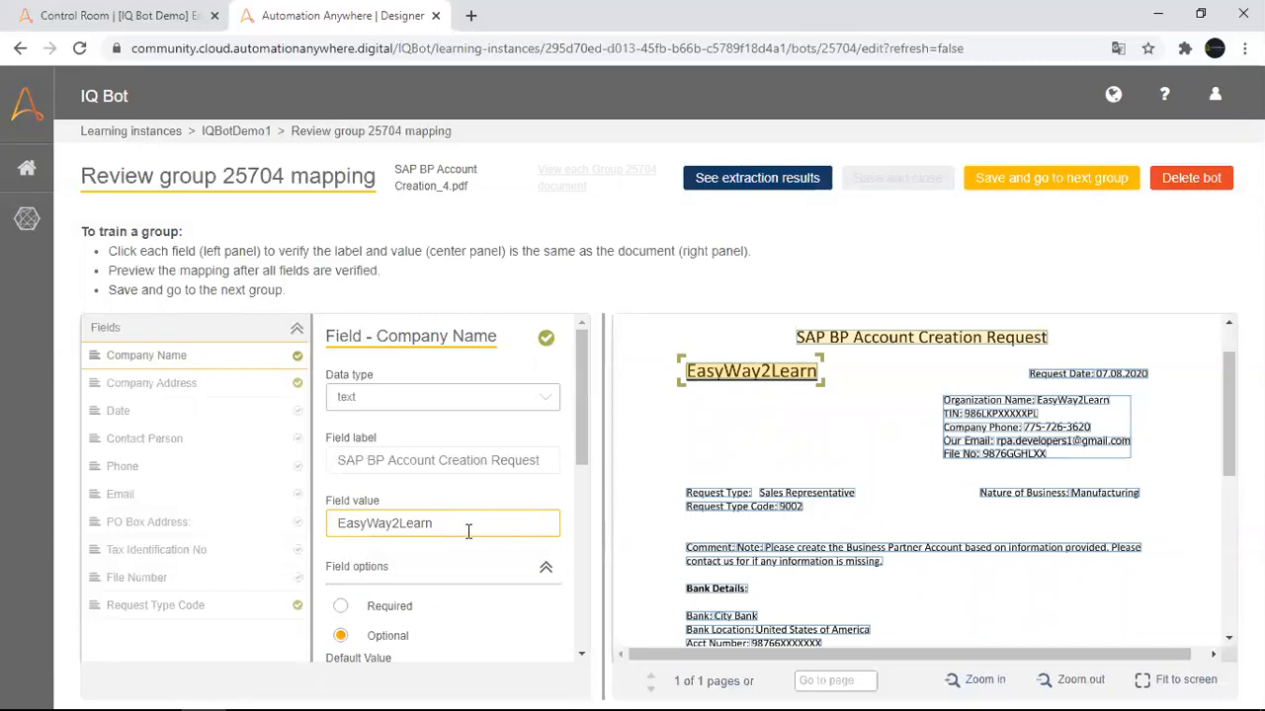
Extend the Company Name field label with an alternative so it reads SAP BP Account Creation Request|Company Name.
left_click(520, 462)
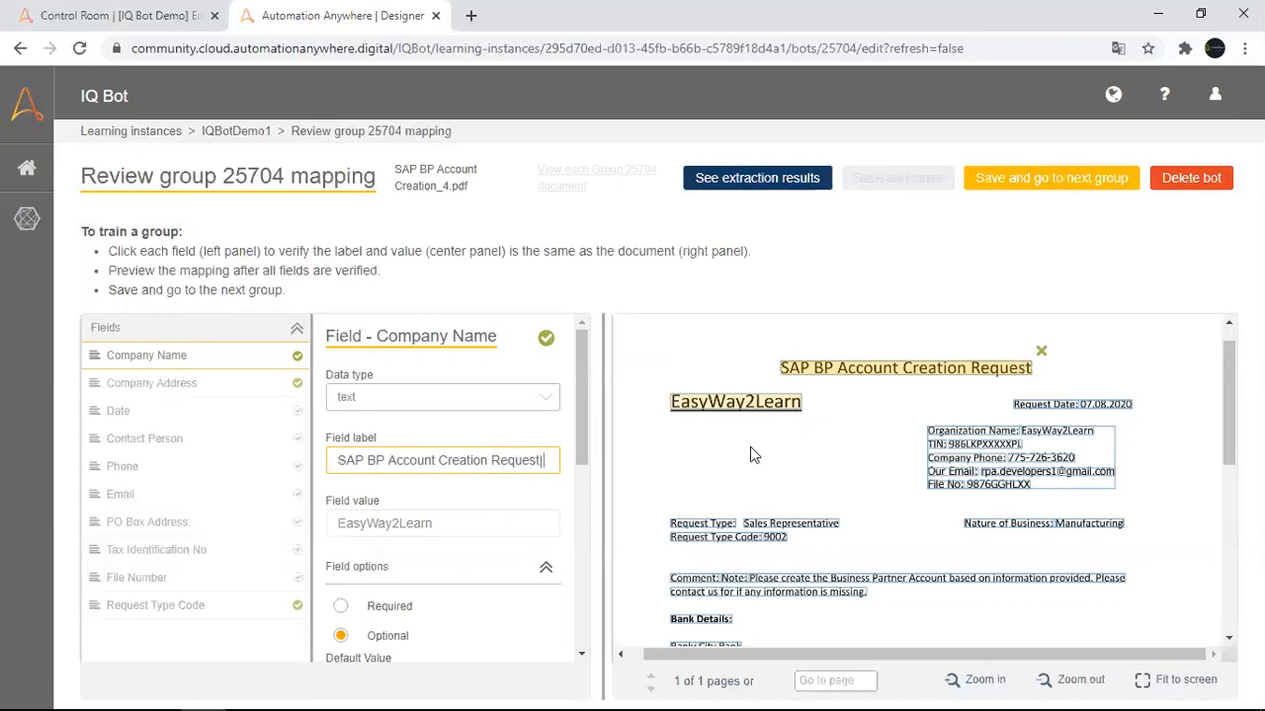
type("Com")
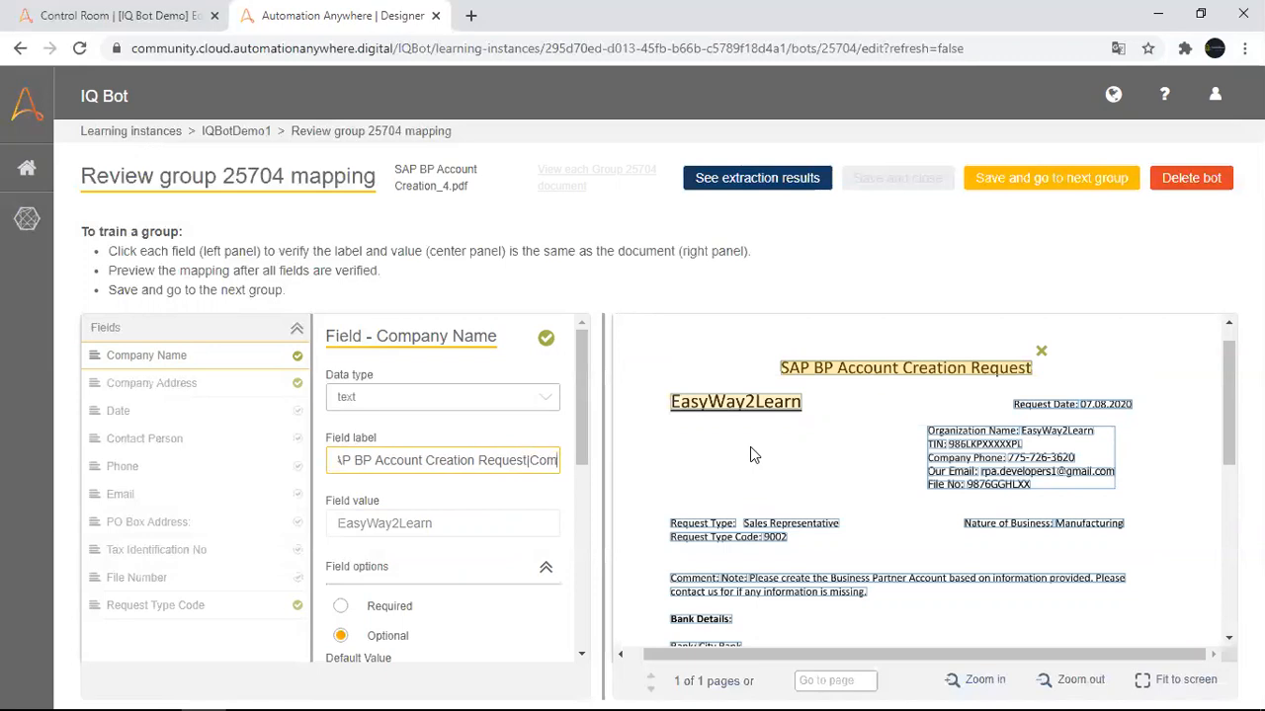
type("pany ")
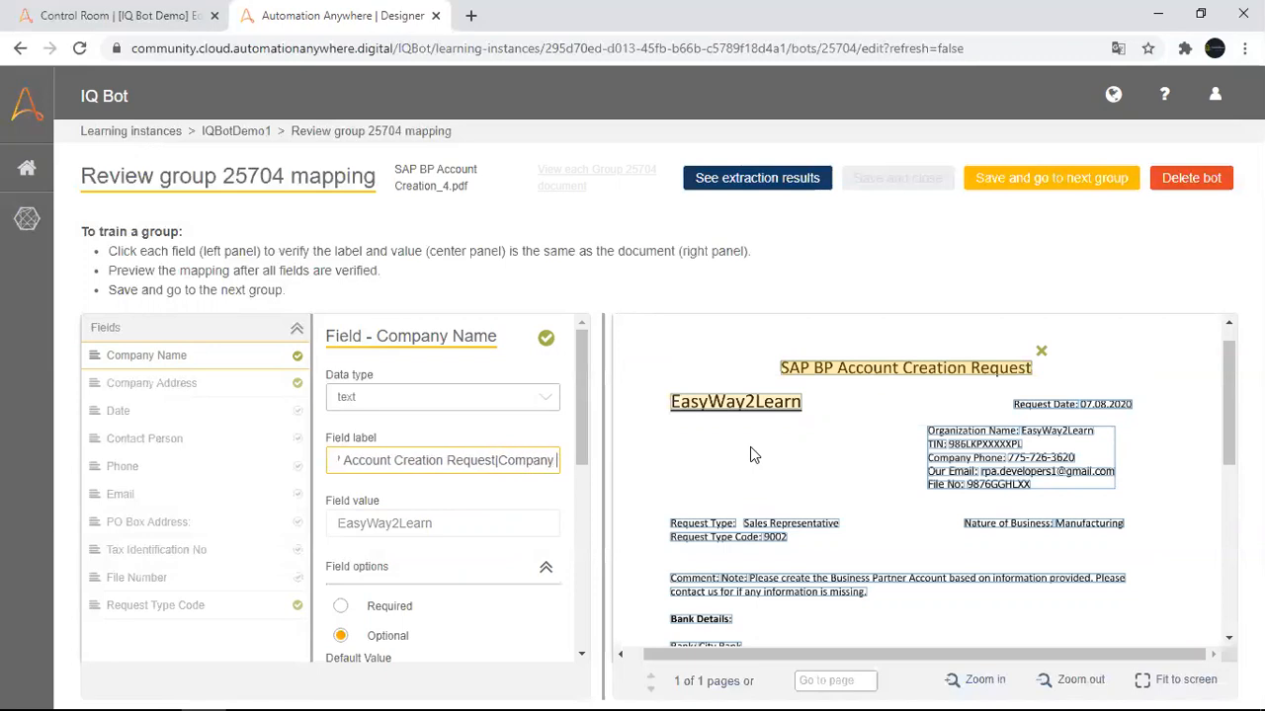
type("Name")
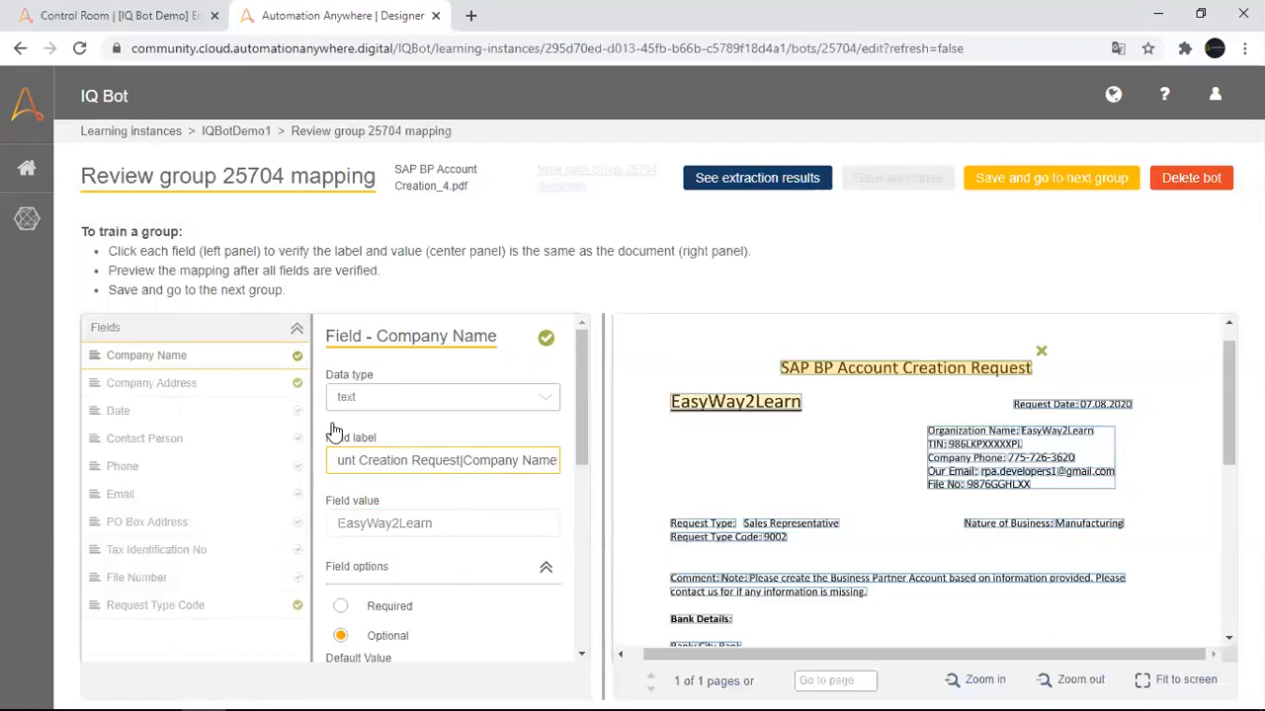
Set Company Address to optional and enlarge its value region from the street through the country code line.
left_click(230, 387)
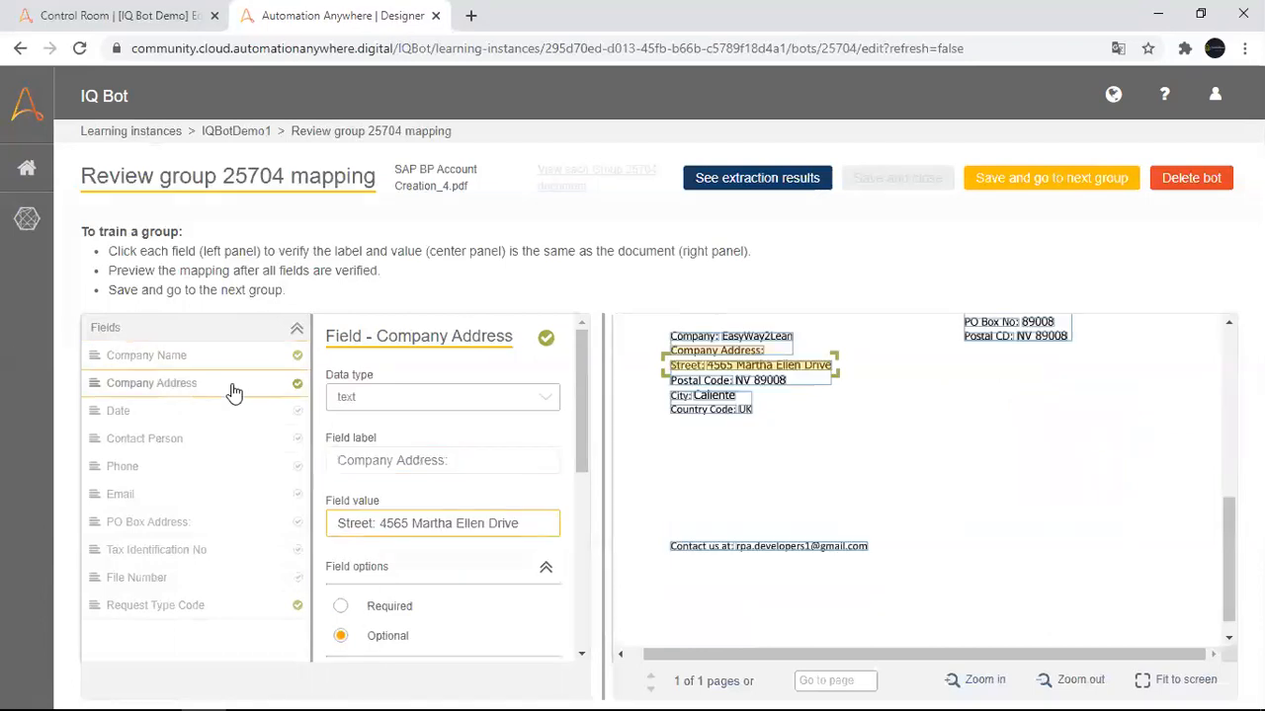
left_click(341, 635)
left_click_drag(837, 373, 836, 427)
left_click_drag(662, 354, 643, 353)
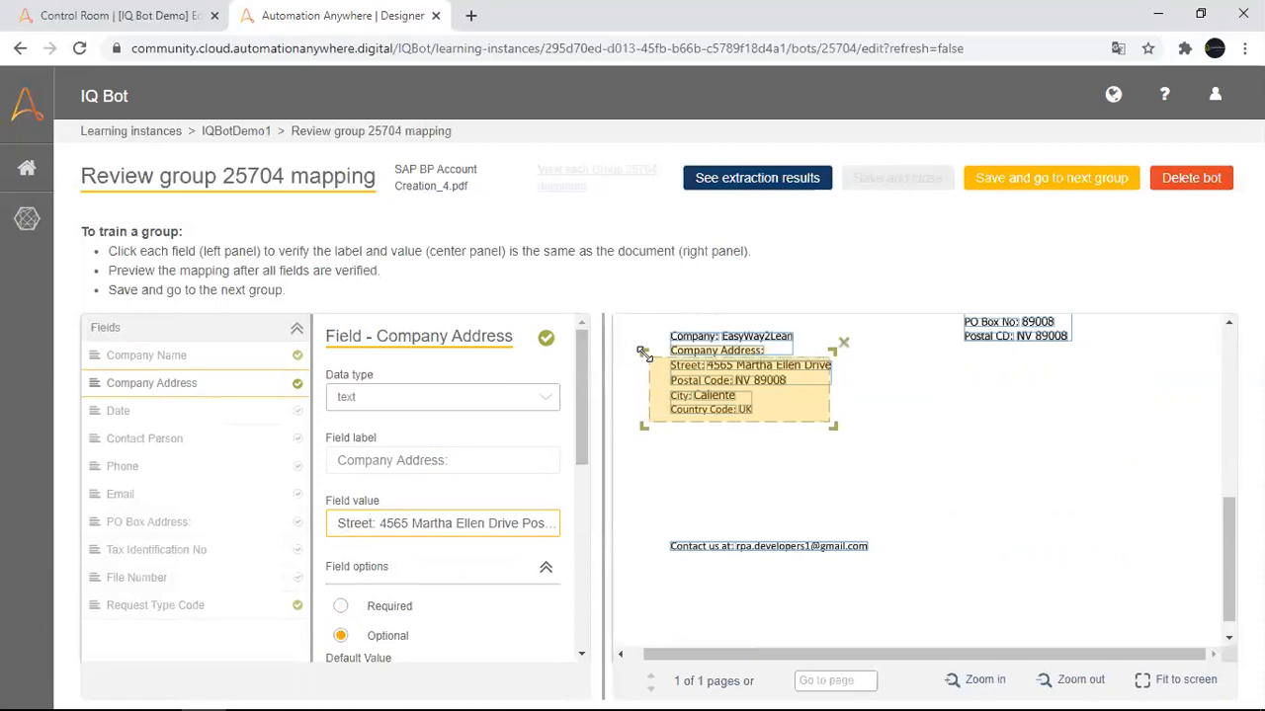
Set the Date field to optional and map its label to Request Date in the document.
left_click(203, 408)
left_click(341, 604)
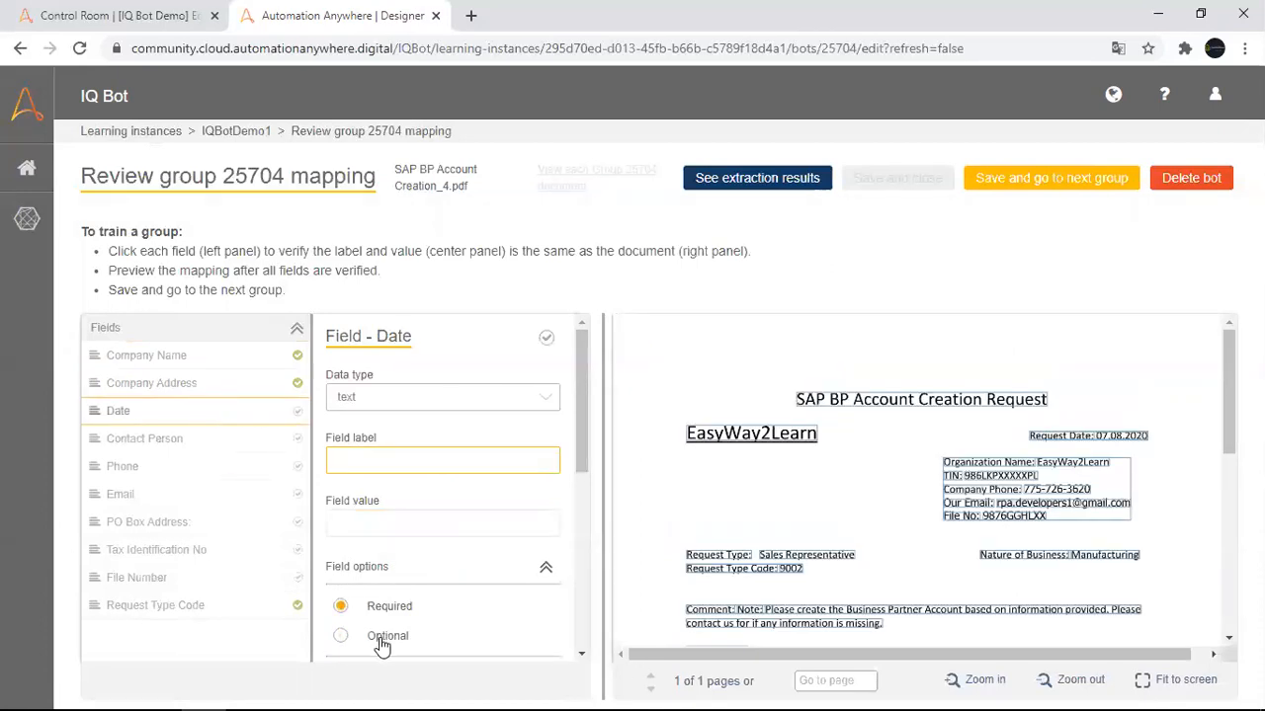
left_click(380, 638)
scroll(1103, 383, "down", 2)
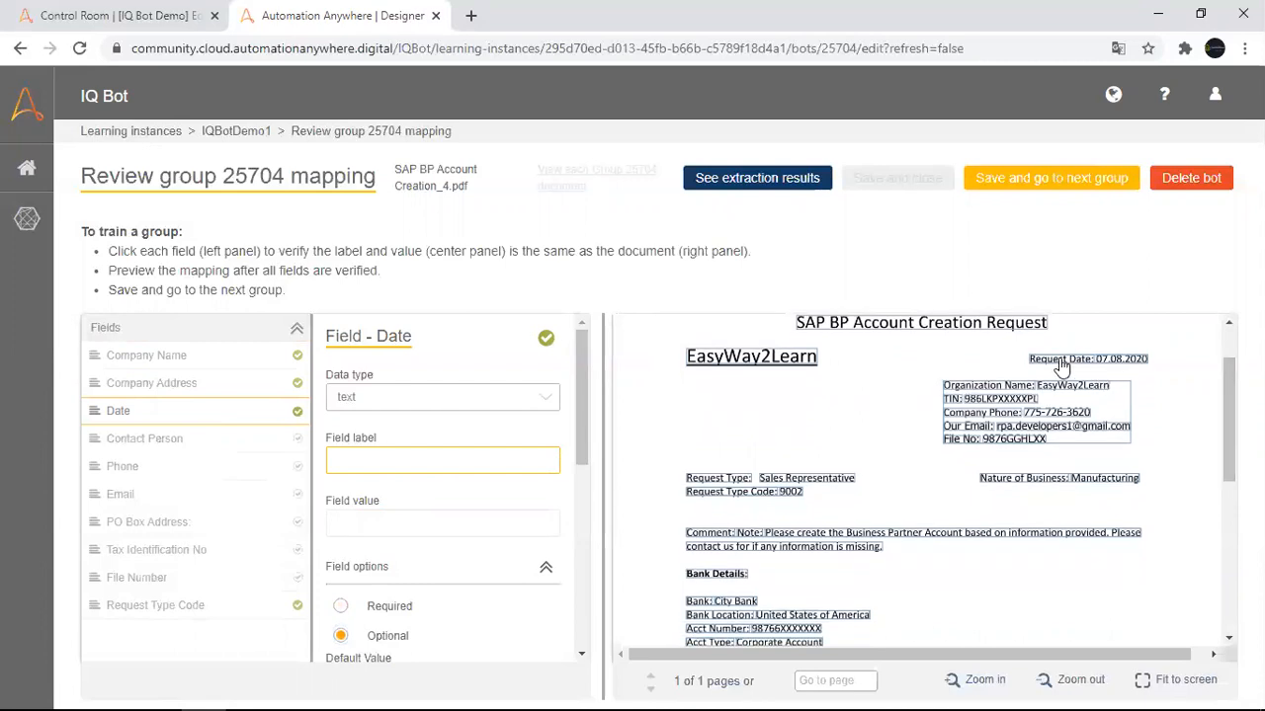
left_click(1062, 362)
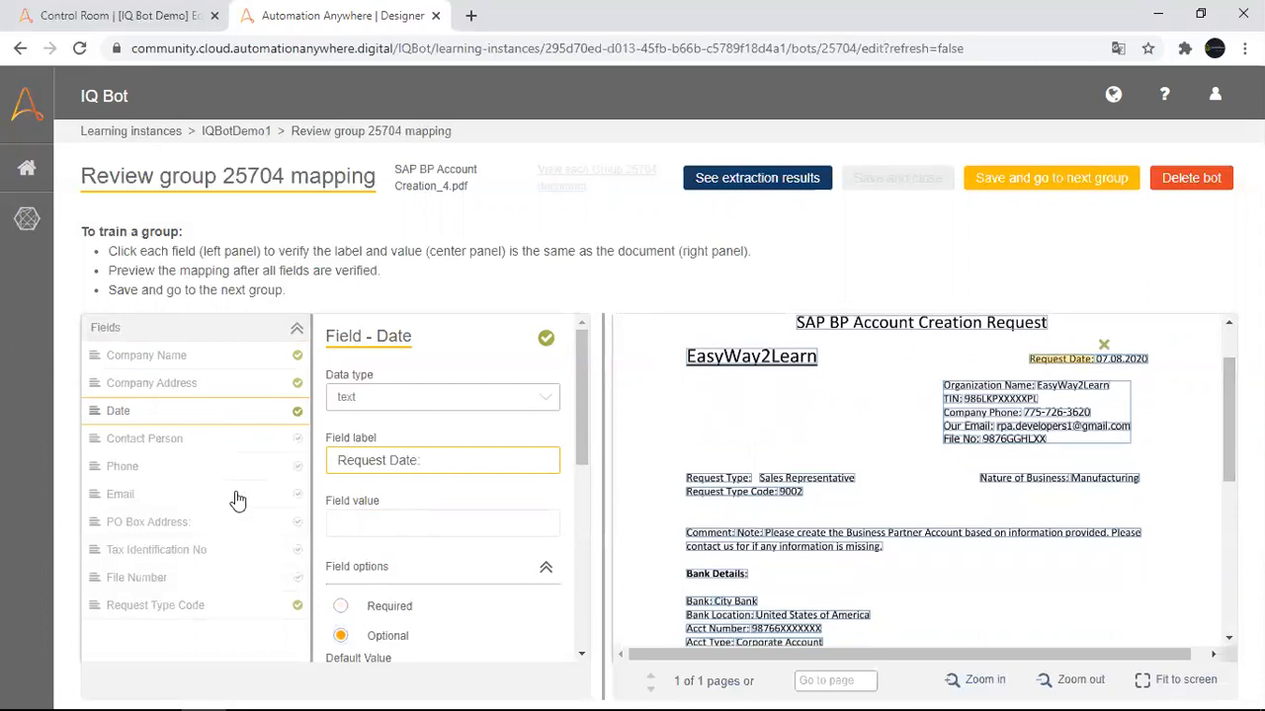
Set the Contact Person field of group 25704 to optional, leaving its label and value unmapped.
left_click(198, 453)
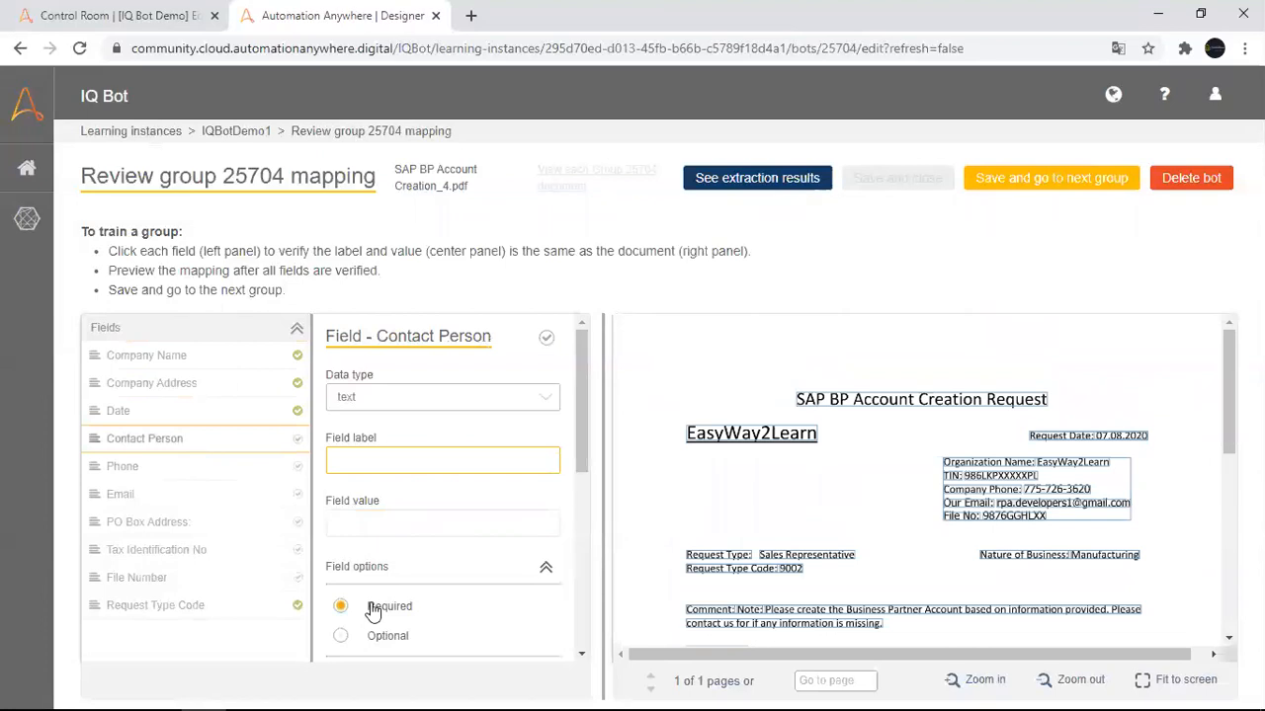
left_click(340, 636)
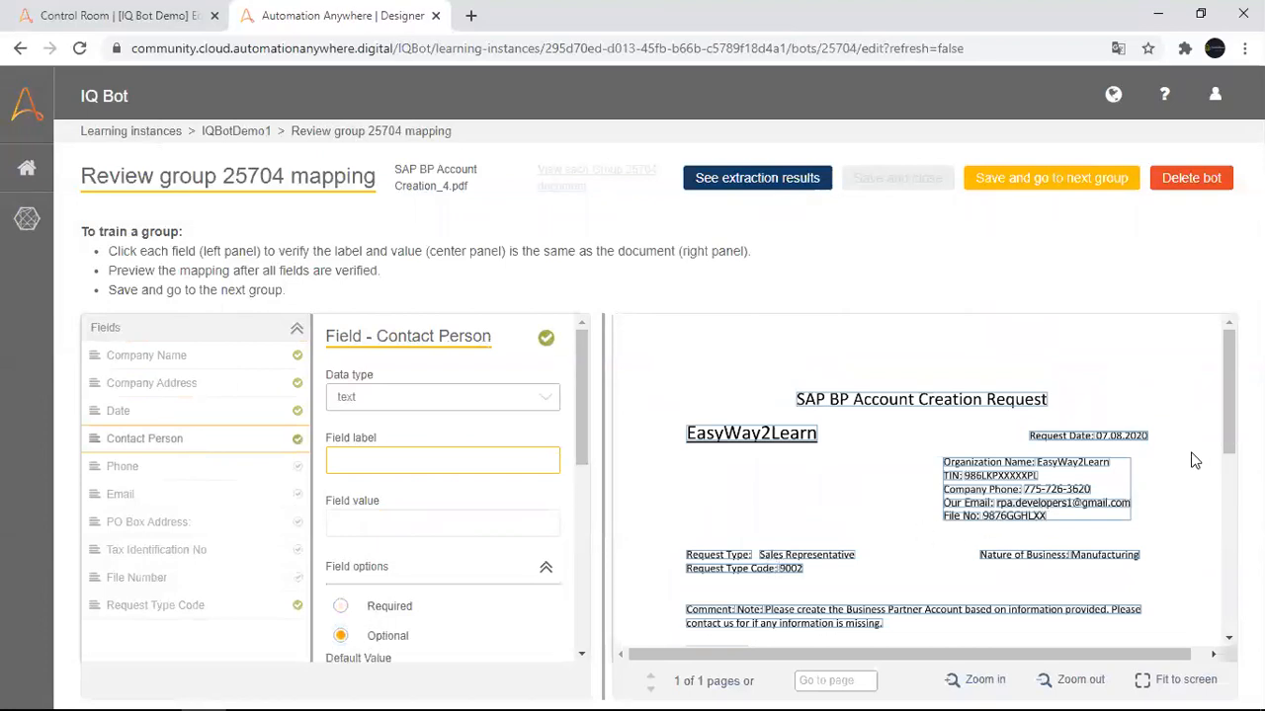
left_click_drag(1229, 391, 1222, 437)
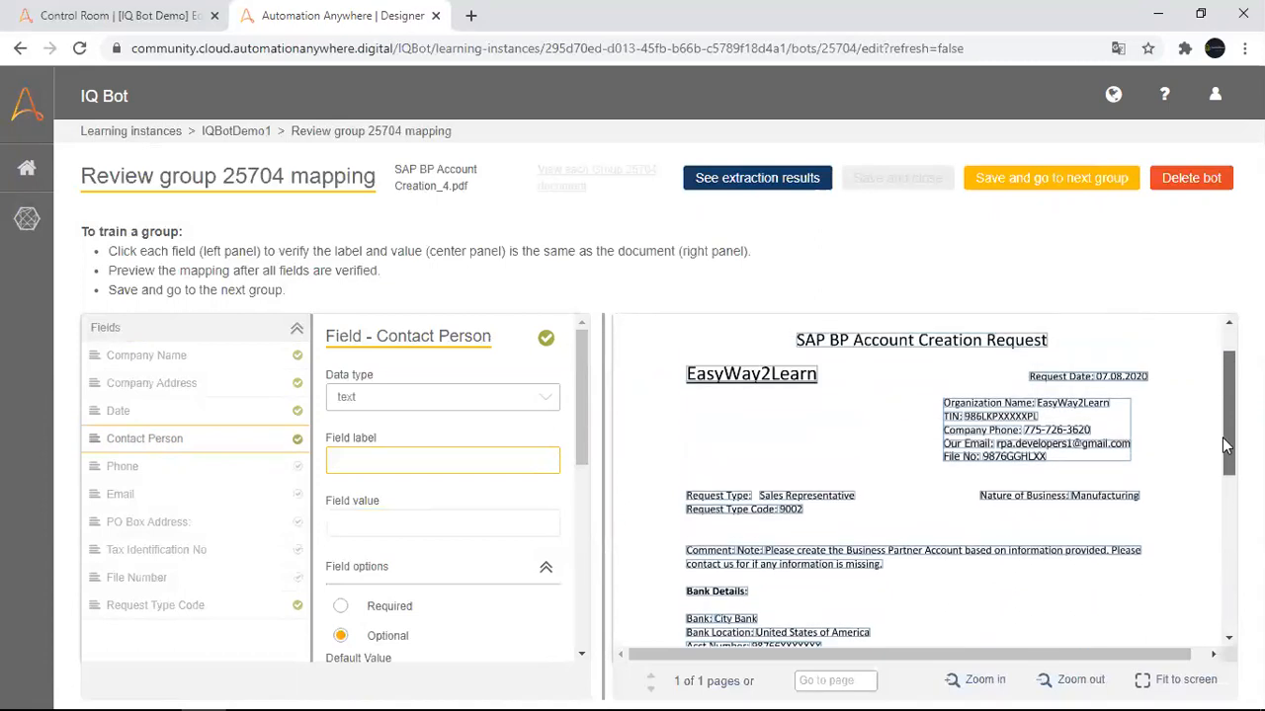
left_click(343, 634)
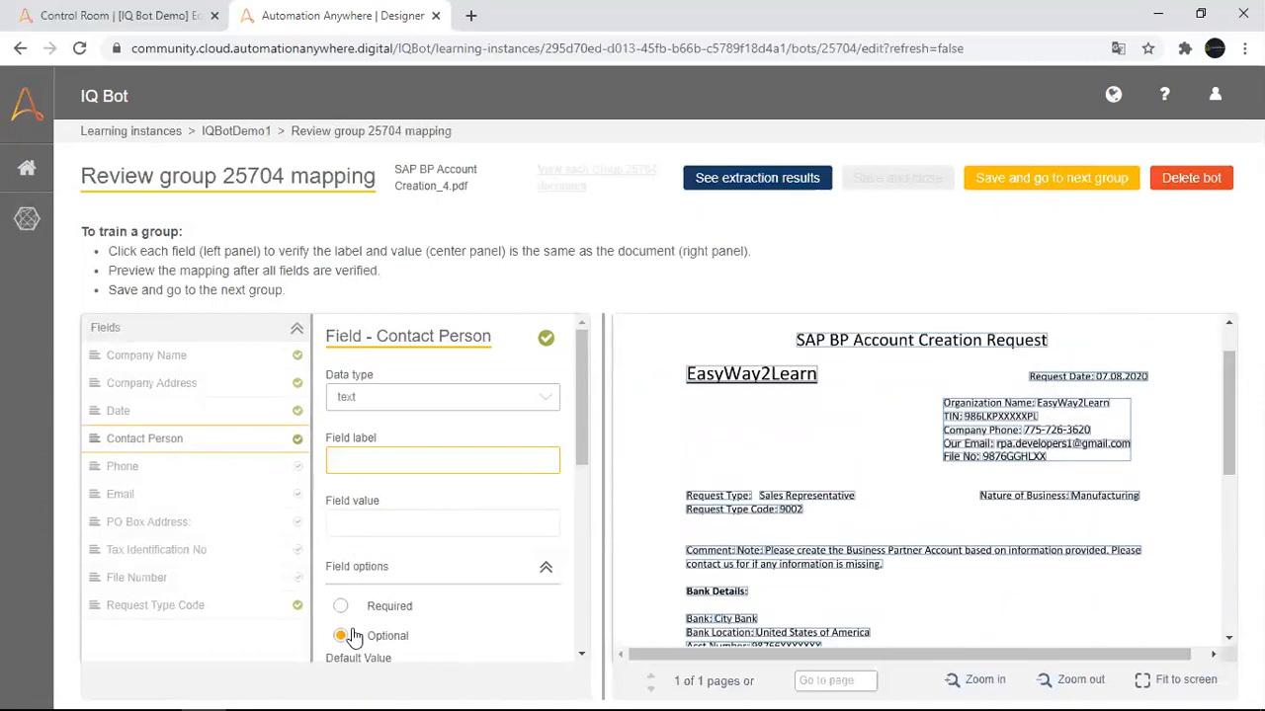
Set Phone and Email to optional, mapping Phone to the Company Phone label and its number, and Email to the Our Email label.
left_click(227, 472)
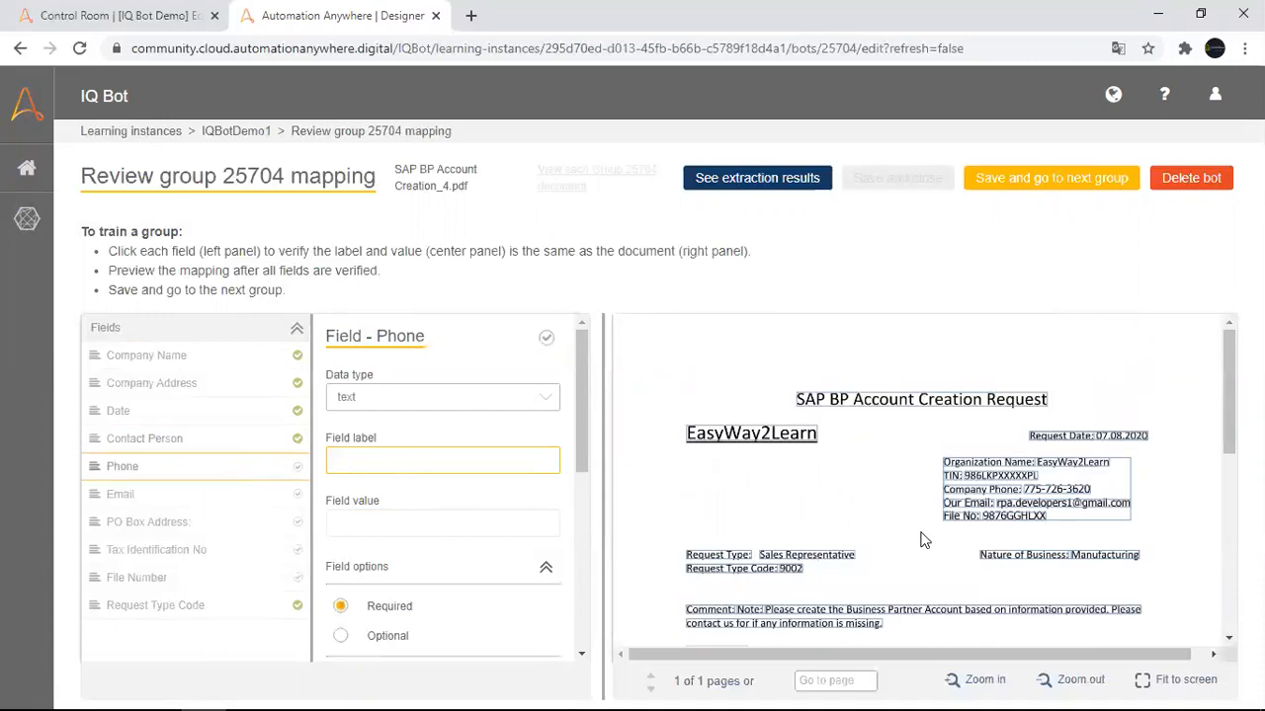
left_click(963, 498)
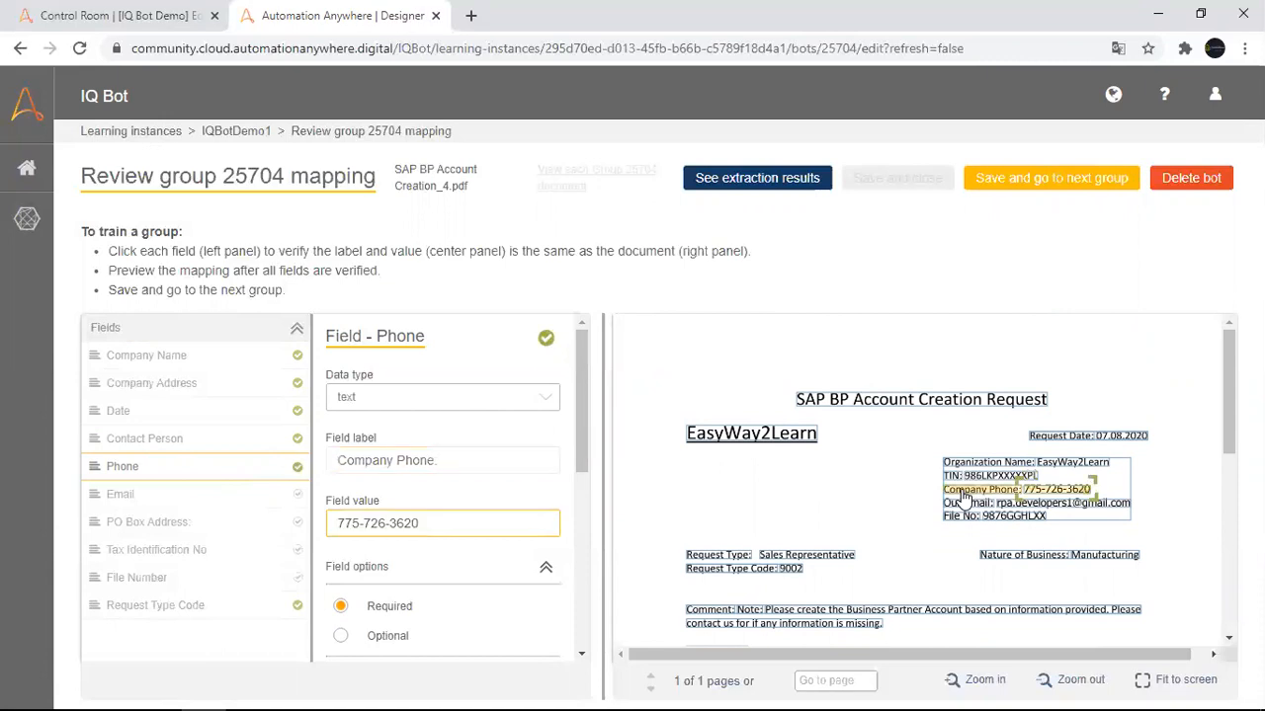
left_click(340, 636)
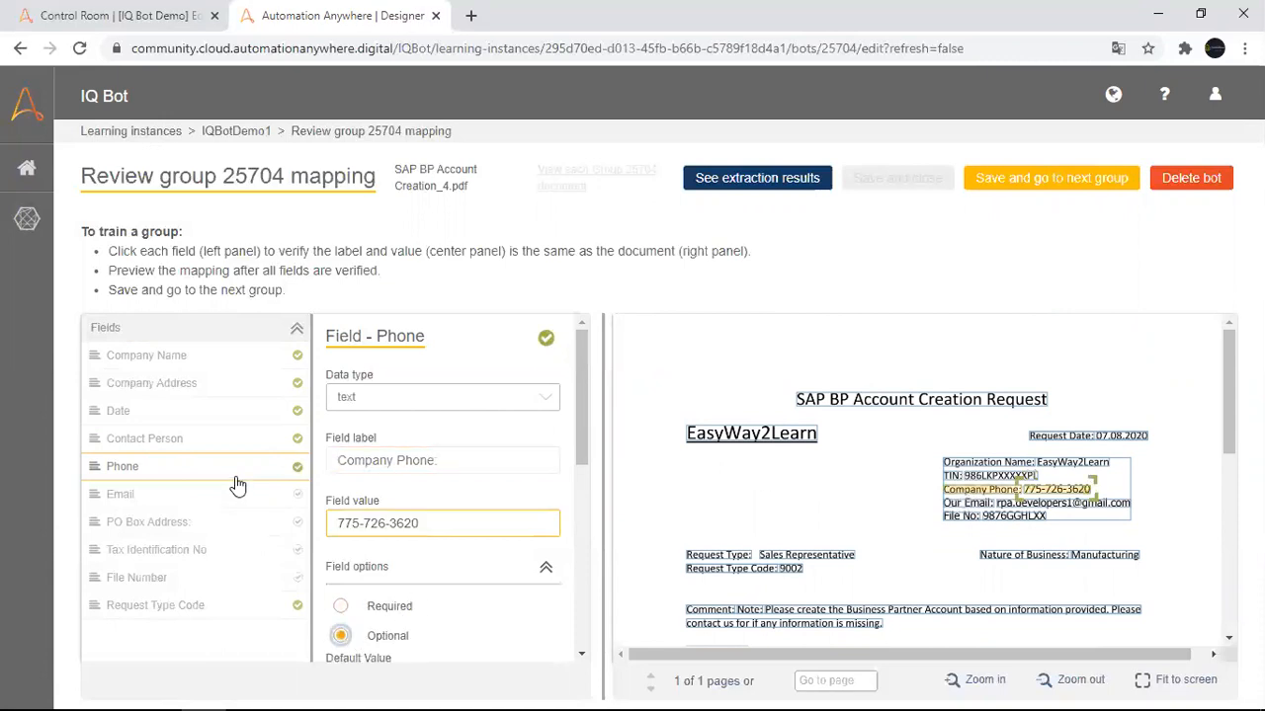
left_click(216, 501)
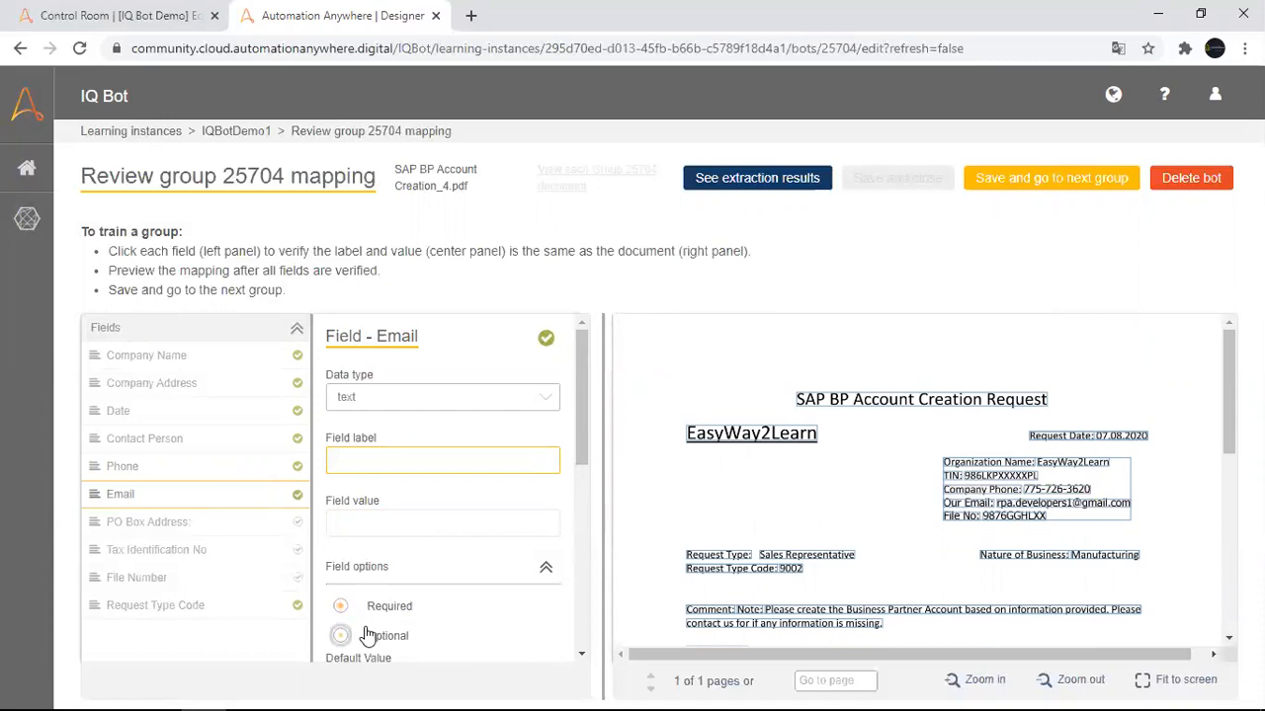
left_click(955, 517)
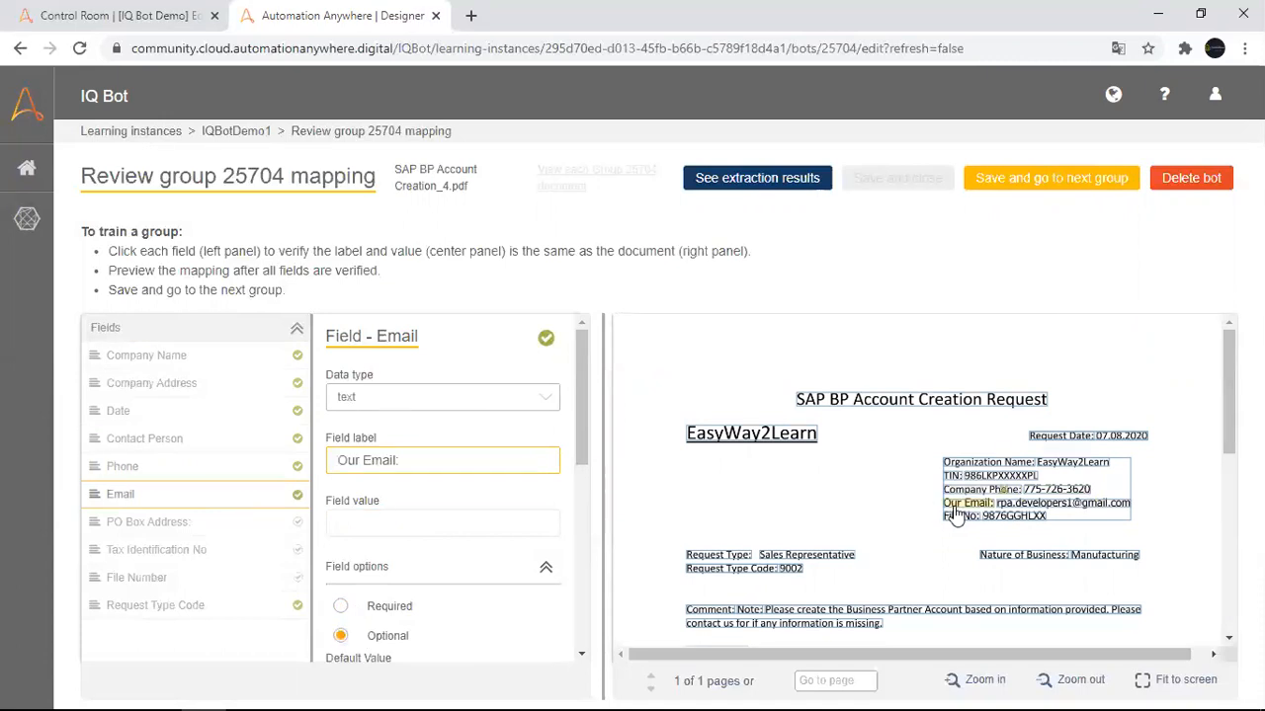
Set group 25704's PO Box Address to optional and map it to PO Box Information, with the PO Box No and Postal CD lines as value.
left_click(207, 523)
left_click(387, 636)
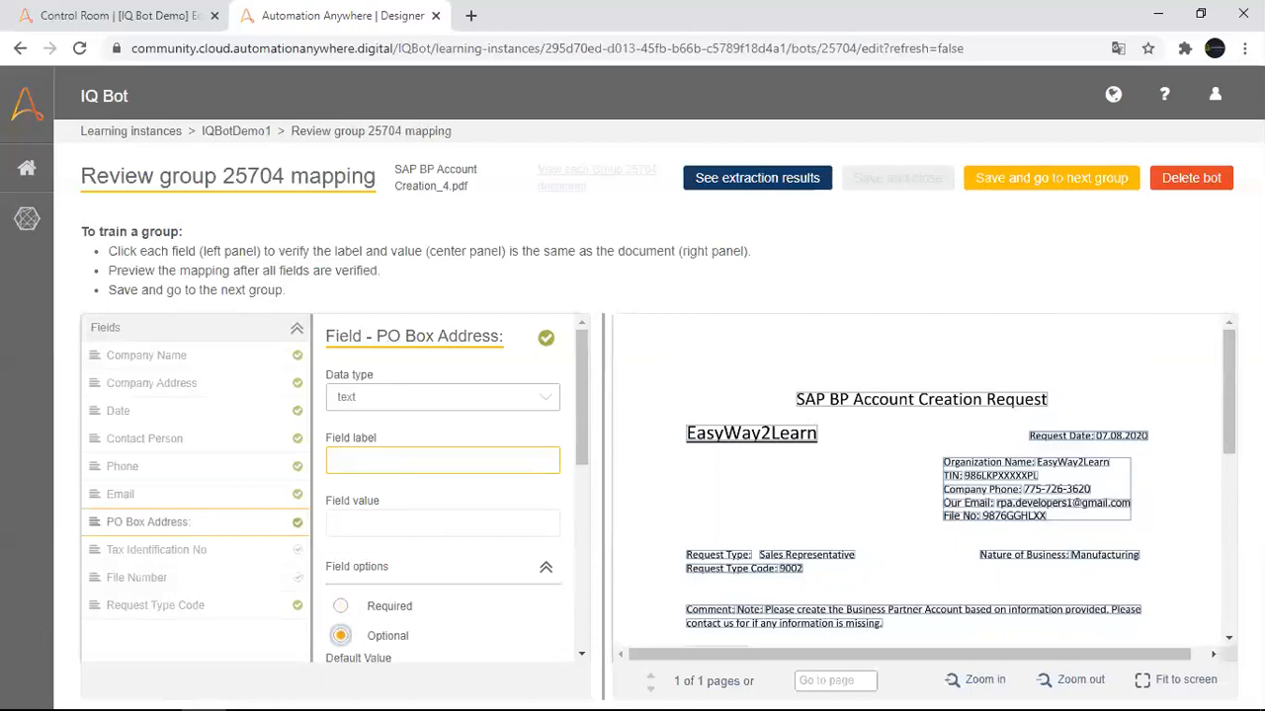
scroll(1228, 395, "down", 3)
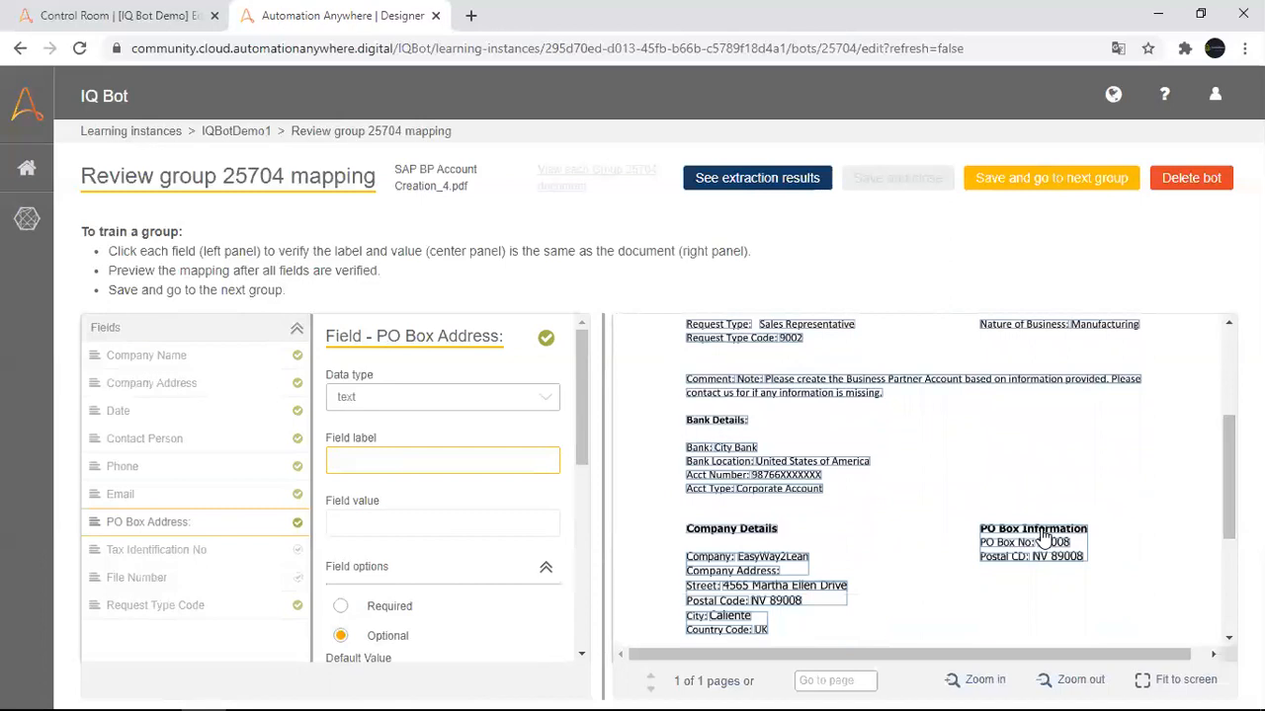
left_click(1042, 535)
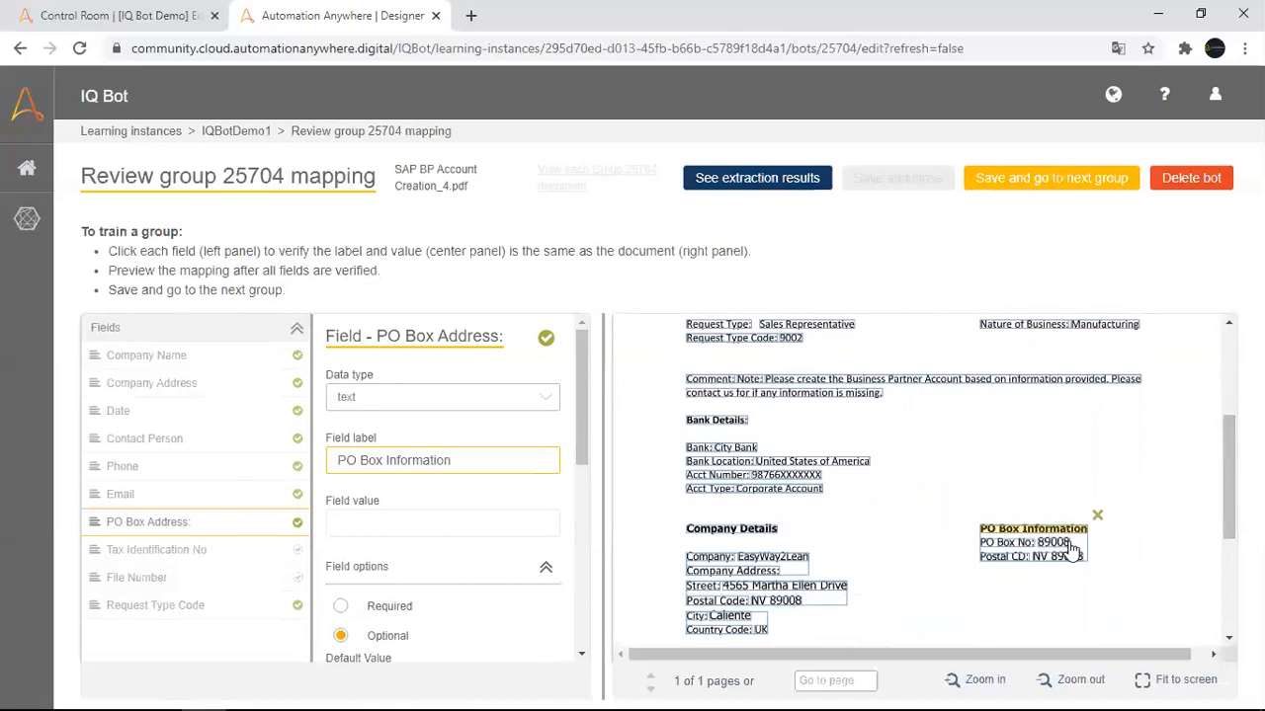
left_click(1071, 549)
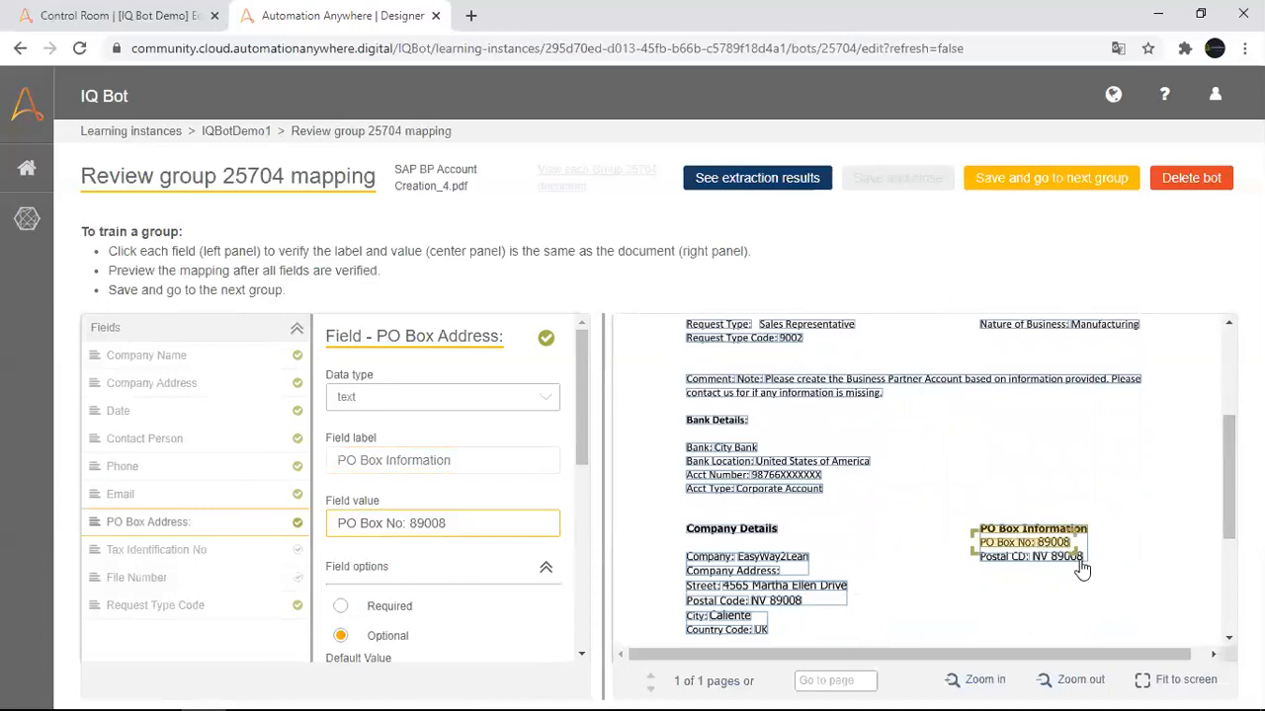
left_click_drag(1075, 552, 1101, 575)
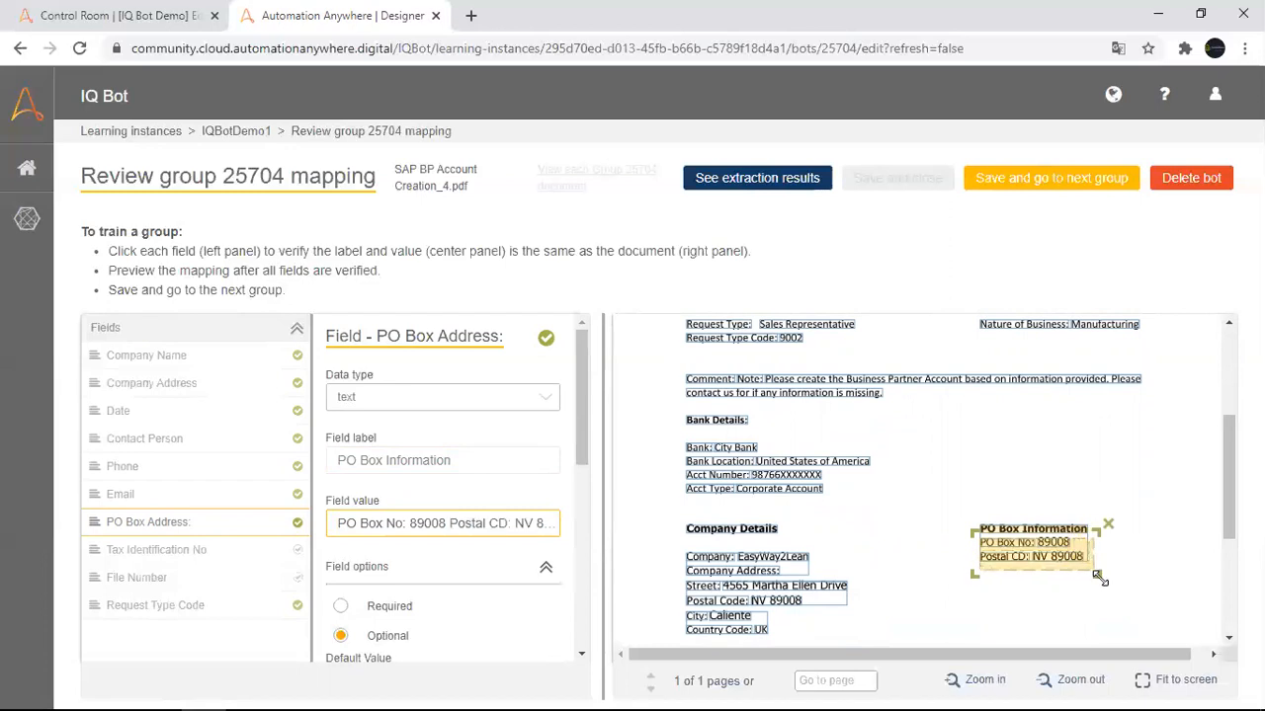
Set the Tax Identification No field to optional and map its label to TIN in the document.
left_click(228, 549)
left_click(365, 639)
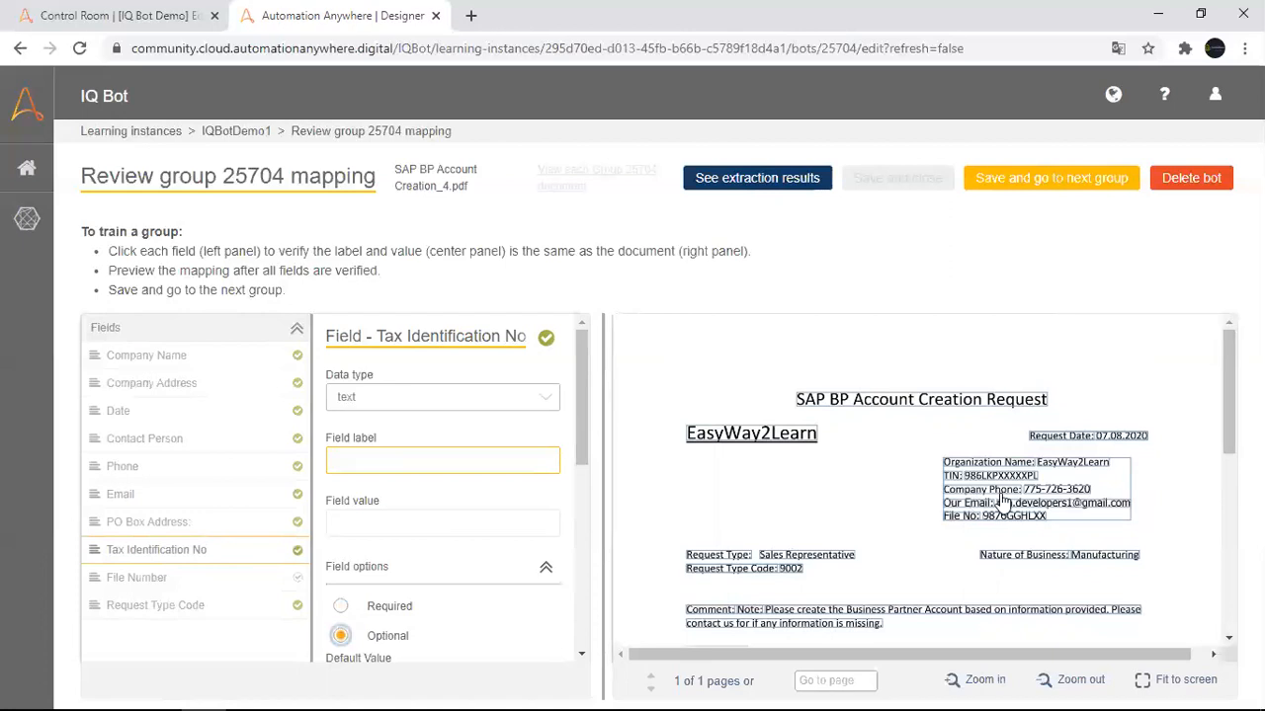
left_click(948, 478)
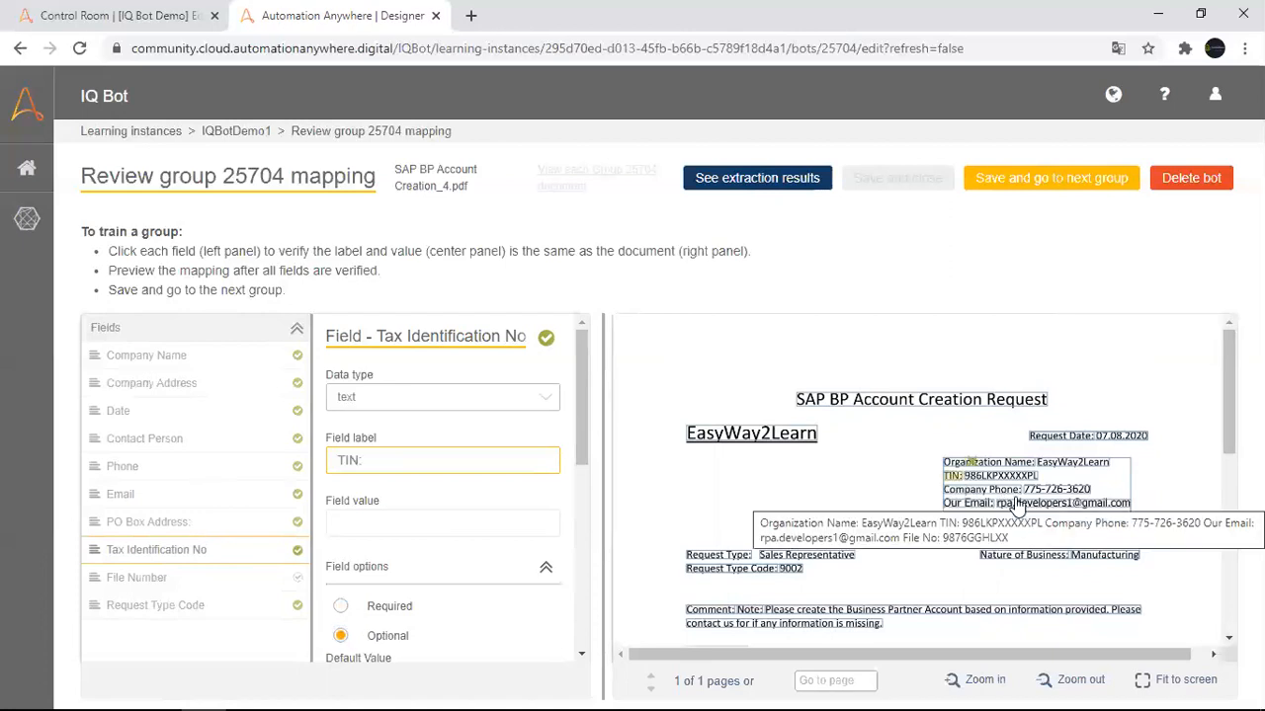
Set group 25704's File Number field to optional and map its label to File No and its value to the adjacent number.
left_click(196, 587)
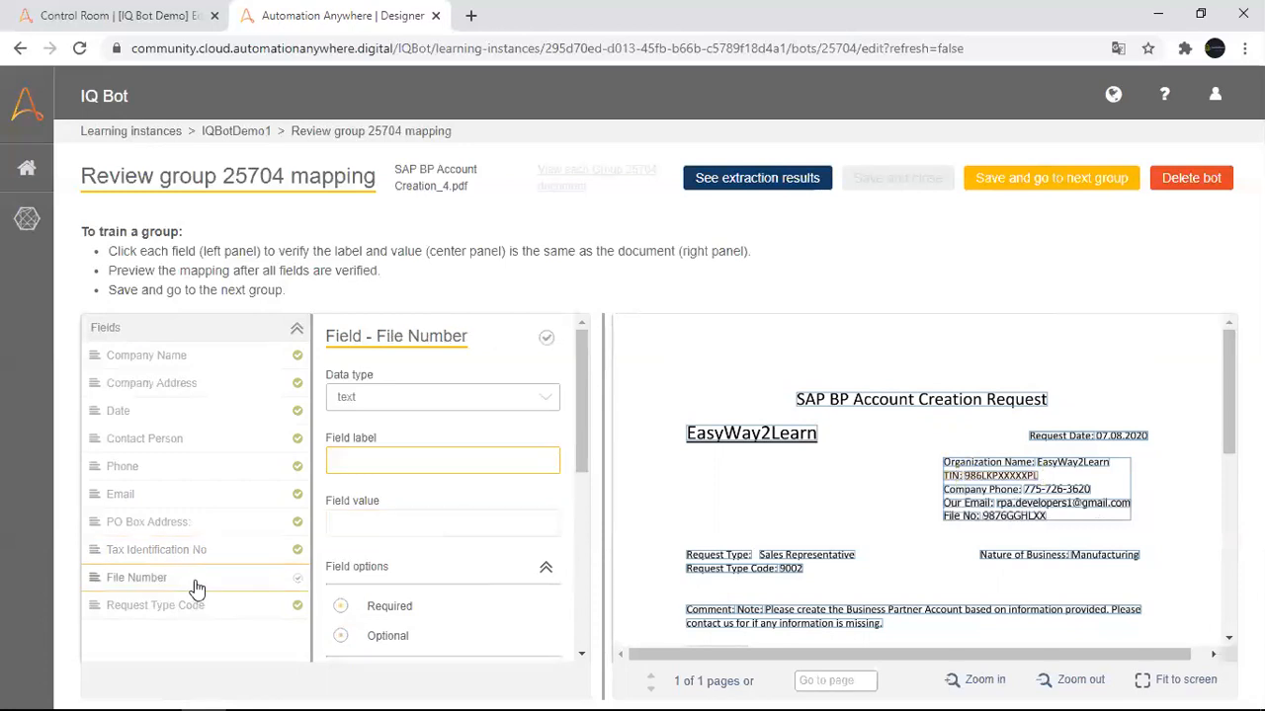
left_click(362, 634)
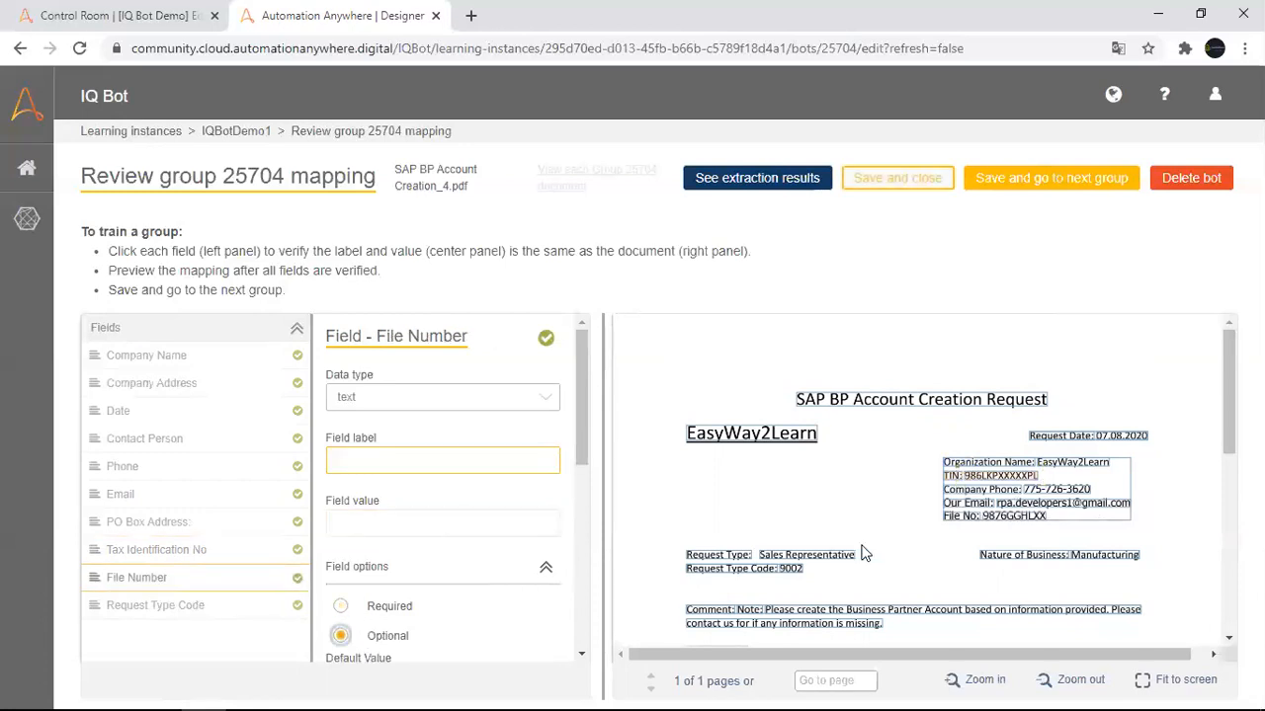
left_click(961, 519)
left_click(963, 527)
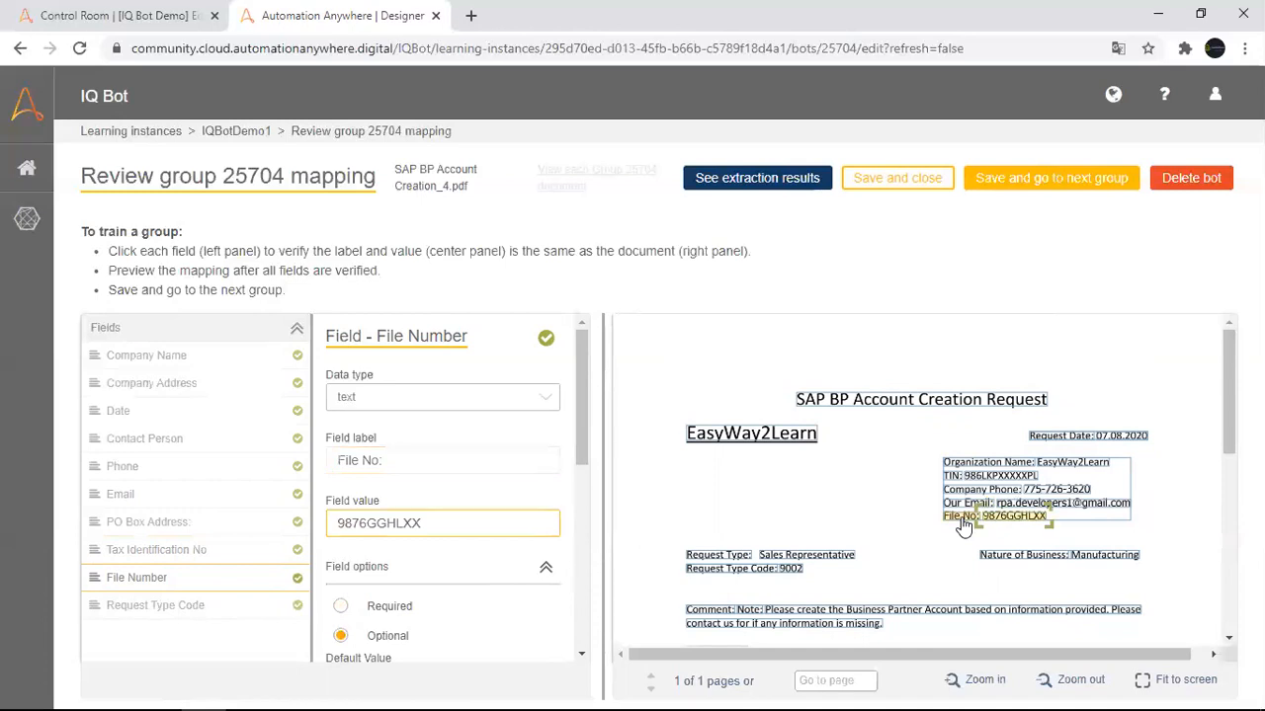
Set the Request Type Code field to optional, save group 25704's mapping and dismiss the end-of-queue notice.
left_click(196, 610)
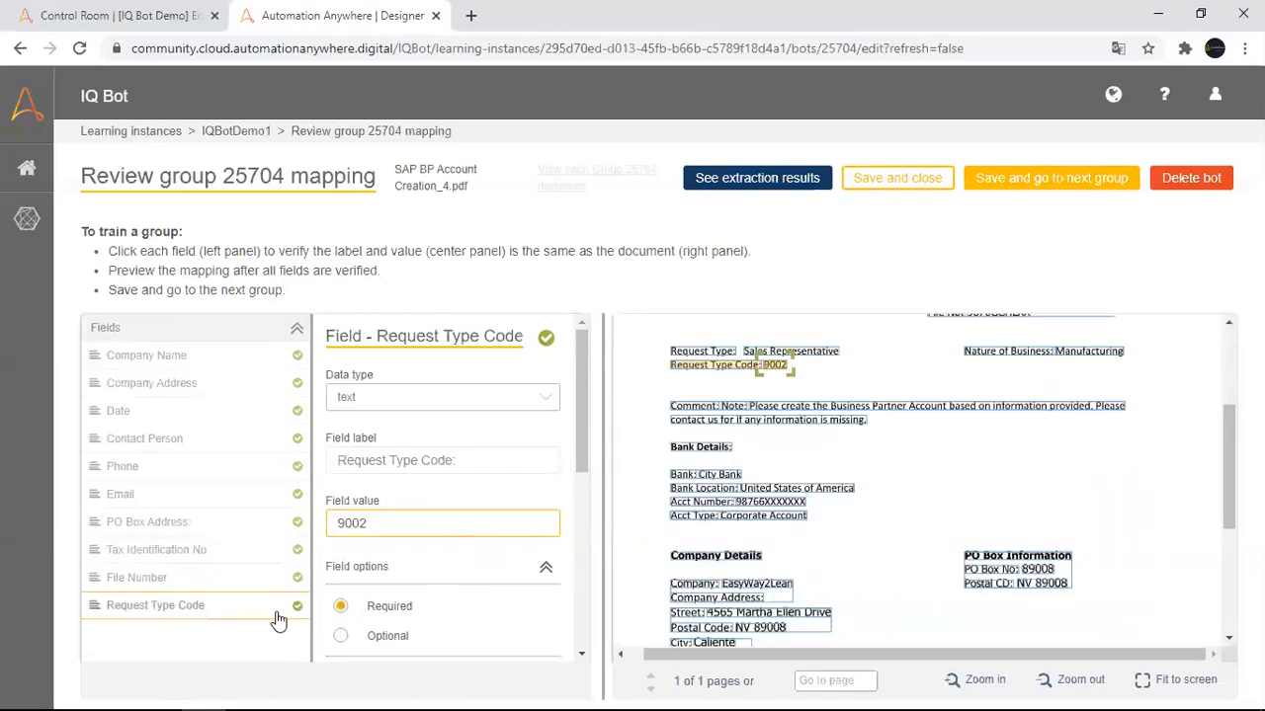
left_click(376, 637)
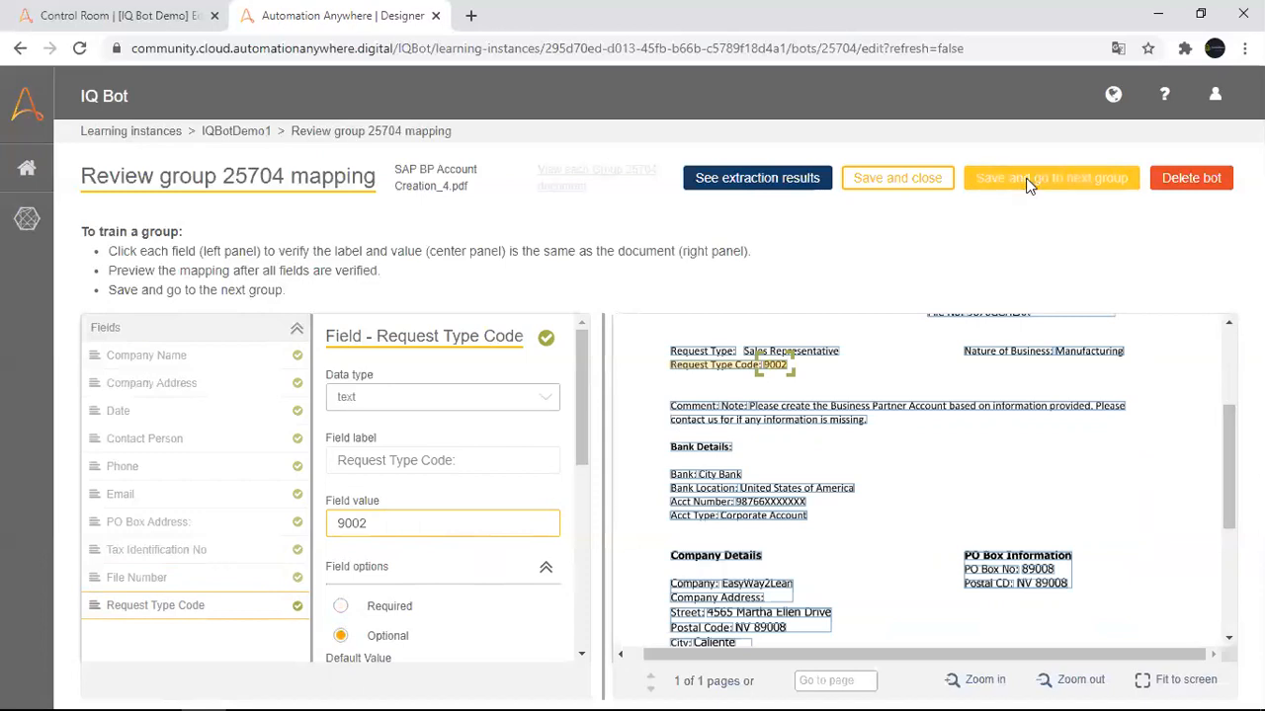
left_click(1027, 181)
left_click(579, 434)
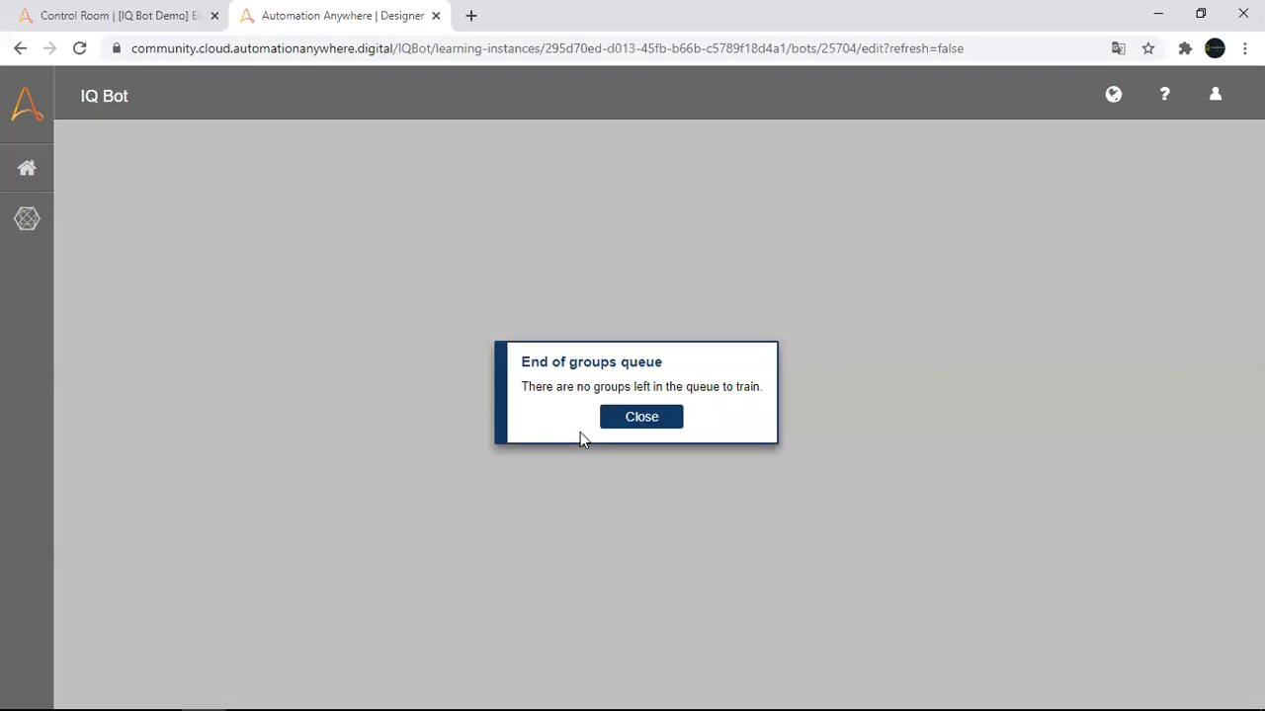
left_click(614, 423)
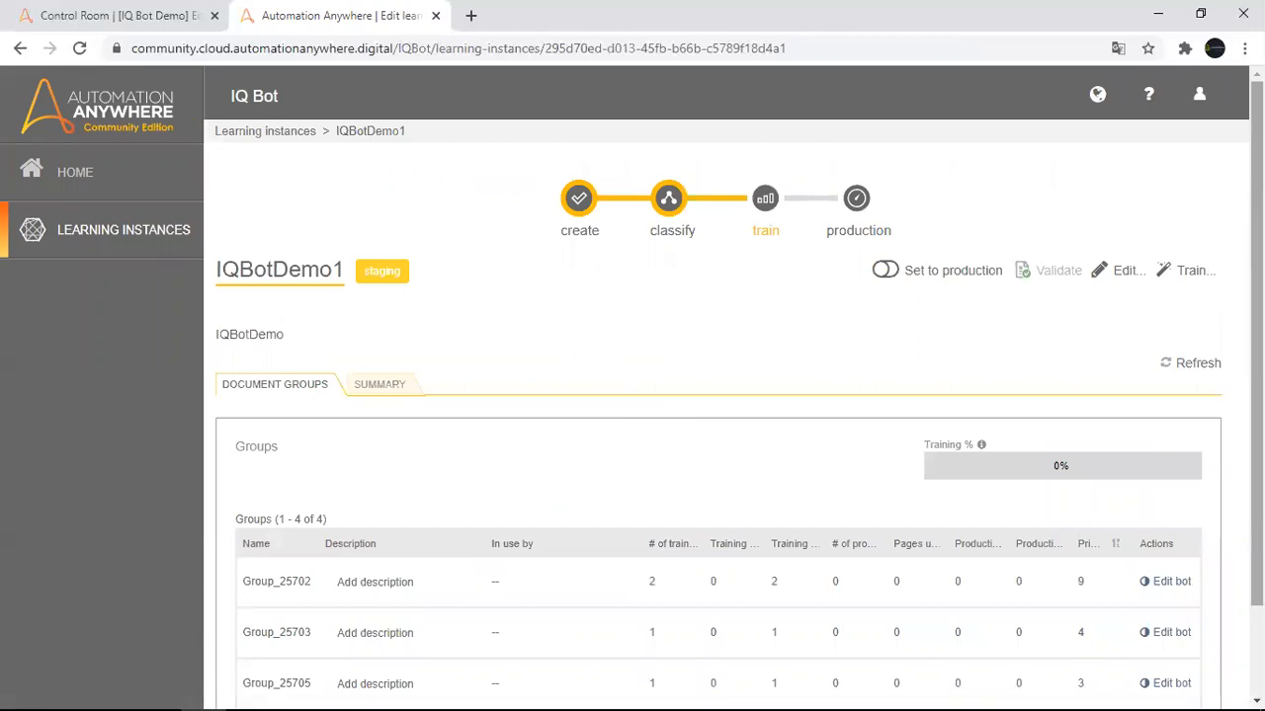
Examine IQBotDemo1's document groups and its editable description and additional form fields, leaving the edit view without saving.
scroll(1254, 395, "down", 2)
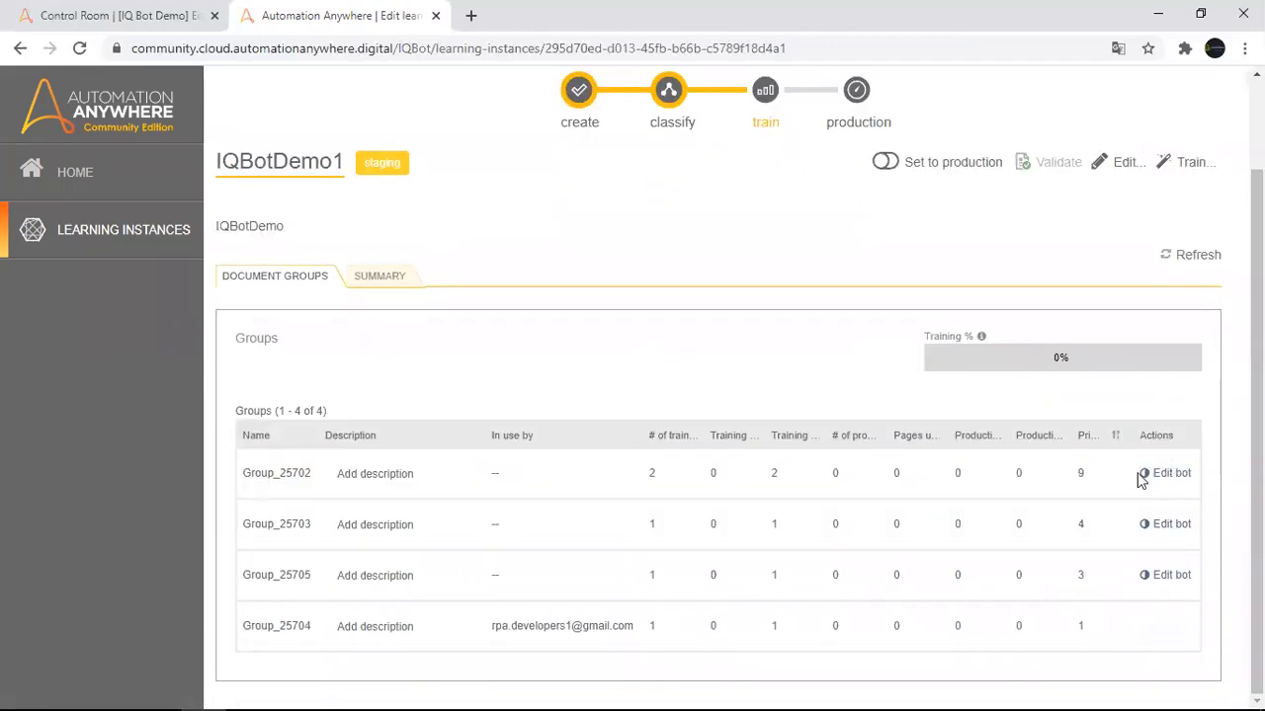
left_click_drag(1257, 415, 1256, 413)
scroll(790, 411, "up", 2)
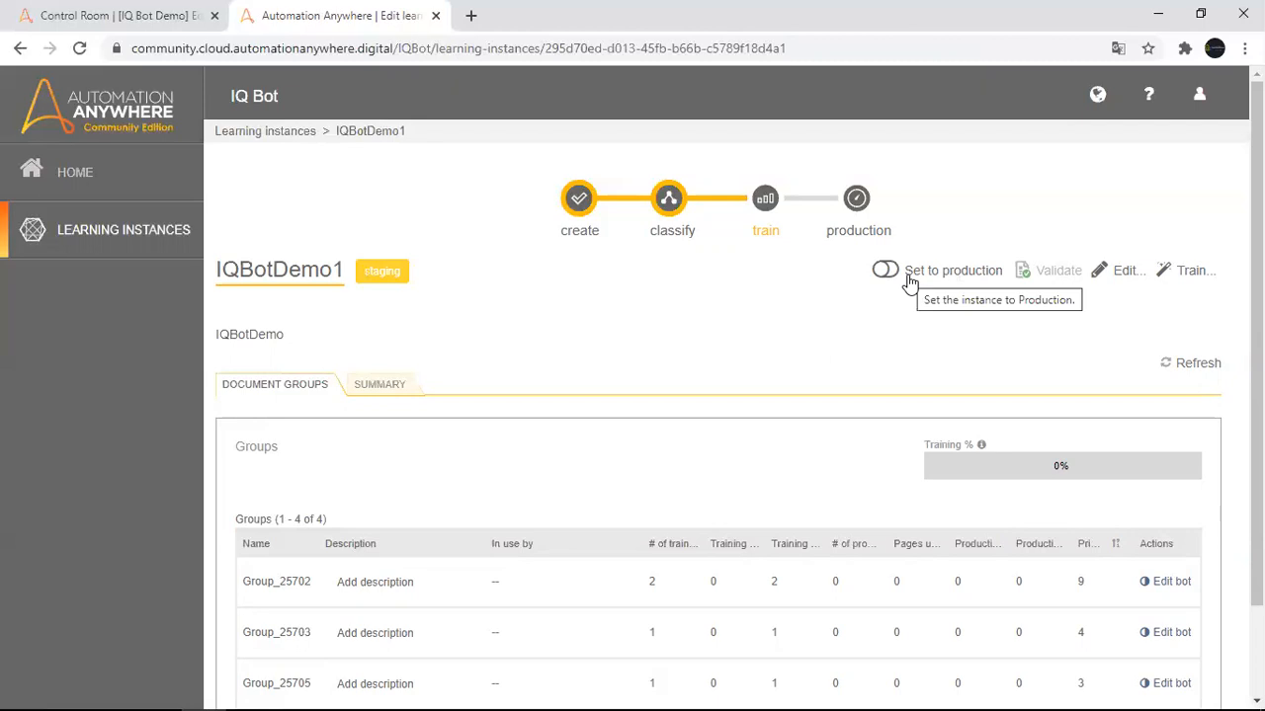
left_click(1098, 273)
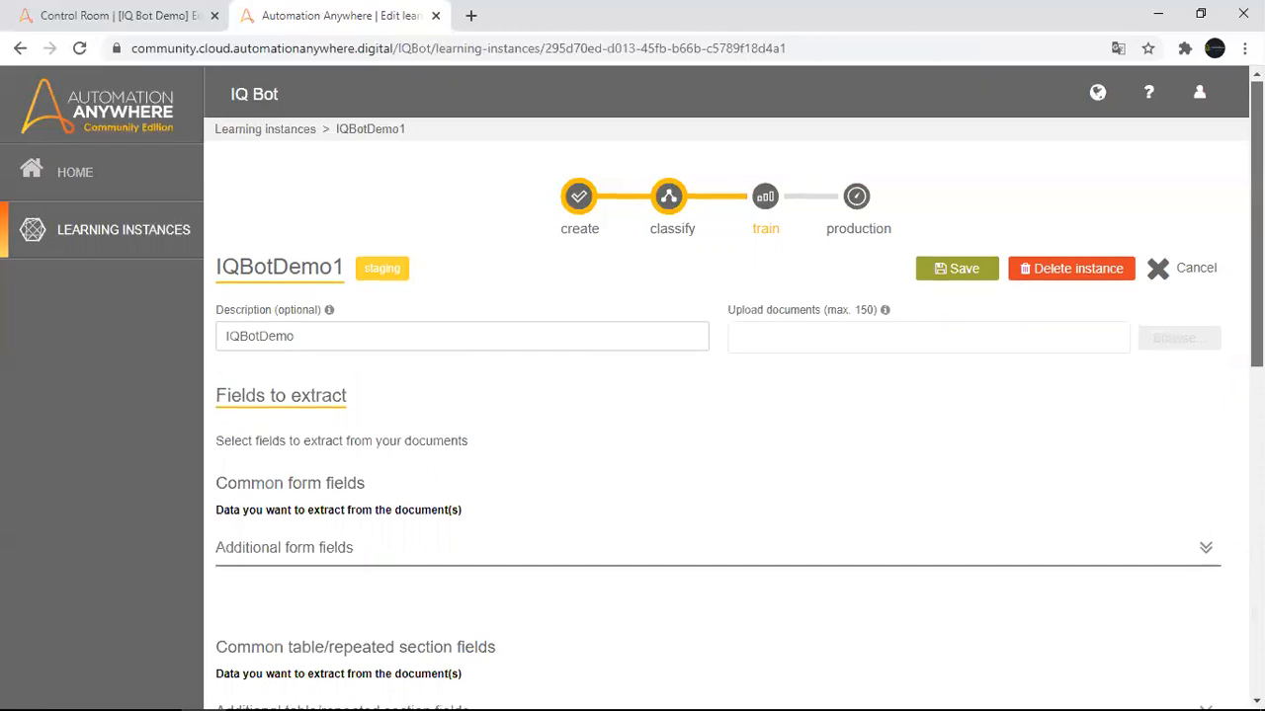
scroll(1255, 247, "down", 1)
left_click(1206, 416)
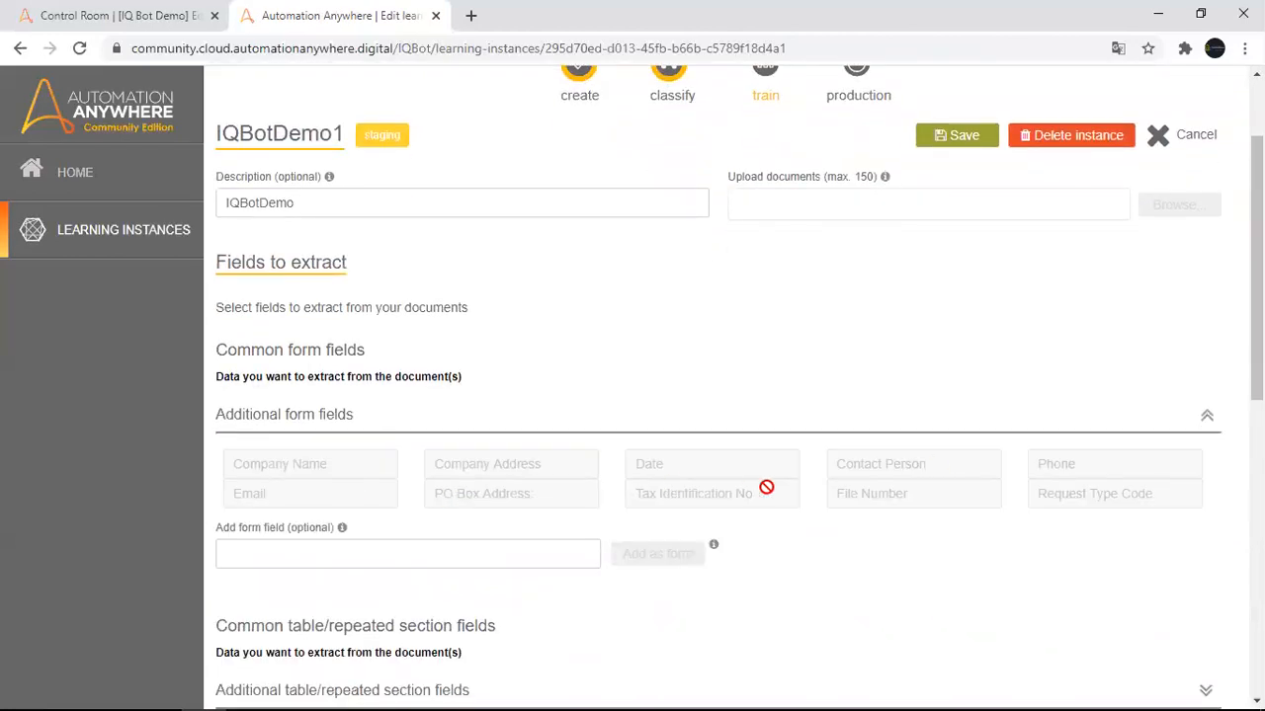
left_click(503, 555)
mouse_move(1257, 286)
left_mouse_down()
mouse_move(1257, 275)
mouse_move(1256, 319)
mouse_move(1256, 285)
left_mouse_up()
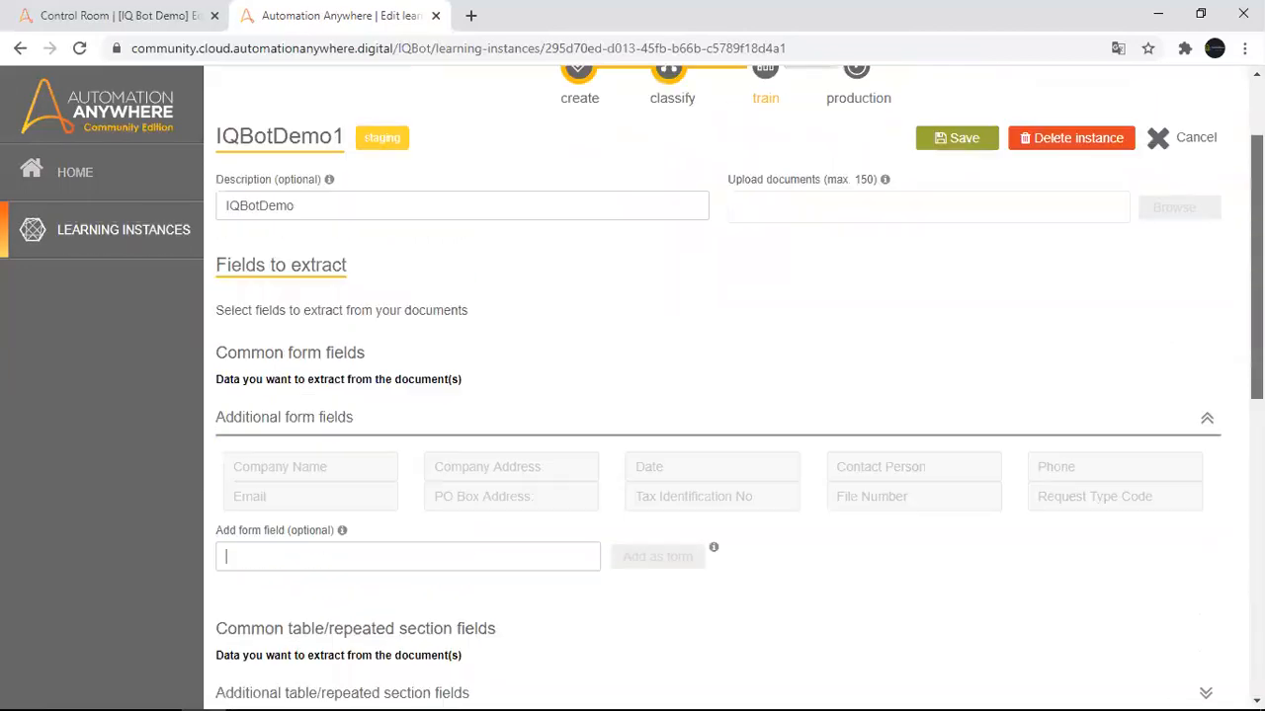
left_click(446, 201)
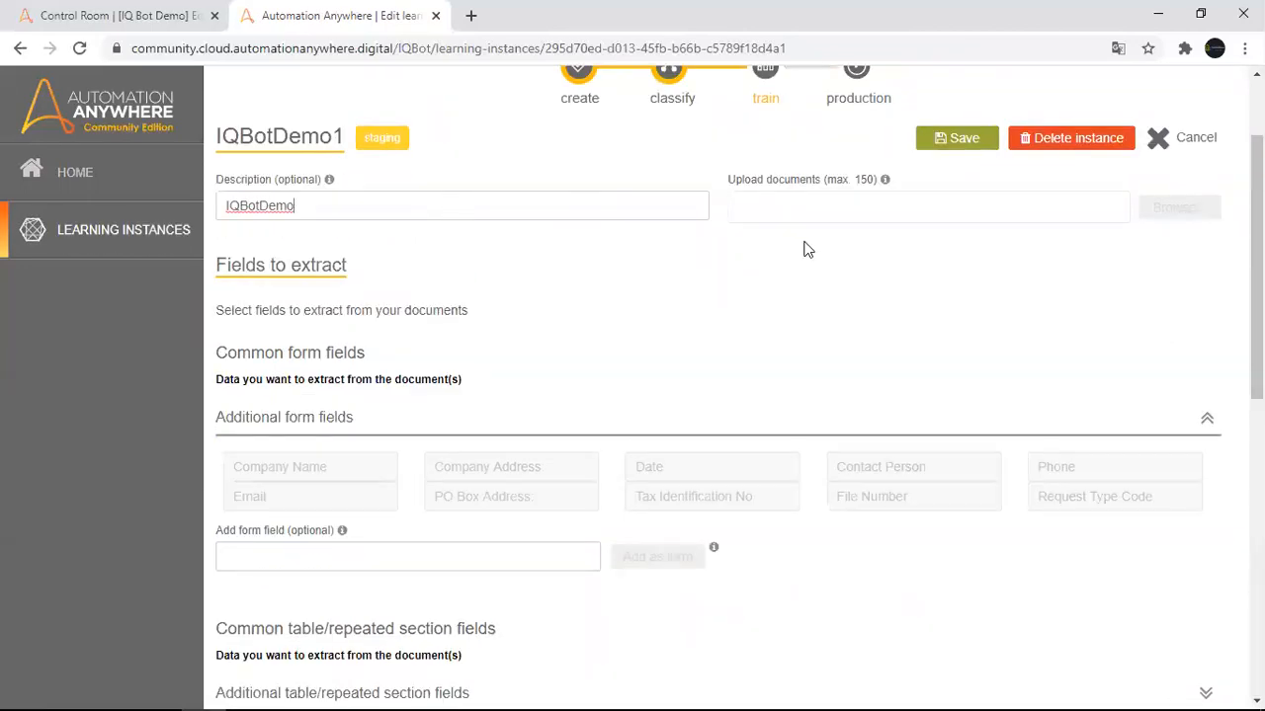
left_click_drag(1257, 251, 1257, 198)
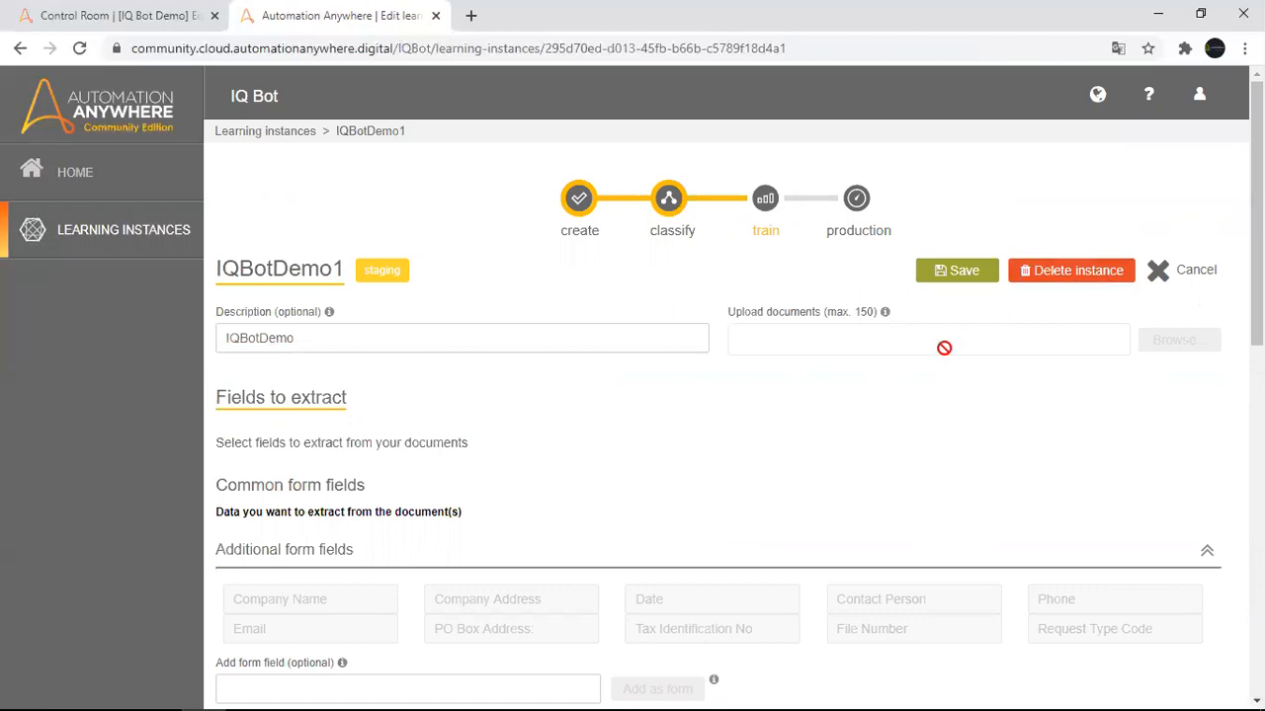
left_click(1195, 282)
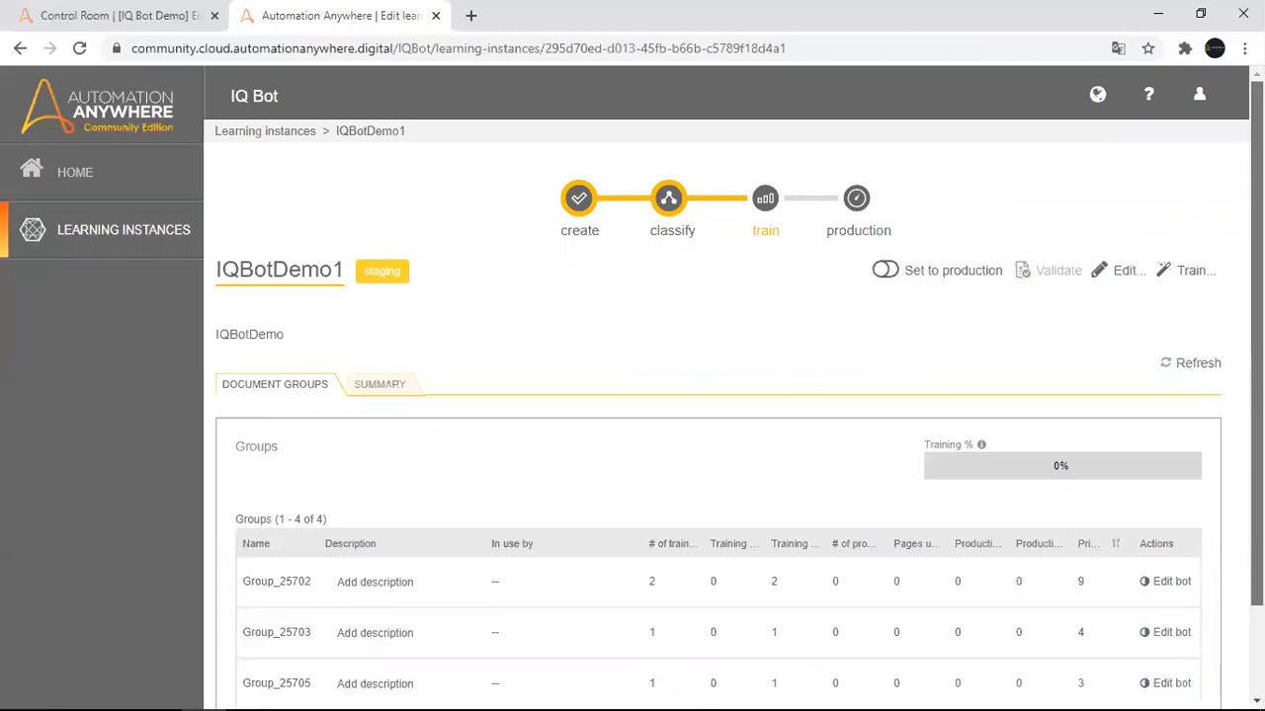
Set the IQBotDemo1 learning instance to production and confirm sending it.
left_click(894, 277)
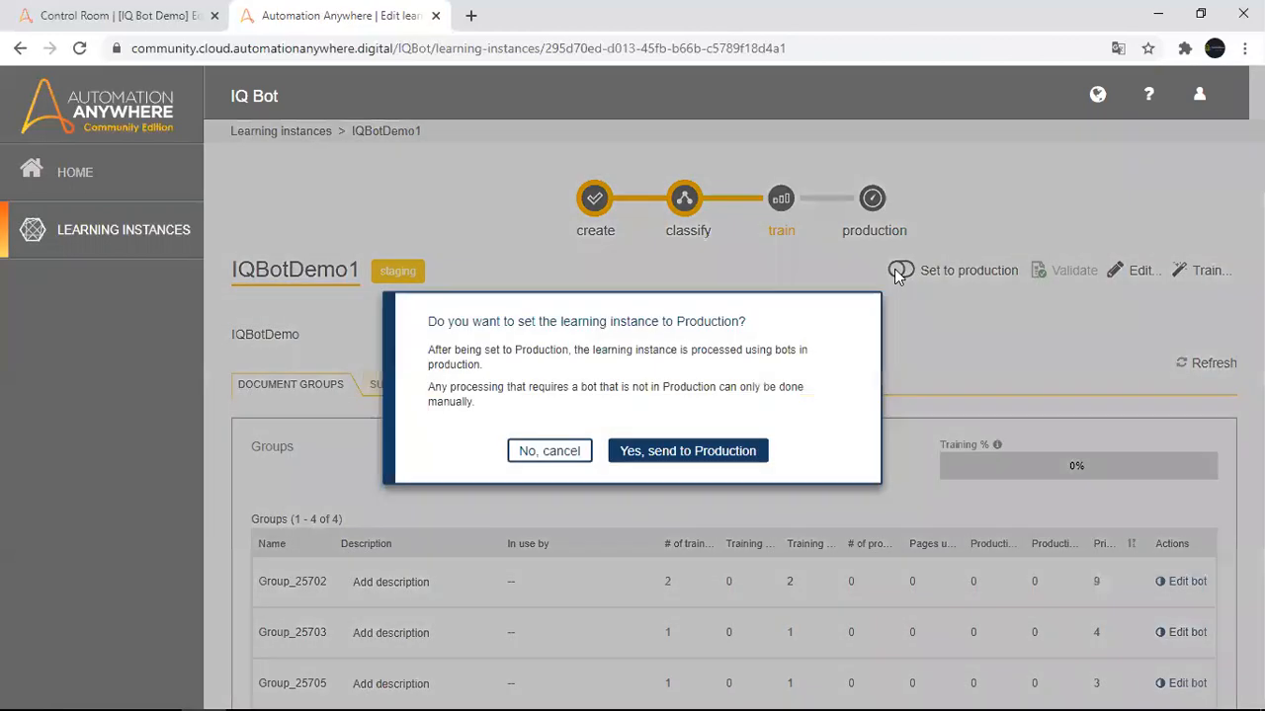
left_click(701, 456)
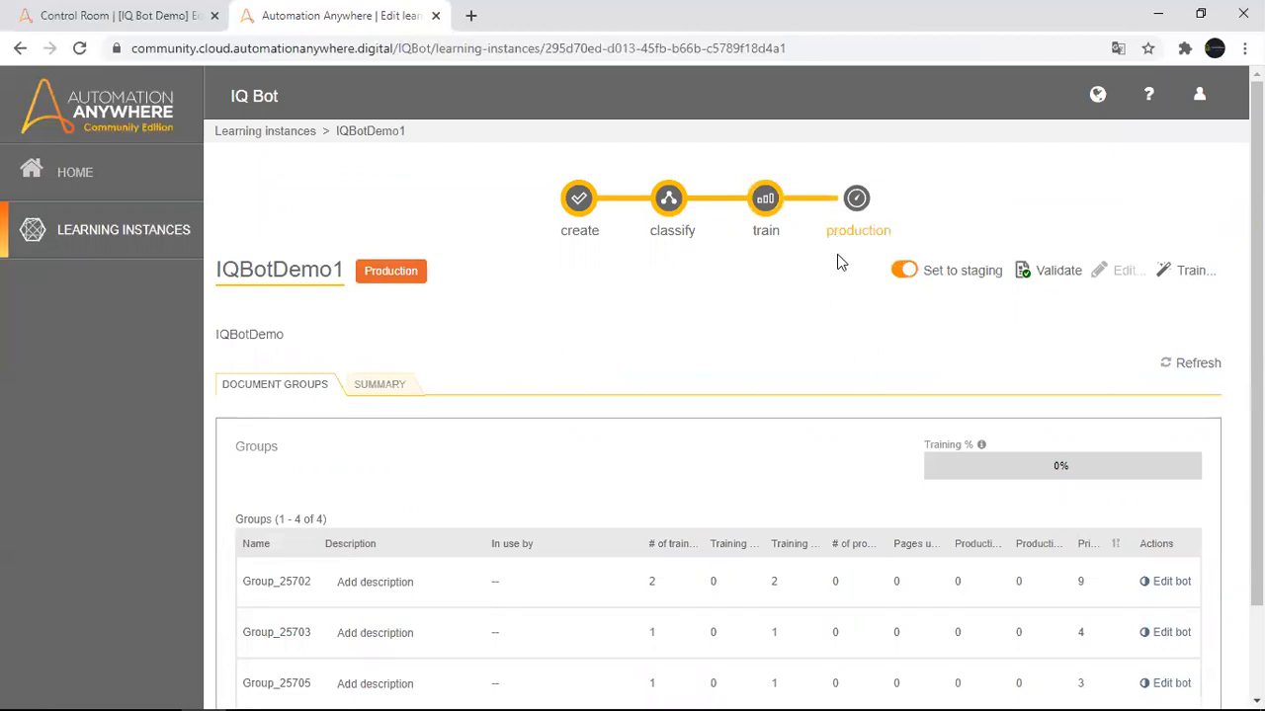
double_click(281, 275)
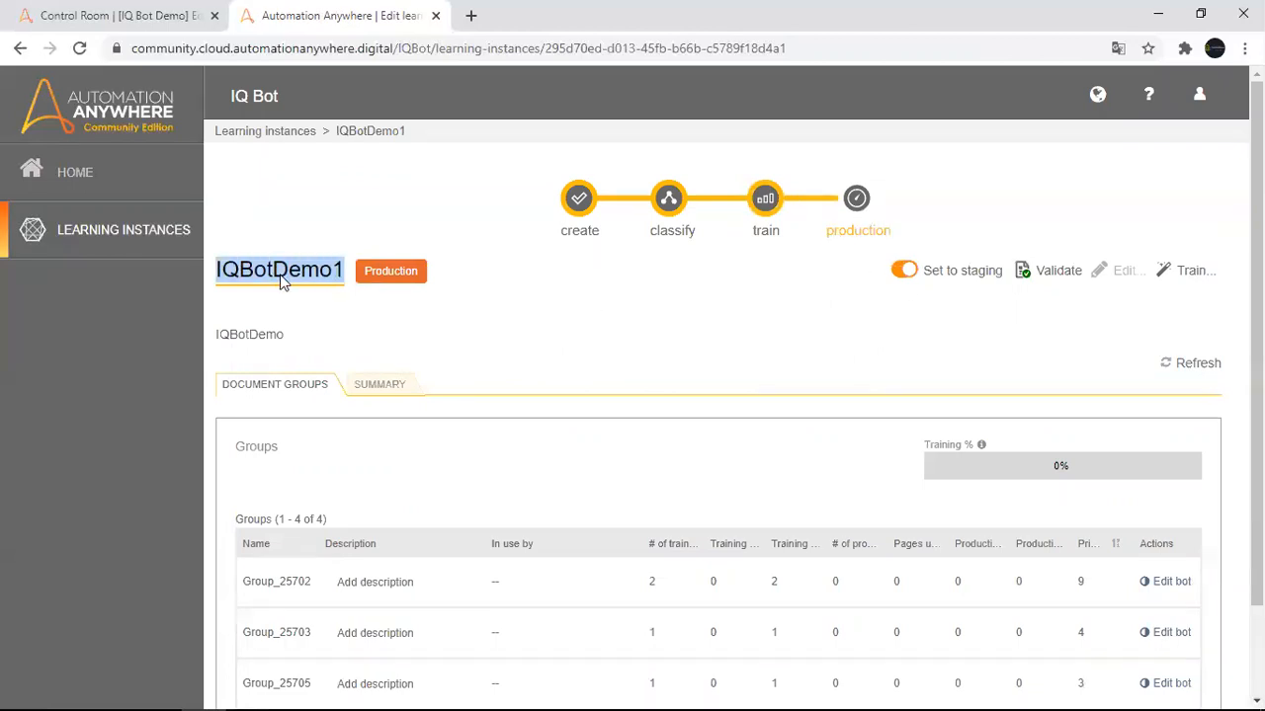
Switch to the Control Room's IQ Bot Demo task bot, and inspect the Output and Input Data folders and the input path in File Explorer.
left_click(141, 19)
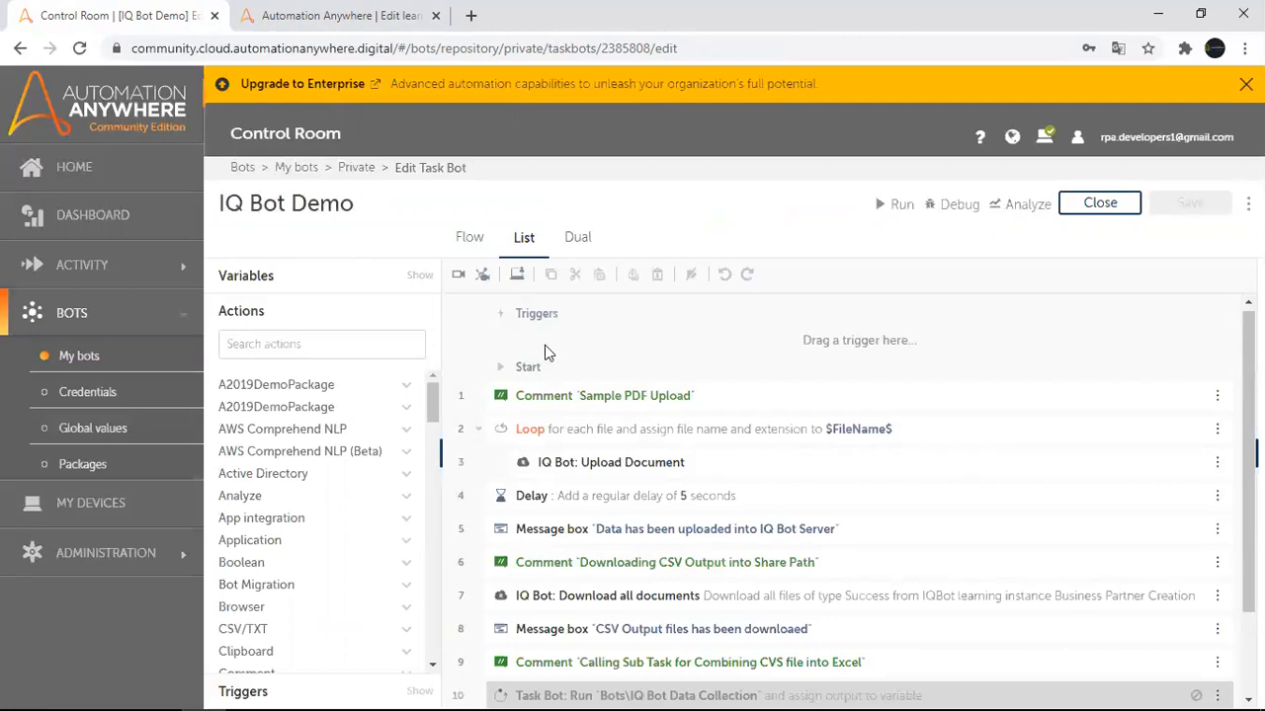
mouse_move(329, 689)
left_click(248, 691)
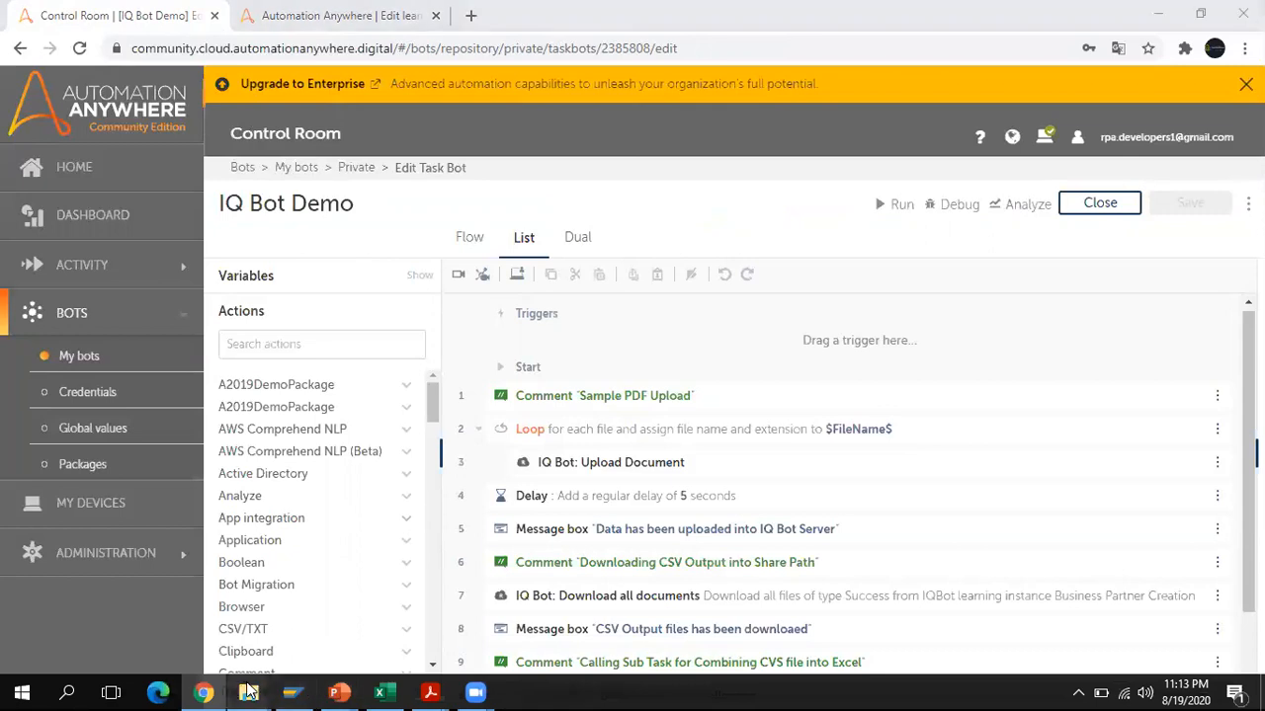
left_click(175, 626)
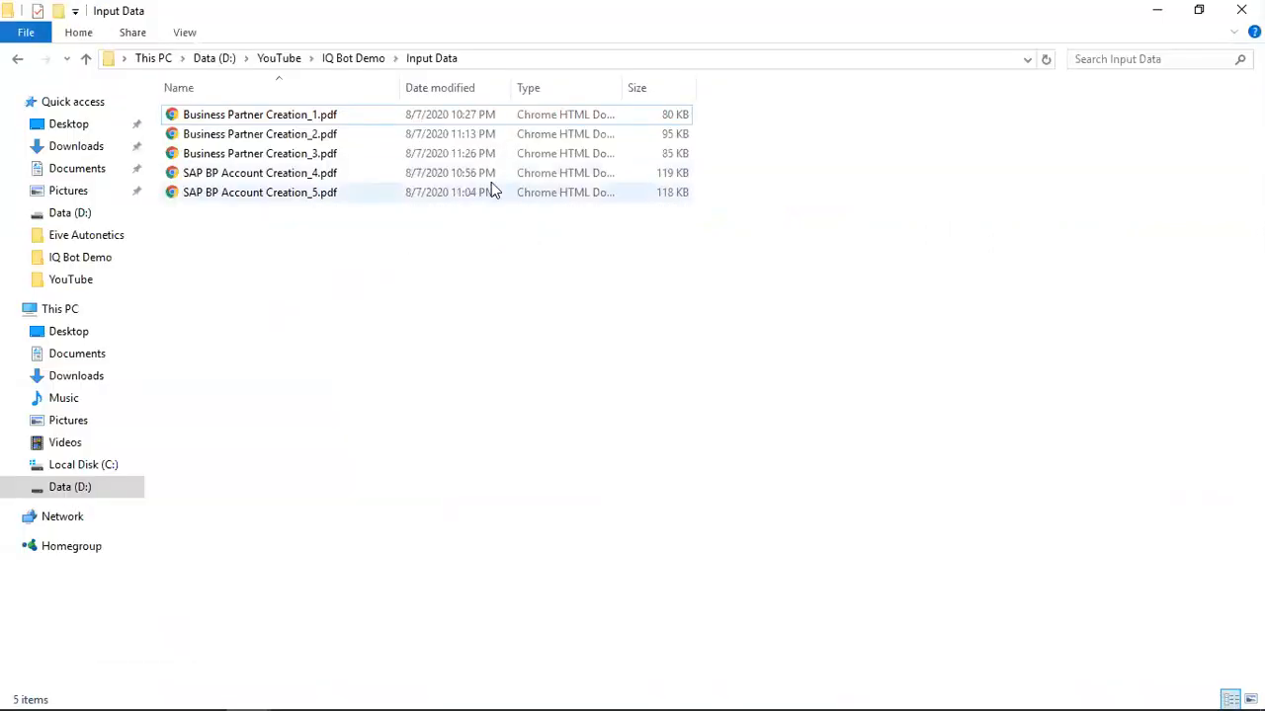
left_click(348, 61)
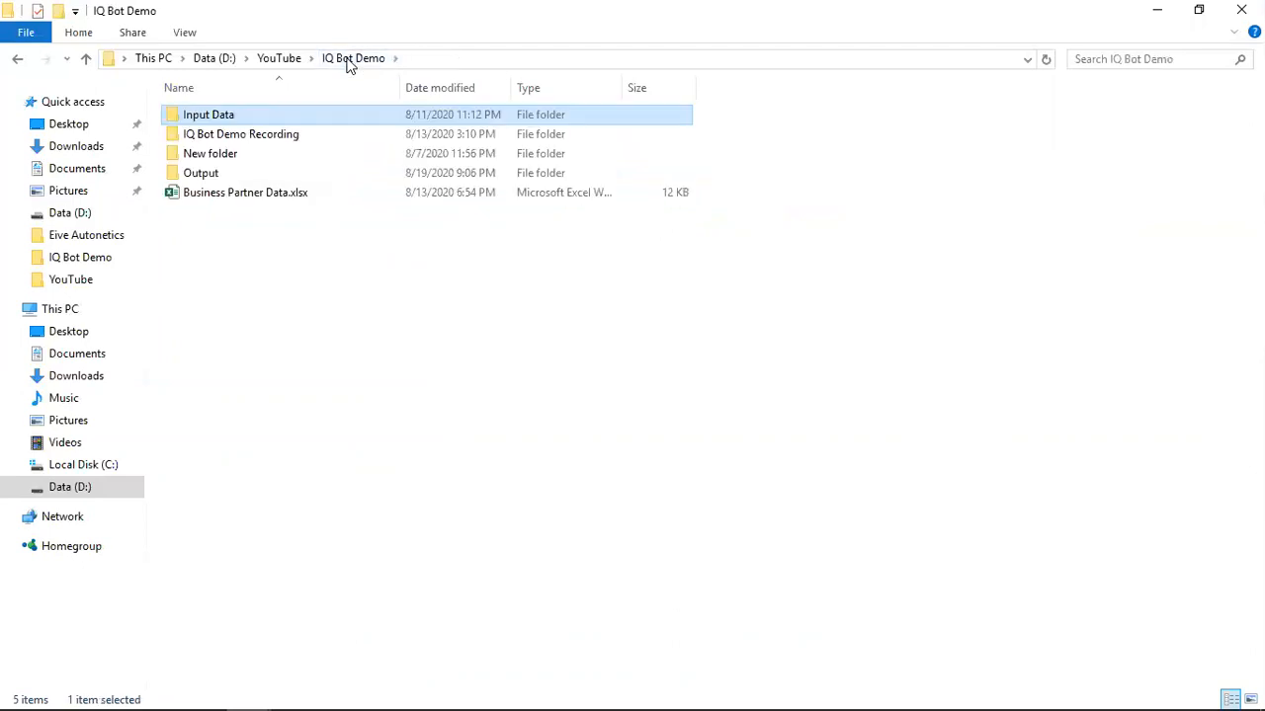
double_click(214, 173)
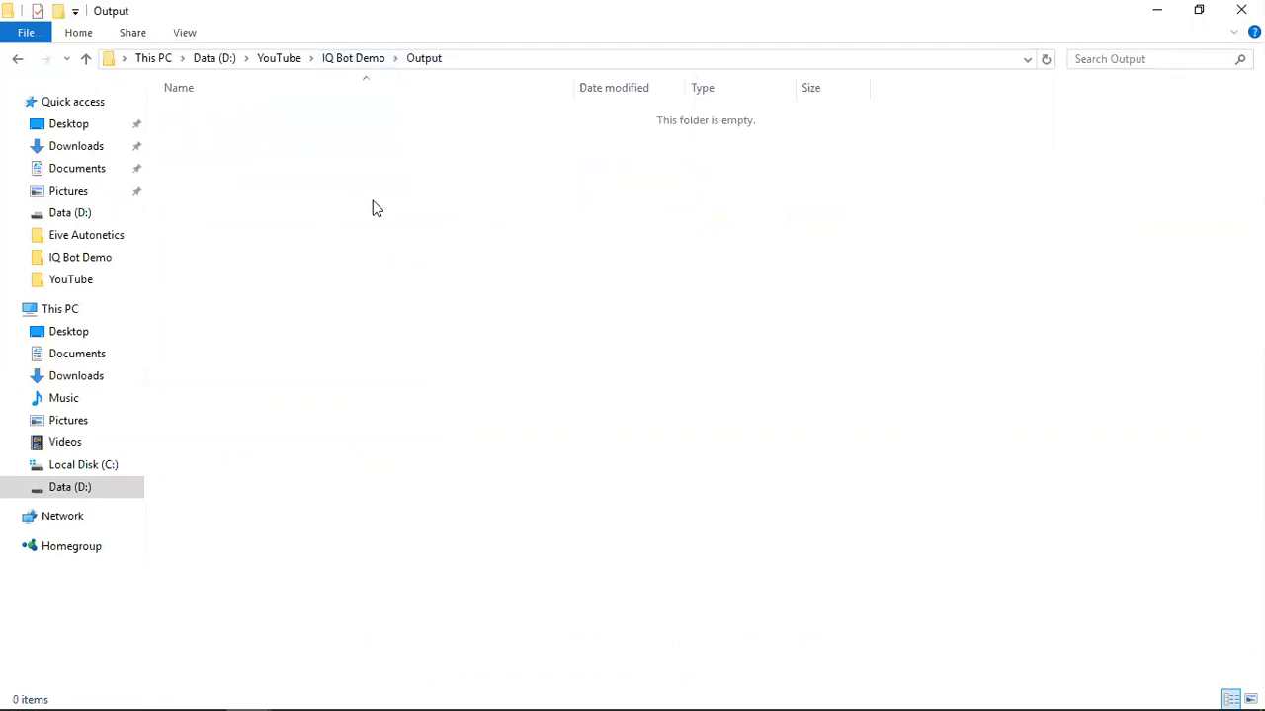
left_click(356, 59)
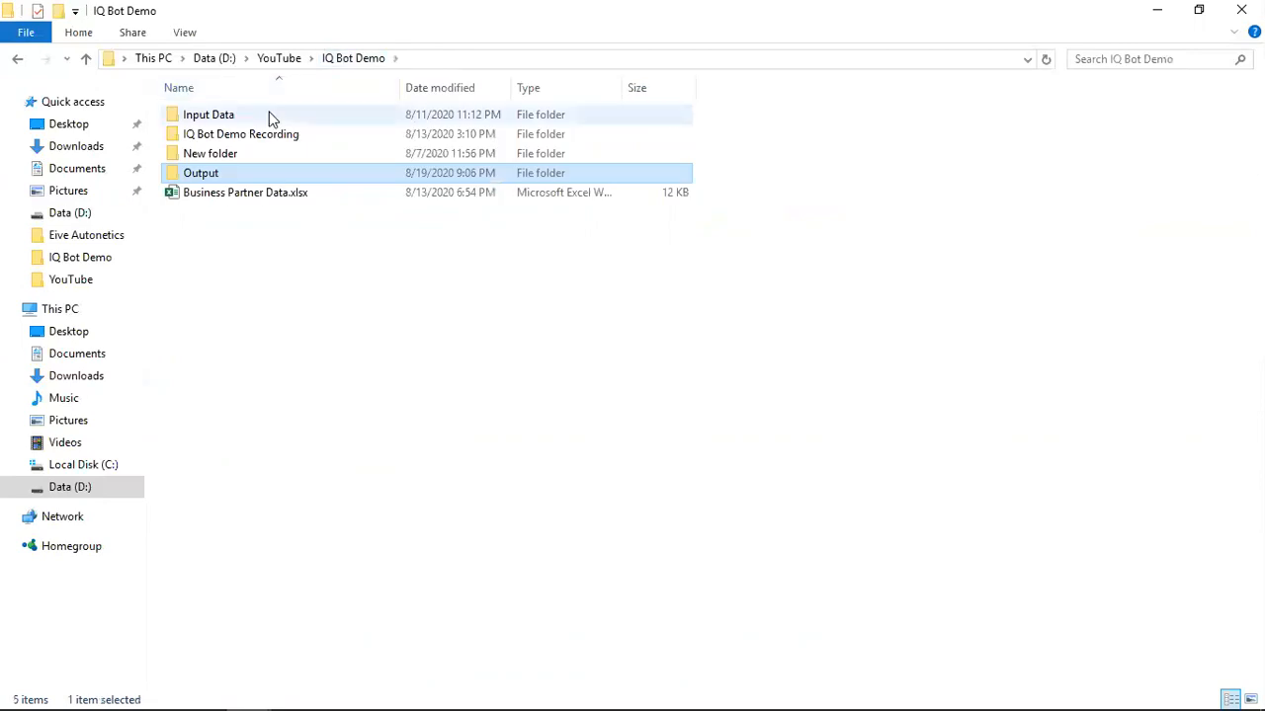
double_click(230, 113)
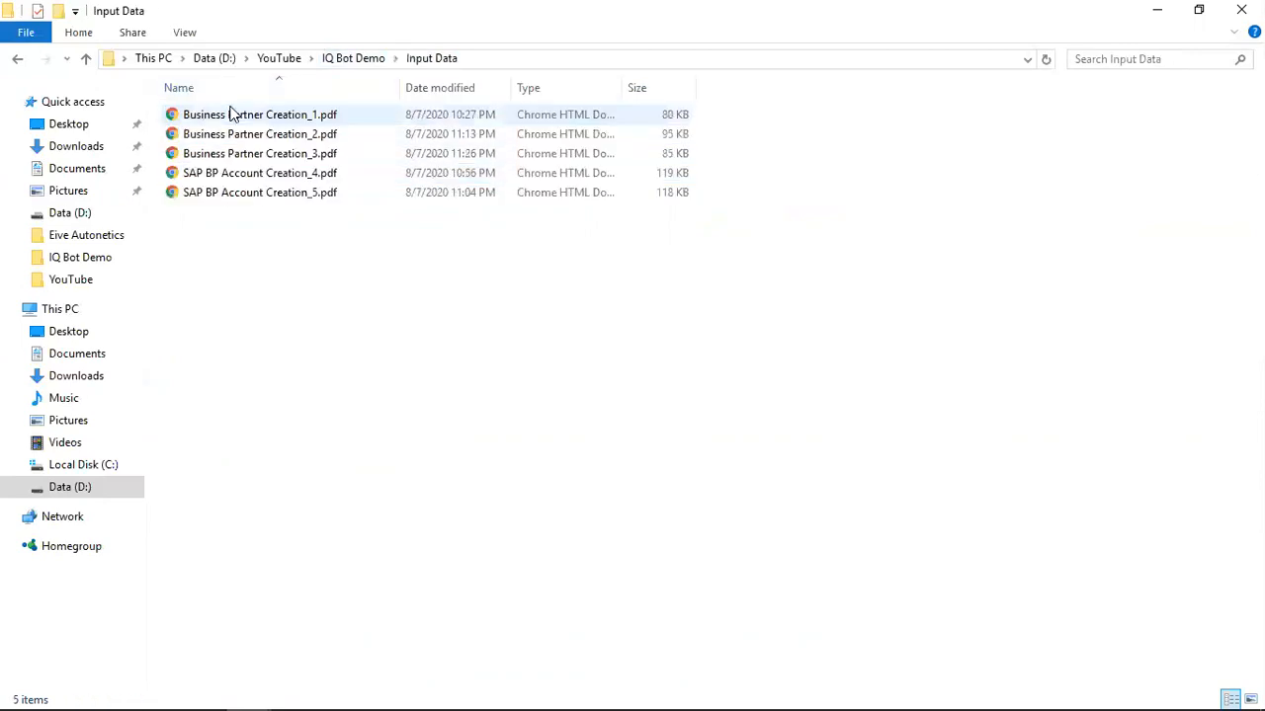
left_click(494, 61)
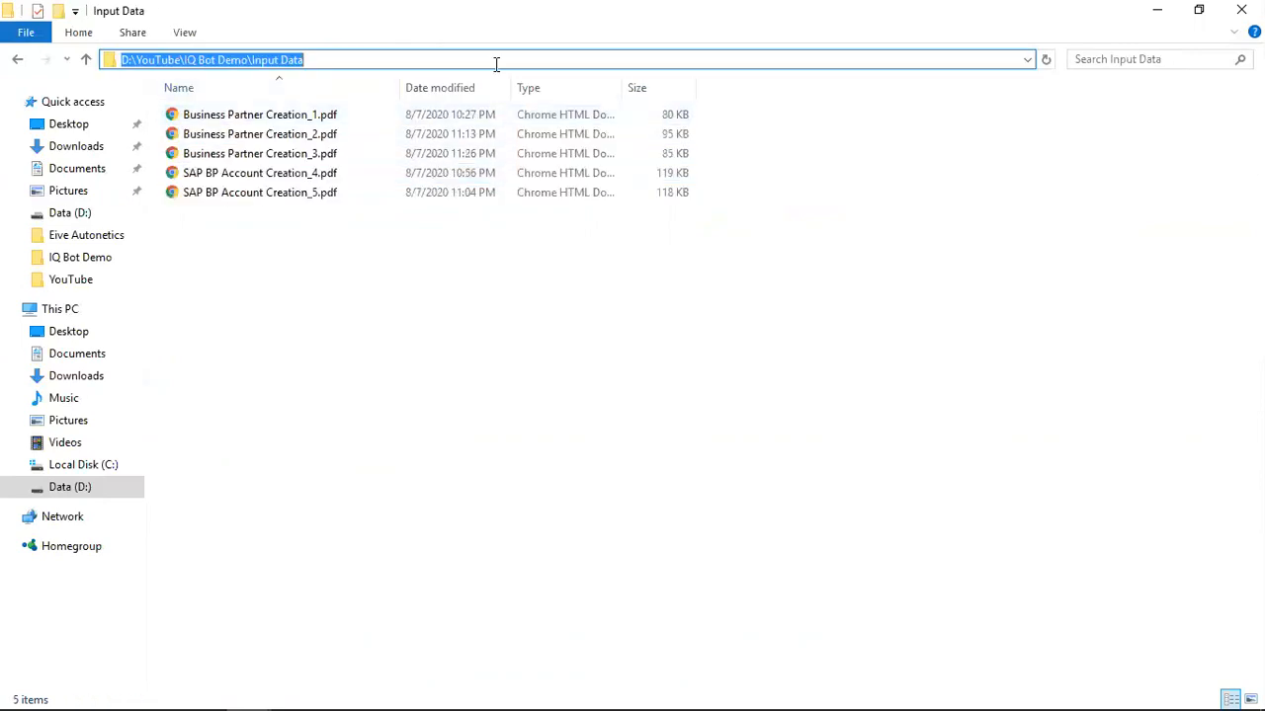
Return to the IQ Bot Demo task bot and review the Loop action's iterator, input folder path and file name variable.
key("alt+Tab")
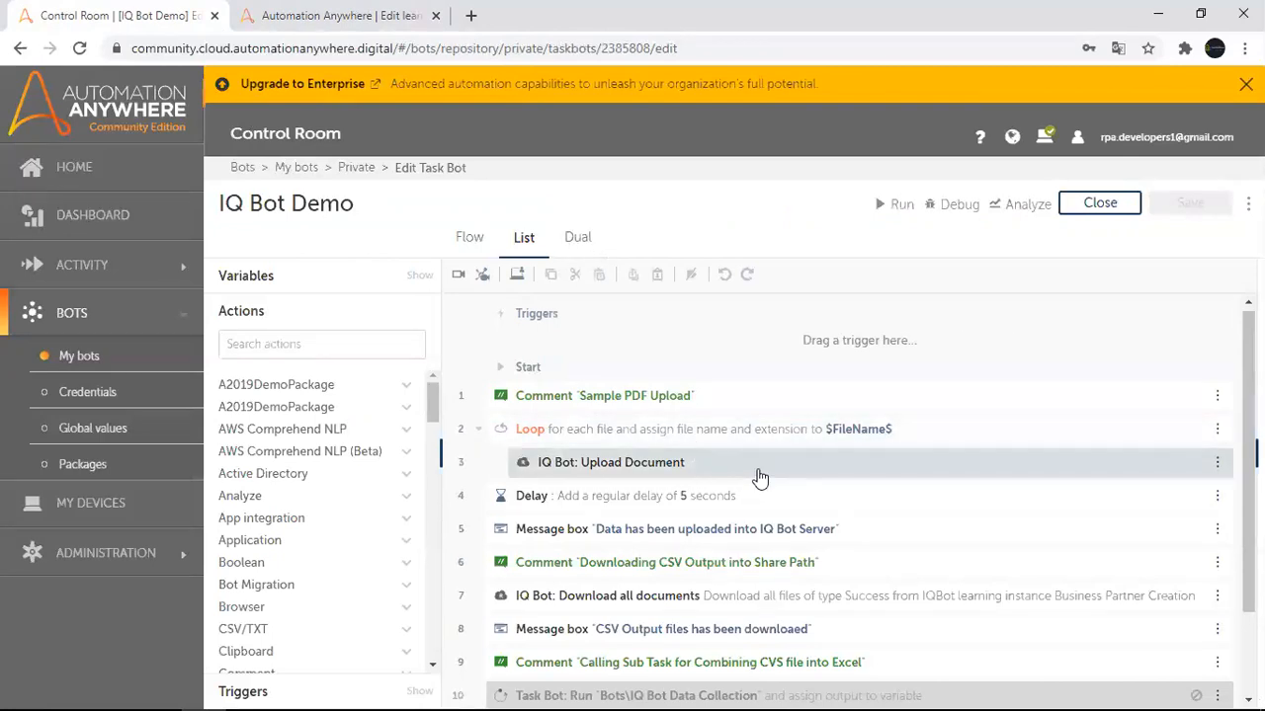
key("alt+Tab")
key("alt+Tab")
left_click(700, 444)
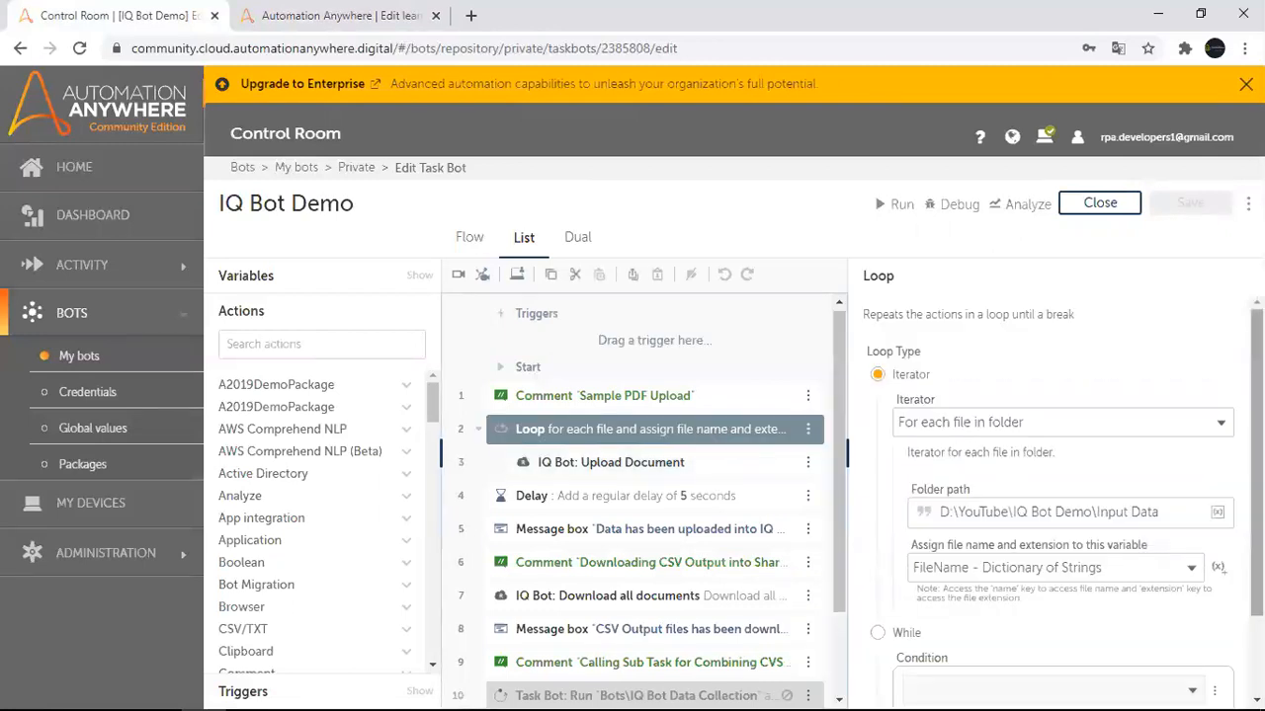
scroll(1136, 455, "down", 1)
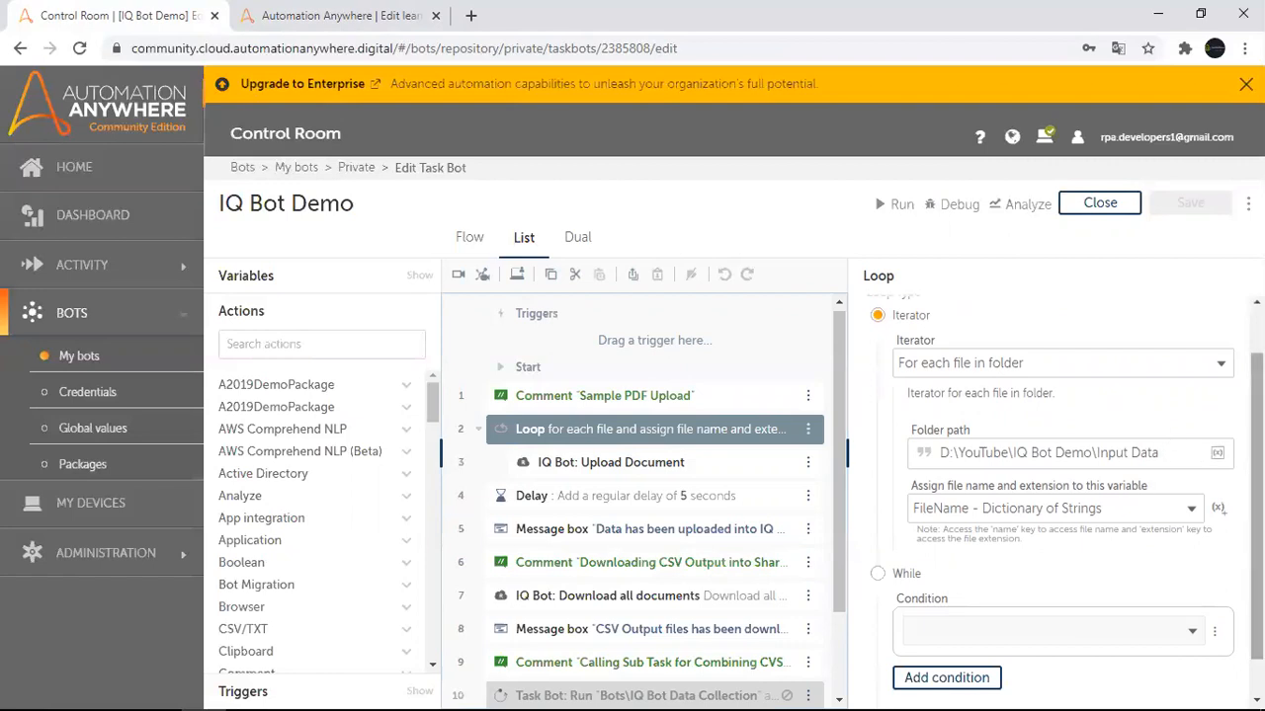
scroll(1135, 502, "down", 1)
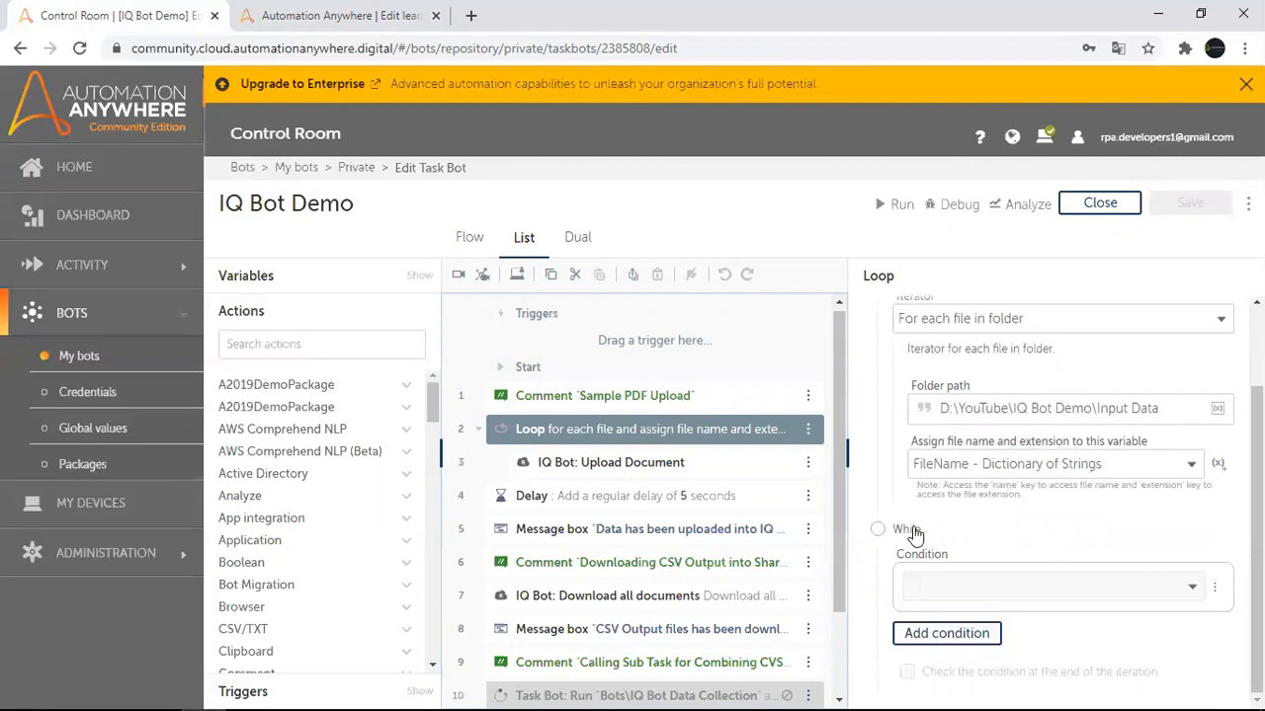
Set the learning instance of the IQ Bot: Upload Document action to IQBotDemo1 and save the task bot.
left_click(610, 473)
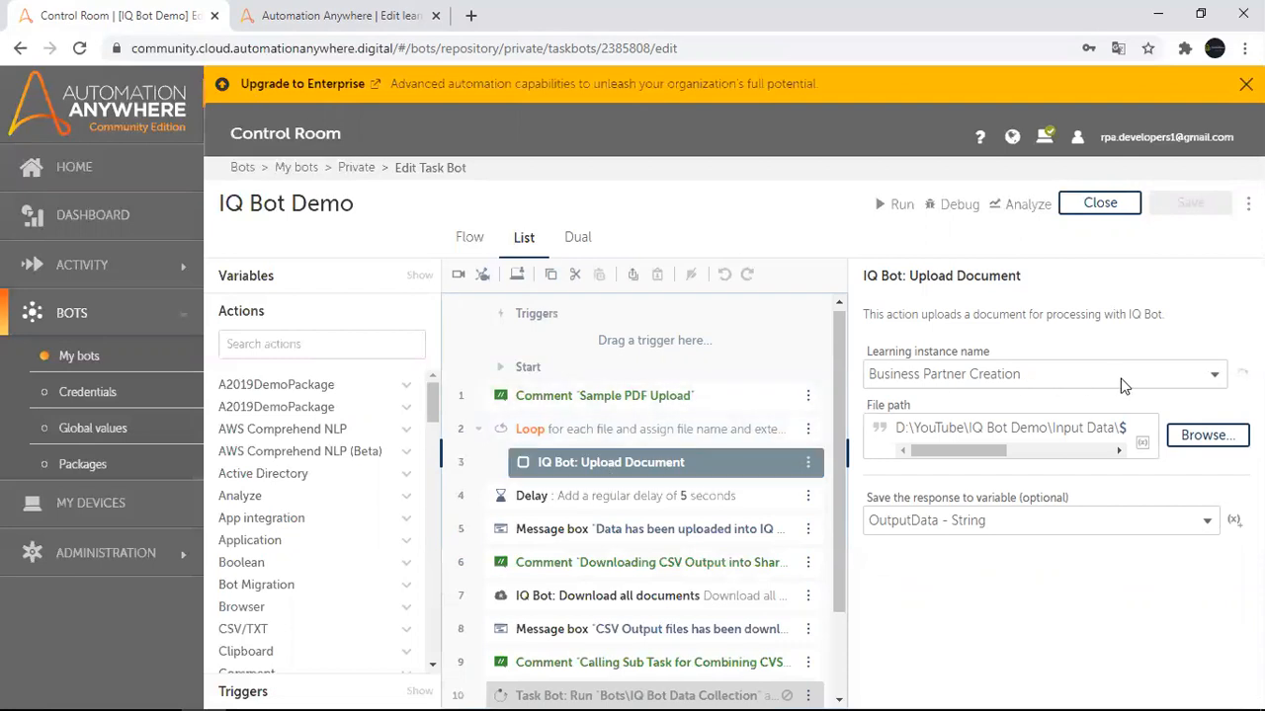
left_click(1206, 383)
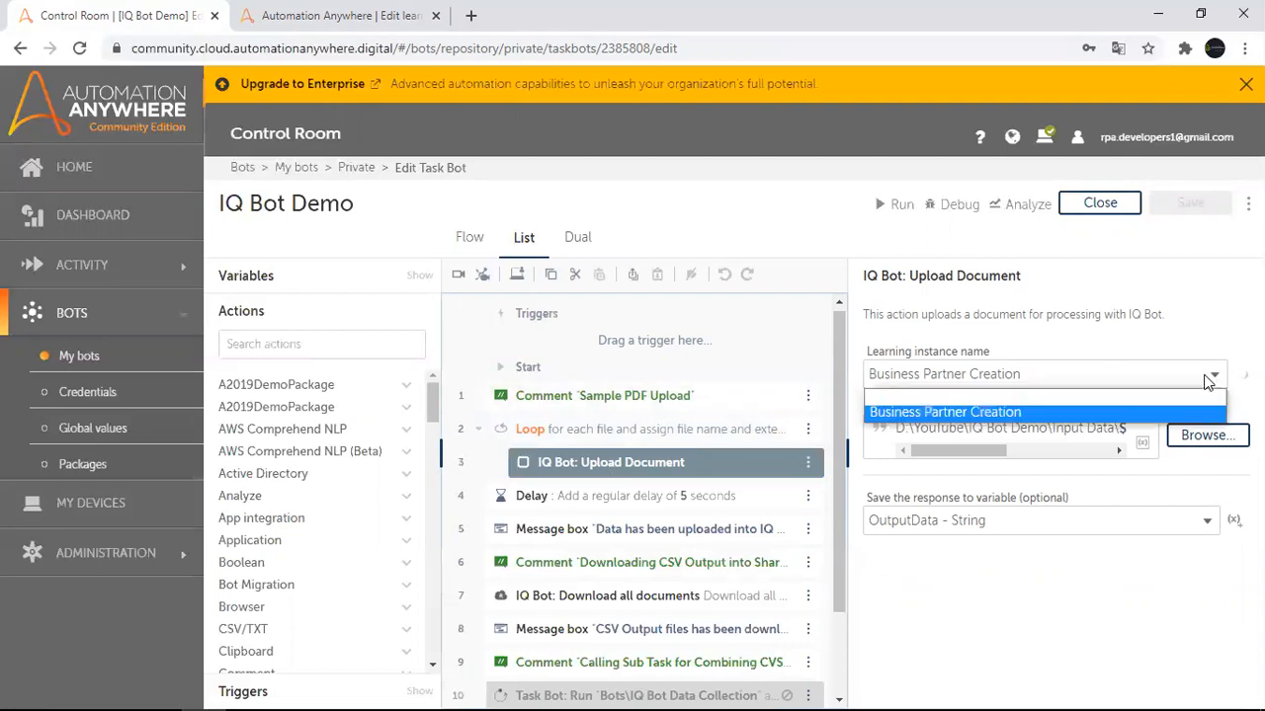
left_click(1207, 382)
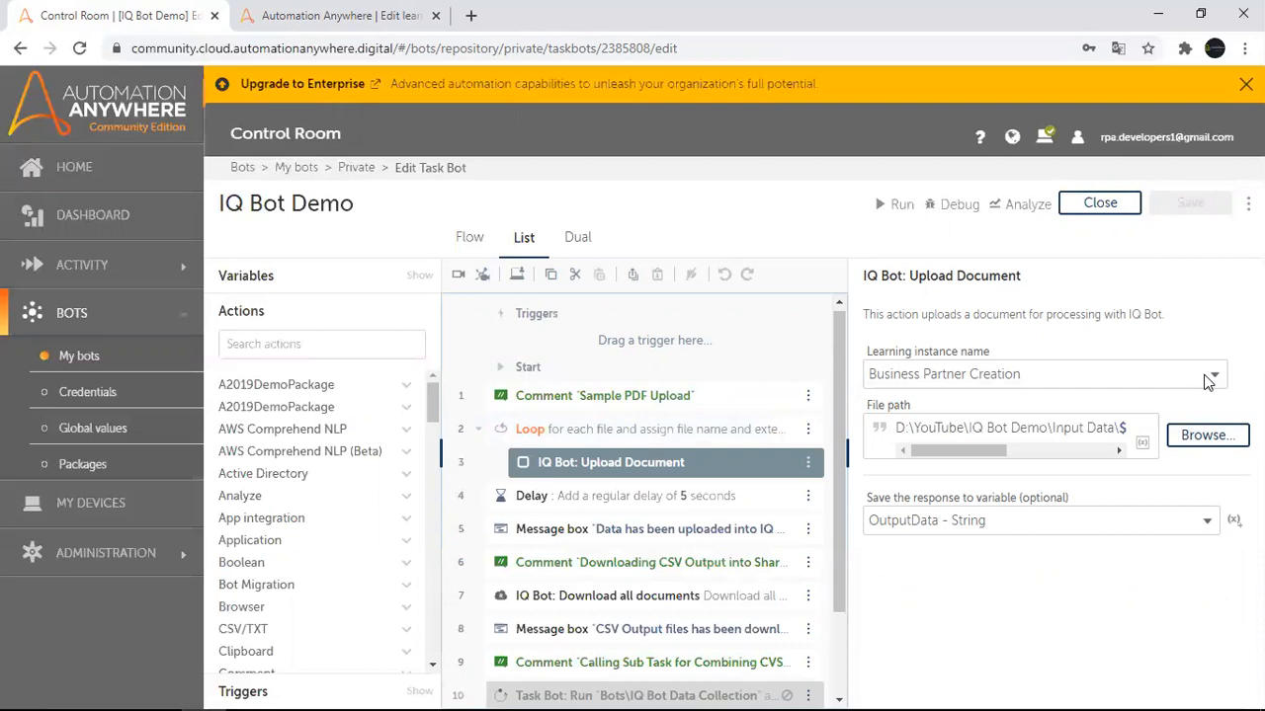
left_click(1207, 383)
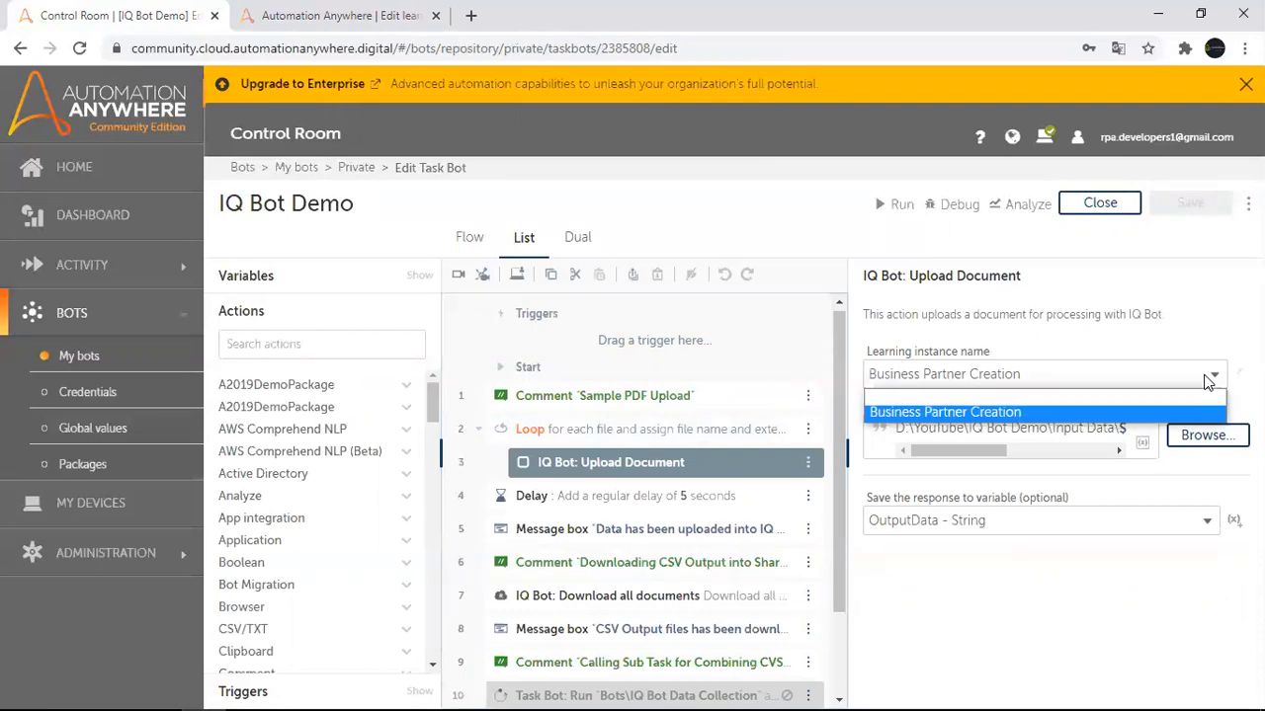
left_click(1206, 382)
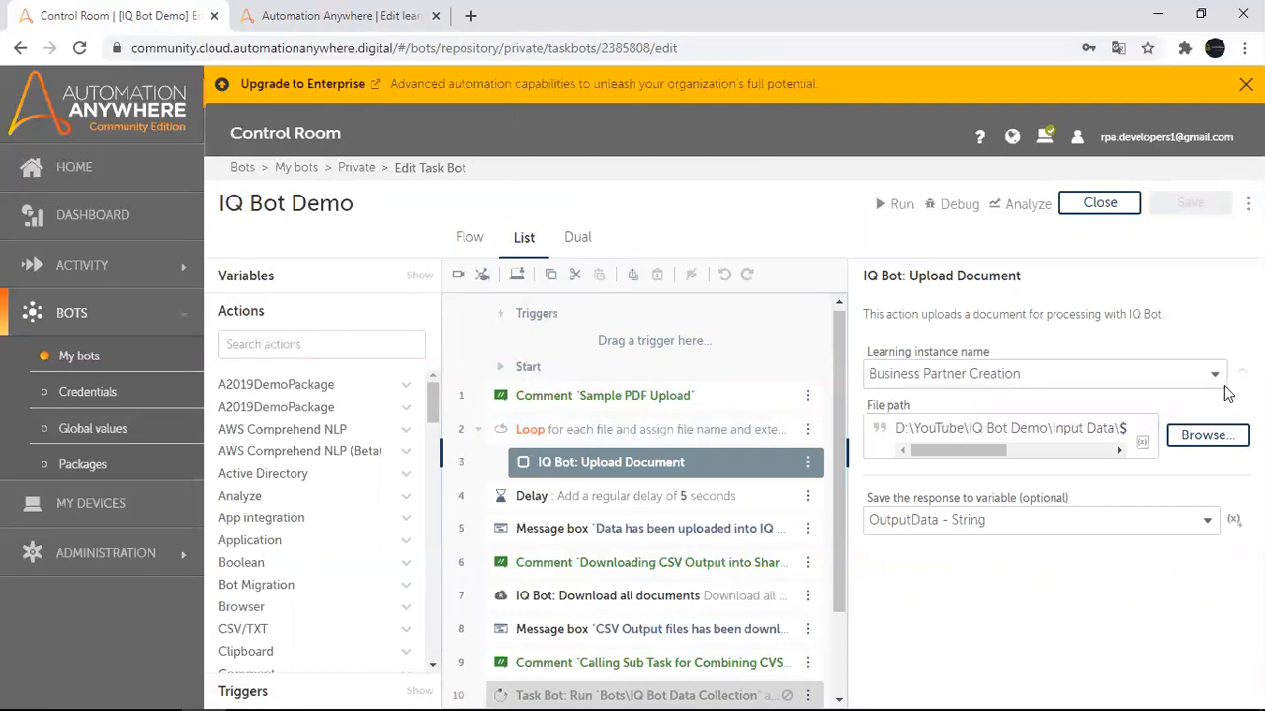
left_click(1085, 374)
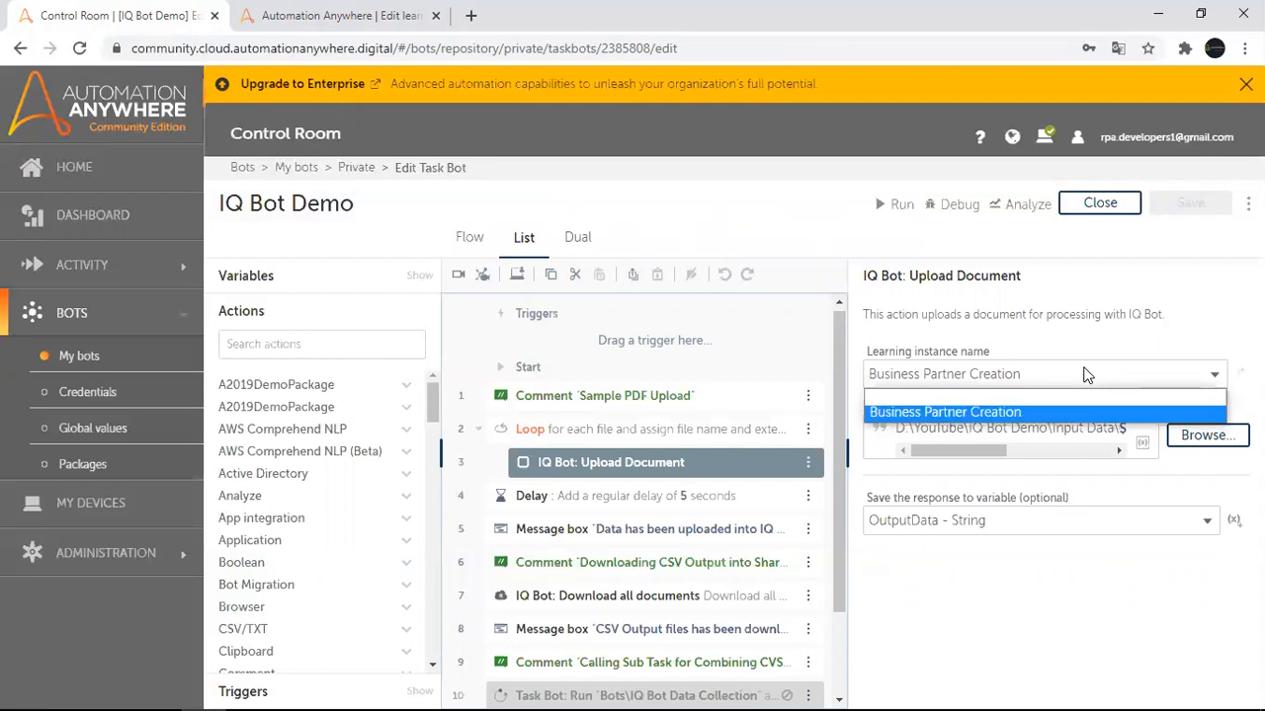
left_click(1085, 375)
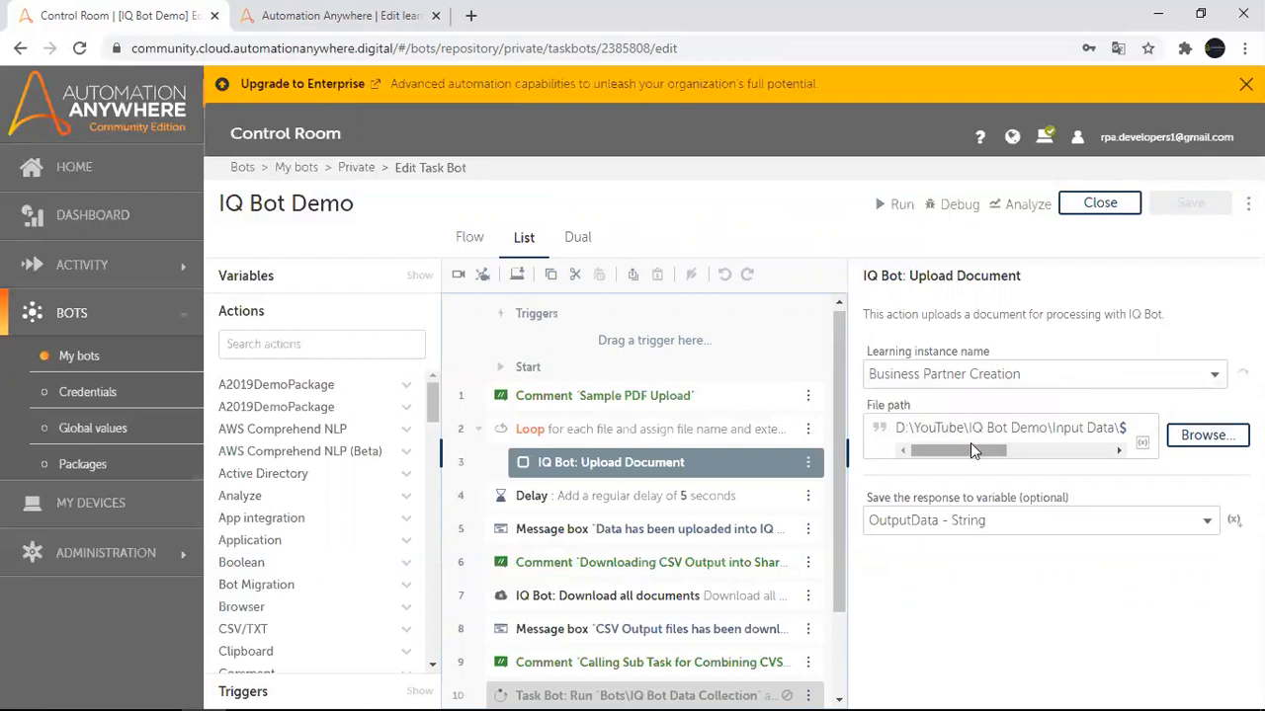
left_click_drag(970, 450, 911, 457)
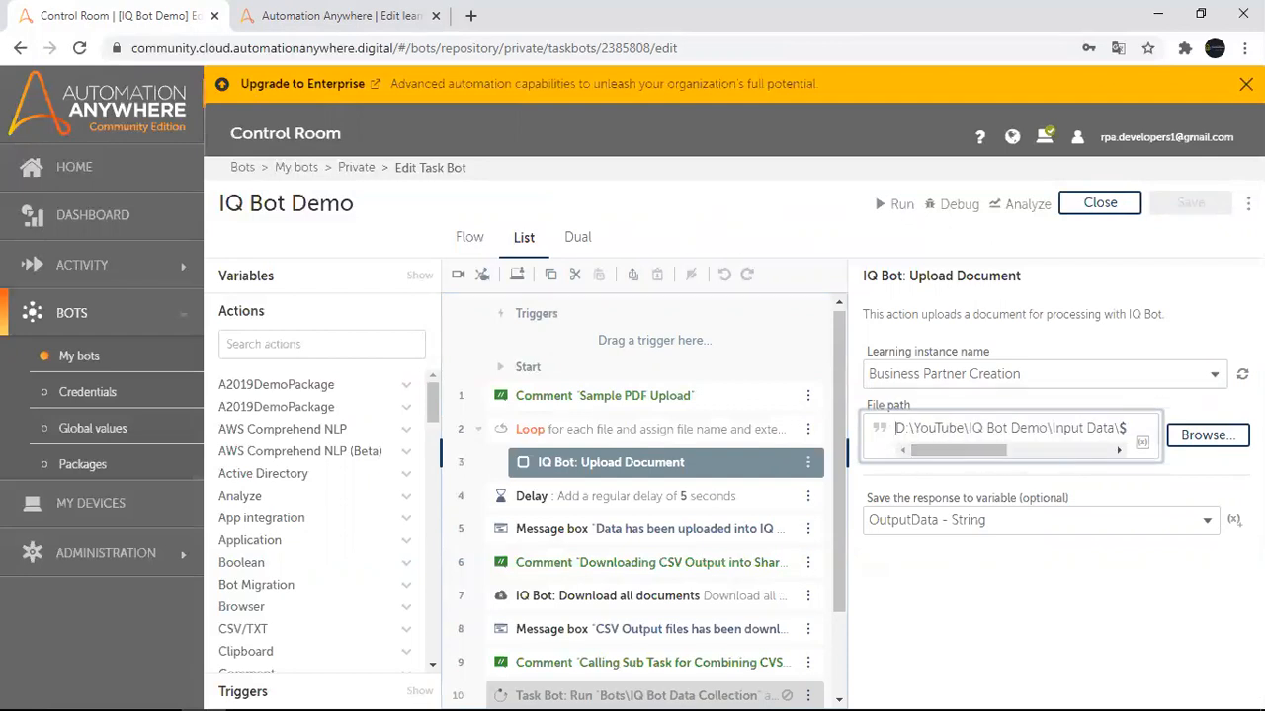
left_click(1078, 383)
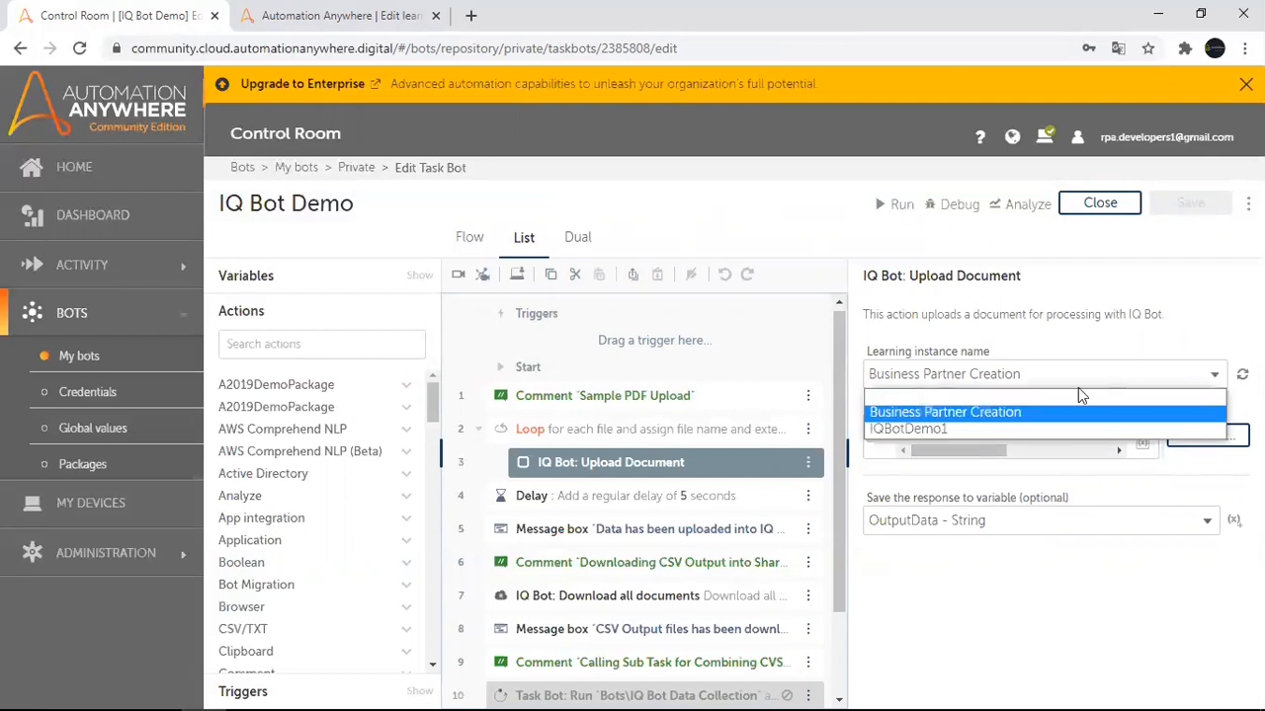
left_click(940, 428)
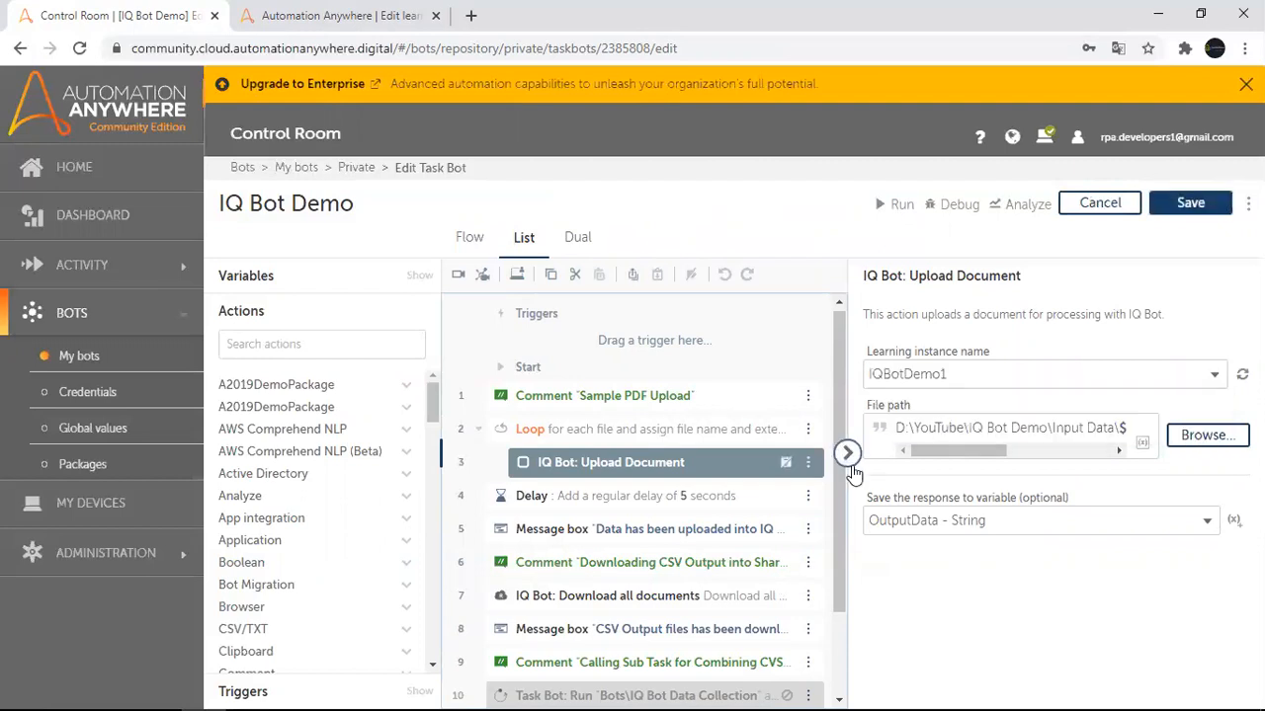
left_click(1191, 205)
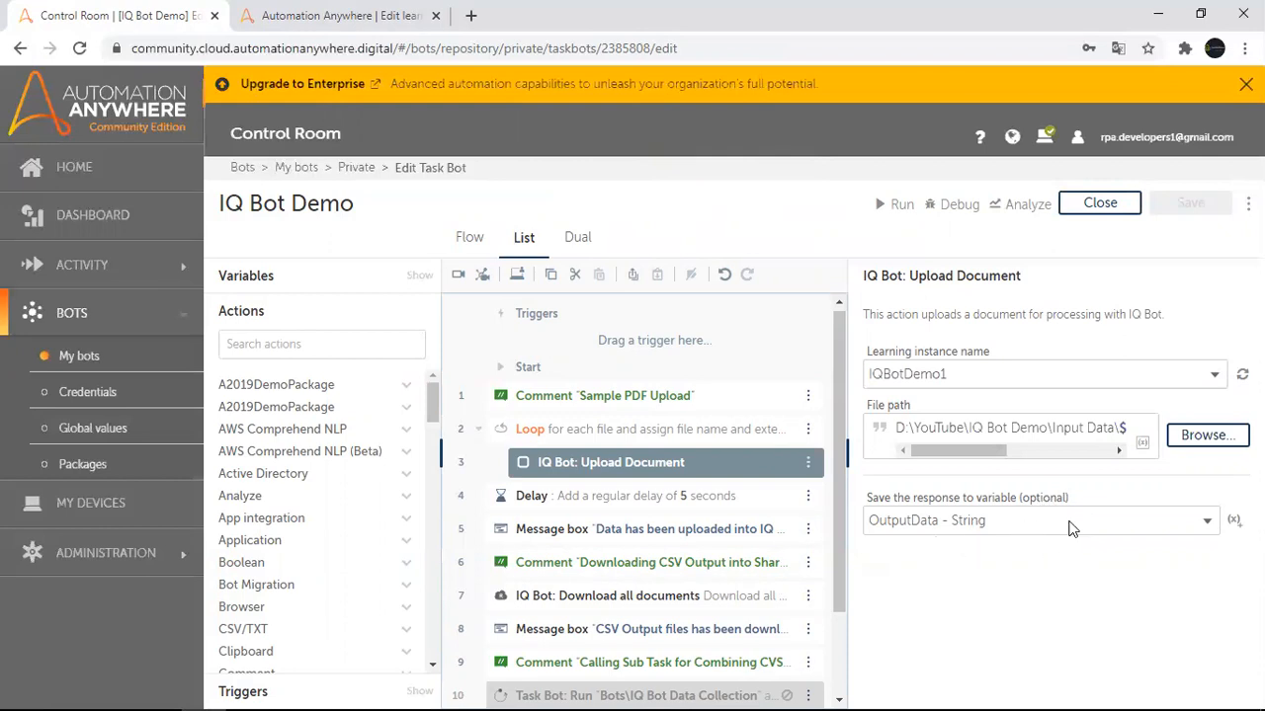
Set the IQ Bot: Download all documents action to learning instance IQBotDemo1 with document status Success, and save the task bot.
left_click_drag(837, 506, 837, 593)
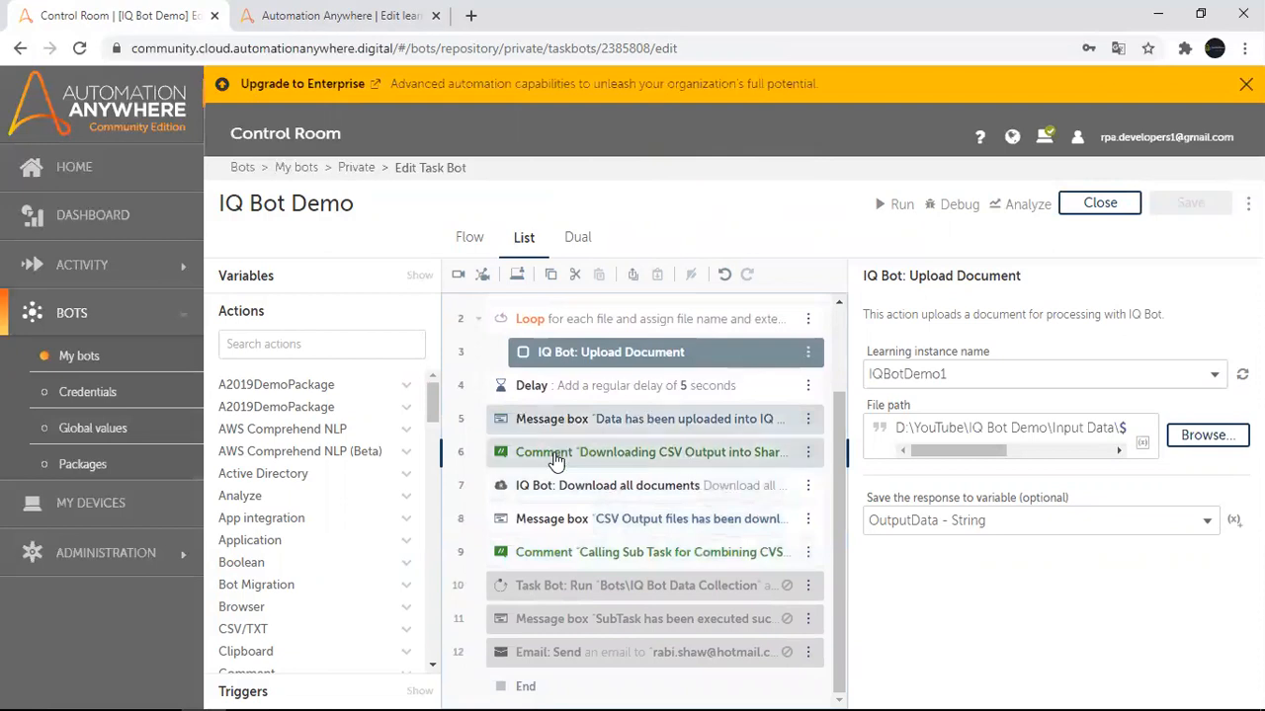
left_click(591, 487)
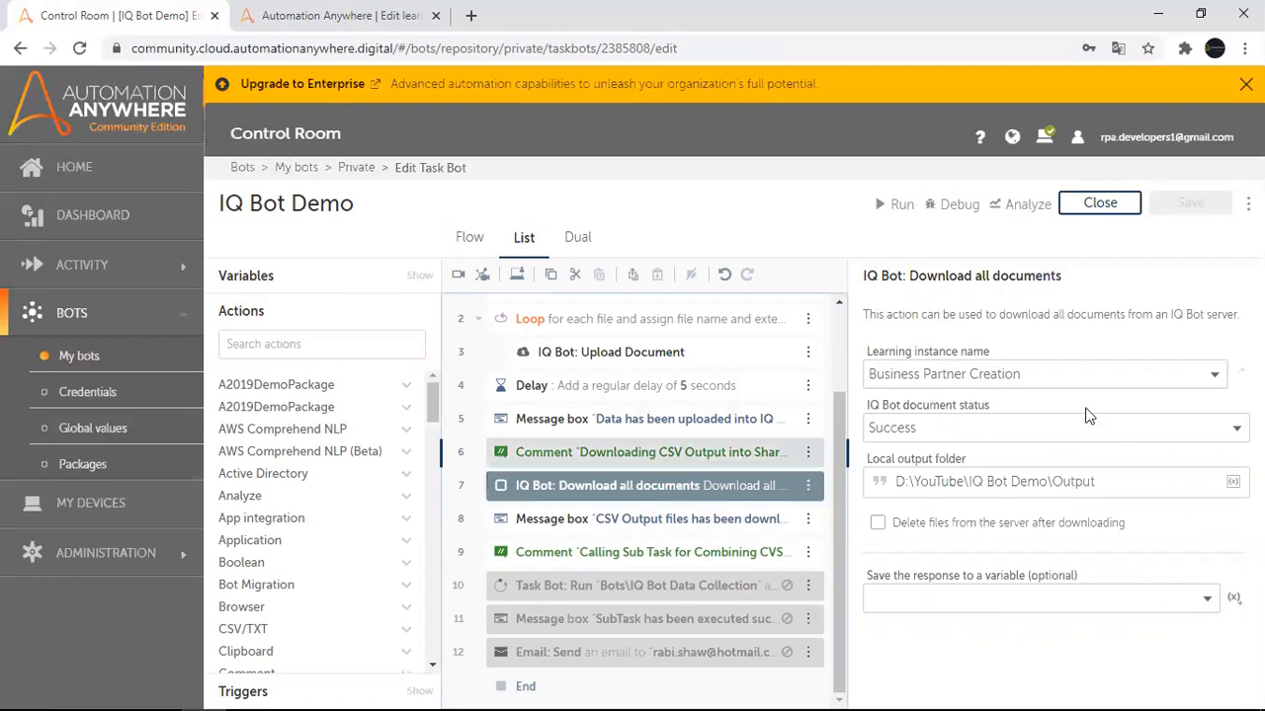
left_click(1214, 377)
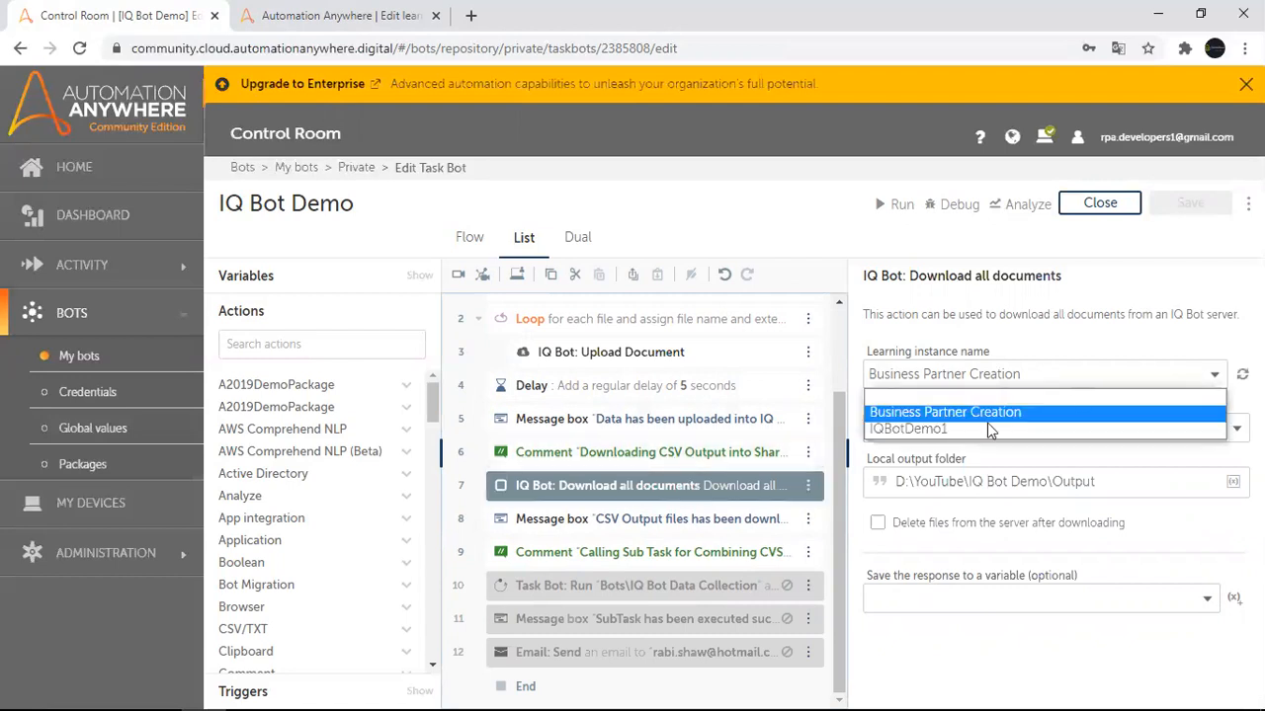
left_click(959, 429)
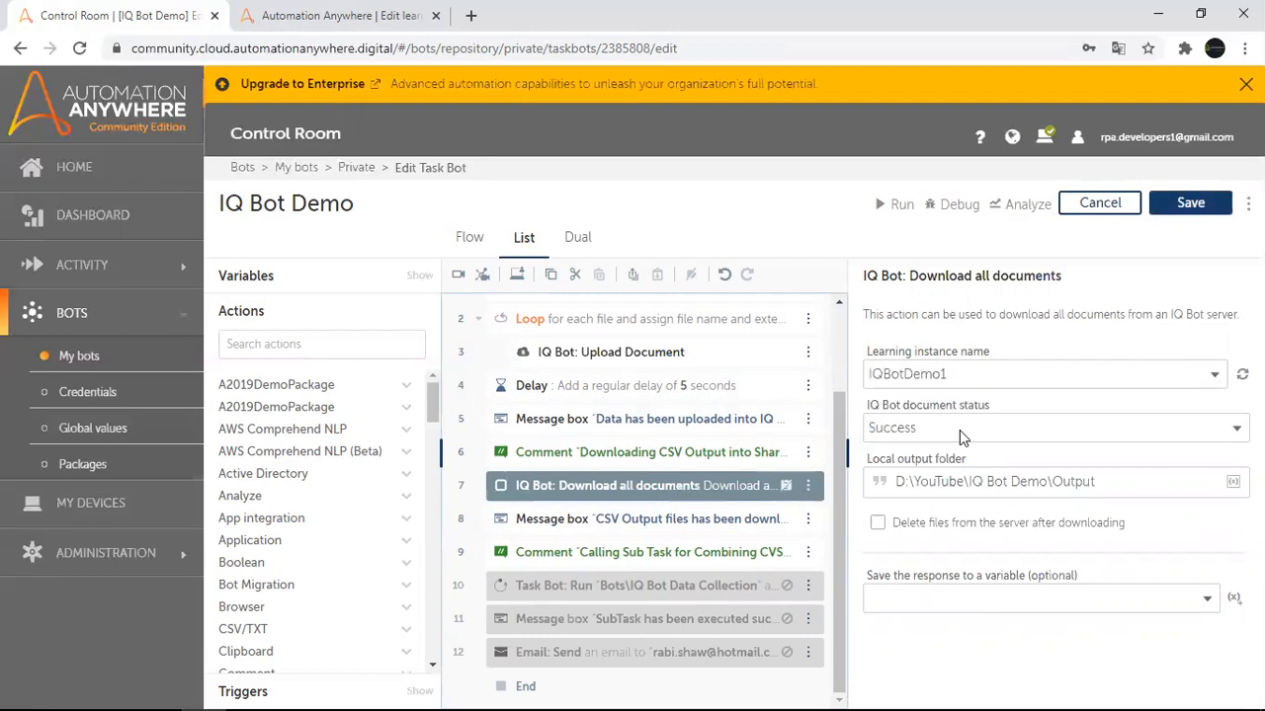
left_click(983, 432)
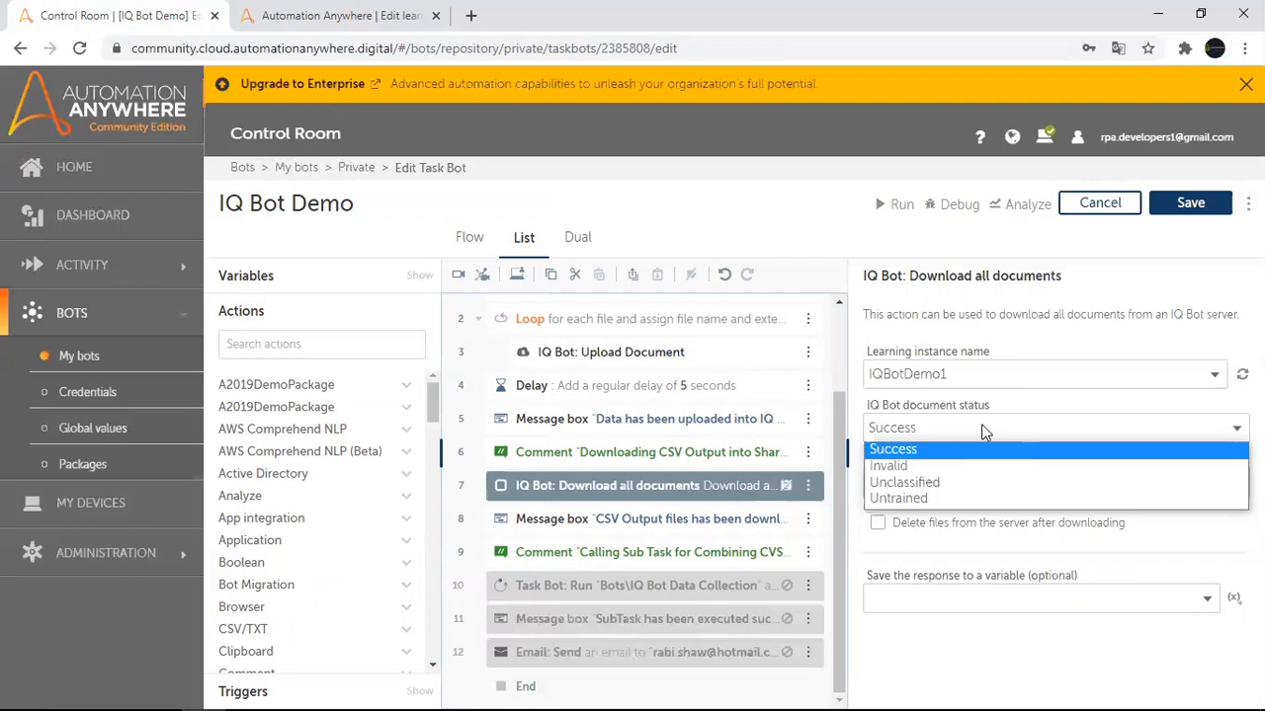
left_click(939, 454)
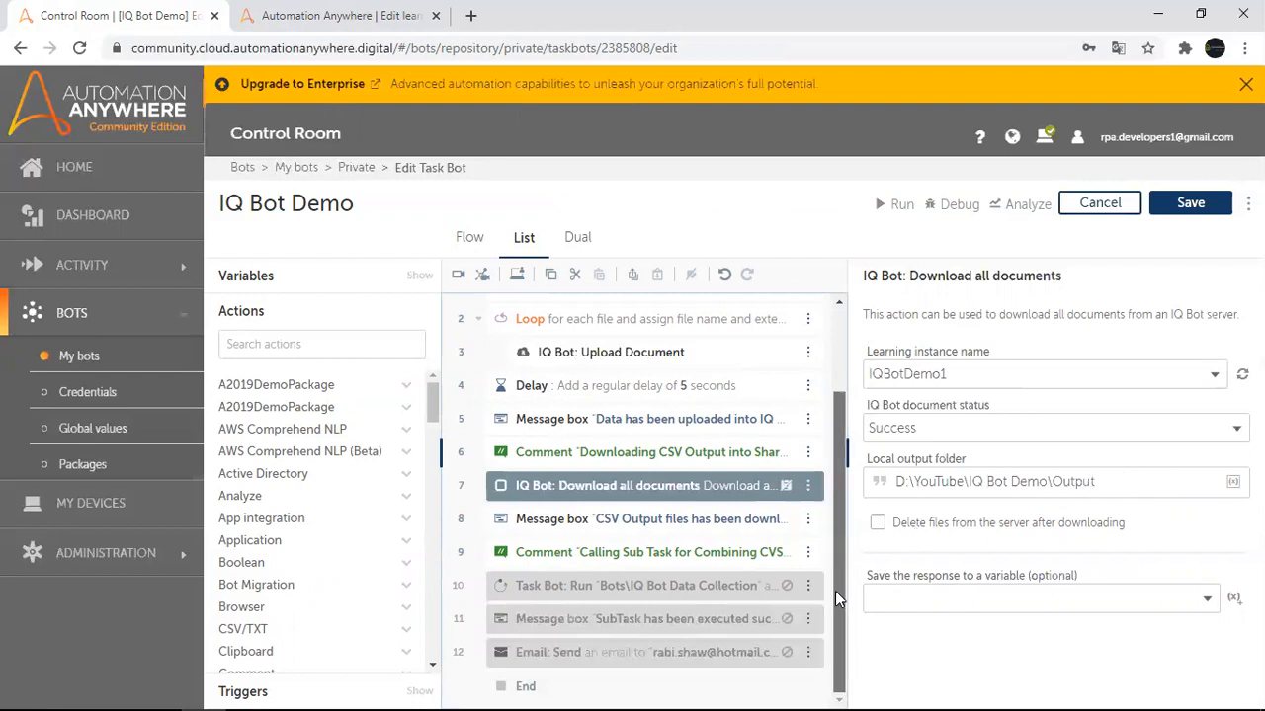
scroll(835, 594, "up", 2)
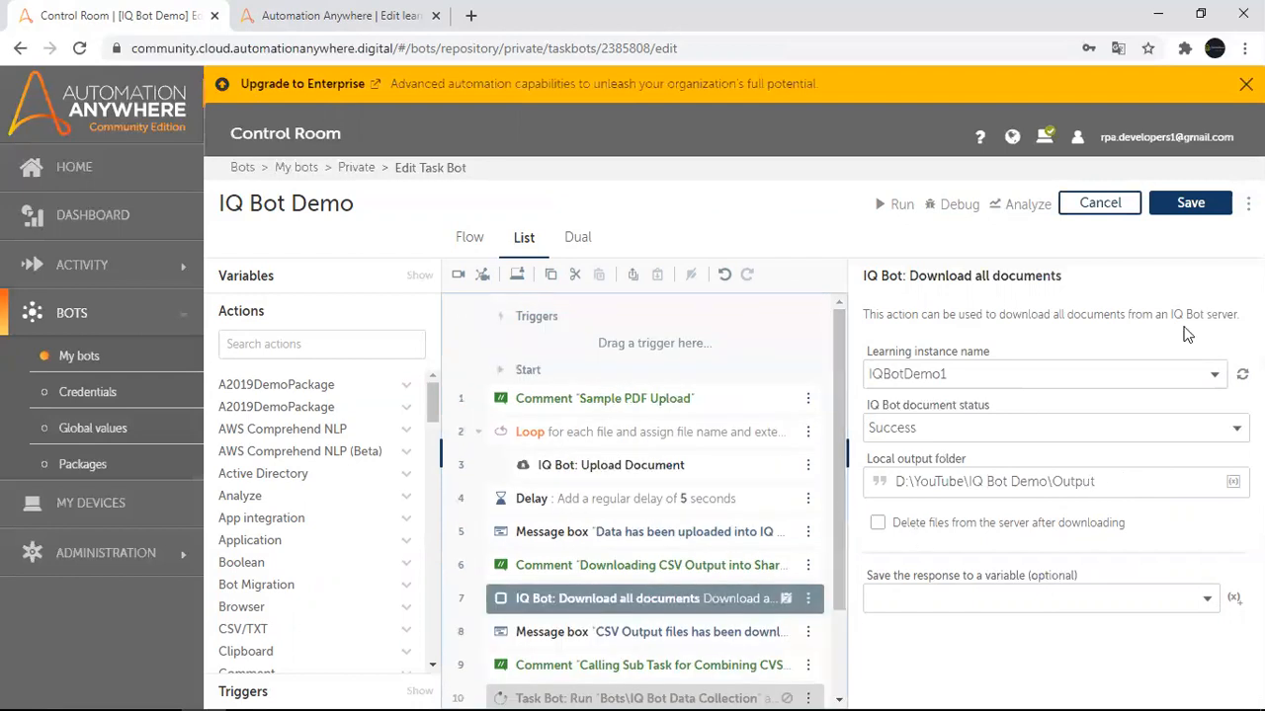
left_click(1194, 203)
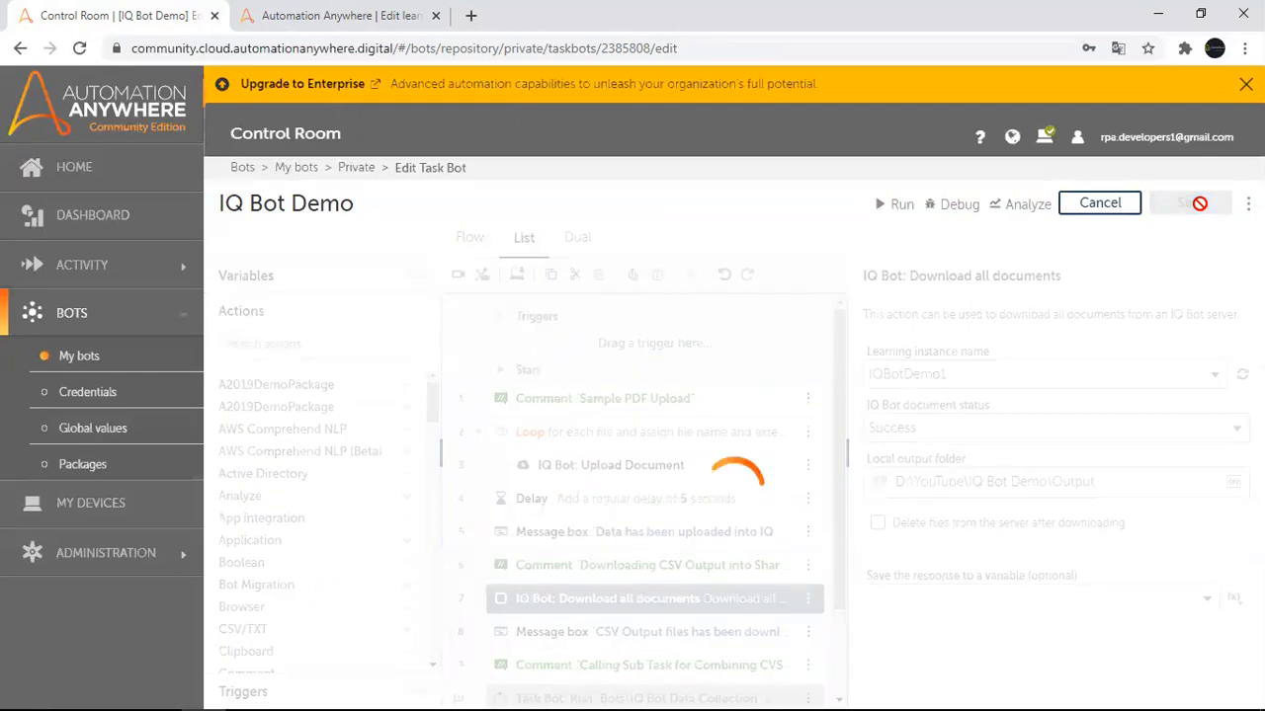
Run the IQ Bot Demo task bot with the IQBotDemo1 page in view, dismissing its upload and download messages and the run dialog.
left_click(883, 207)
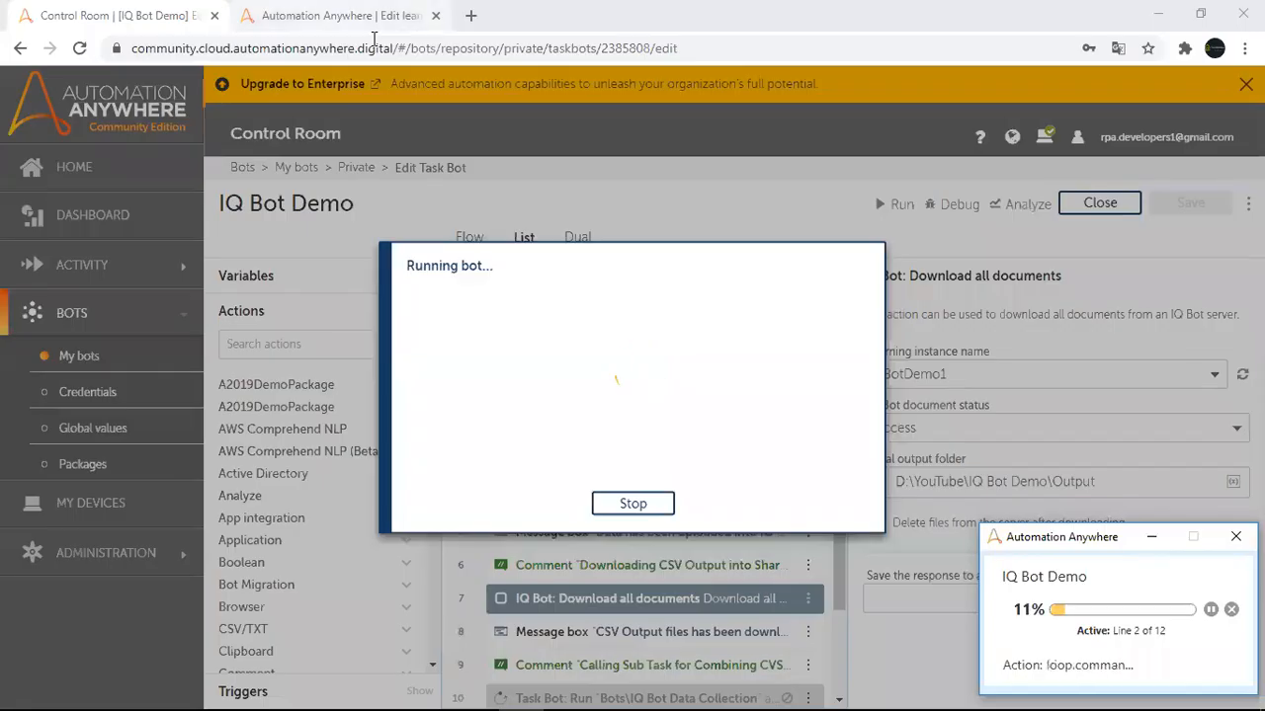
left_click(336, 16)
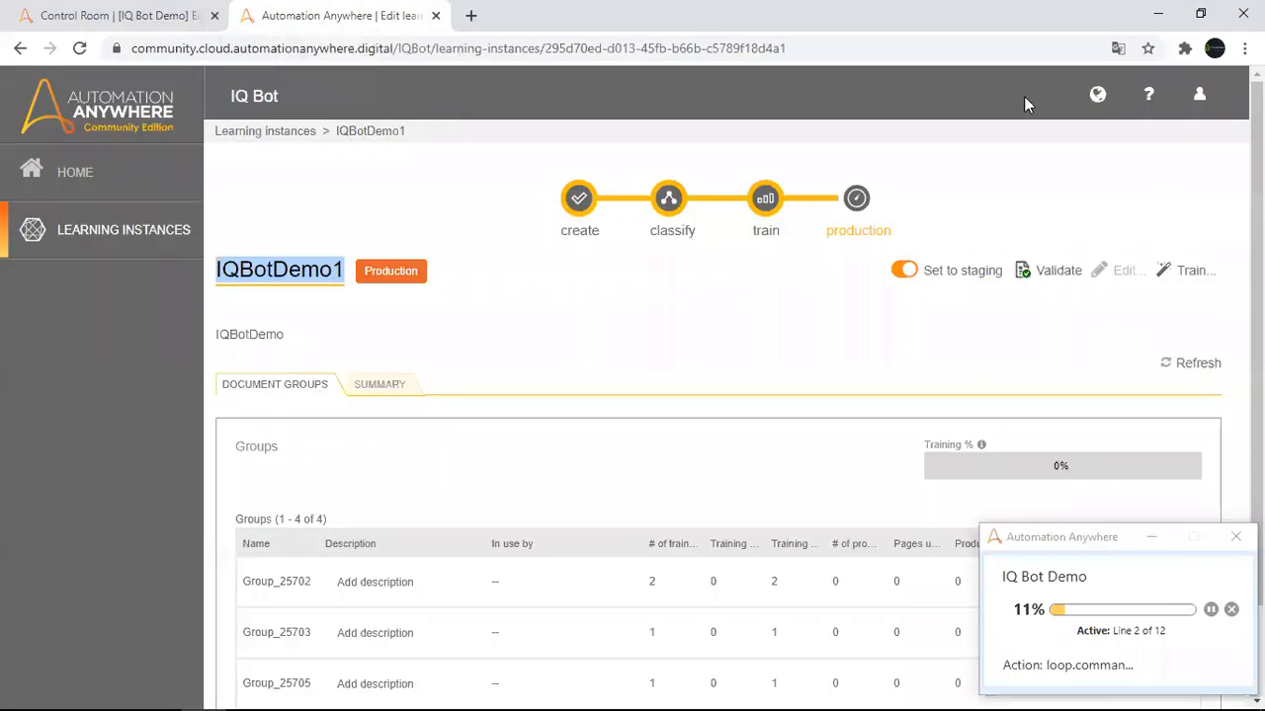
left_click(616, 307)
mouse_move(850, 282)
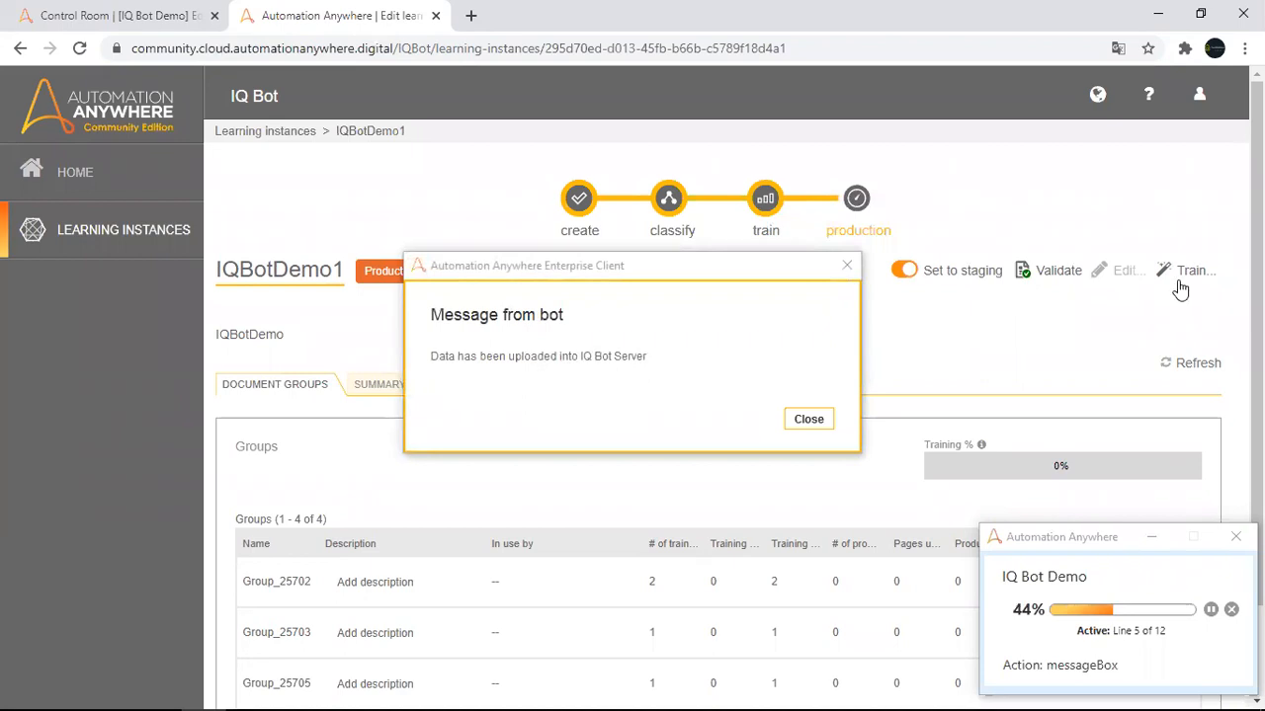
scroll(1256, 297, "down", 1)
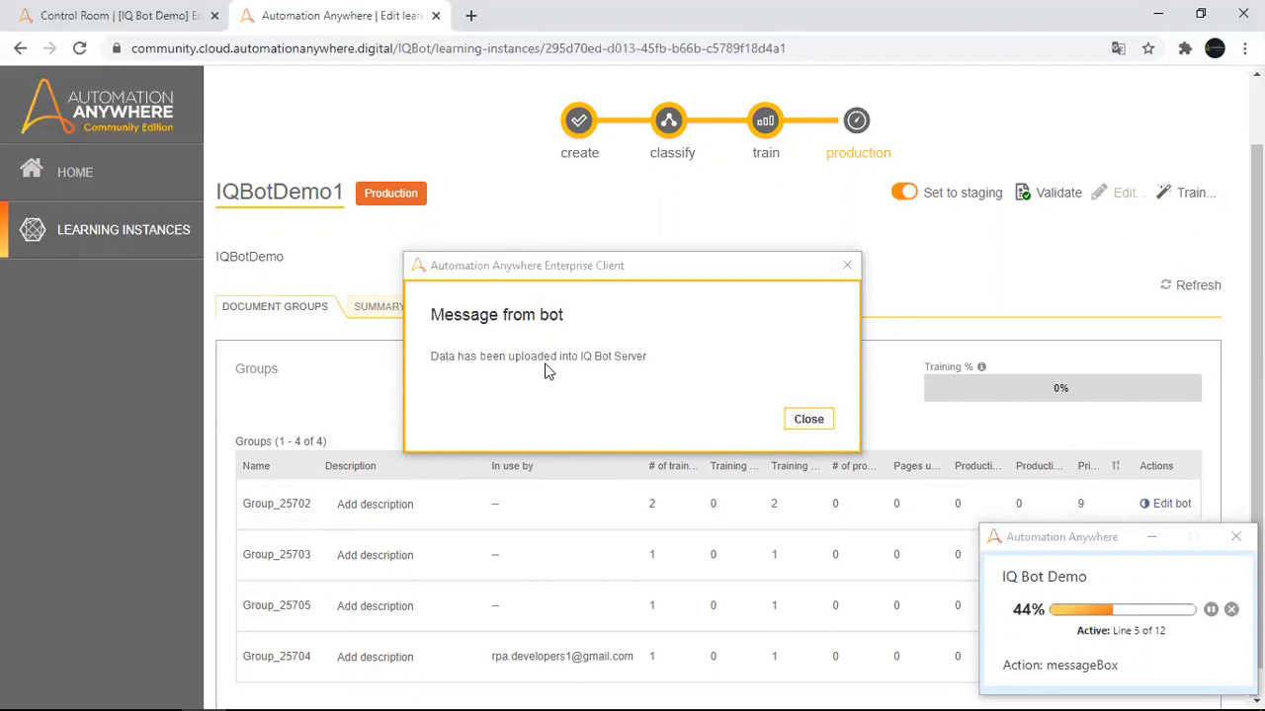
left_click(806, 420)
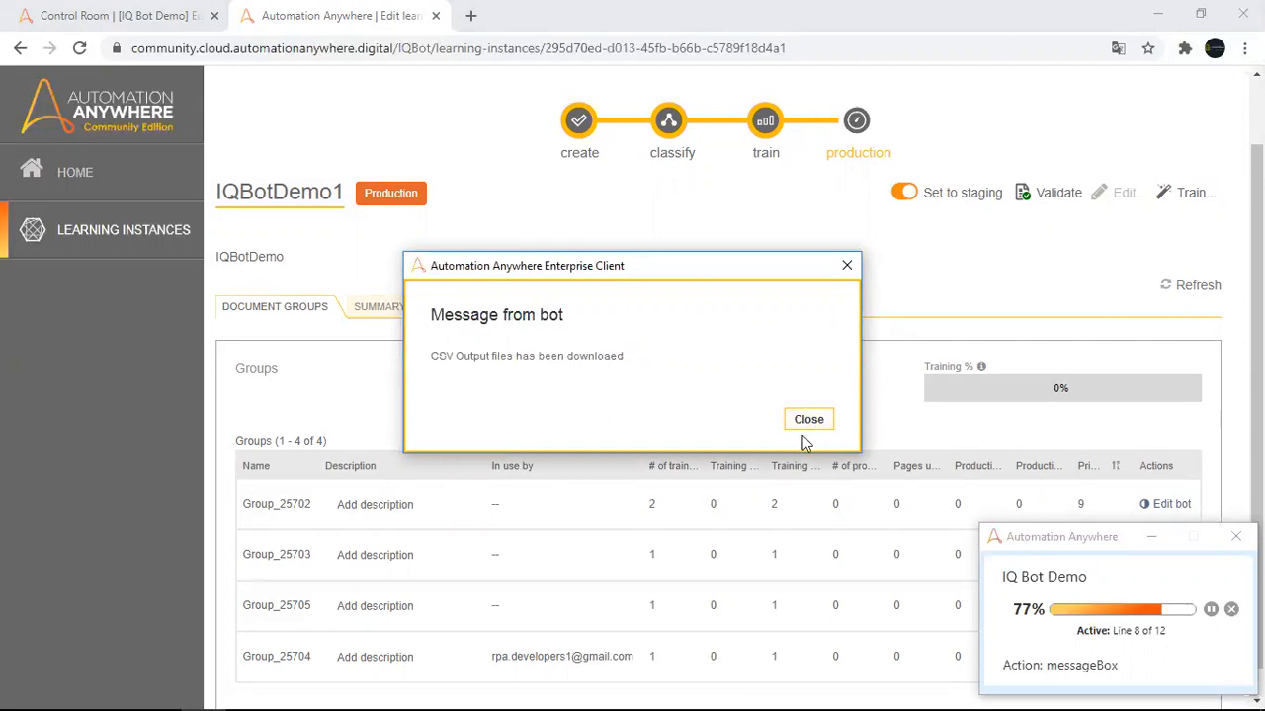
left_click(810, 422)
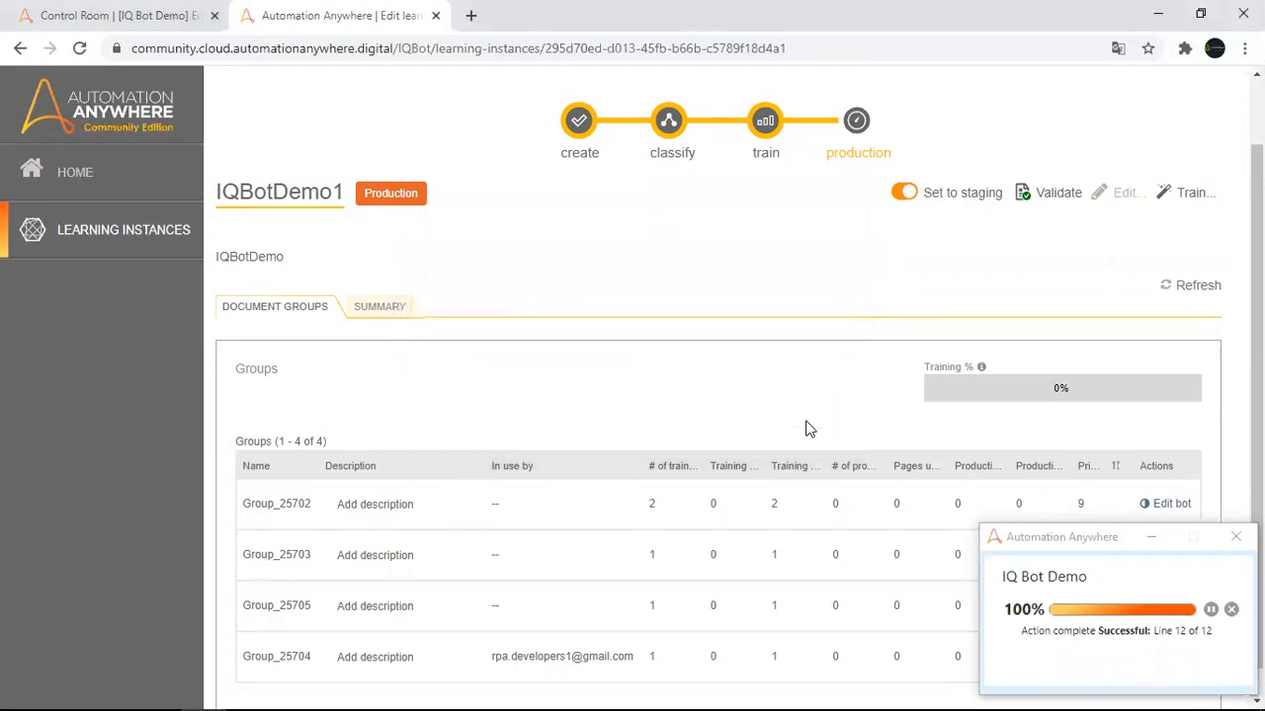
left_click(161, 15)
left_click(636, 508)
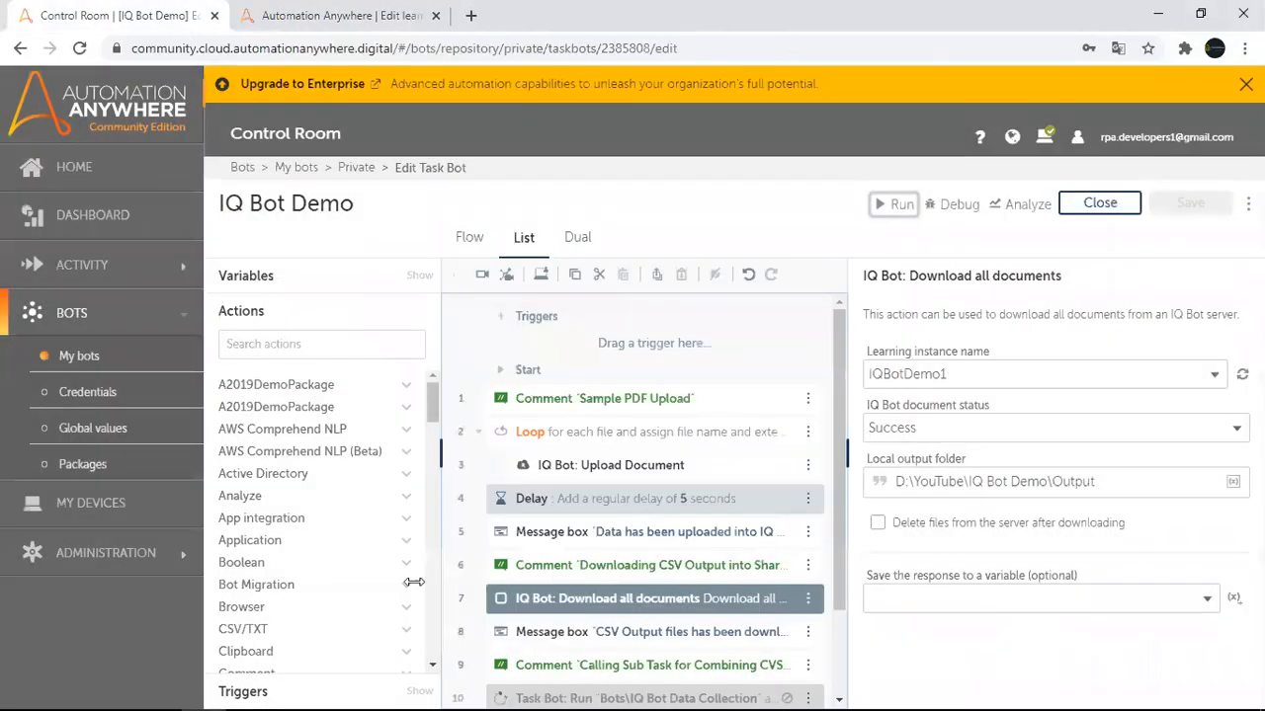
Switch to File Explorer and check the IQ Bot Demo project's Output folder for downloaded files, refreshing and reopening it.
mouse_move(210, 703)
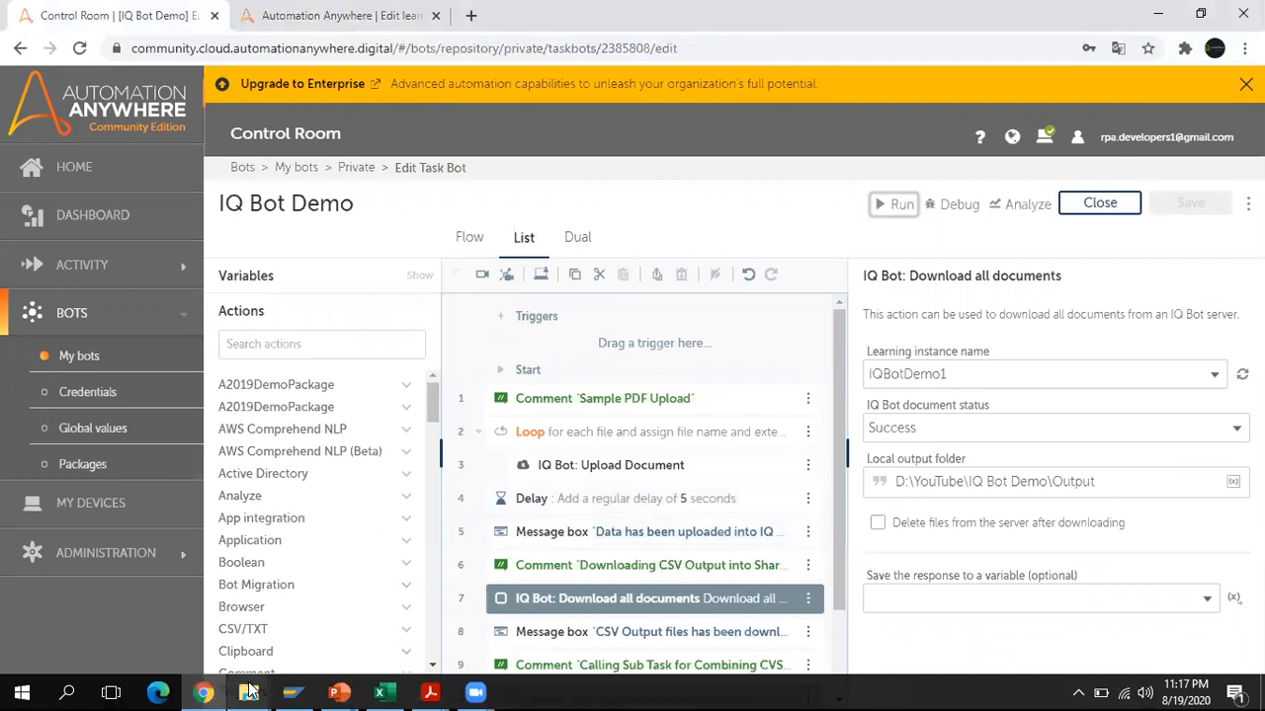
mouse_move(249, 691)
left_click(189, 616)
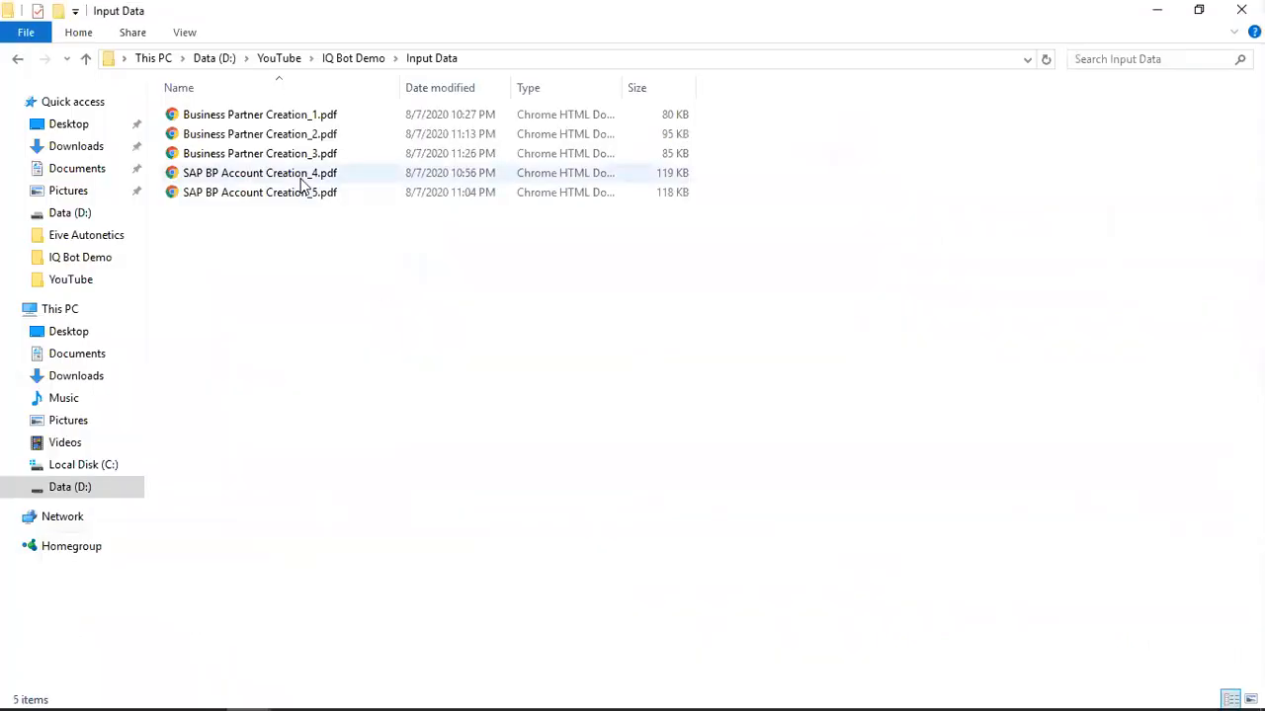
left_click(362, 61)
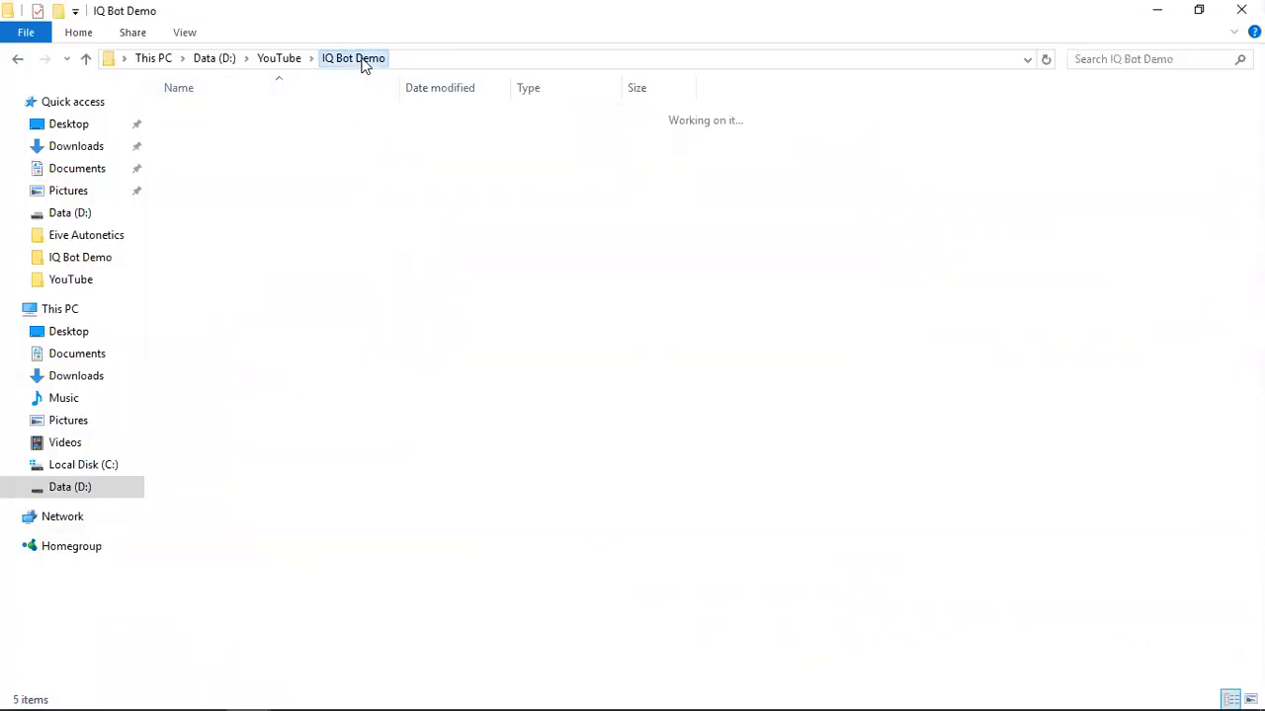
double_click(221, 174)
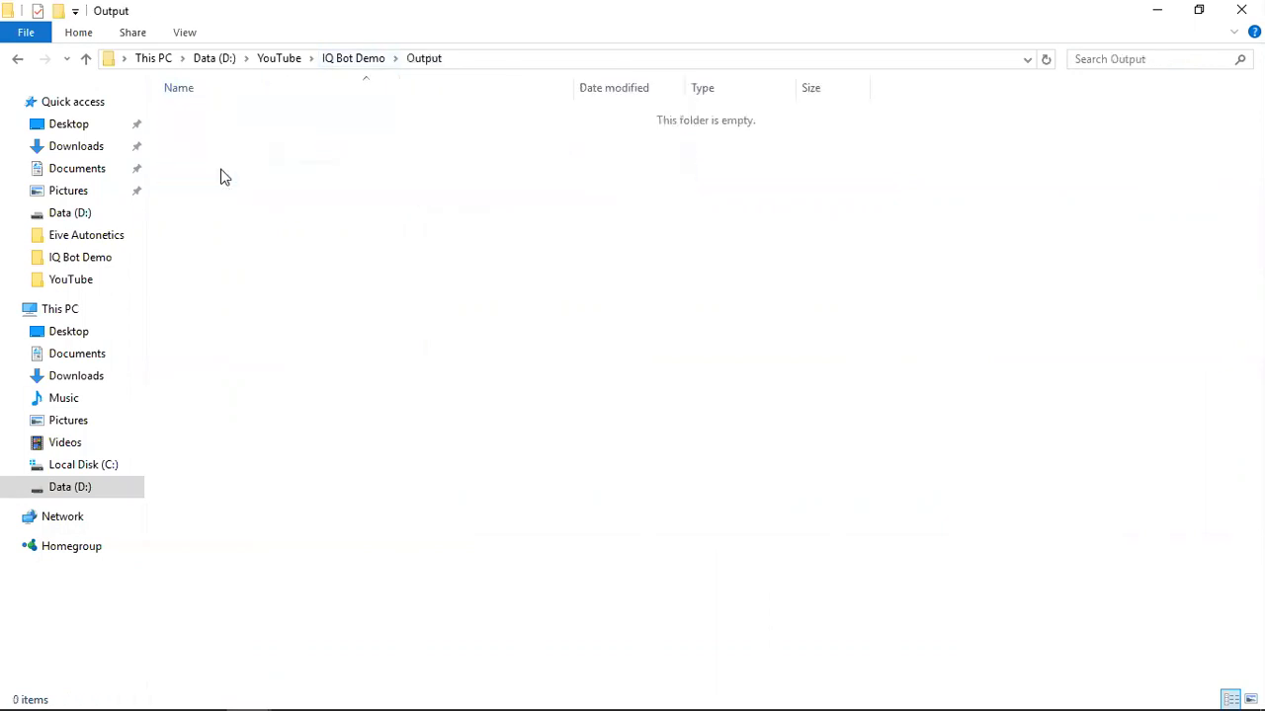
right_click(340, 169)
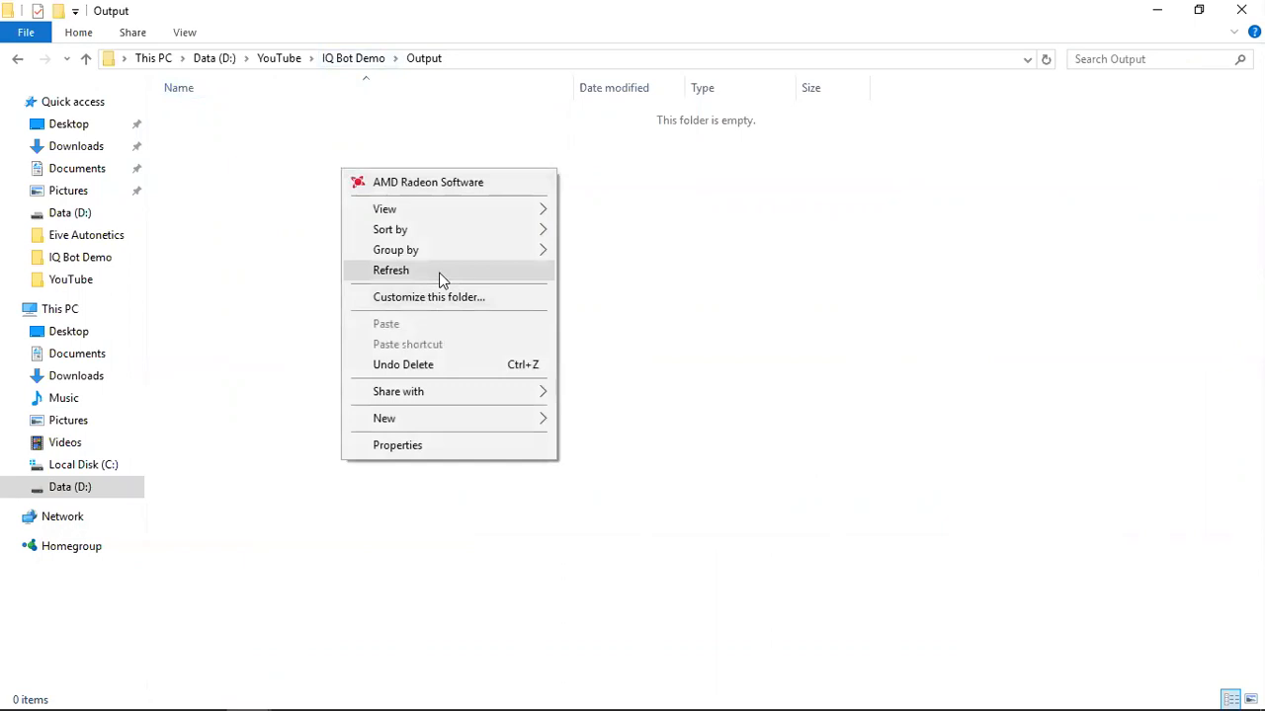
left_click(440, 280)
right_click(440, 280)
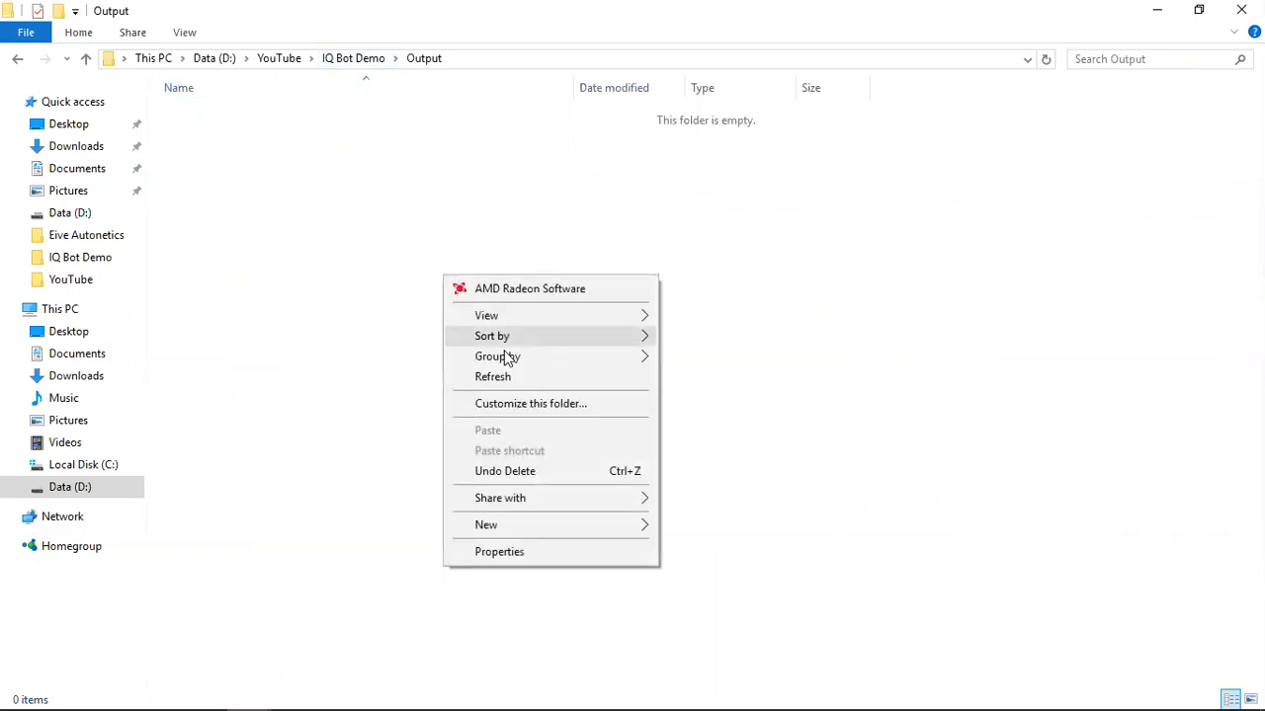
left_click(519, 378)
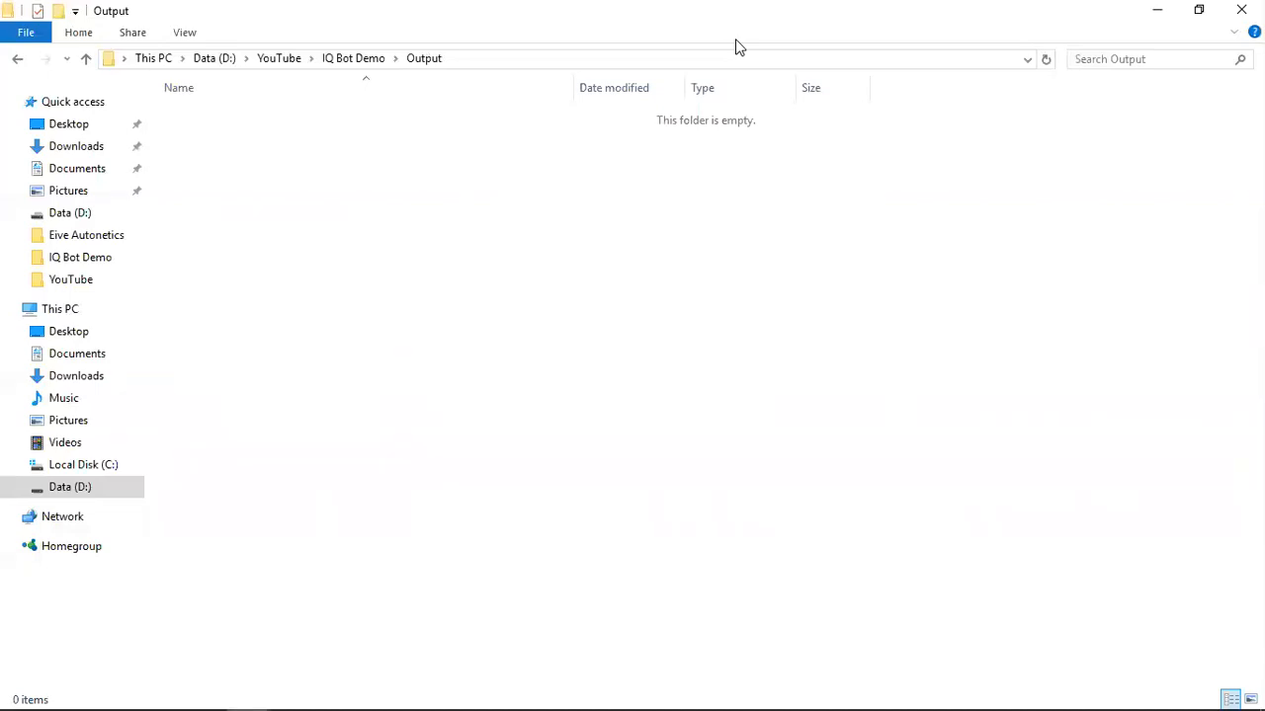
key("alt+Up")
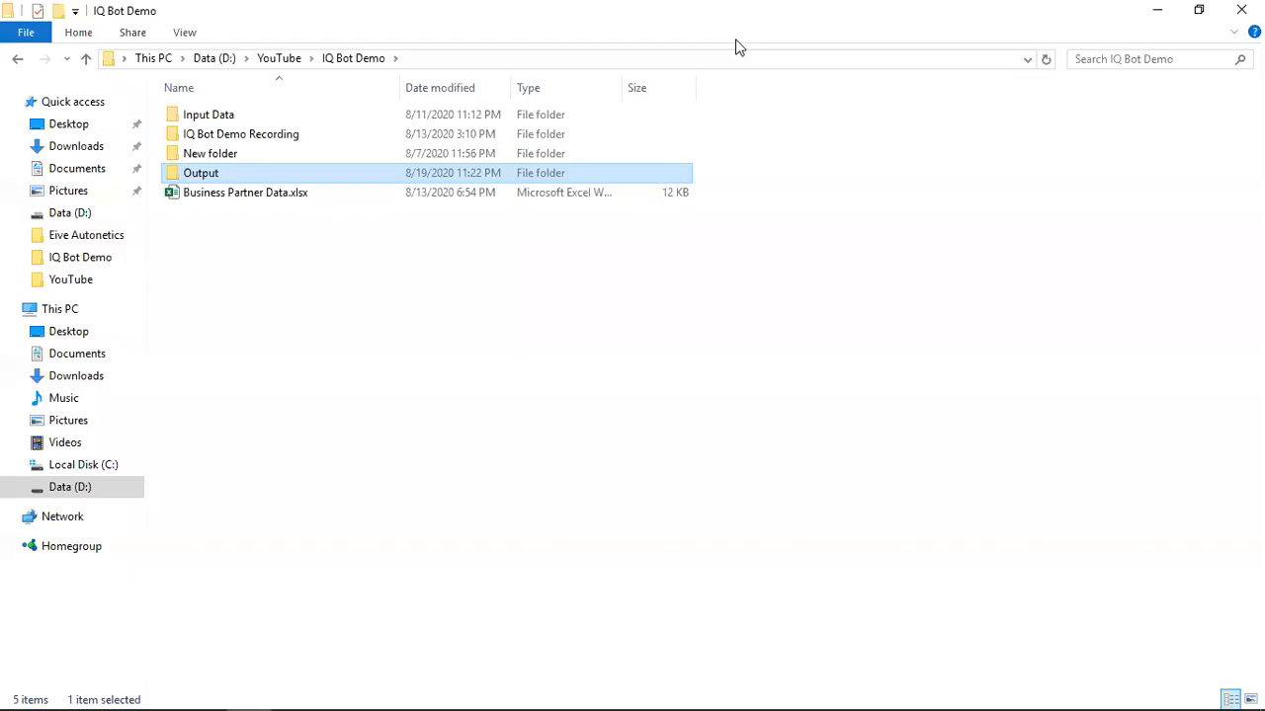
double_click(212, 177)
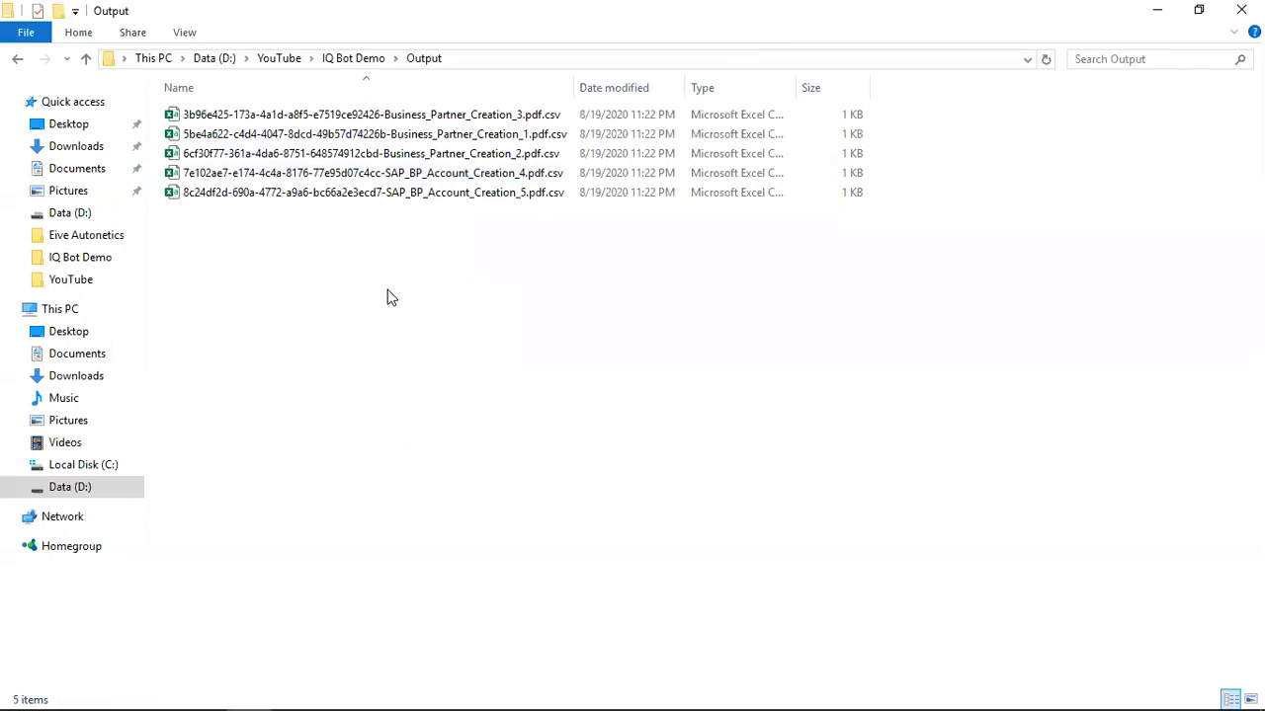
Open the Business_Partner_Creation_3.pdf.csv output file in Excel, examine the extracted values across row 2, and minimize the workbook.
double_click(461, 116)
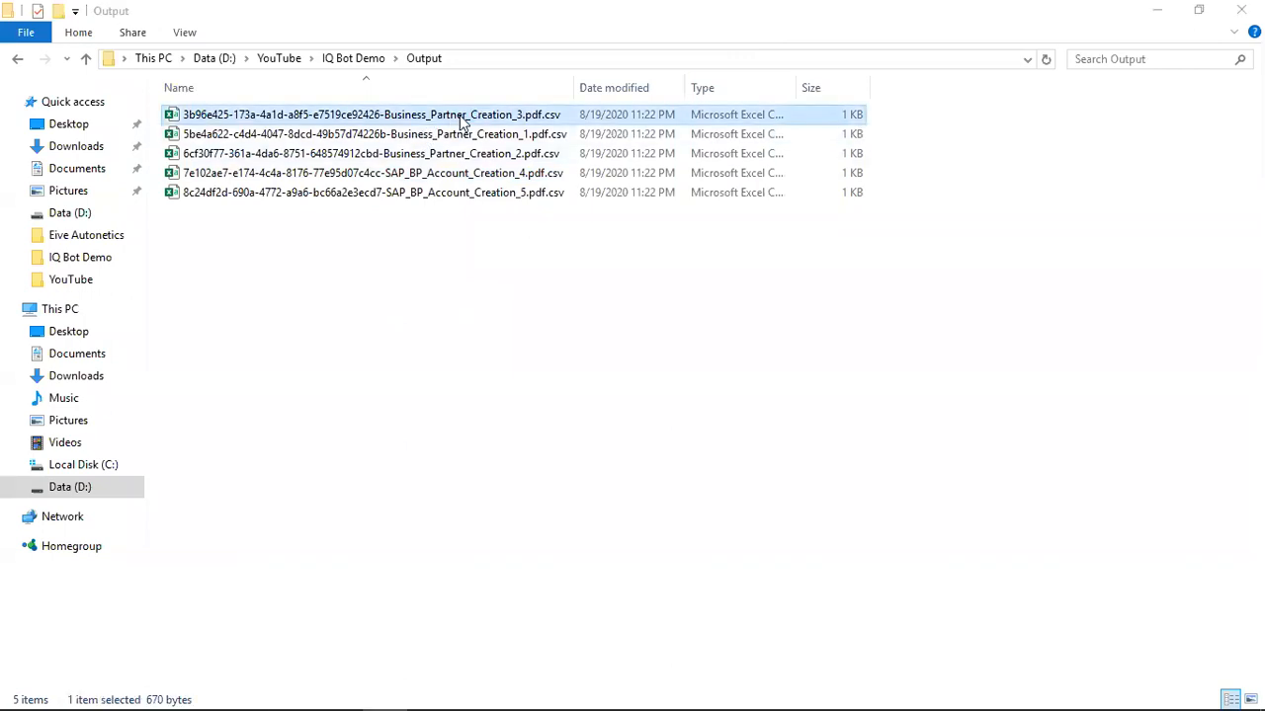
key("Down")
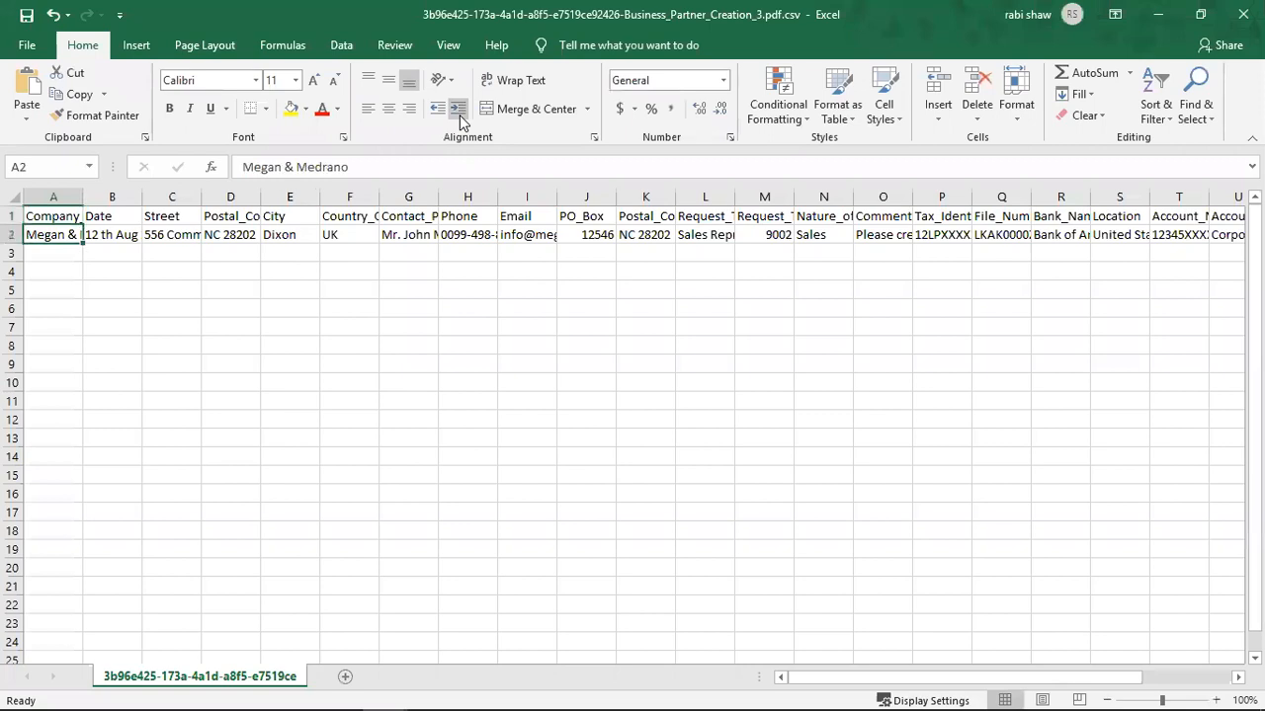
key("Right")
key("Right")
key("Right")
key("Right")
key("Right")
key("Right")
key("Right")
key("Right")
key("Right")
key("Right")
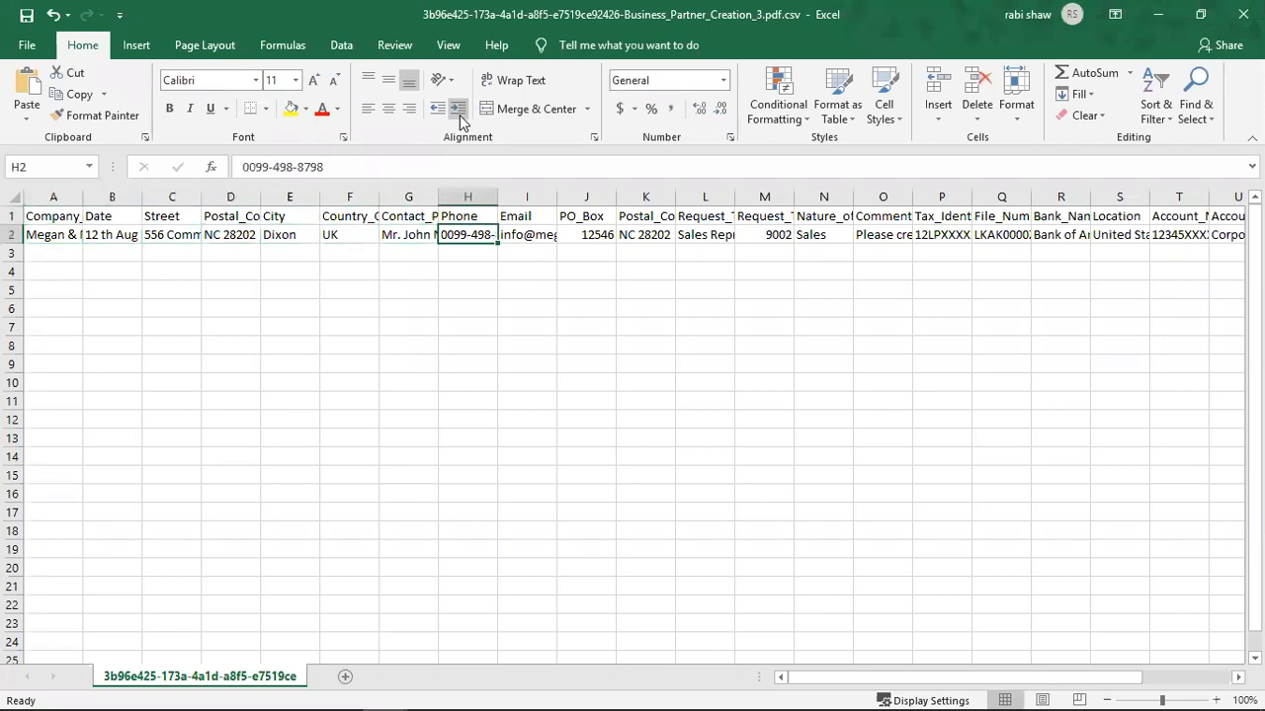
key("Right")
key("Right")
key("Right")
key("Right")
key("Right")
key("Right")
key("Right")
key("Right")
key("Right")
key("Right")
key("Right")
key("Right")
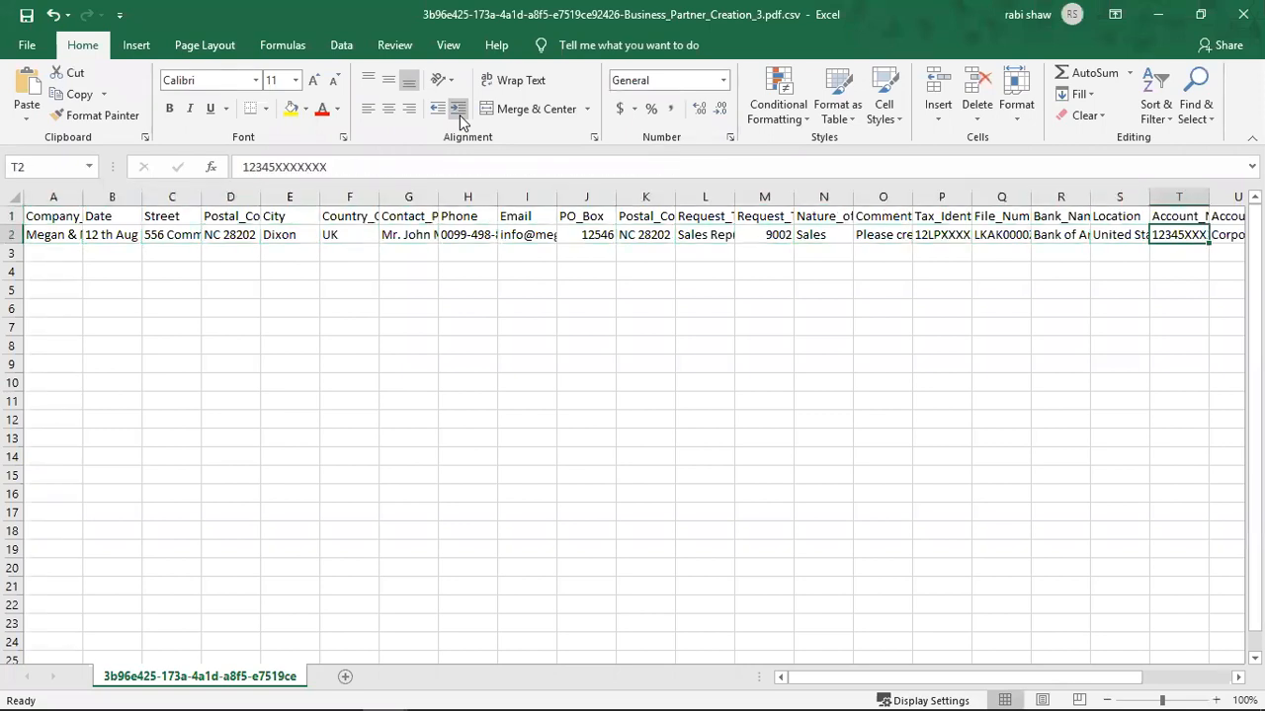
key("Right")
key("Right")
key("Right")
key("ctrl+Left")
key("ctrl+Left")
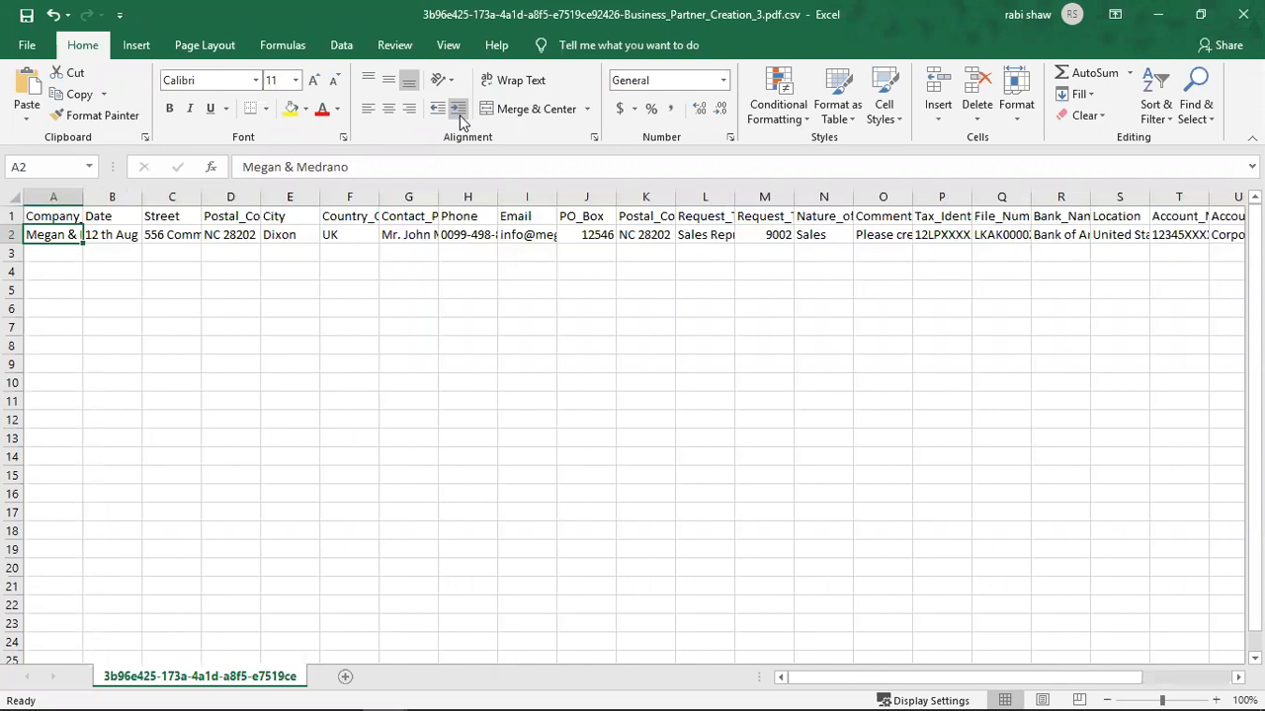
left_click(1159, 15)
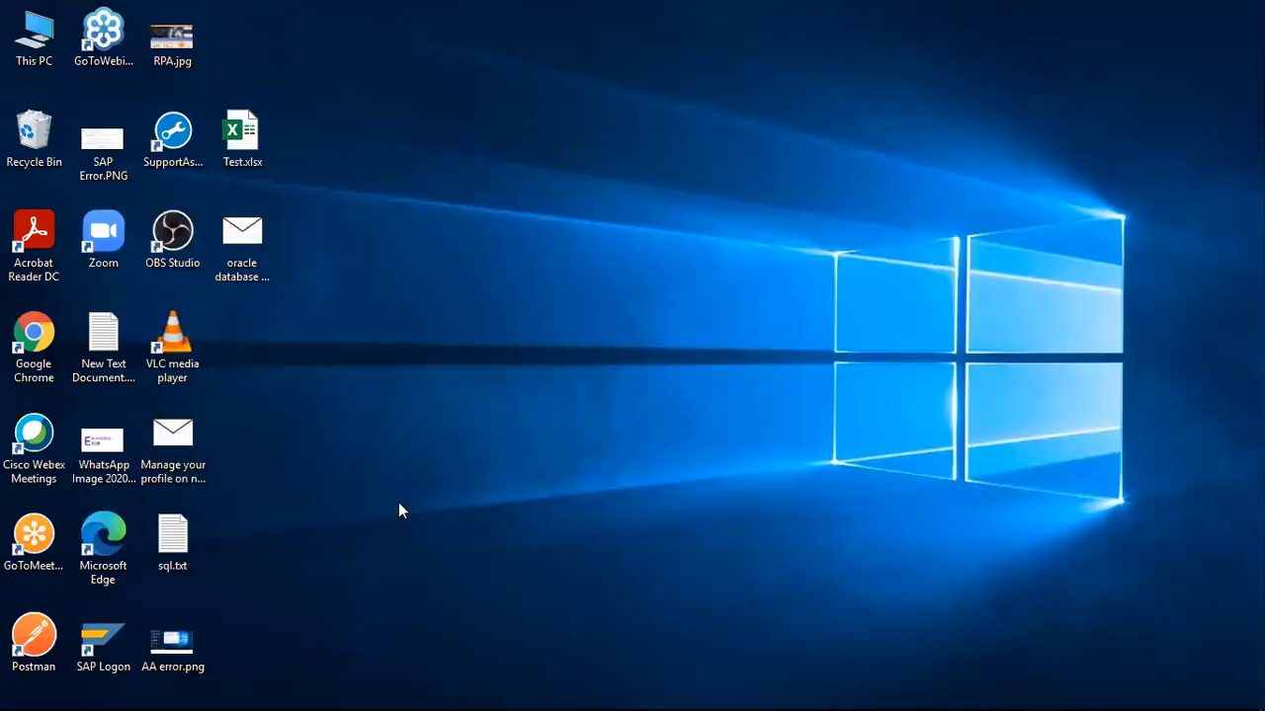
Return to the Output folder in File Explorer, and switch to the PowerPoint slide show titled What's New in IQ Bot A2019.
key("alt+Tab")
key("alt+Tab")
key("alt+Tab")
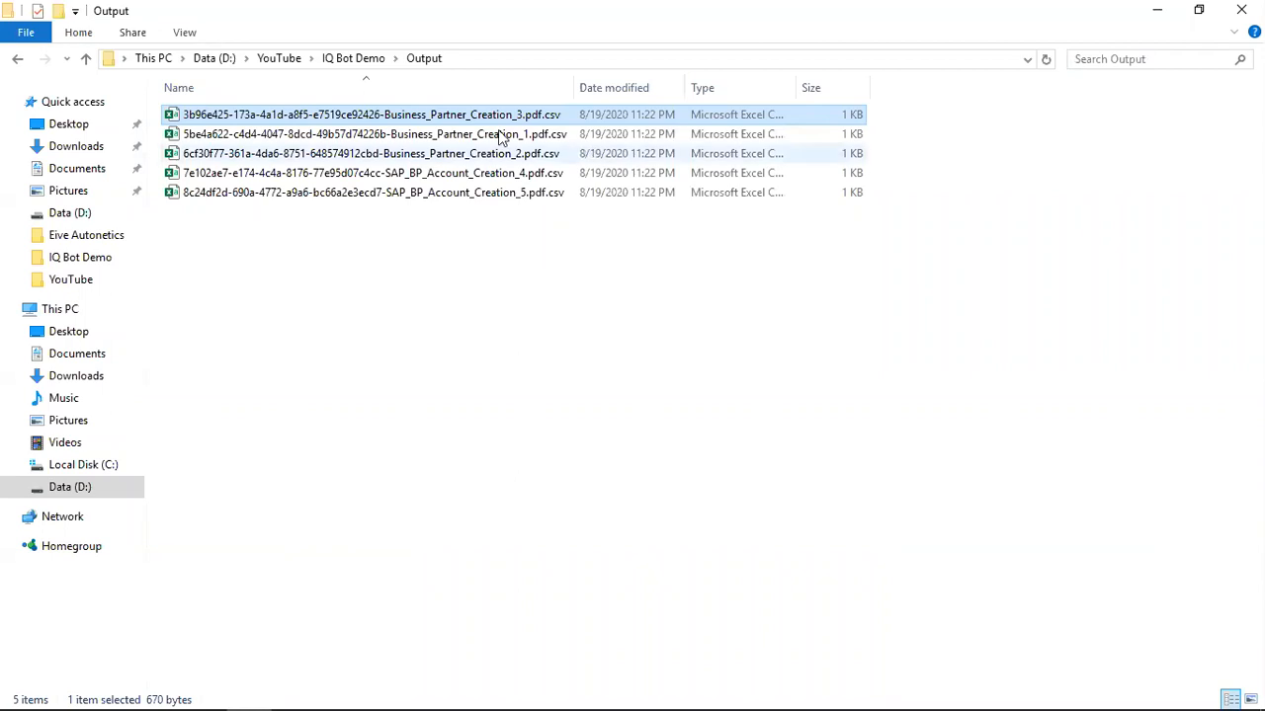
mouse_move(275, 691)
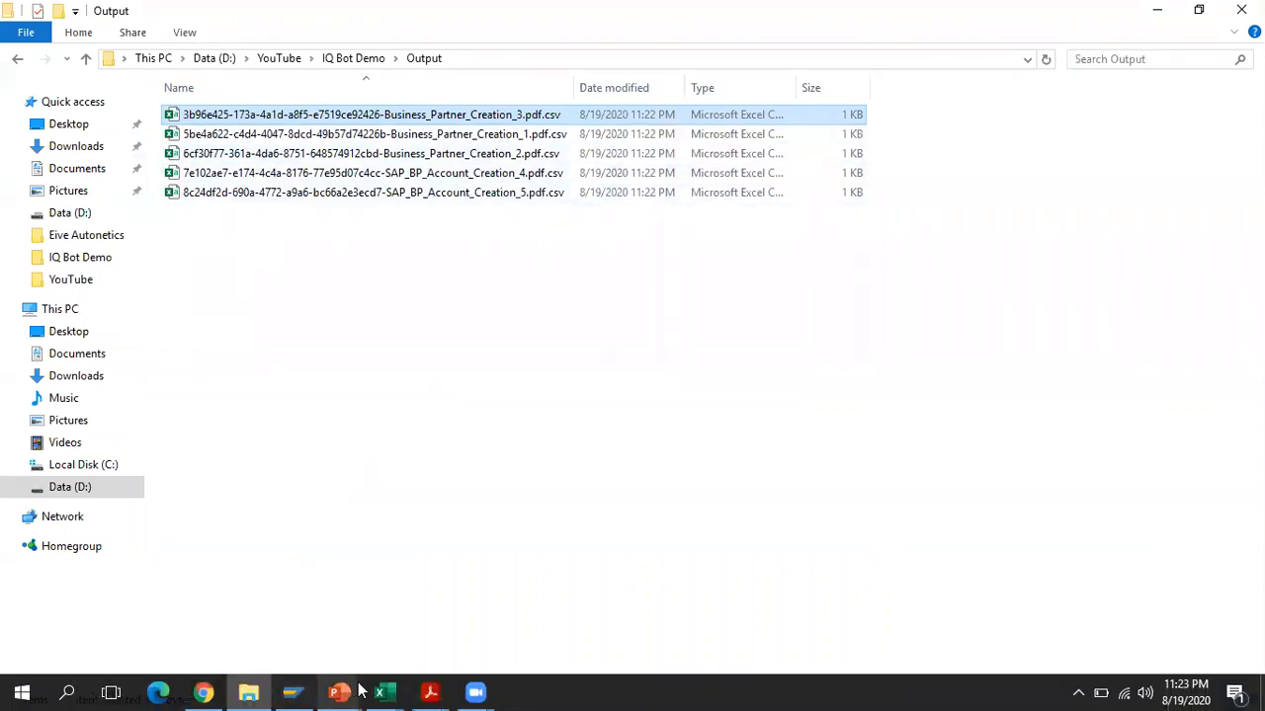
mouse_move(339, 697)
left_click(427, 632)
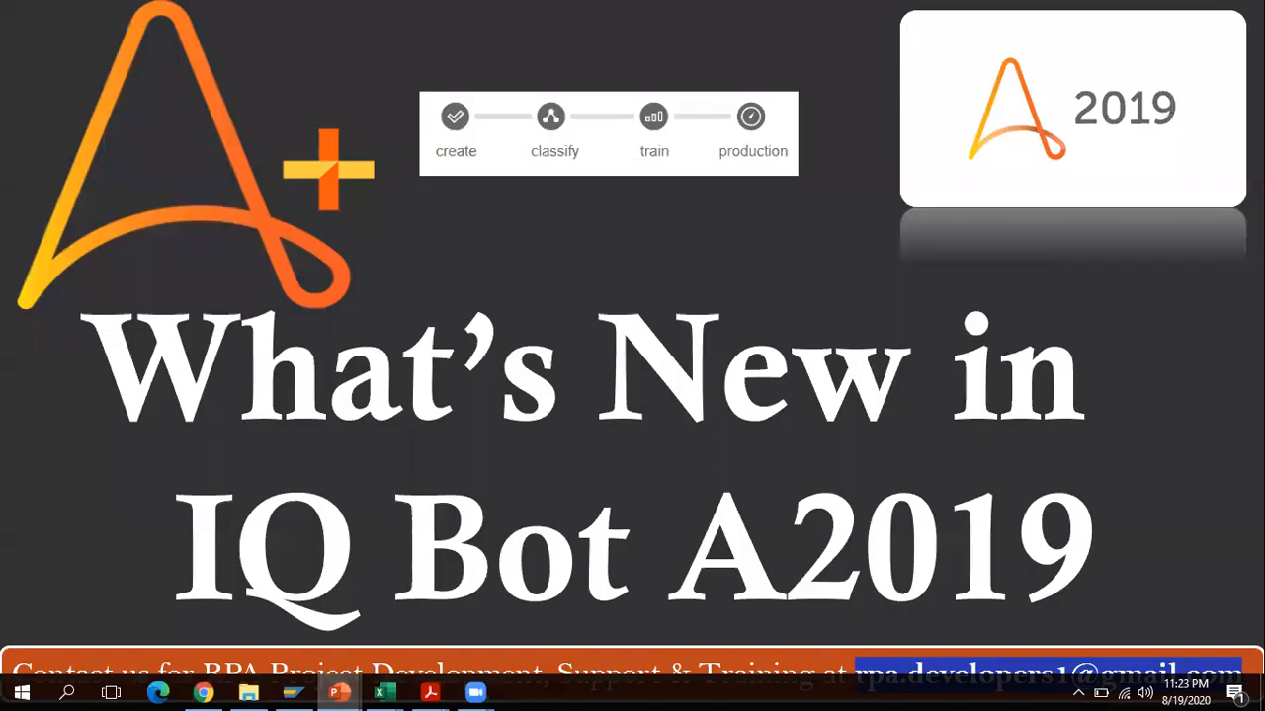